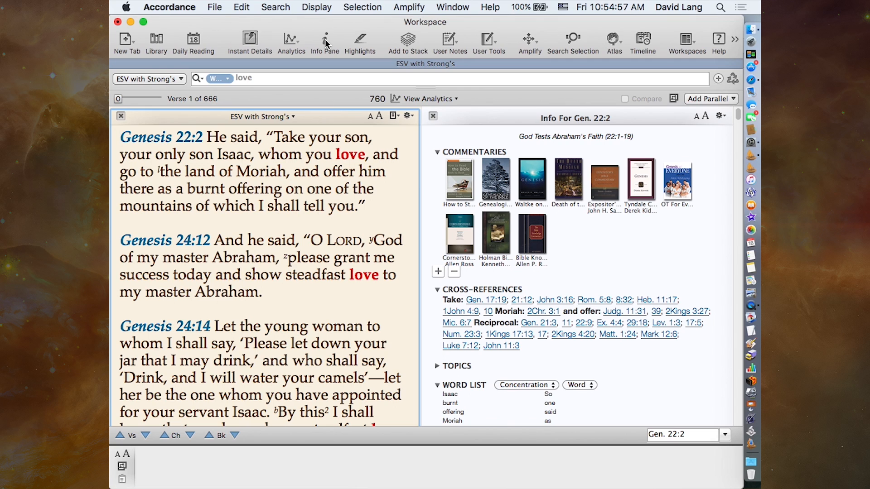
- Expand the Topics section in the Genesis 22:2 info and look through its topics, word list and study Bibles
{"action": "mouse_move", "coordinate": [159, 144]}
{"action": "mouse_move", "coordinate": [241, 380]}
{"action": "left_click", "coordinate": [437, 367]}
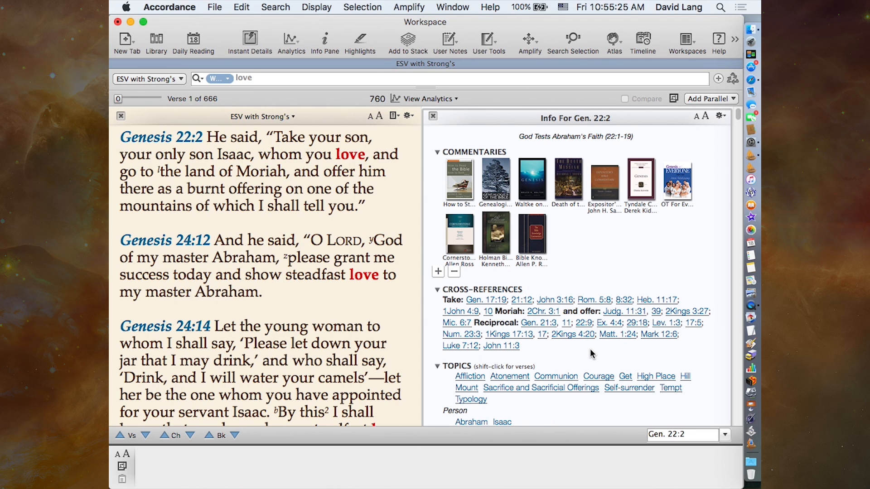
{"action": "scroll", "coordinate": [591, 355], "scroll_direction": "down", "scroll_amount": 10}
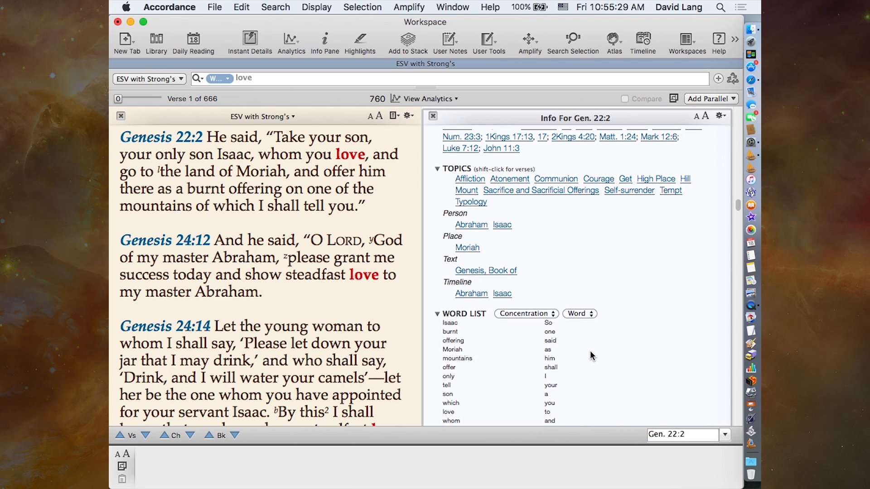
{"action": "scroll", "coordinate": [638, 335], "scroll_direction": "down", "scroll_amount": 5}
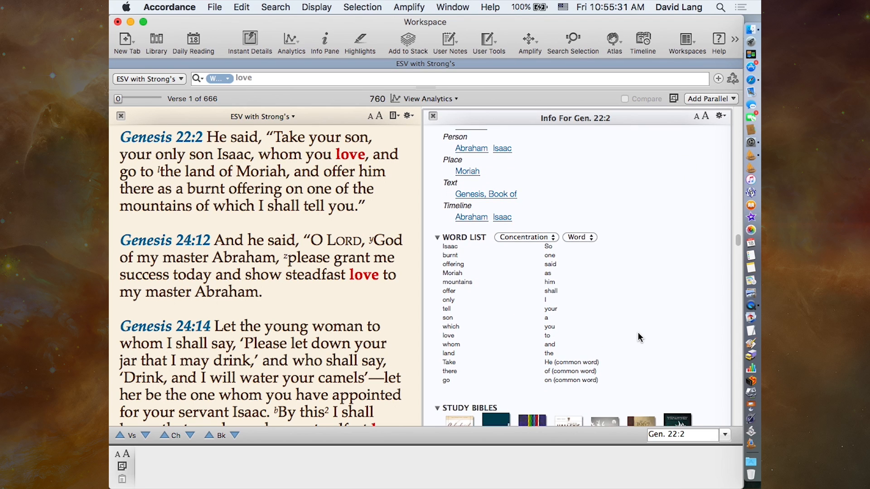
{"action": "scroll", "coordinate": [639, 337], "scroll_direction": "down", "scroll_amount": 2}
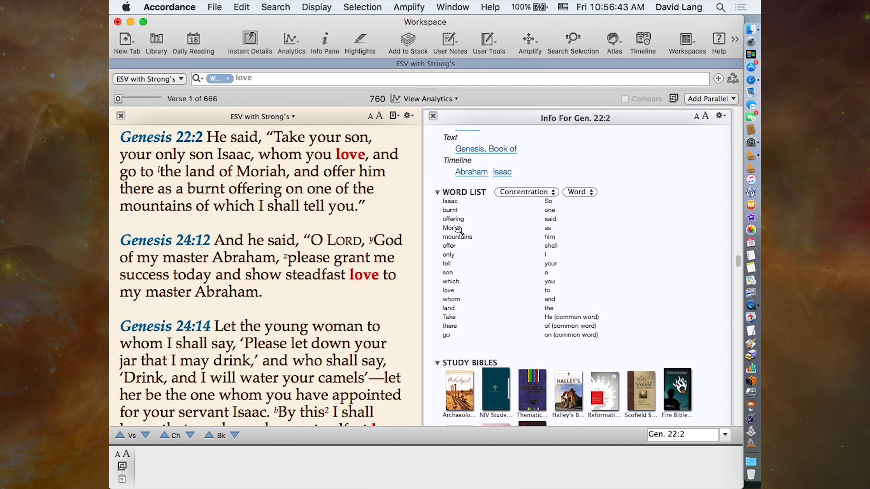
- Replace the word search for love with the verse reference 2 sam 11.3 and display that passage
{"action": "left_click", "coordinate": [256, 79]}
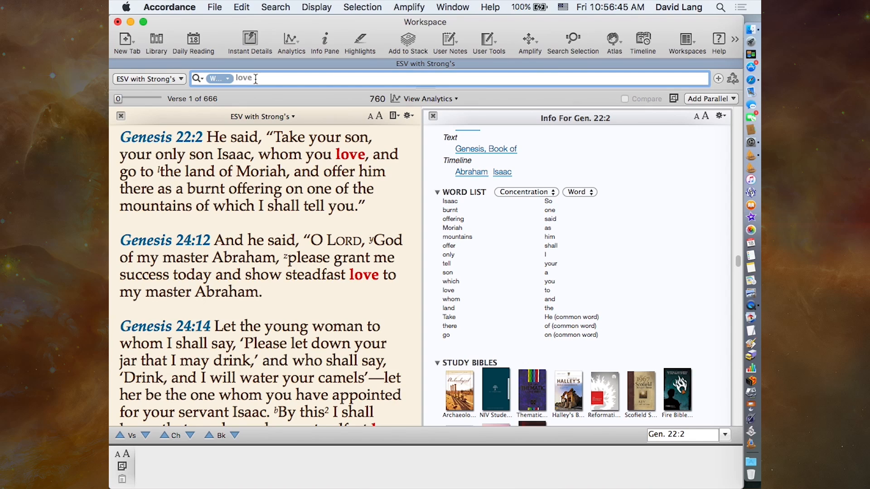
{"action": "left_click_drag", "start_coordinate": [256, 79], "coordinate": [215, 79]}
{"action": "type", "text": "2 s"}
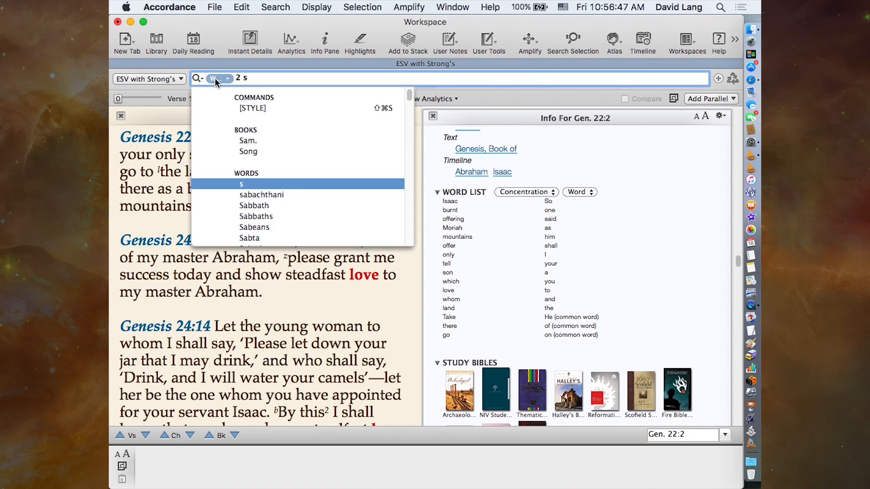
{"action": "type", "text": "am 11.3"}
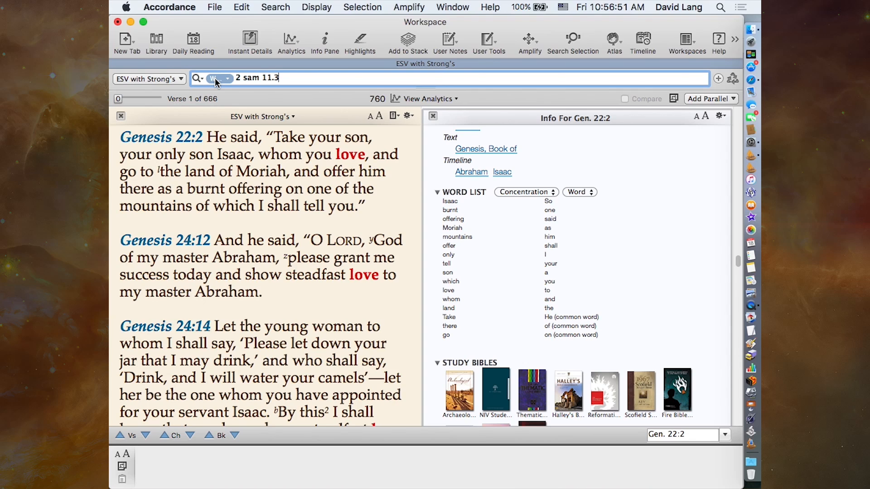
{"action": "key", "text": "Return"}
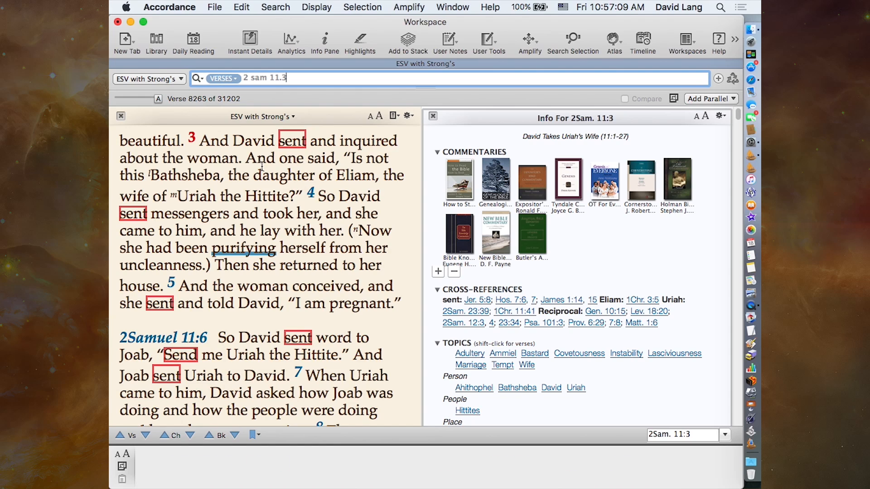
- Search the ESV for Uriah from the word list in the 2 Samuel 11:3 info
{"action": "scroll", "coordinate": [621, 375], "scroll_direction": "down", "scroll_amount": 10}
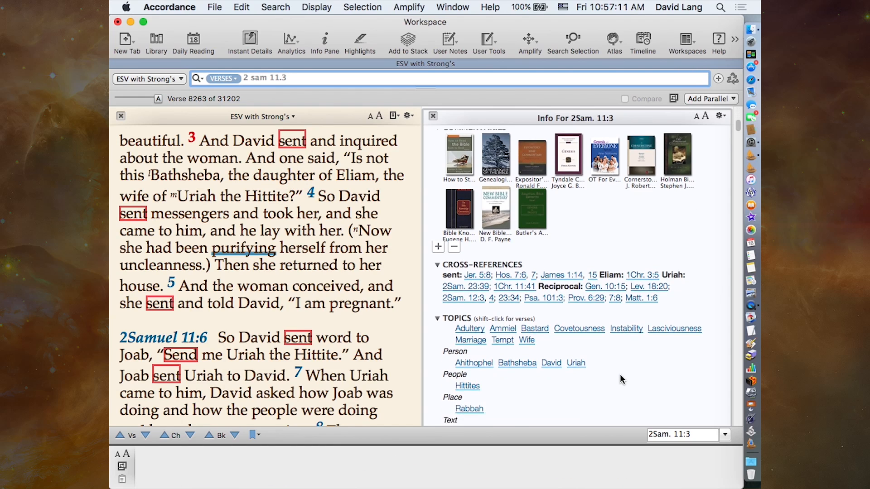
{"action": "scroll", "coordinate": [620, 375], "scroll_direction": "down", "scroll_amount": 3}
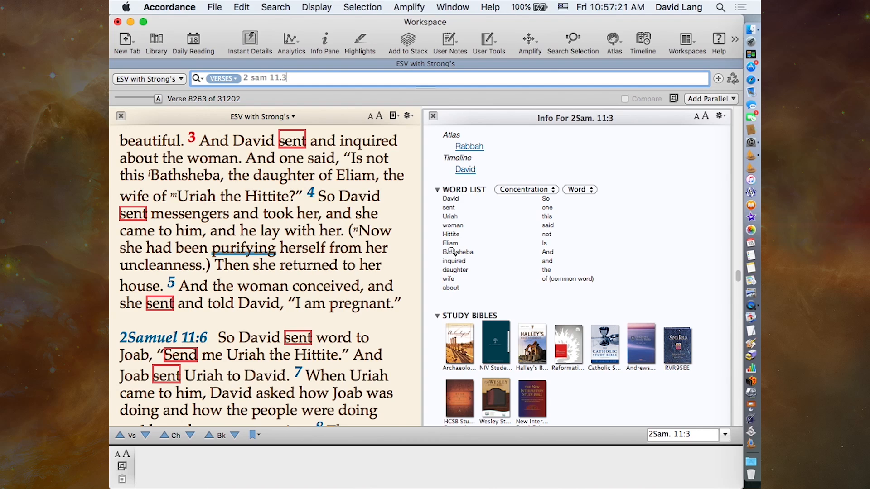
{"action": "left_click", "coordinate": [450, 217]}
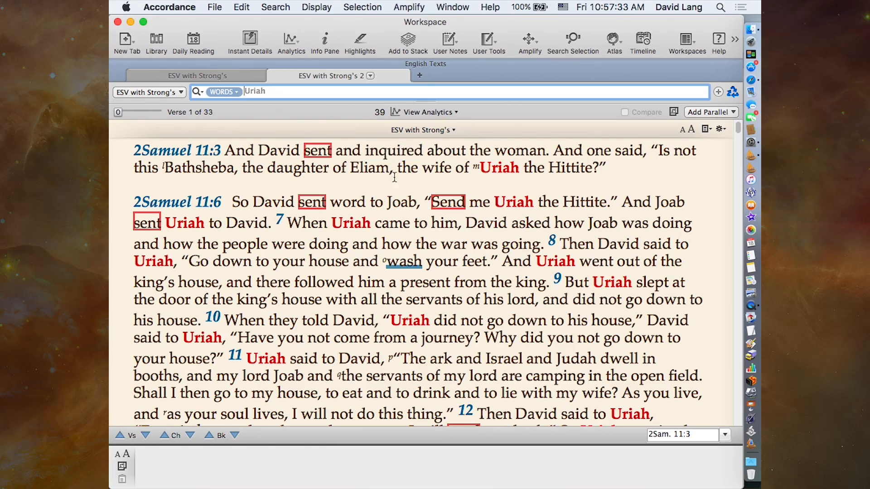
- Examine the verses found for Uriah, comparing the references to Uriah the Hittite with those to Uriah the priest
{"action": "mouse_move", "coordinate": [393, 316]}
{"action": "scroll", "coordinate": [393, 316], "scroll_direction": "down", "scroll_amount": 1}
{"action": "scroll", "coordinate": [393, 316], "scroll_direction": "up", "scroll_amount": 1}
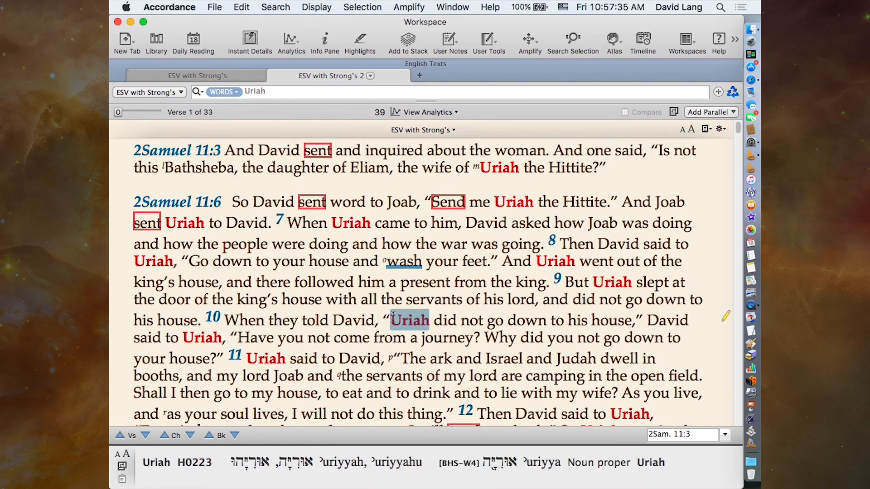
{"action": "scroll", "coordinate": [393, 316], "scroll_direction": "down", "scroll_amount": 5}
{"action": "scroll", "coordinate": [393, 316], "scroll_direction": "down", "scroll_amount": 8}
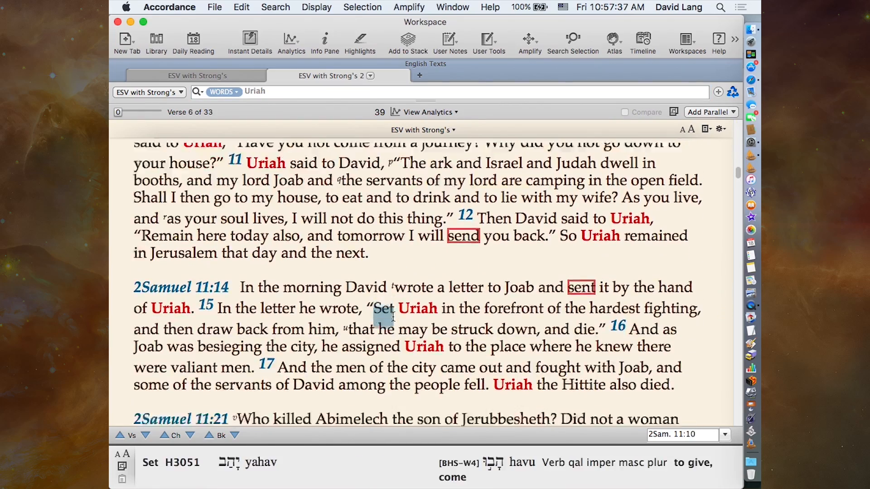
{"action": "scroll", "coordinate": [393, 316], "scroll_direction": "down", "scroll_amount": 4}
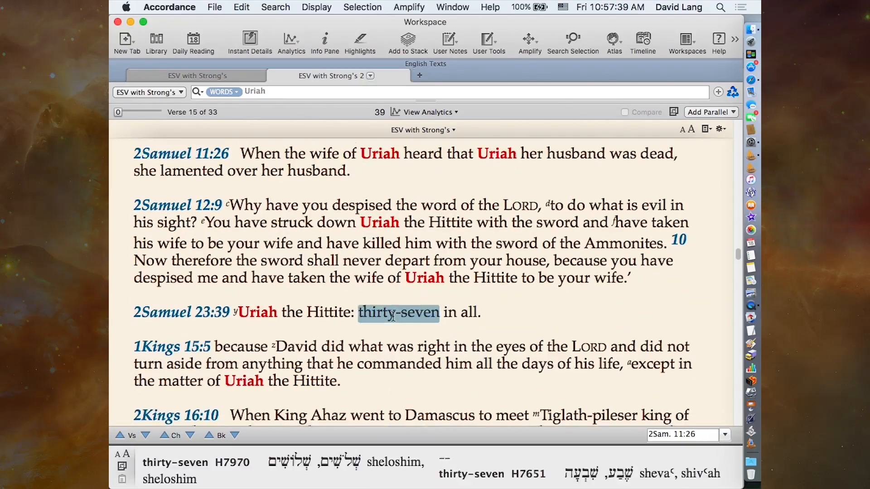
{"action": "scroll", "coordinate": [393, 315], "scroll_direction": "down", "scroll_amount": 2}
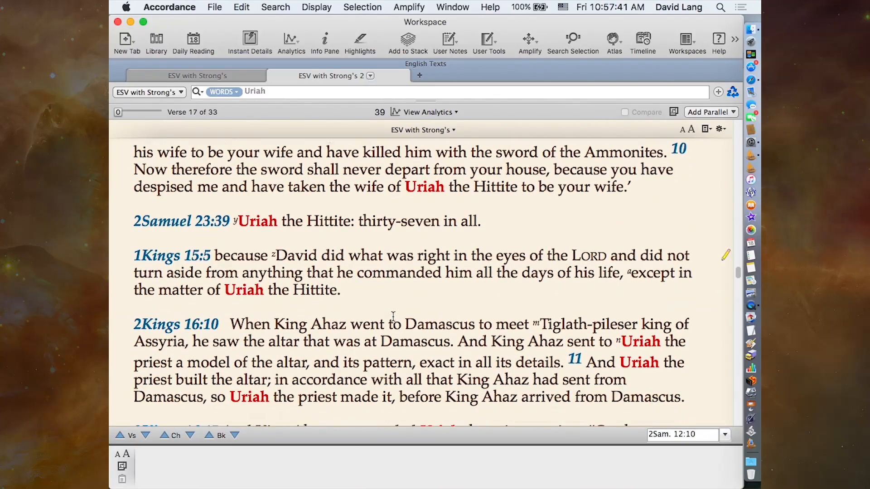
{"action": "scroll", "coordinate": [393, 316], "scroll_direction": "down", "scroll_amount": 5}
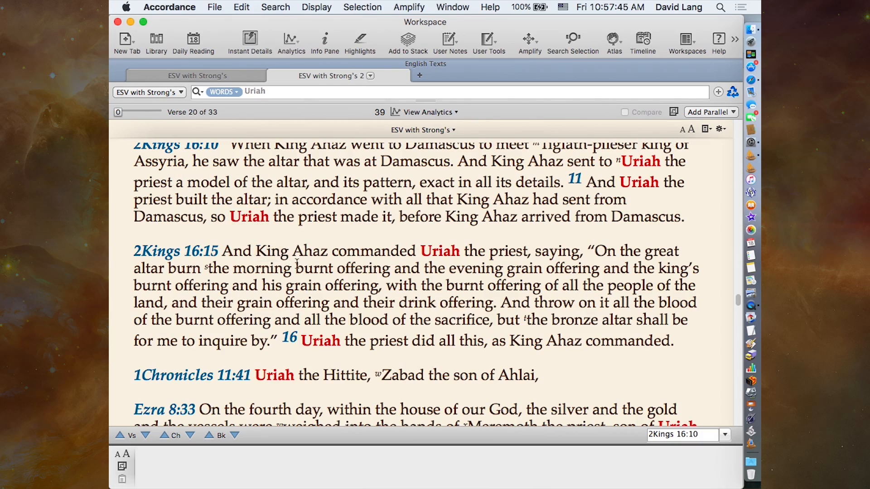
{"action": "scroll", "coordinate": [362, 229], "scroll_direction": "up", "scroll_amount": 5}
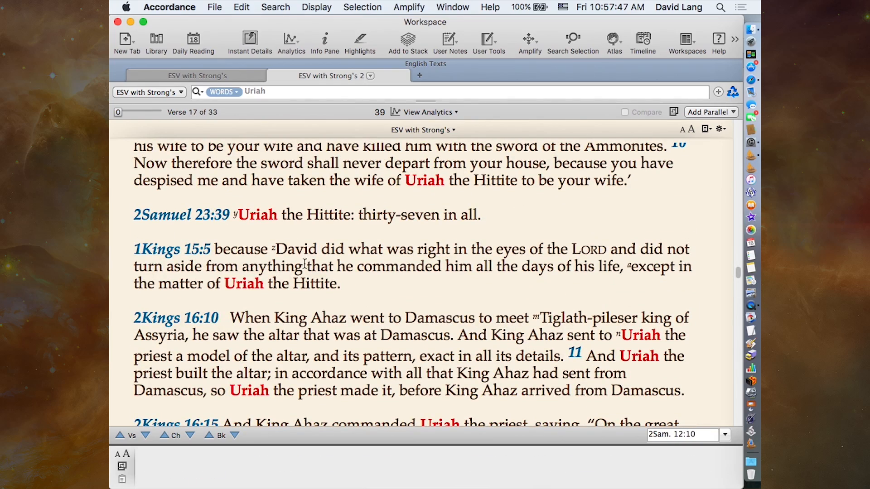
{"action": "scroll", "coordinate": [350, 274], "scroll_direction": "down", "scroll_amount": 4}
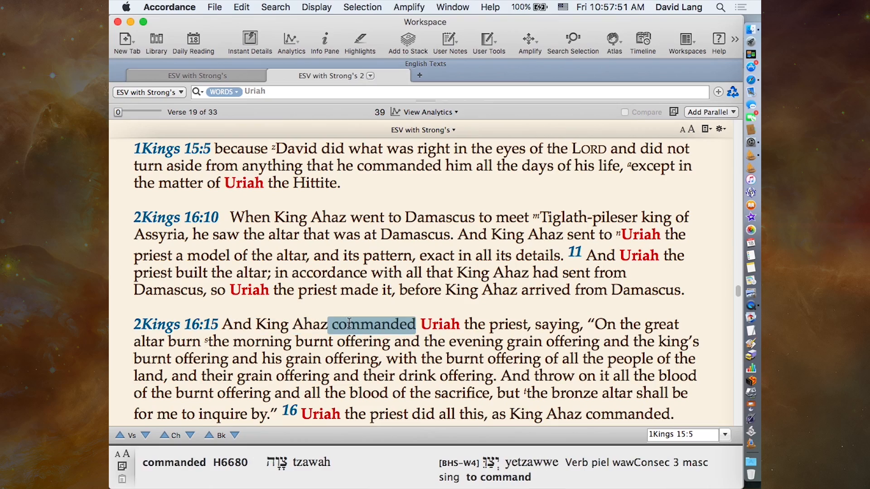
{"action": "scroll", "coordinate": [349, 322], "scroll_direction": "down", "scroll_amount": 5}
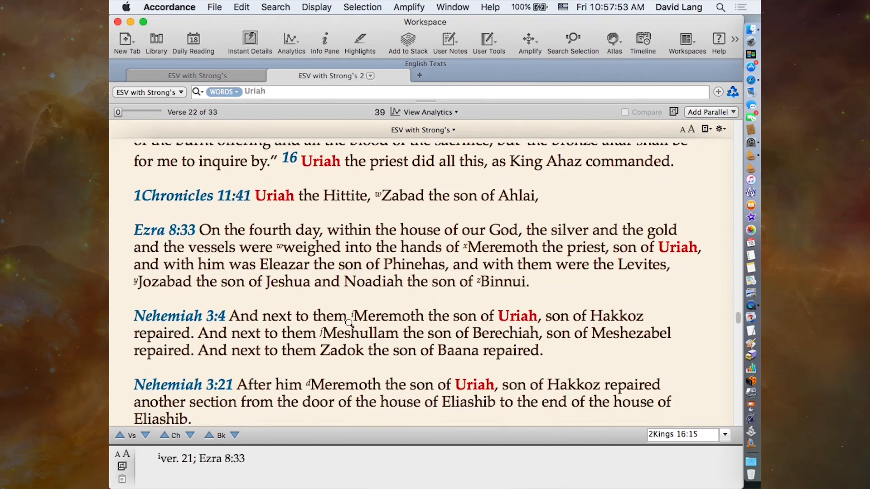
{"action": "scroll", "coordinate": [349, 322], "scroll_direction": "down", "scroll_amount": 2}
{"action": "scroll", "coordinate": [349, 322], "scroll_direction": "up", "scroll_amount": 6}
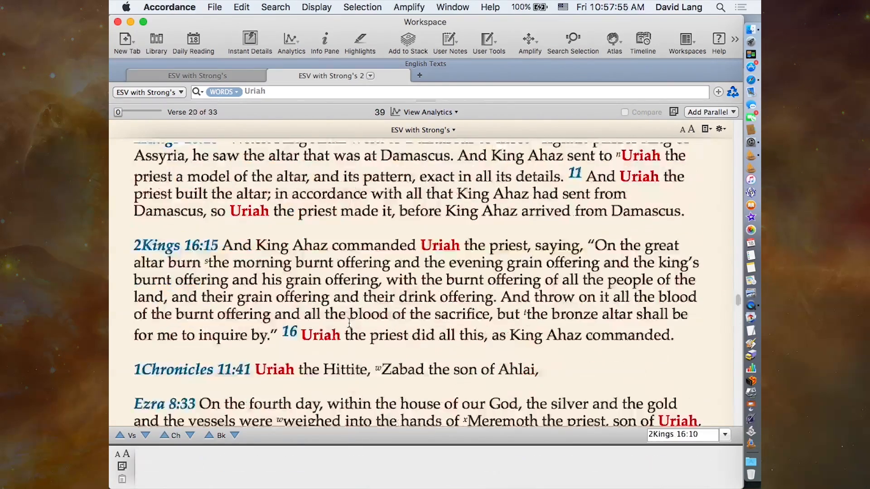
{"action": "scroll", "coordinate": [349, 323], "scroll_direction": "up", "scroll_amount": 10}
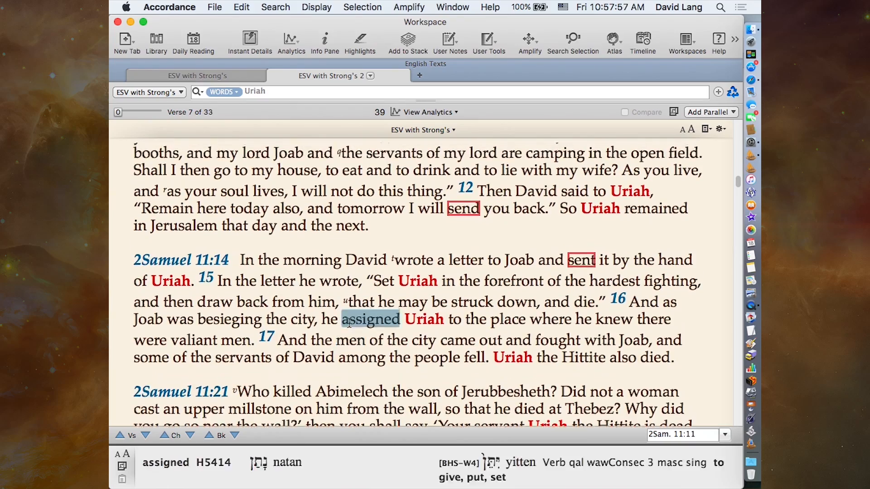
{"action": "scroll", "coordinate": [350, 322], "scroll_direction": "up", "scroll_amount": 4}
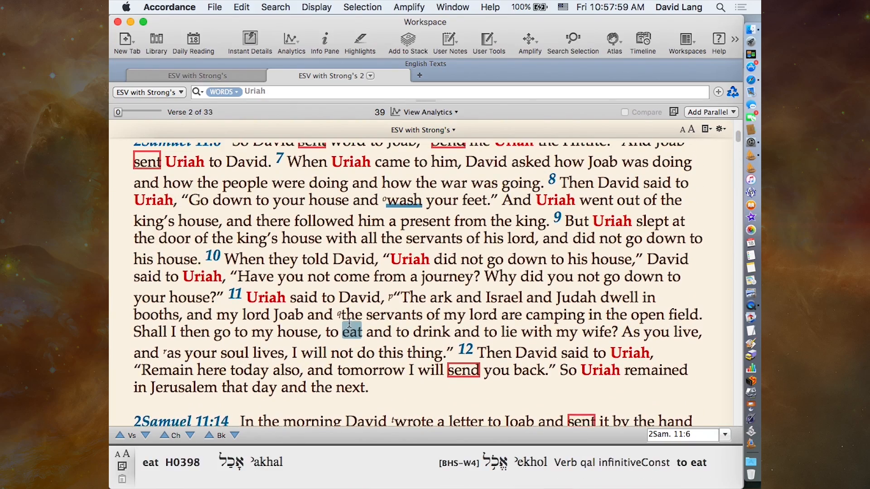
{"action": "scroll", "coordinate": [350, 323], "scroll_direction": "up", "scroll_amount": 1}
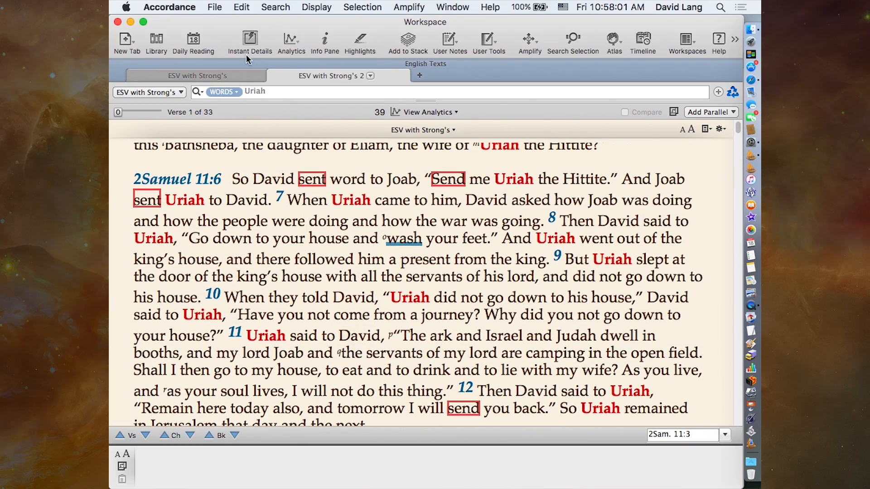
- Return to 2 Samuel 11:3, search for Bathsheba from its word list, and review the verses found
{"action": "left_click", "coordinate": [237, 78]}
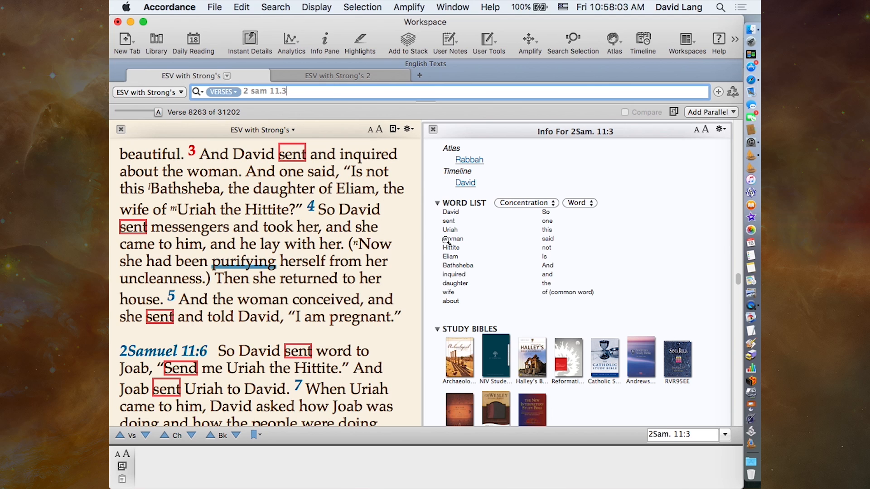
{"action": "left_click", "coordinate": [453, 265]}
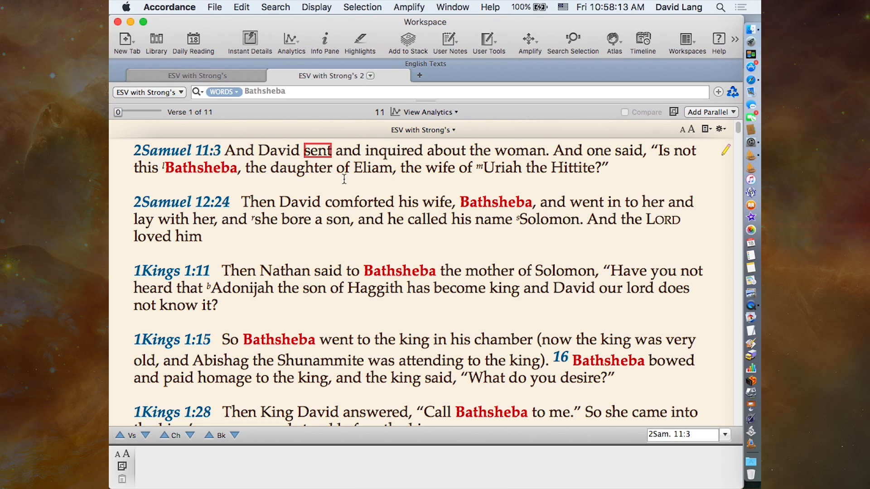
{"action": "mouse_move", "coordinate": [349, 215]}
{"action": "mouse_move", "coordinate": [425, 217]}
{"action": "mouse_move", "coordinate": [450, 376]}
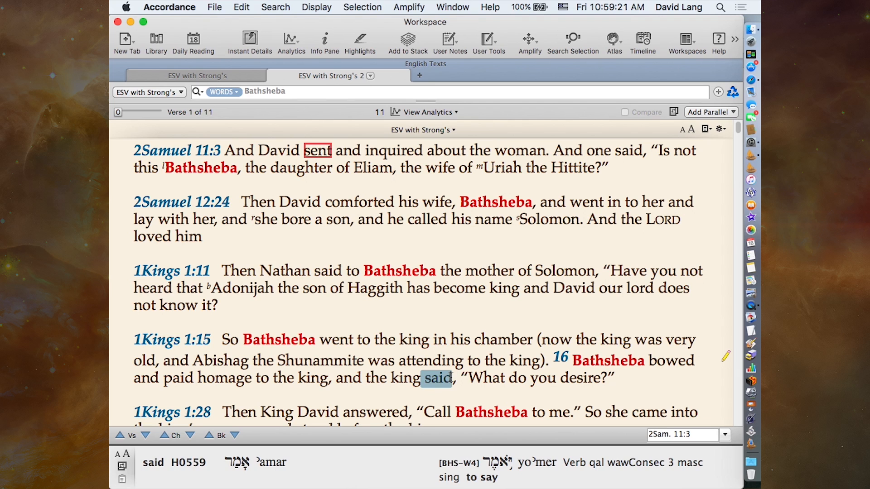
- Search for Eliam from the 2 Samuel 11:3 word list, review the verses found, and close those search results
{"action": "left_click", "coordinate": [200, 75]}
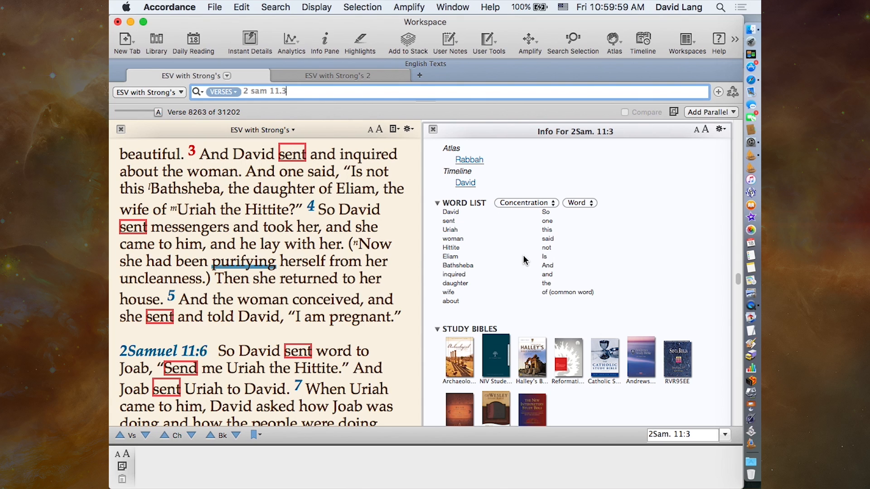
{"action": "left_click", "coordinate": [453, 256]}
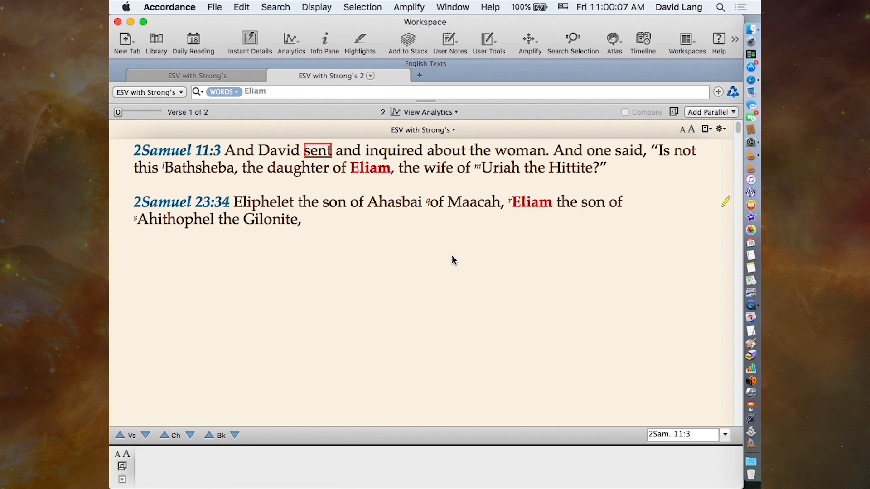
{"action": "mouse_move", "coordinate": [369, 171]}
{"action": "mouse_move", "coordinate": [452, 195]}
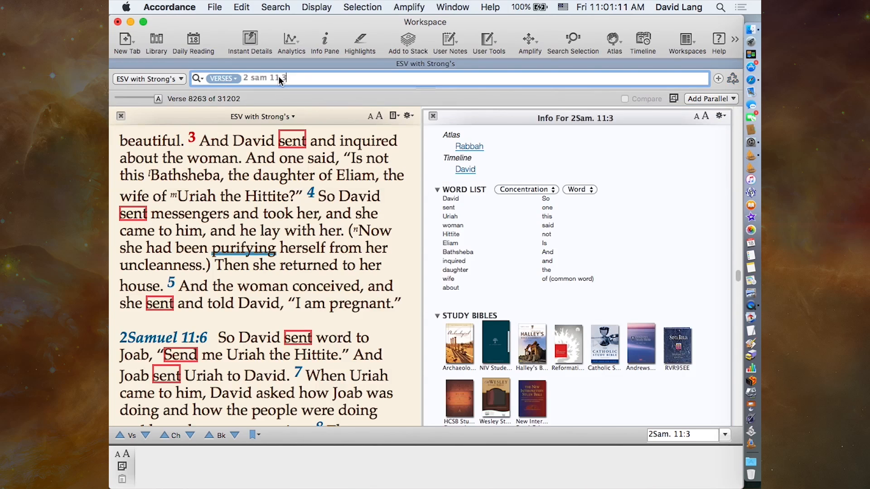
{"action": "left_click", "coordinate": [278, 75]}
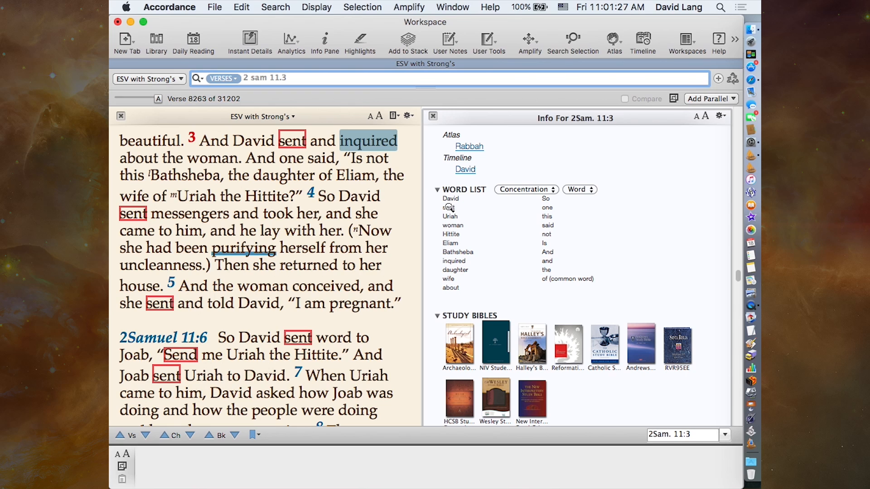
- Examine the Hebrew word details for "sent", "messengers" and "David" in the 2 Samuel 11 passage
{"action": "mouse_move", "coordinate": [327, 286]}
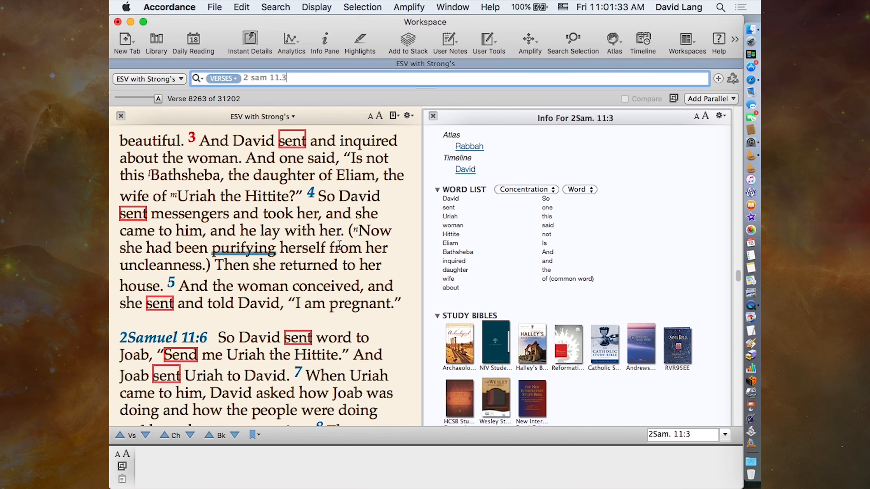
{"action": "mouse_move", "coordinate": [290, 131]}
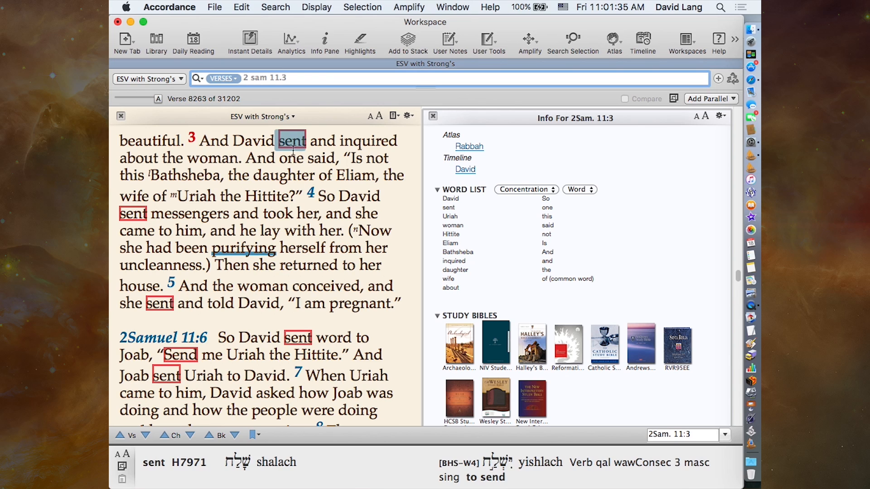
{"action": "mouse_move", "coordinate": [285, 166]}
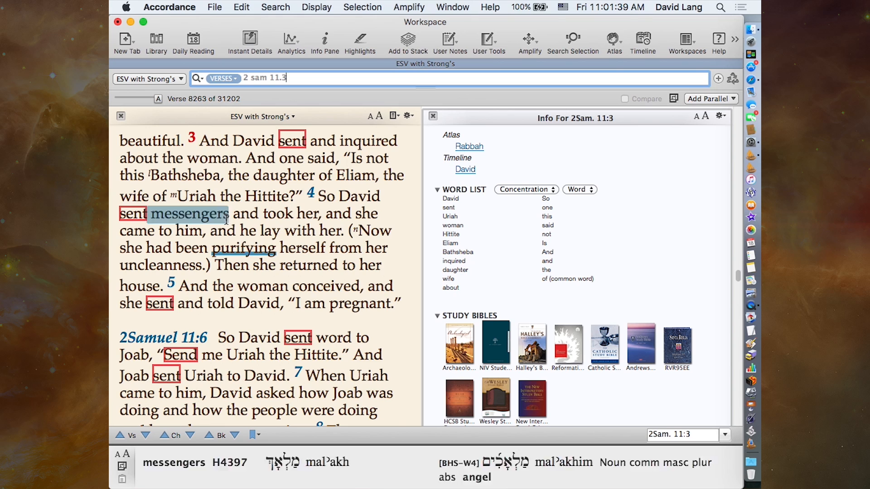
{"action": "mouse_move", "coordinate": [256, 247]}
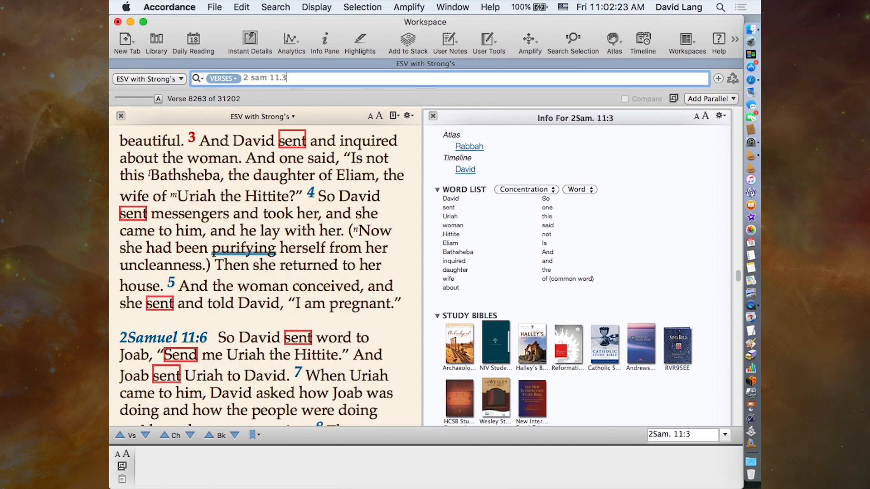
{"action": "mouse_move", "coordinate": [247, 142]}
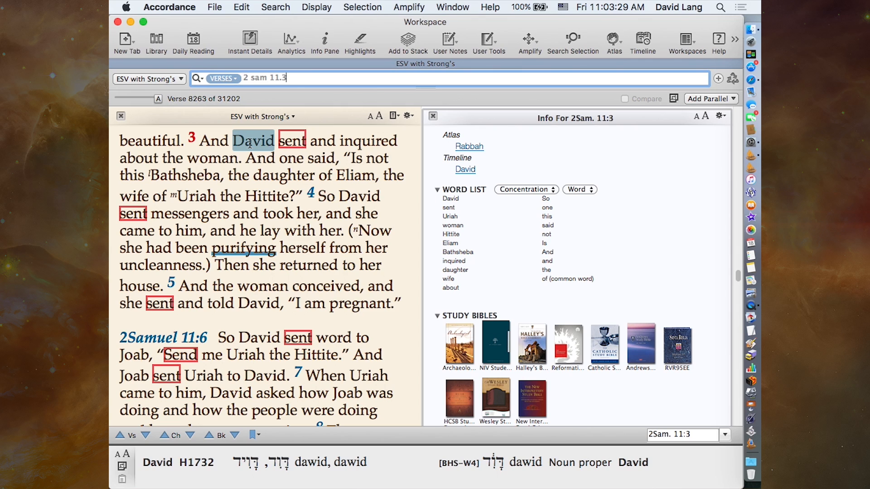
- Sort the 2 Samuel 11:3 word list by count
{"action": "left_click", "coordinate": [510, 192]}
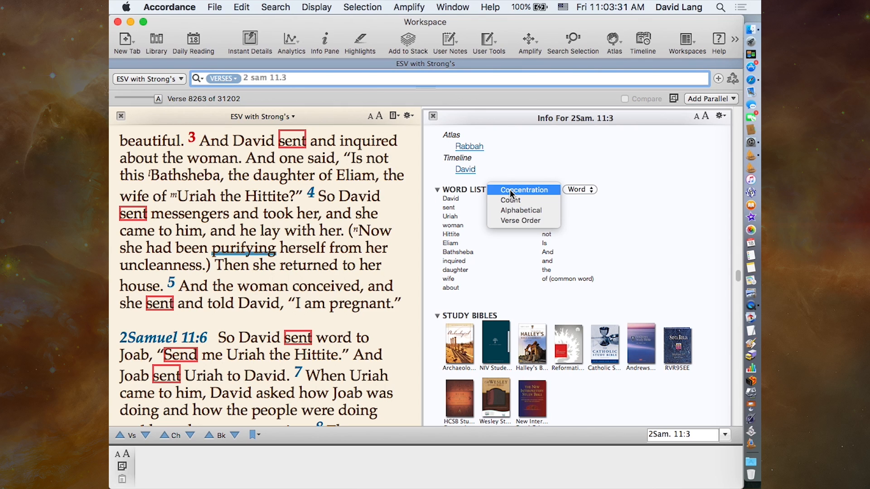
{"action": "left_click", "coordinate": [530, 201]}
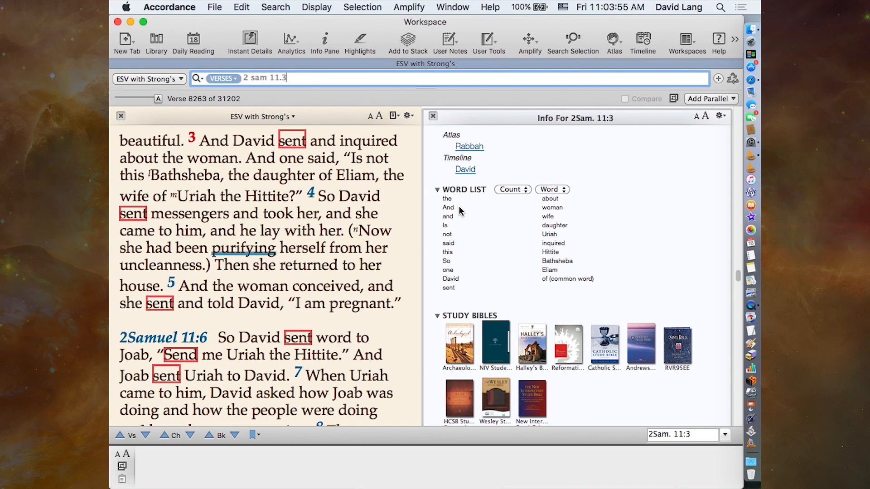
{"action": "left_click", "coordinate": [516, 191]}
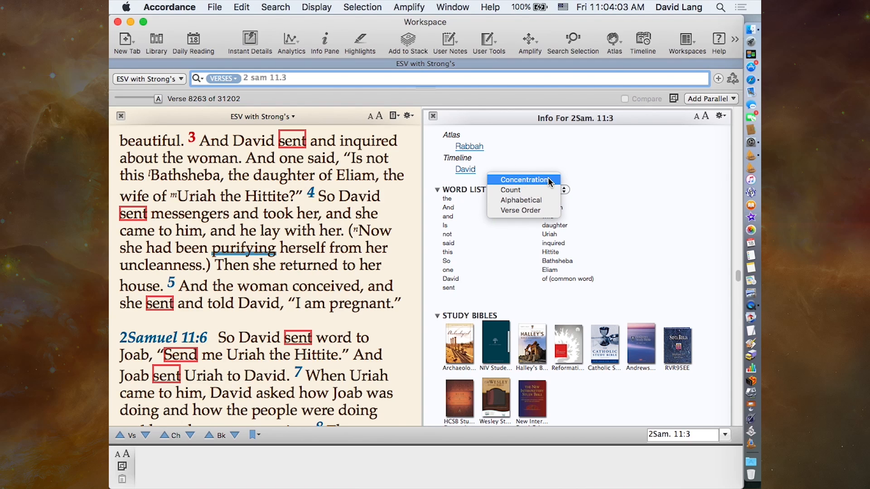
{"action": "left_click", "coordinate": [574, 181]}
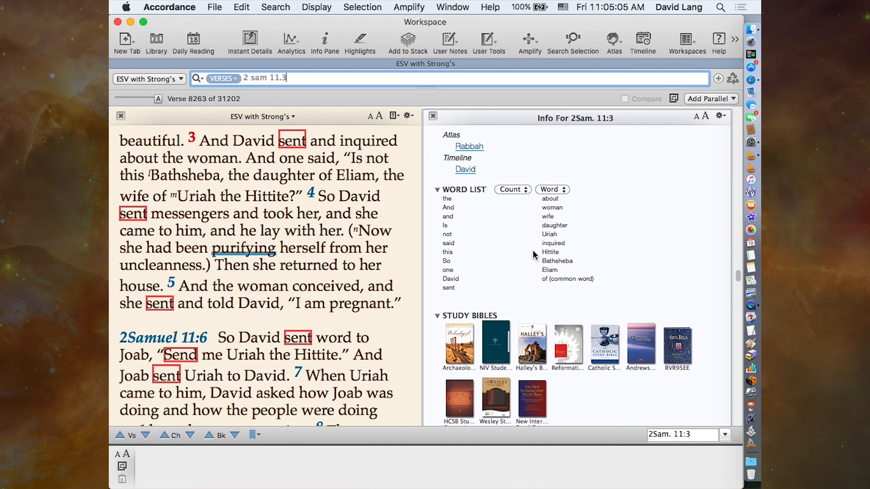
- Review the resource categories in the Info Pane, from study Bibles, grammars and apparatus back to commentaries, cross-references and topics
{"action": "scroll", "coordinate": [534, 255], "scroll_direction": "down", "scroll_amount": 2}
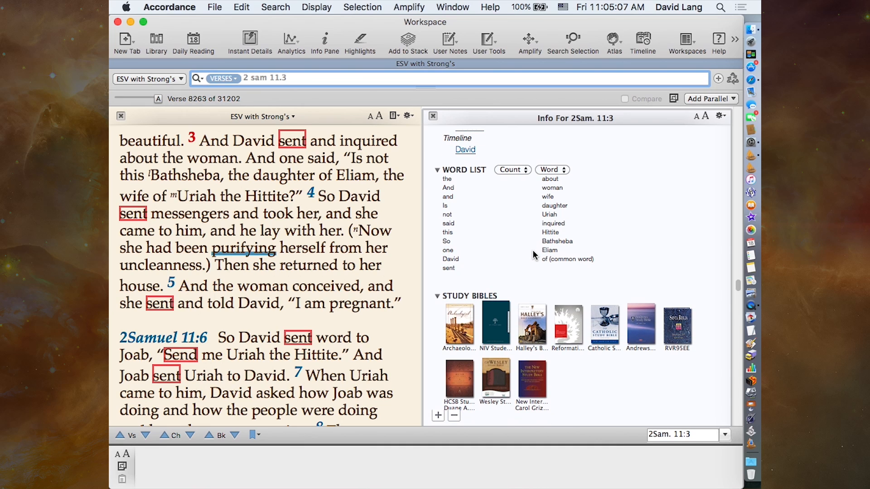
{"action": "scroll", "coordinate": [533, 255], "scroll_direction": "down", "scroll_amount": 1}
{"action": "scroll", "coordinate": [534, 255], "scroll_direction": "up", "scroll_amount": 3}
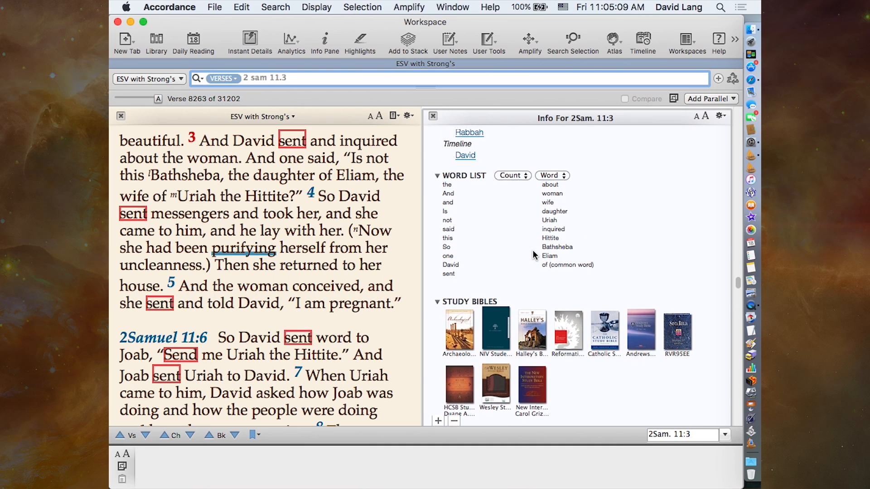
{"action": "scroll", "coordinate": [534, 255], "scroll_direction": "down", "scroll_amount": 4}
{"action": "scroll", "coordinate": [533, 255], "scroll_direction": "down", "scroll_amount": 6}
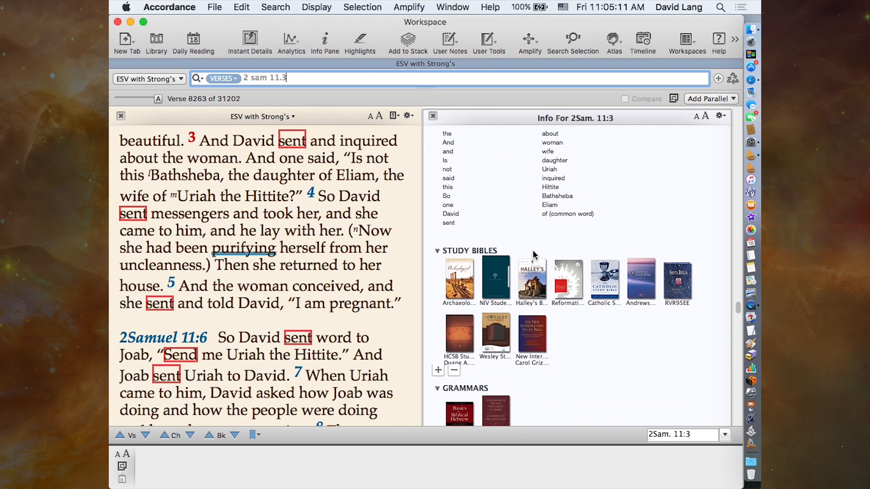
{"action": "scroll", "coordinate": [533, 251], "scroll_direction": "down", "scroll_amount": 1}
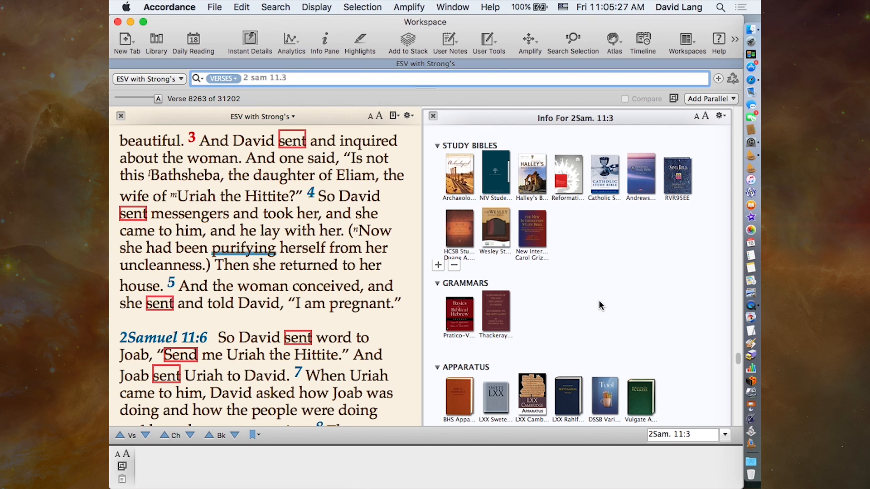
{"action": "scroll", "coordinate": [592, 298], "scroll_direction": "up", "scroll_amount": 15}
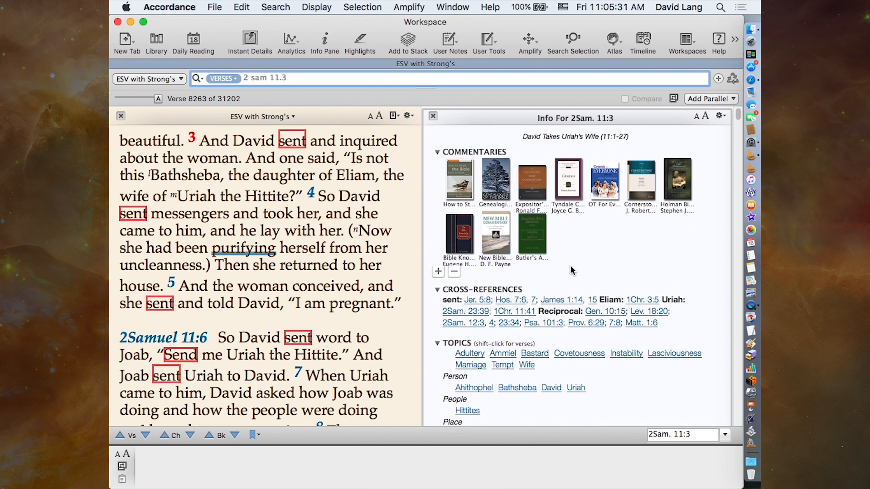
{"action": "scroll", "coordinate": [598, 326], "scroll_direction": "down", "scroll_amount": 15}
{"action": "scroll", "coordinate": [617, 355], "scroll_direction": "up", "scroll_amount": 10}
{"action": "scroll", "coordinate": [616, 355], "scroll_direction": "up", "scroll_amount": 10}
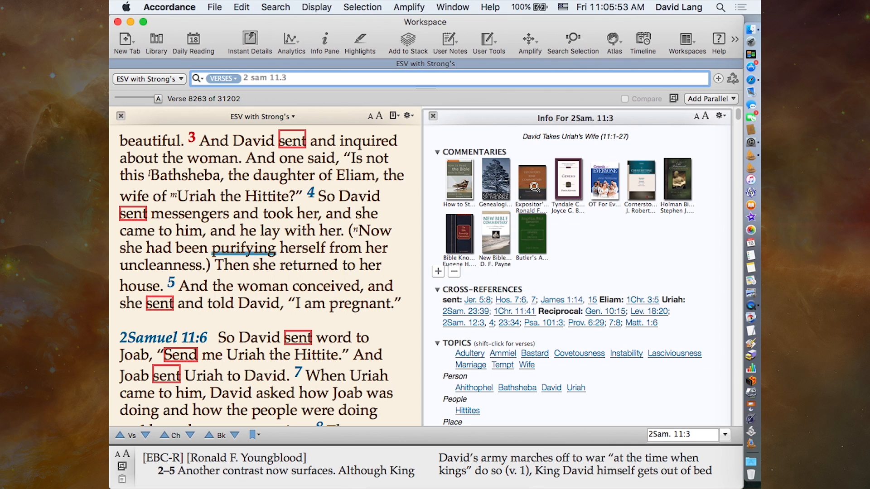
- Preview the Expositor's Bible Commentary entry for 2 Samuel 11:3, and open the commentary in a pane alongside the Bible text
{"action": "left_click", "coordinate": [535, 186]}
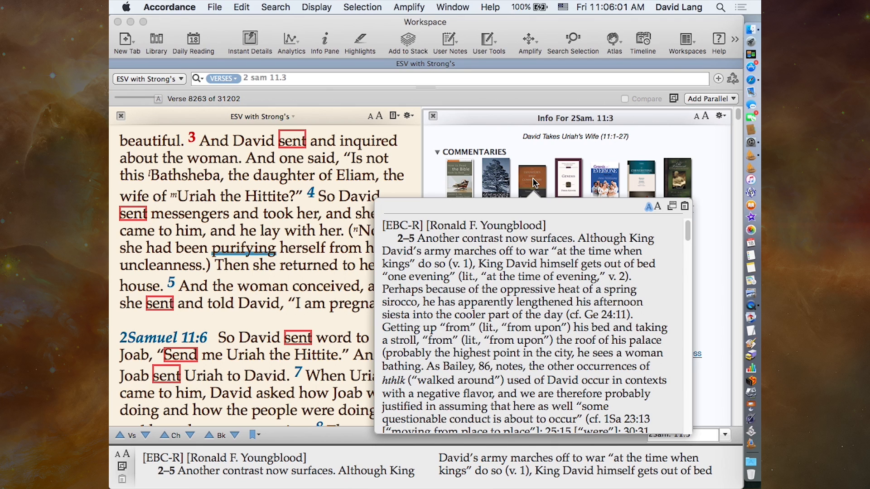
{"action": "left_click", "coordinate": [533, 187]}
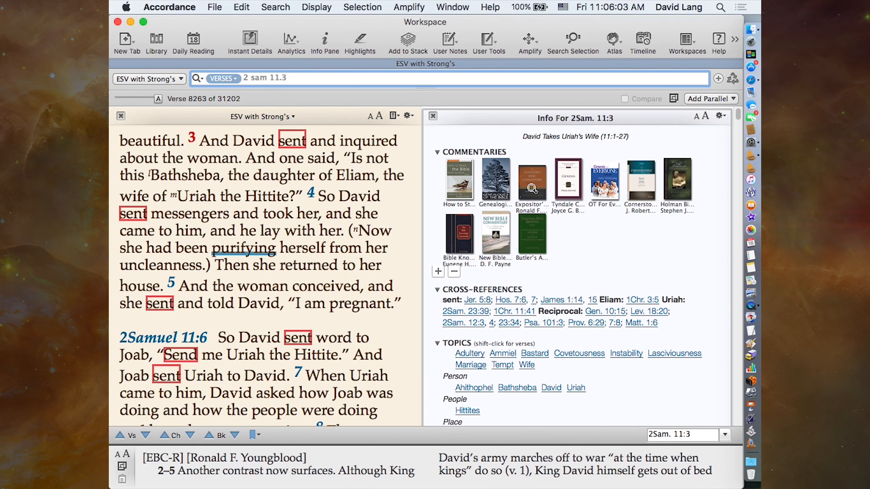
{"action": "left_click", "coordinate": [532, 187]}
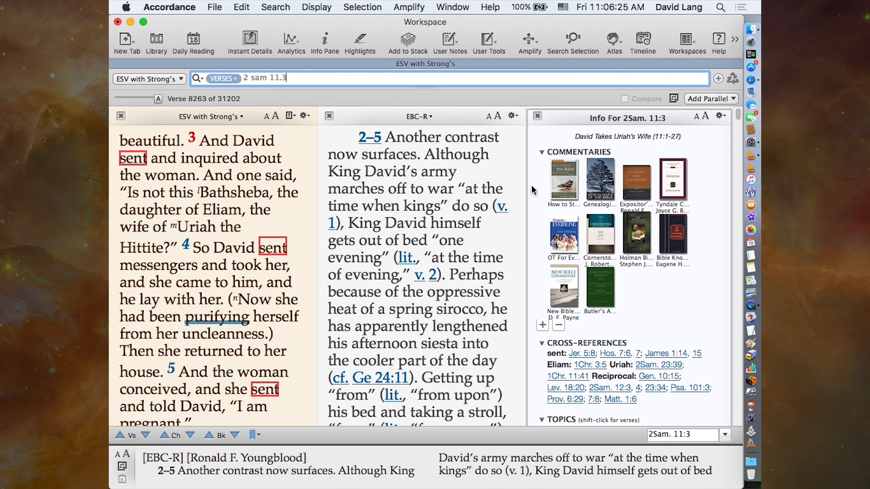
- Preview the Pratico-Van Pelt Hebrew grammar's section on the wife of Uriah the Hittite, read through it, and close the preview
{"action": "scroll", "coordinate": [639, 336], "scroll_direction": "down", "scroll_amount": 5}
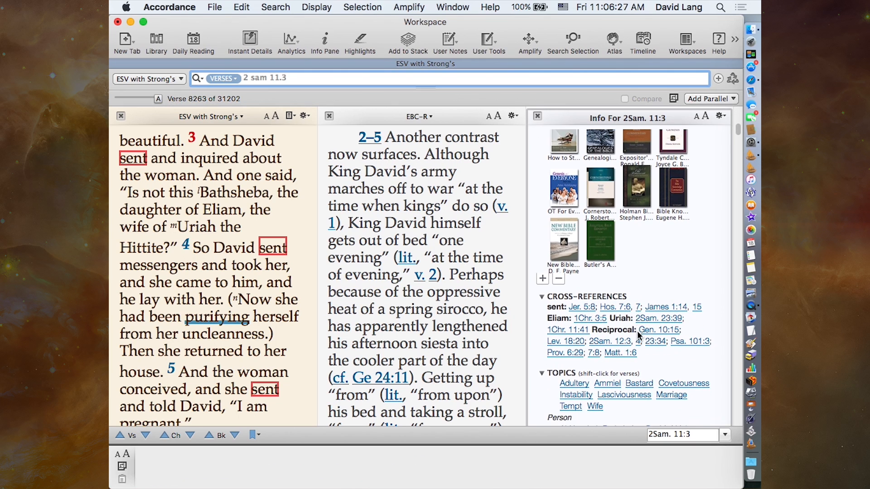
{"action": "scroll", "coordinate": [639, 337], "scroll_direction": "down", "scroll_amount": 10}
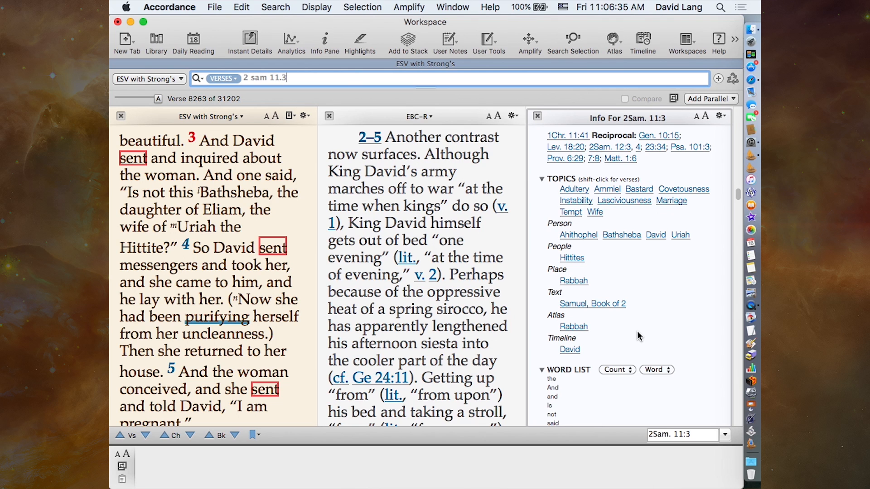
{"action": "scroll", "coordinate": [638, 336], "scroll_direction": "down", "scroll_amount": 15}
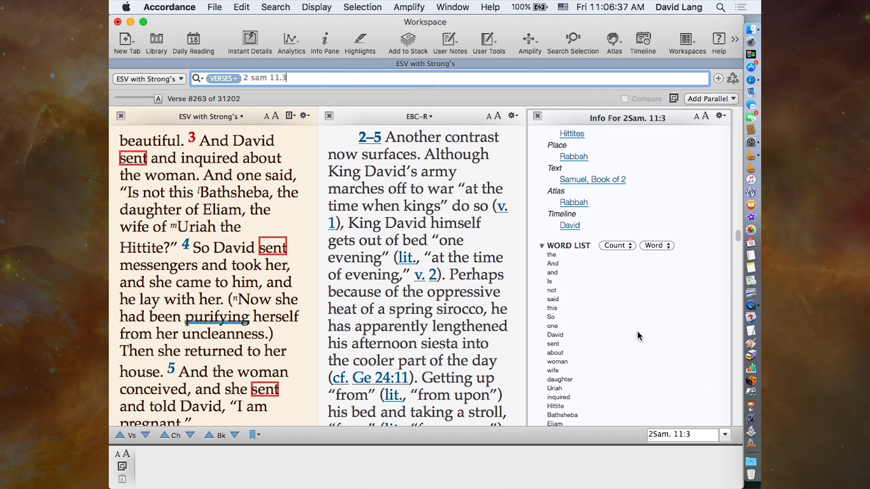
{"action": "scroll", "coordinate": [638, 336], "scroll_direction": "down", "scroll_amount": 5}
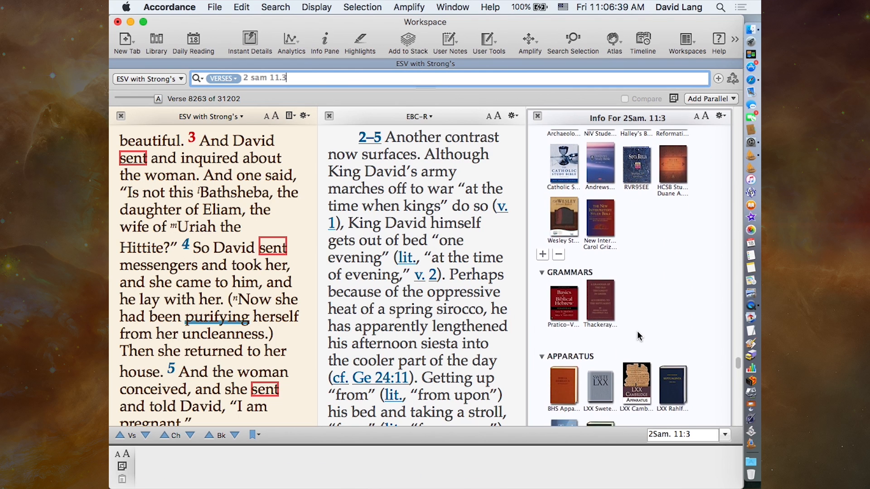
{"action": "mouse_move", "coordinate": [562, 222]}
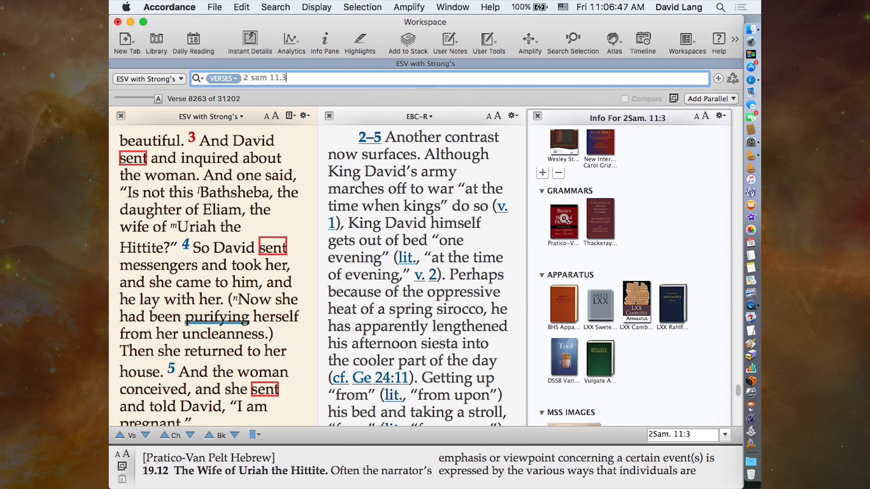
{"action": "left_click", "coordinate": [564, 222]}
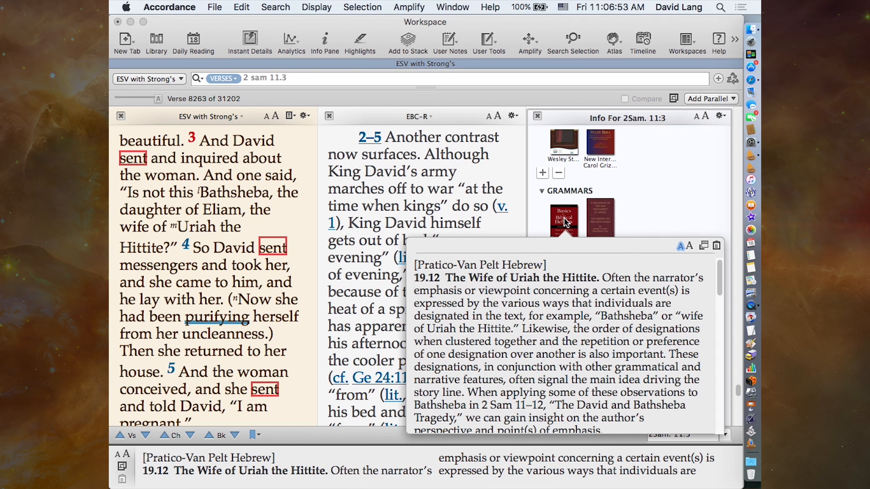
{"action": "scroll", "coordinate": [526, 324], "scroll_direction": "down", "scroll_amount": 2}
{"action": "scroll", "coordinate": [526, 323], "scroll_direction": "up", "scroll_amount": 2}
{"action": "scroll", "coordinate": [525, 323], "scroll_direction": "down", "scroll_amount": 7}
{"action": "scroll", "coordinate": [526, 323], "scroll_direction": "down", "scroll_amount": 6}
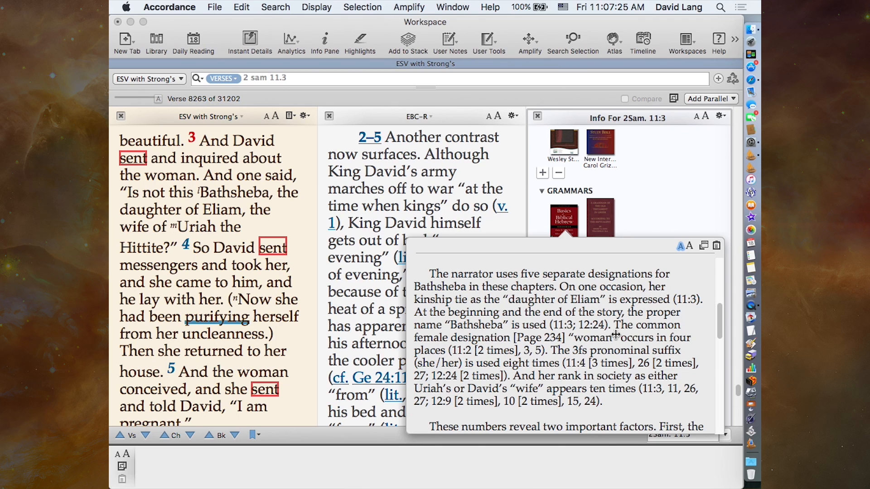
{"action": "left_click", "coordinate": [663, 171]}
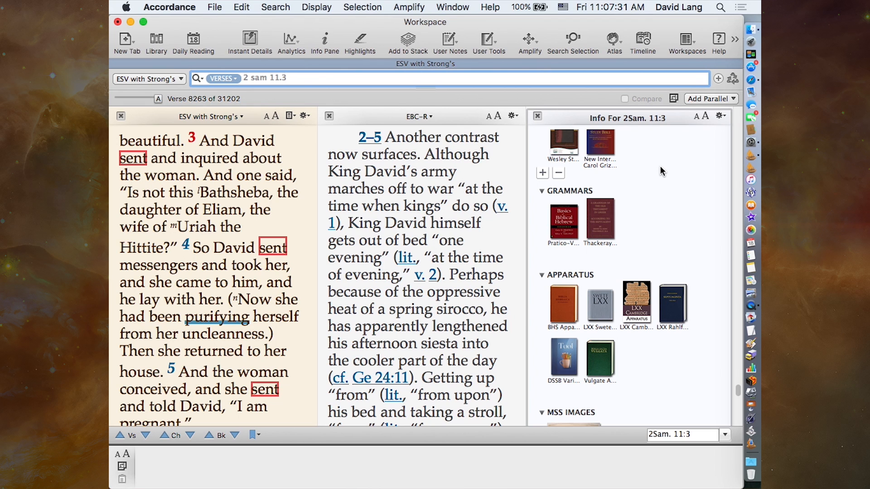
- Return to the Info Pane's commentaries and glance at the How to Study Book by Book and Cornerstone Commentary excerpts
{"action": "scroll", "coordinate": [661, 171], "scroll_direction": "up", "scroll_amount": 10}
{"action": "scroll", "coordinate": [662, 170], "scroll_direction": "up", "scroll_amount": 10}
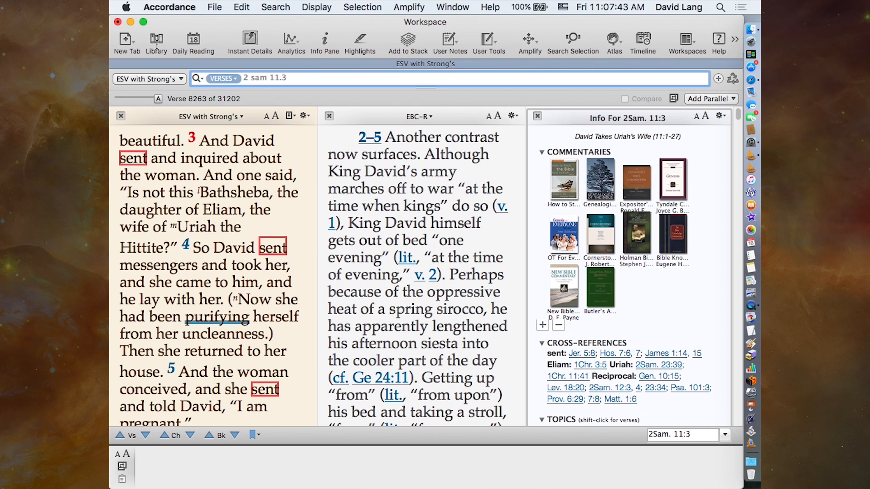
{"action": "mouse_move", "coordinate": [560, 181]}
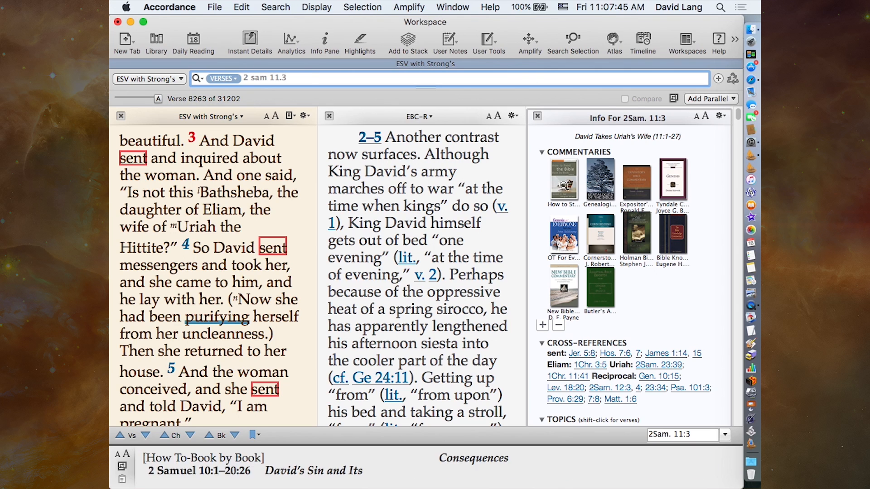
{"action": "mouse_move", "coordinate": [590, 211]}
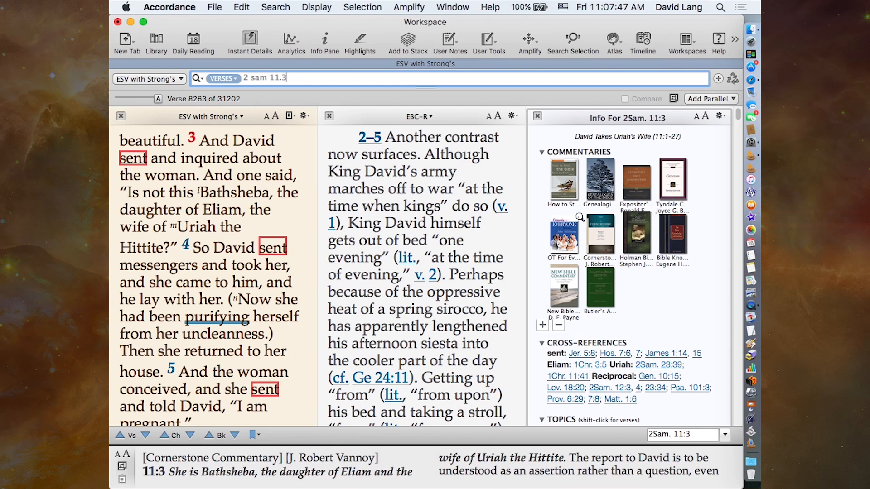
{"action": "mouse_move", "coordinate": [591, 295]}
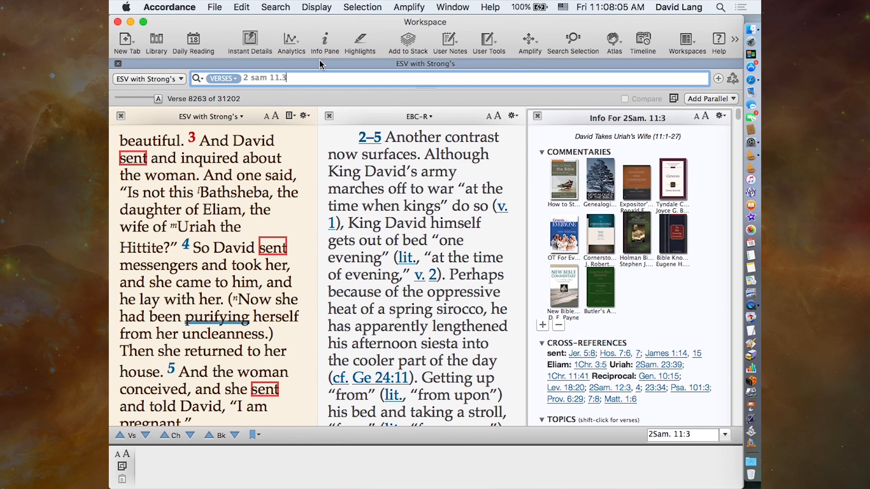
- Show the library filtered to Tools and expand its Commentaries category
{"action": "left_click", "coordinate": [156, 43]}
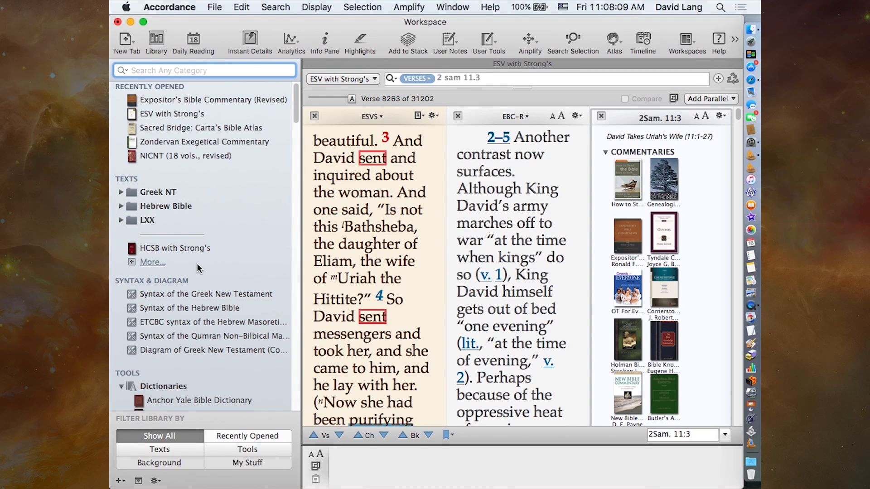
{"action": "scroll", "coordinate": [211, 323], "scroll_direction": "down", "scroll_amount": 5}
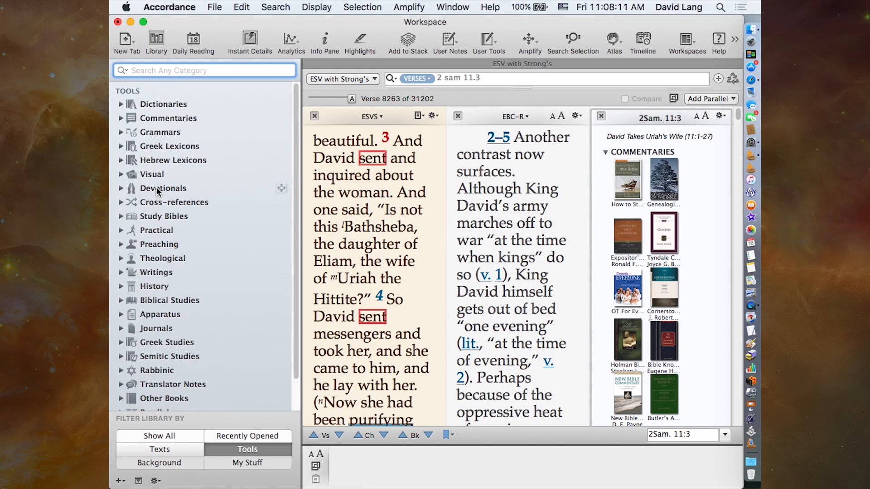
{"action": "left_click", "coordinate": [121, 119]}
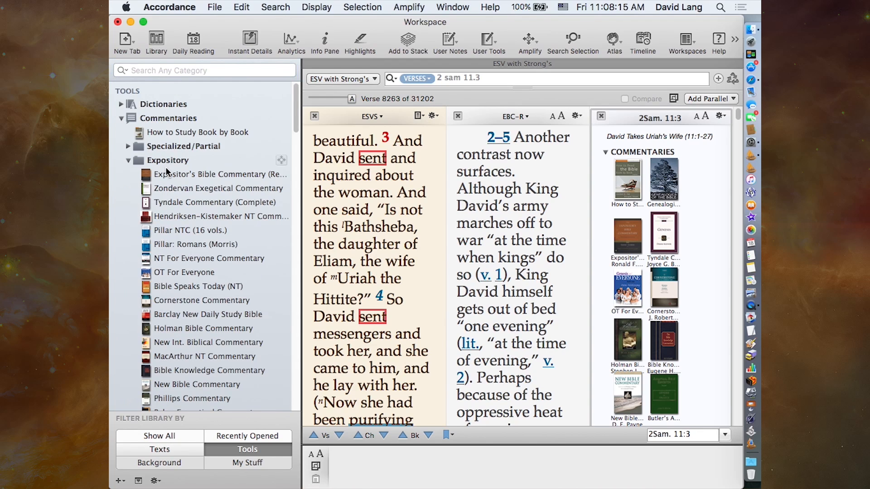
- Examine how the commentaries are ordered within the library's Expository and Technical folders
{"action": "scroll", "coordinate": [211, 230], "scroll_direction": "down", "scroll_amount": 5}
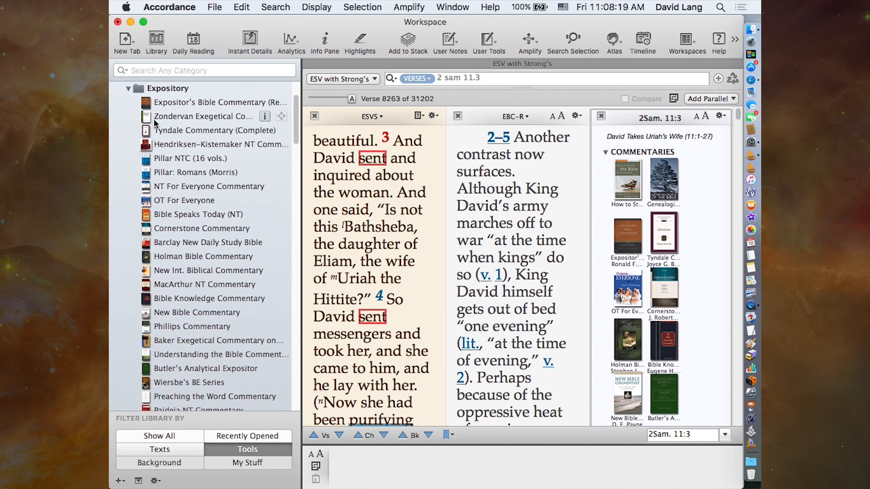
{"action": "scroll", "coordinate": [178, 326], "scroll_direction": "down", "scroll_amount": 3}
{"action": "scroll", "coordinate": [178, 326], "scroll_direction": "down", "scroll_amount": 20}
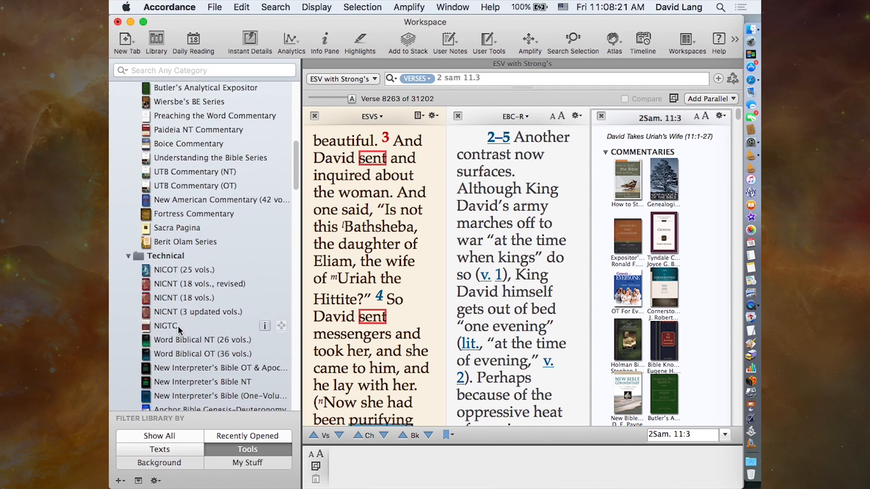
{"action": "scroll", "coordinate": [177, 326], "scroll_direction": "up", "scroll_amount": 20}
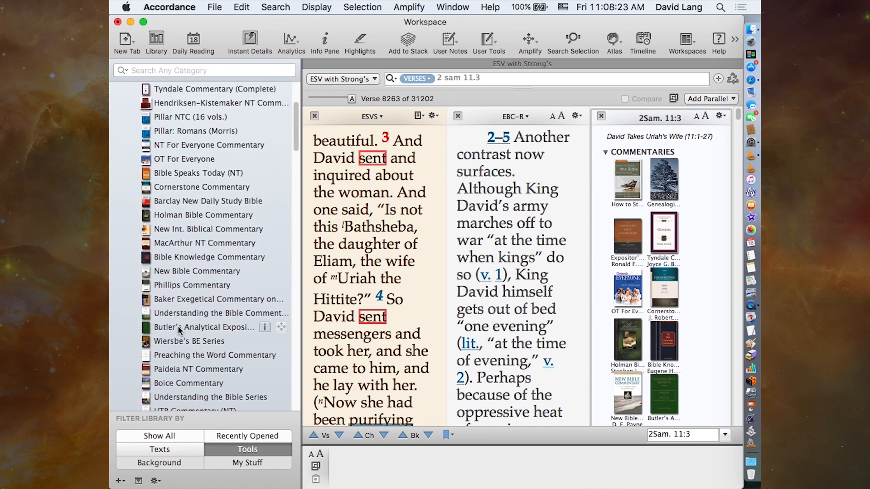
{"action": "scroll", "coordinate": [178, 330], "scroll_direction": "up", "scroll_amount": 2}
{"action": "scroll", "coordinate": [178, 330], "scroll_direction": "down", "scroll_amount": 4}
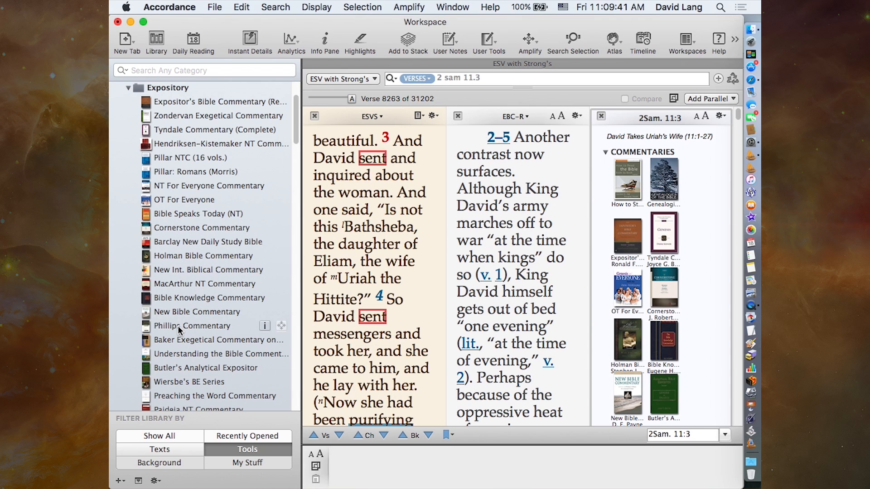
- Expand the Specialized/Partial commentaries folder and select Waltke on Genesis
{"action": "scroll", "coordinate": [177, 325], "scroll_direction": "up", "scroll_amount": 3}
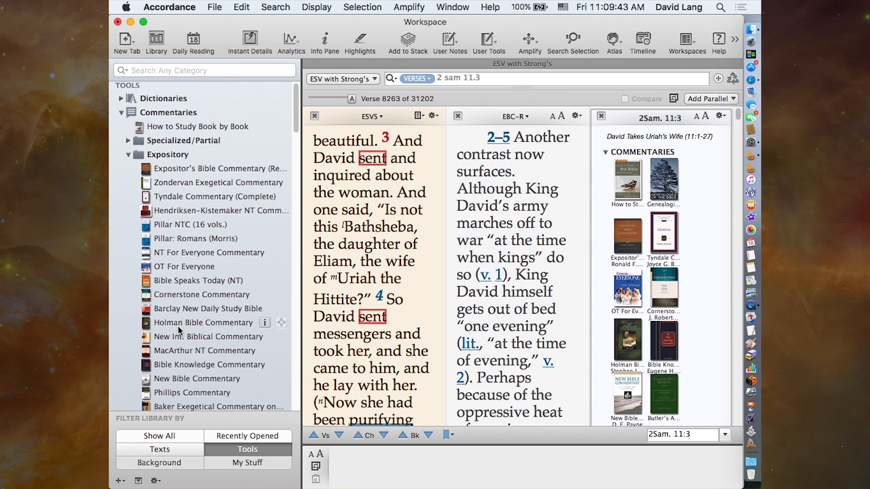
{"action": "left_click", "coordinate": [128, 141]}
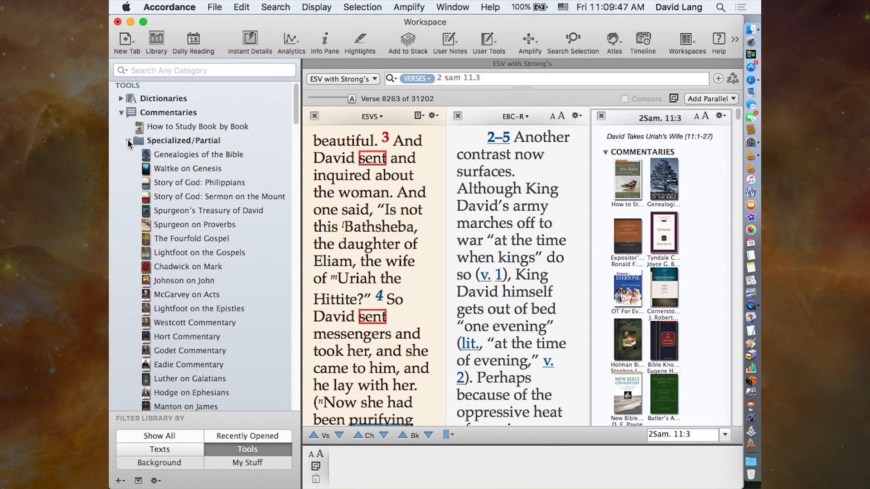
{"action": "left_click", "coordinate": [175, 168]}
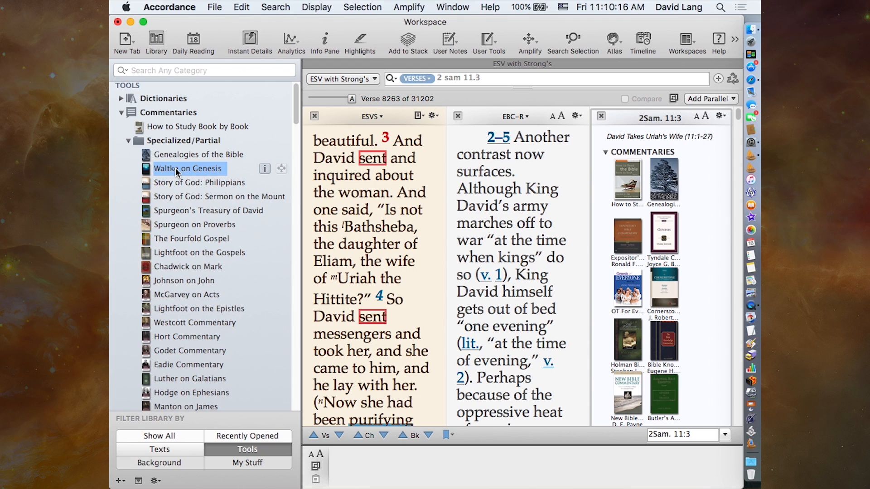
- Look through the titles in the library's Specialized/Partial commentaries folder and select NT Use of OT (Beale-Carson)
{"action": "left_click", "coordinate": [164, 141]}
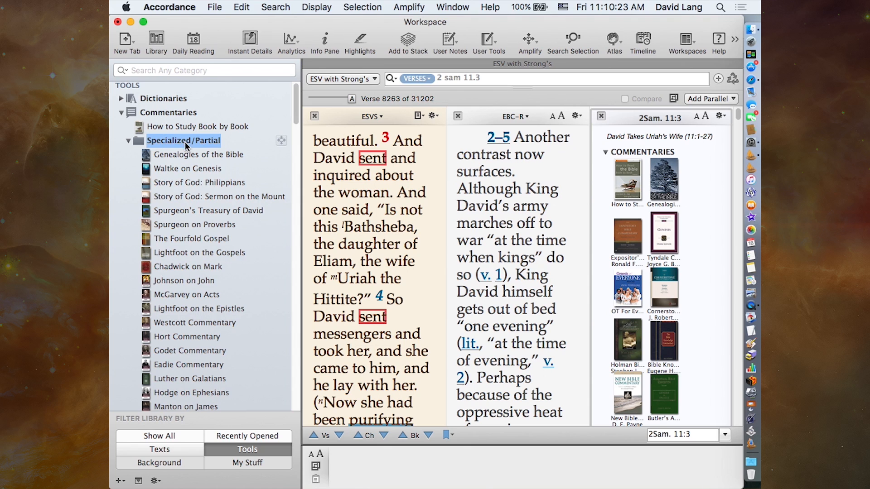
{"action": "scroll", "coordinate": [235, 245], "scroll_direction": "down", "scroll_amount": 3}
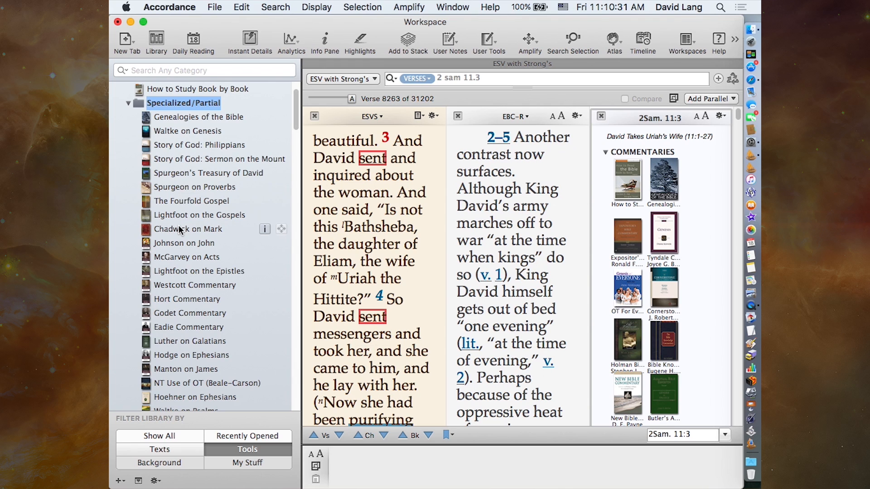
{"action": "scroll", "coordinate": [205, 301], "scroll_direction": "down", "scroll_amount": 5}
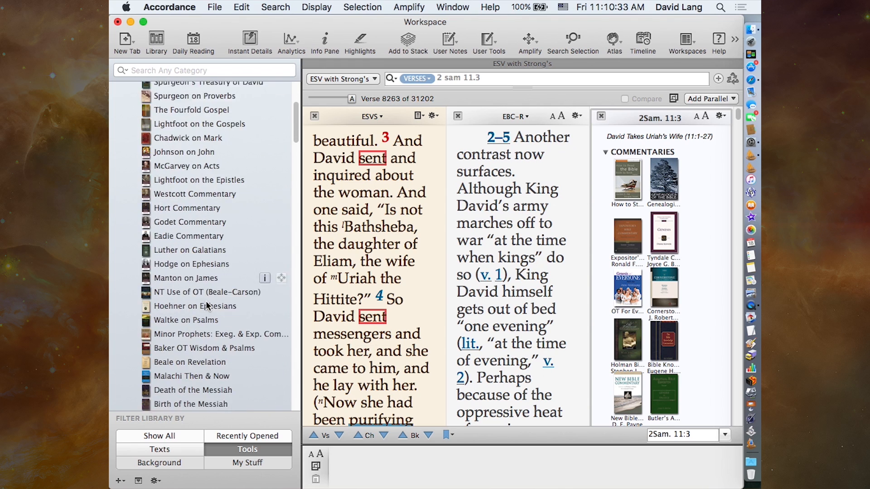
{"action": "left_click", "coordinate": [173, 259]}
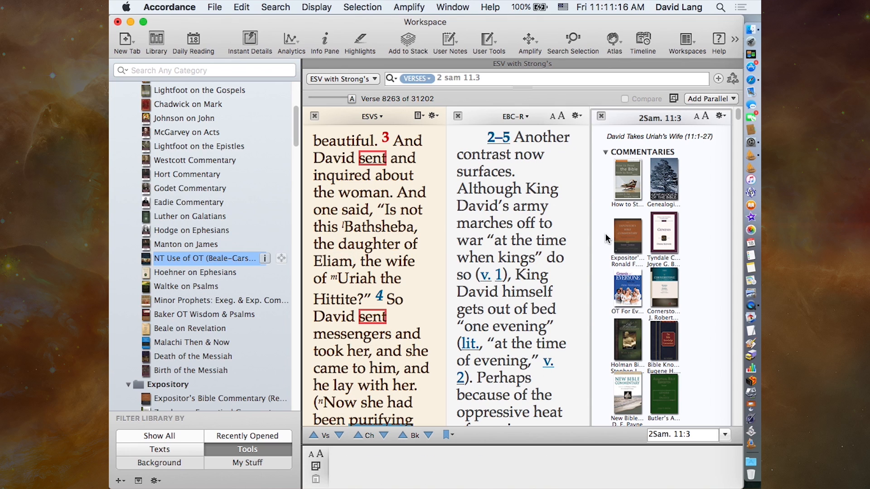
- Show the publication information for How to Study Book by Book in the library
{"action": "mouse_move", "coordinate": [656, 240]}
{"action": "scroll", "coordinate": [256, 187], "scroll_direction": "up", "scroll_amount": 5}
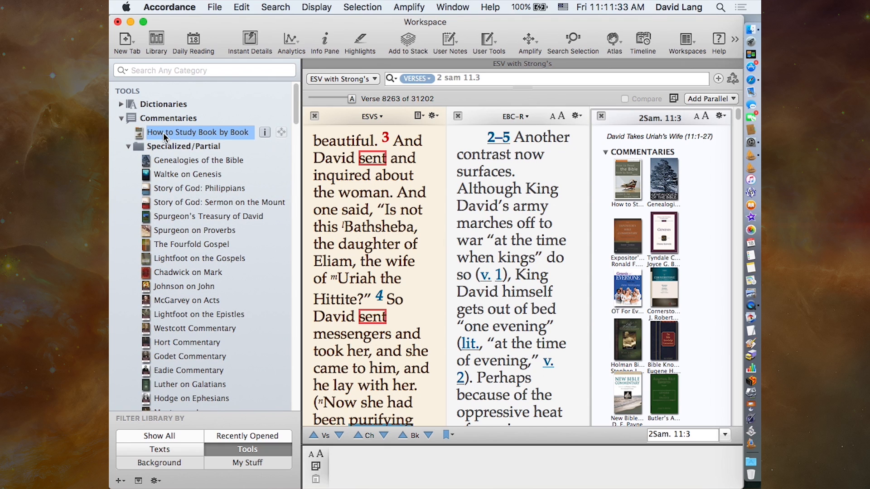
{"action": "left_click", "coordinate": [264, 133]}
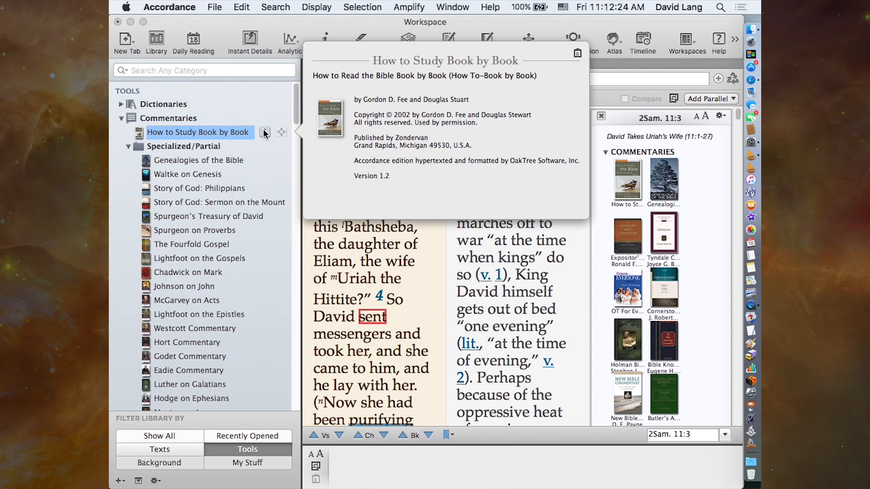
- Examine the order of the library's Expository and Technical commentaries and dismiss the book information
{"action": "scroll", "coordinate": [200, 334], "scroll_direction": "down", "scroll_amount": 10}
{"action": "scroll", "coordinate": [200, 334], "scroll_direction": "down", "scroll_amount": 10}
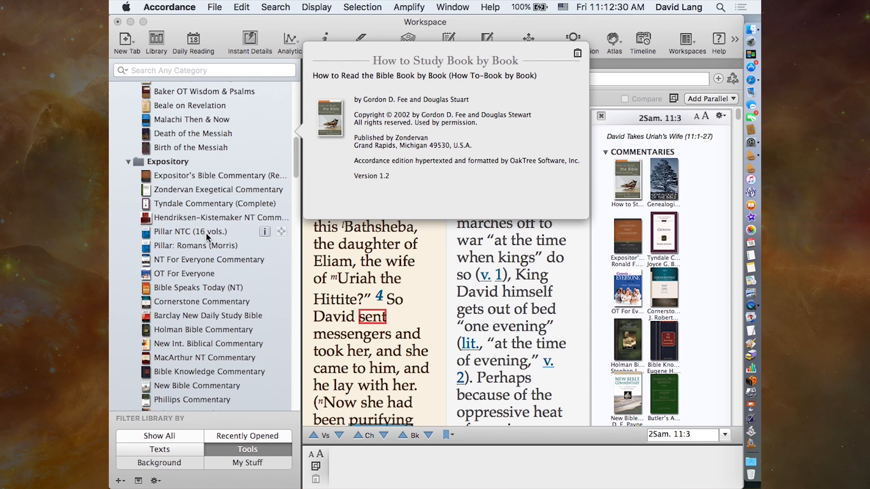
{"action": "scroll", "coordinate": [206, 232], "scroll_direction": "down", "scroll_amount": 4}
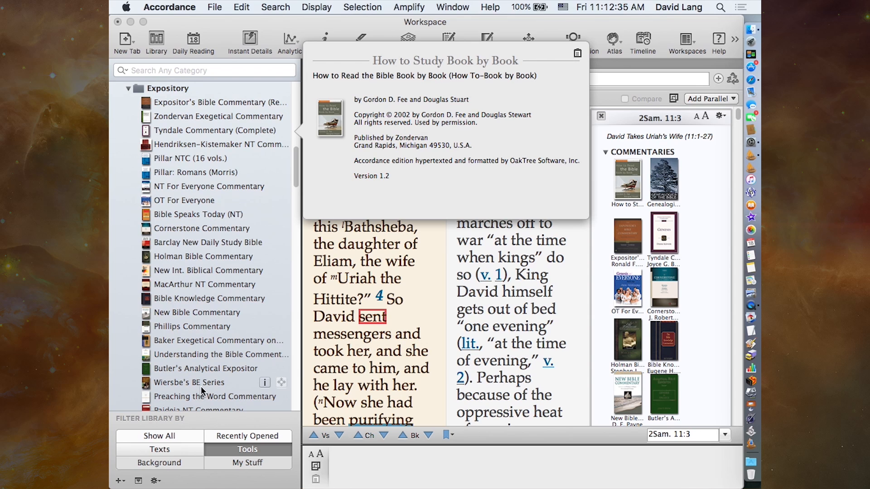
{"action": "scroll", "coordinate": [204, 387], "scroll_direction": "down", "scroll_amount": 10}
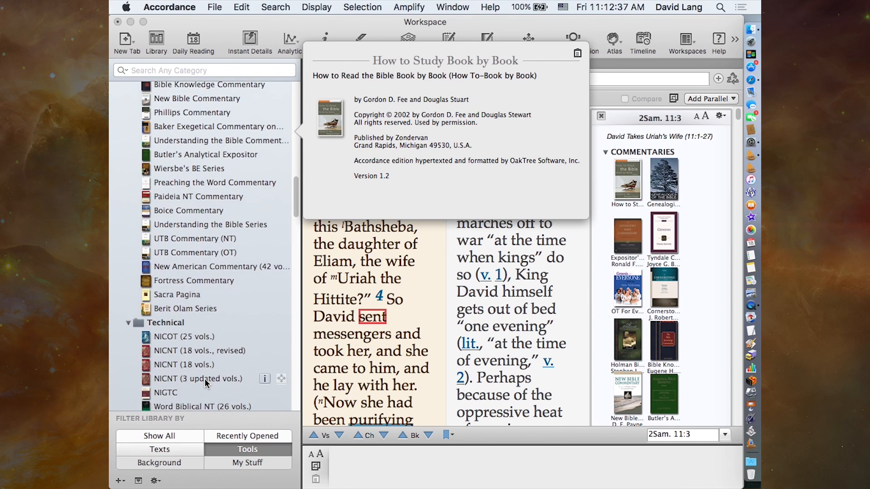
{"action": "scroll", "coordinate": [206, 382], "scroll_direction": "down", "scroll_amount": 4}
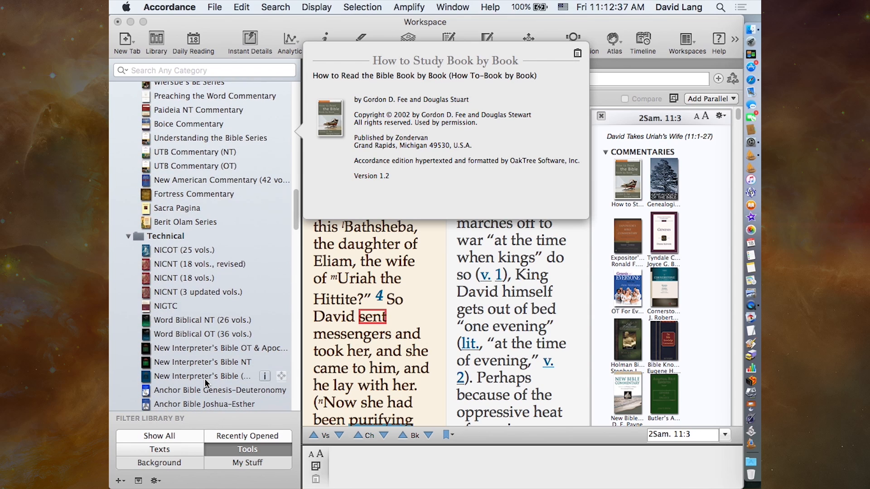
{"action": "left_click", "coordinate": [358, 262]}
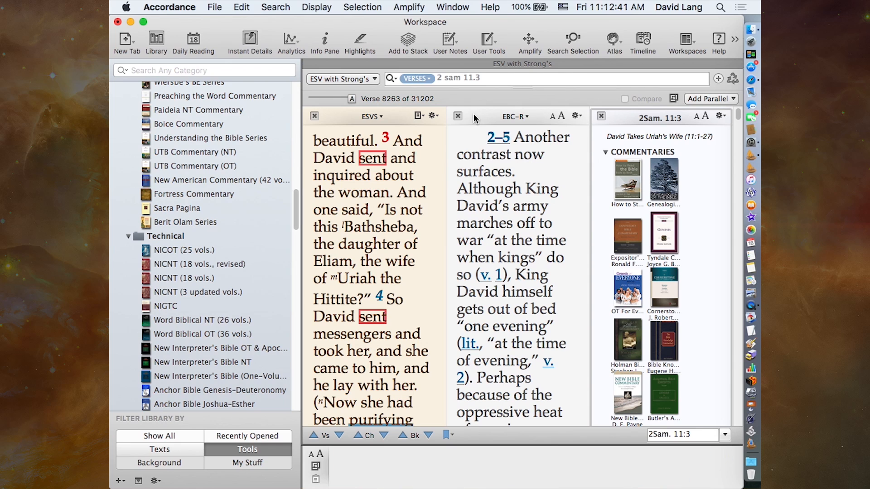
- Close the EBC-R pane and expand the Info Pane's commentary list to 20 titles
{"action": "left_click", "coordinate": [457, 116]}
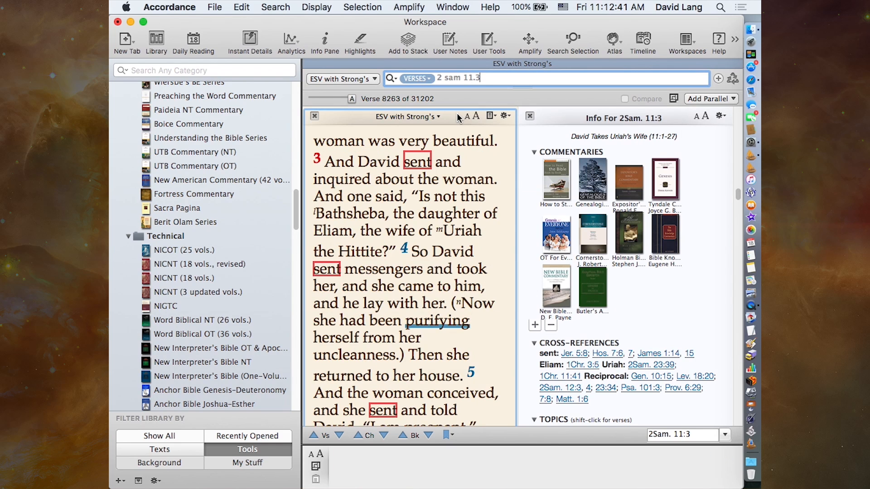
{"action": "left_click", "coordinate": [534, 325]}
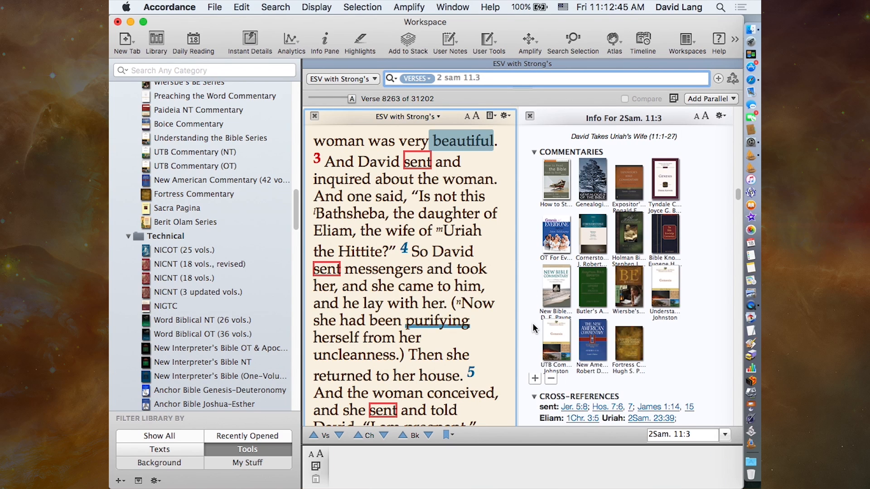
{"action": "left_click", "coordinate": [534, 380]}
- Examine the expanded commentary covers and preview the Word Biblical and Anchor Bible excerpts on the verse
{"action": "mouse_move", "coordinate": [634, 351]}
{"action": "scroll", "coordinate": [634, 351], "scroll_direction": "down", "scroll_amount": 5}
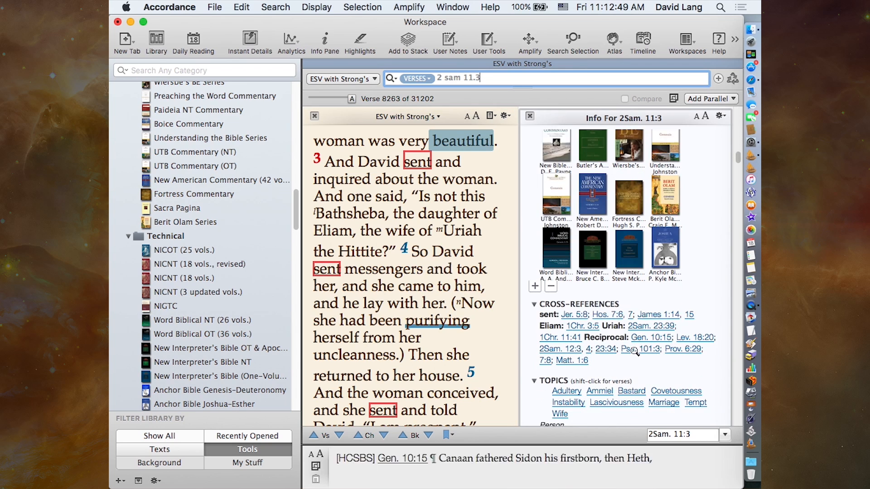
{"action": "mouse_move", "coordinate": [640, 218]}
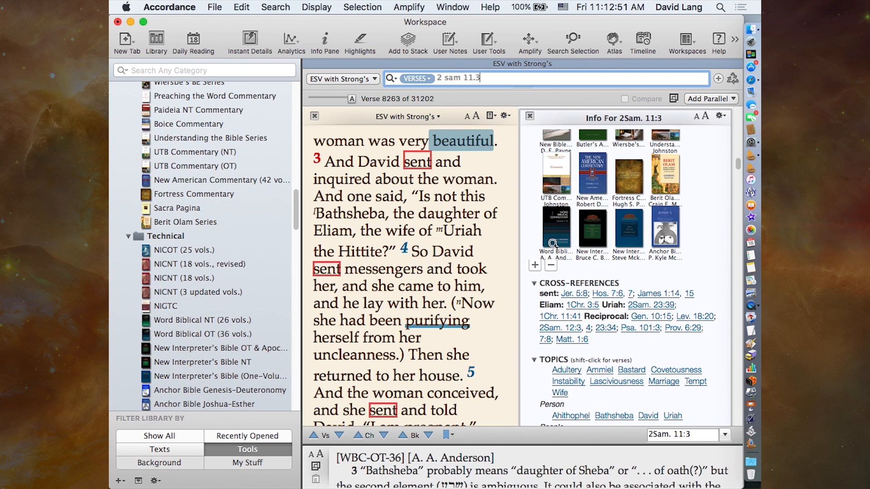
{"action": "scroll", "coordinate": [610, 254], "scroll_direction": "up", "scroll_amount": 4}
{"action": "scroll", "coordinate": [611, 258], "scroll_direction": "up", "scroll_amount": 2}
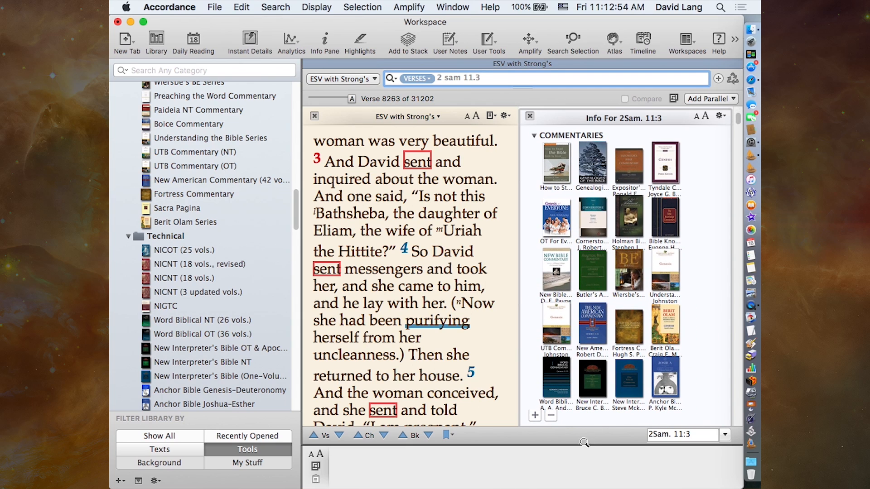
{"action": "mouse_move", "coordinate": [664, 380]}
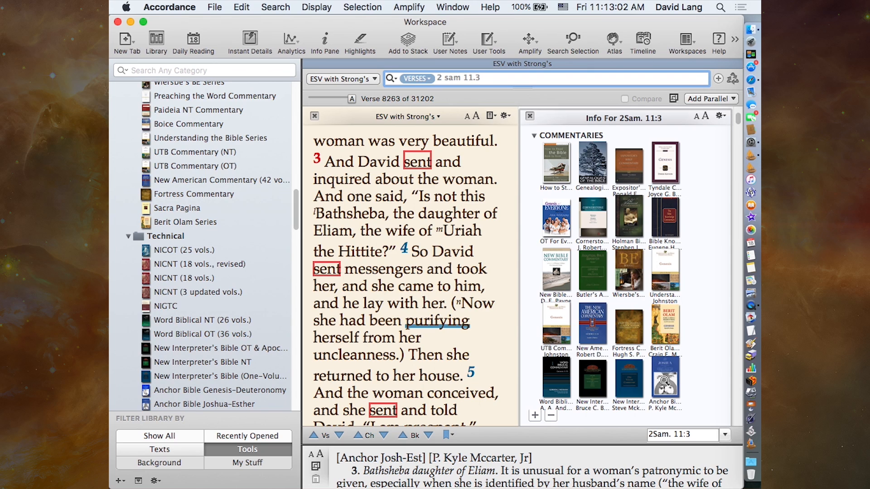
- Check the Initial Commentaries choices in the Info Pane display settings, keep 10, and turn off Show Book Covers
{"action": "left_click", "coordinate": [720, 117]}
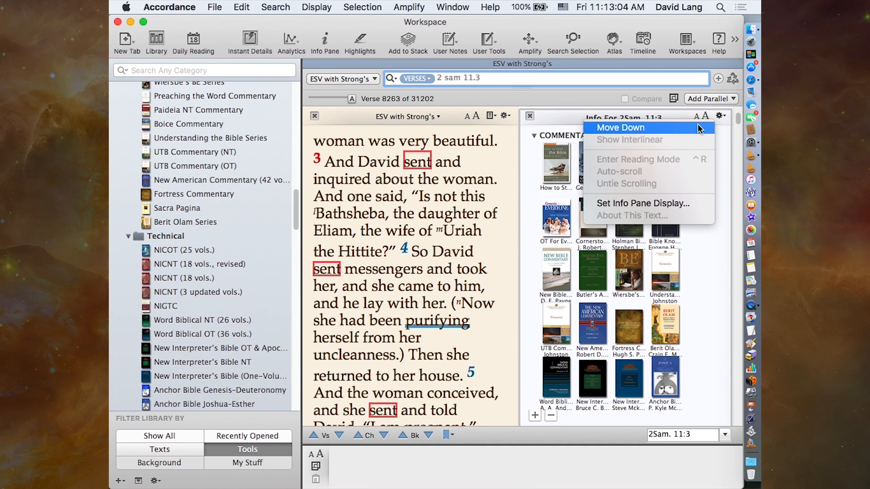
{"action": "left_click", "coordinate": [667, 208]}
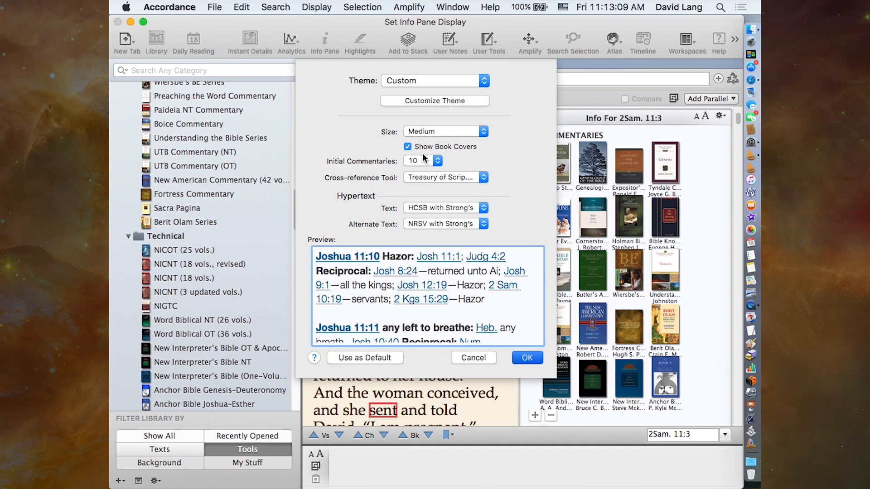
{"action": "left_click", "coordinate": [415, 164]}
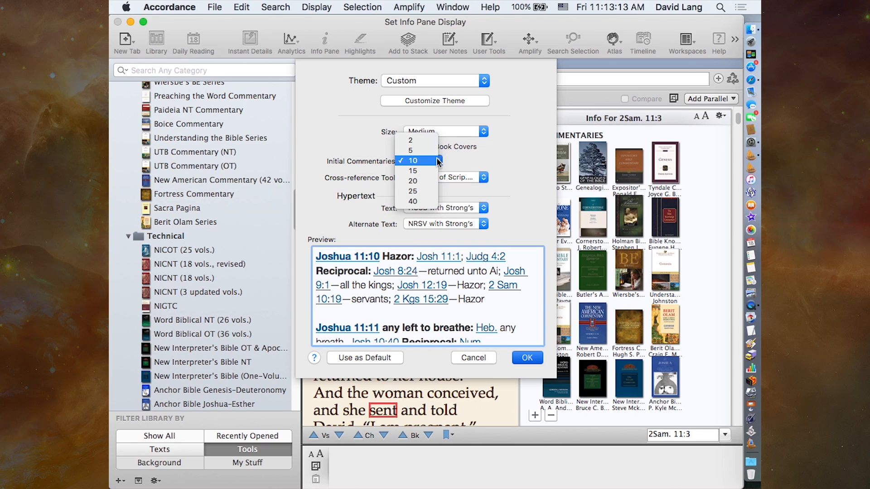
{"action": "left_click", "coordinate": [435, 161]}
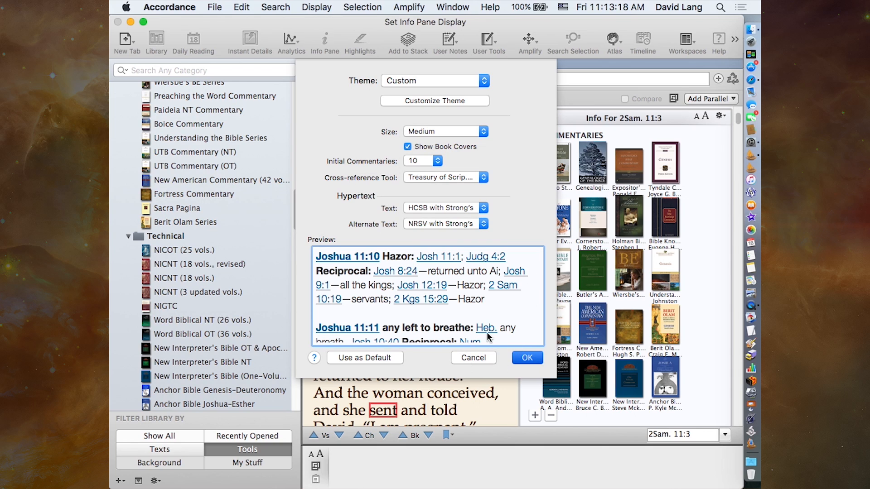
{"action": "left_click", "coordinate": [407, 147]}
{"action": "left_click", "coordinate": [525, 358]}
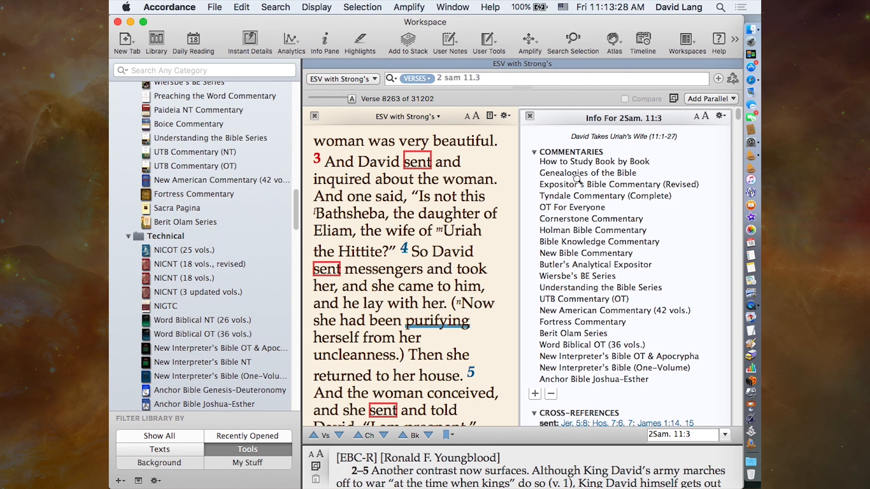
- Preview excerpts from the text-only commentary list, and turn Show Book Covers back on in the Info Pane display settings
{"action": "mouse_move", "coordinate": [572, 208]}
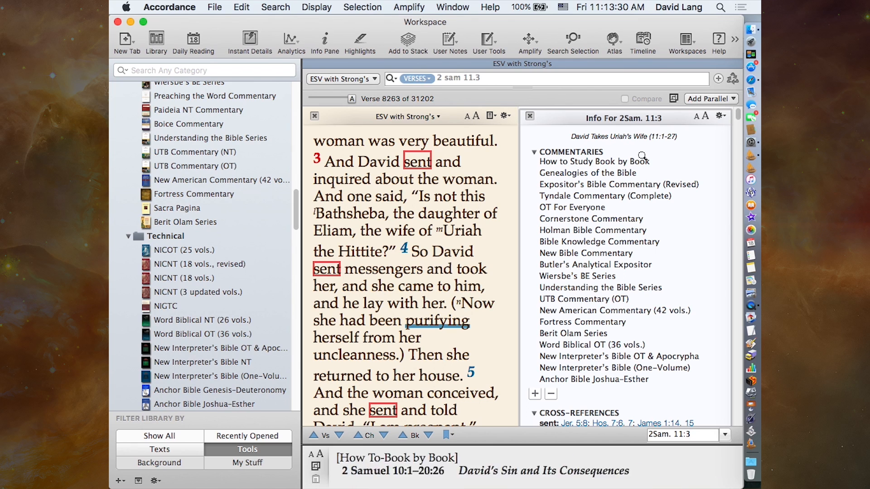
{"action": "left_click", "coordinate": [721, 119]}
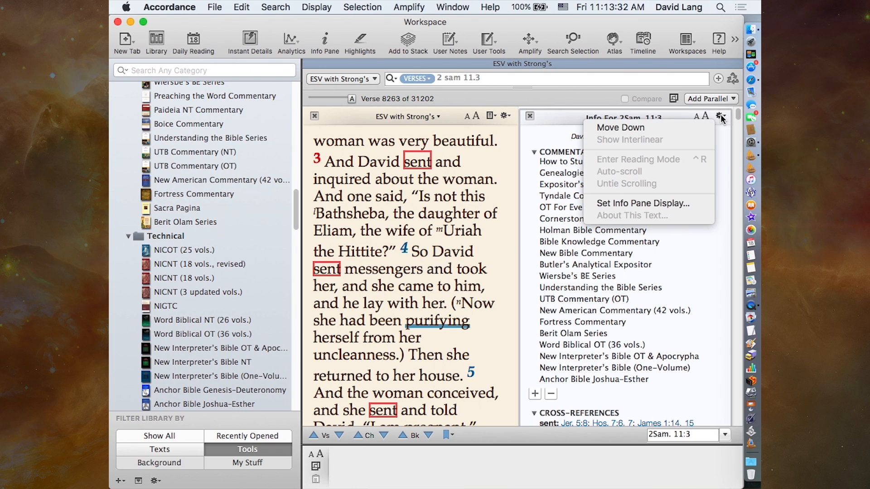
{"action": "left_click", "coordinate": [654, 204]}
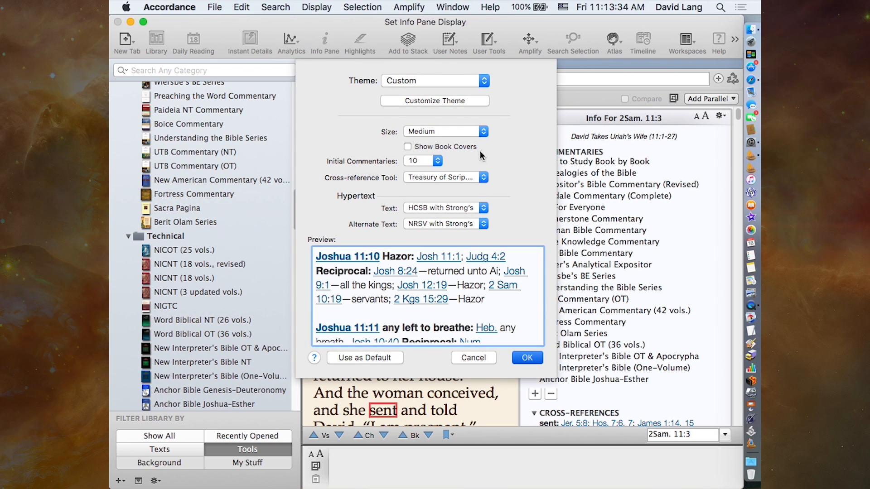
{"action": "left_click", "coordinate": [449, 145]}
{"action": "left_click", "coordinate": [525, 357]}
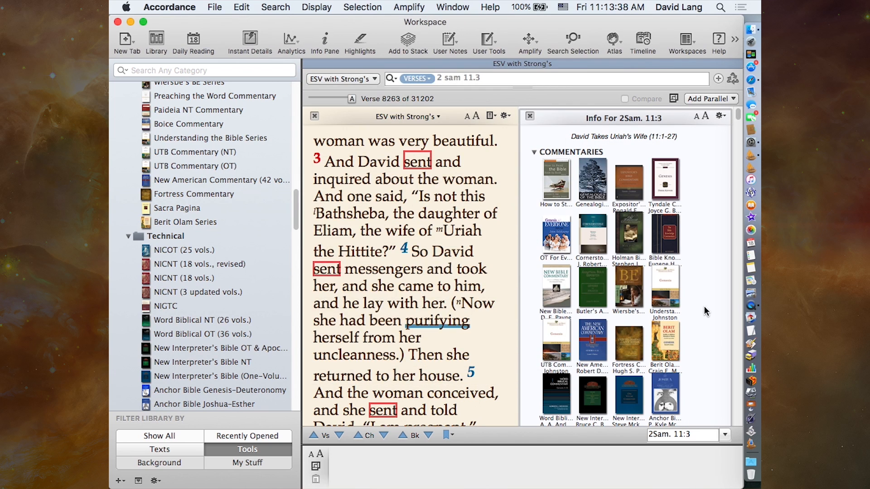
- Reduce the Info Pane's commentary list to 10 titles
{"action": "scroll", "coordinate": [697, 342], "scroll_direction": "down", "scroll_amount": 8}
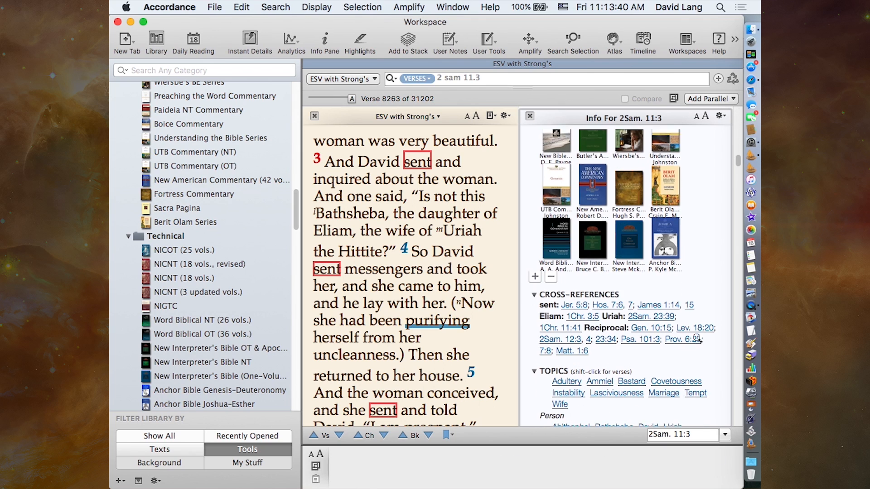
{"action": "left_click", "coordinate": [551, 263]}
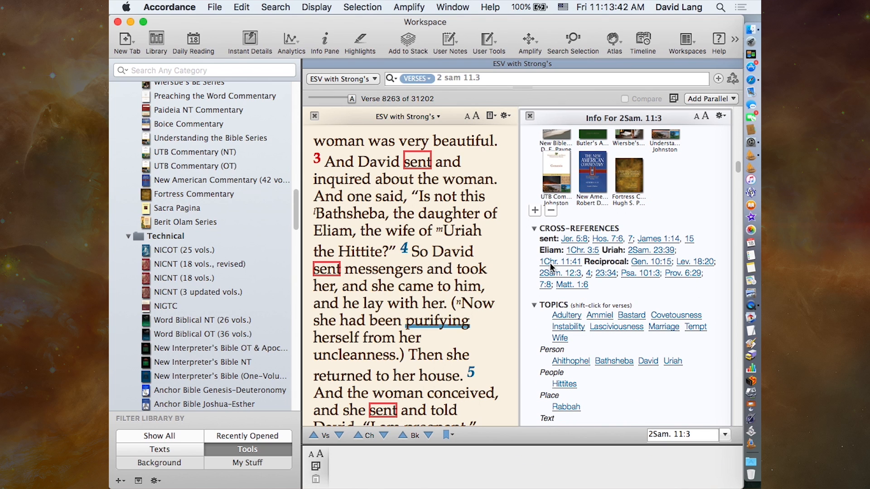
{"action": "left_click", "coordinate": [551, 211]}
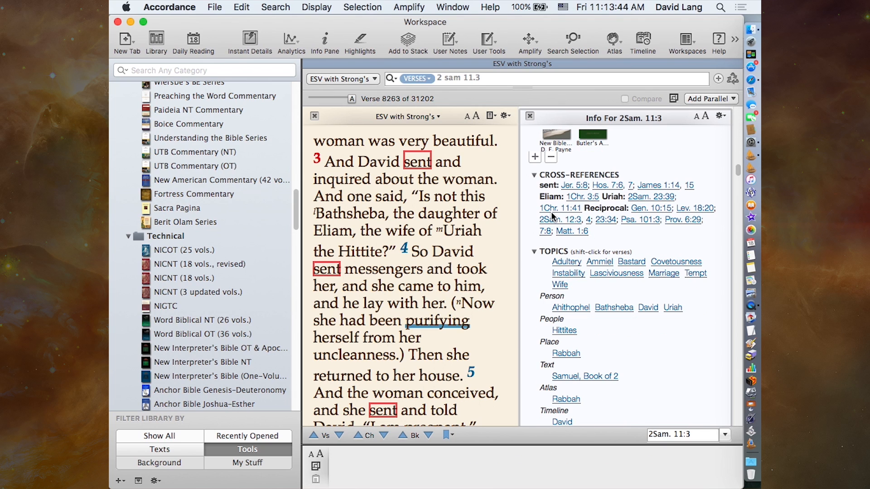
- Look over the Info Pane's cross-references and topics, previewing the Marriage topic, down to the word list
{"action": "mouse_move", "coordinate": [652, 232]}
{"action": "scroll", "coordinate": [651, 233], "scroll_direction": "up", "scroll_amount": 3}
{"action": "scroll", "coordinate": [652, 234], "scroll_direction": "down", "scroll_amount": 2}
{"action": "scroll", "coordinate": [652, 235], "scroll_direction": "down", "scroll_amount": 7}
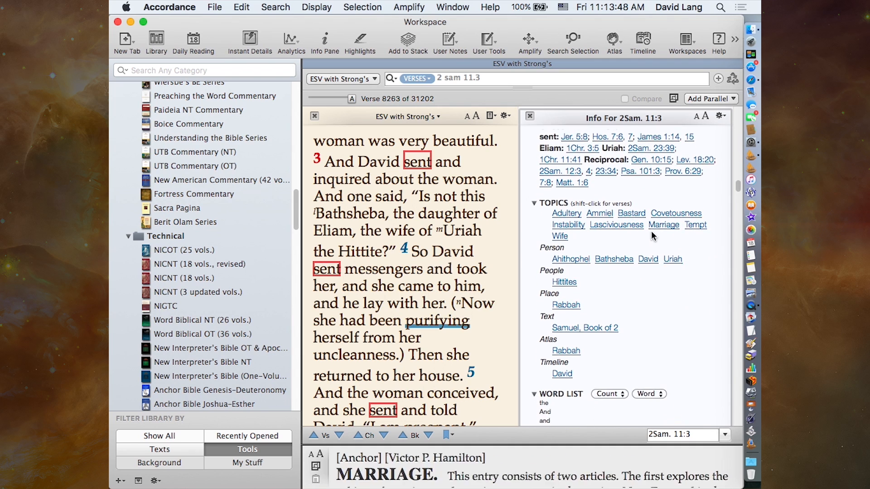
{"action": "scroll", "coordinate": [652, 236], "scroll_direction": "down", "scroll_amount": 1}
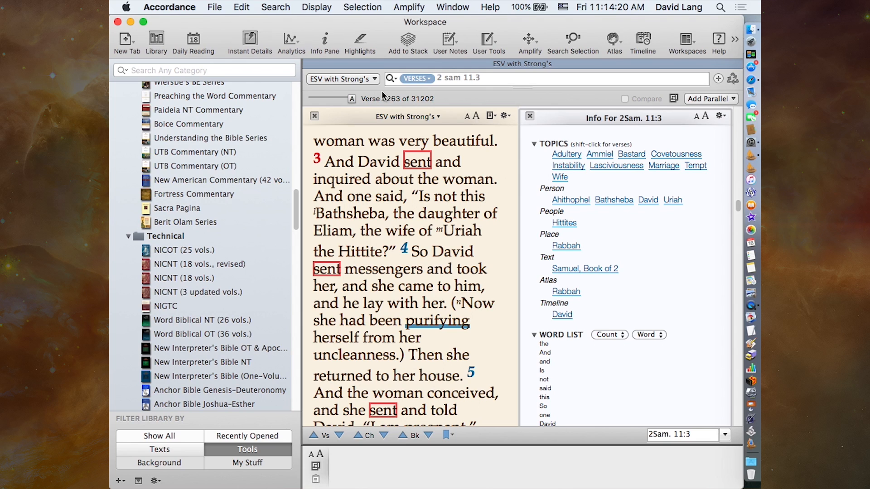
- Turn Add Info Pane on and back off in the preferences for new Search tabs, and save the preferences
{"action": "left_click", "coordinate": [164, 6]}
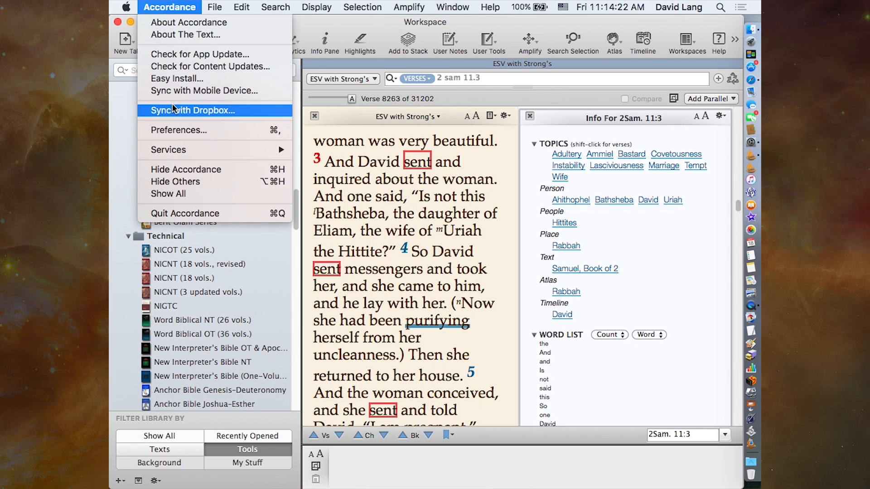
{"action": "left_click", "coordinate": [173, 131]}
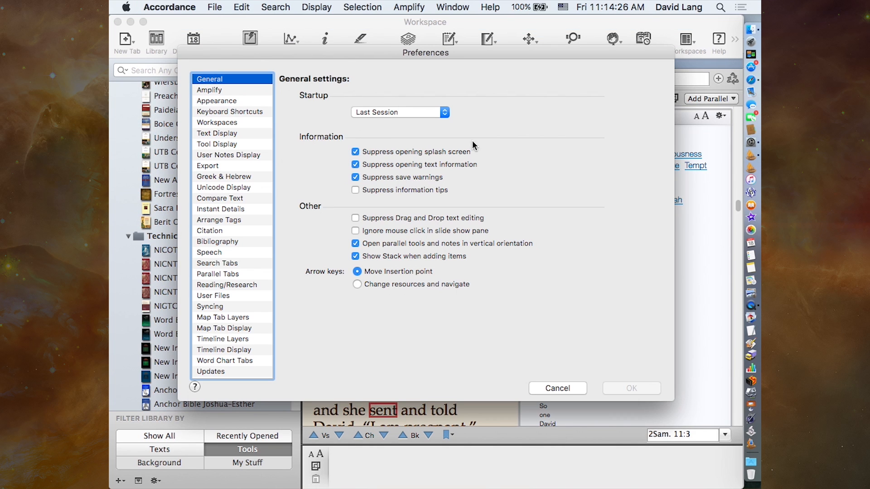
{"action": "left_click", "coordinate": [210, 263]}
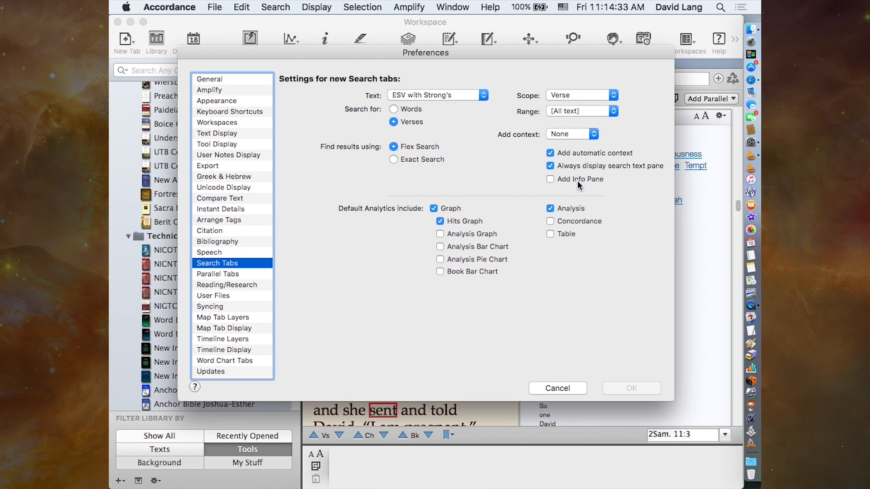
{"action": "left_click", "coordinate": [550, 180]}
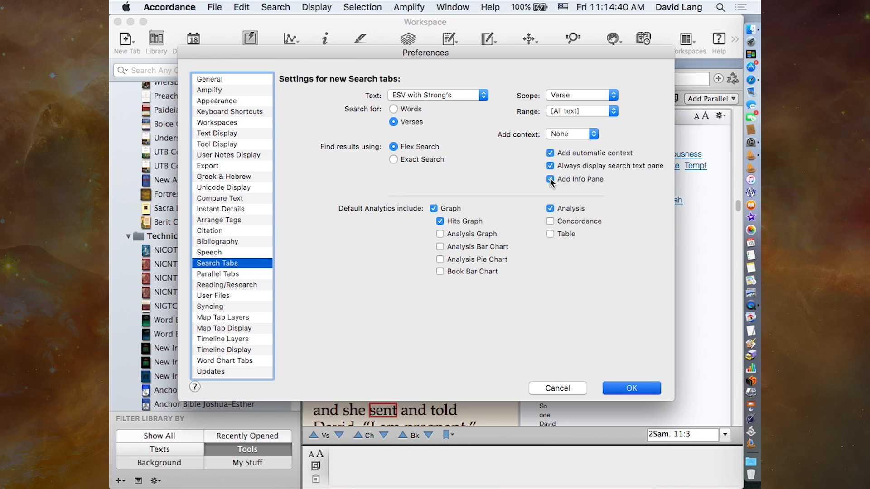
{"action": "left_click", "coordinate": [551, 180]}
{"action": "left_click", "coordinate": [620, 389]}
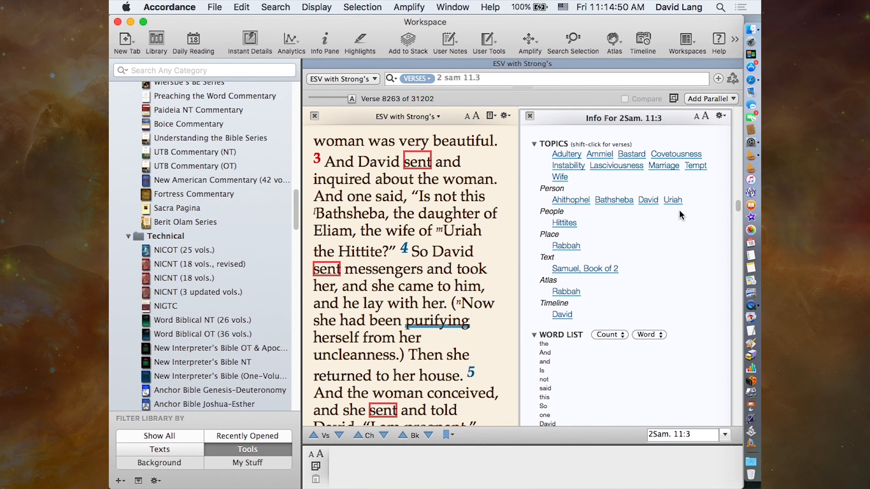
- Preview the Info Pane's cross-references for 2 Samuel 11:3, open the Jer. 5:8 reference in its own text zone, and close that zone
{"action": "scroll", "coordinate": [663, 262], "scroll_direction": "up", "scroll_amount": 8}
{"action": "scroll", "coordinate": [663, 262], "scroll_direction": "up", "scroll_amount": 3}
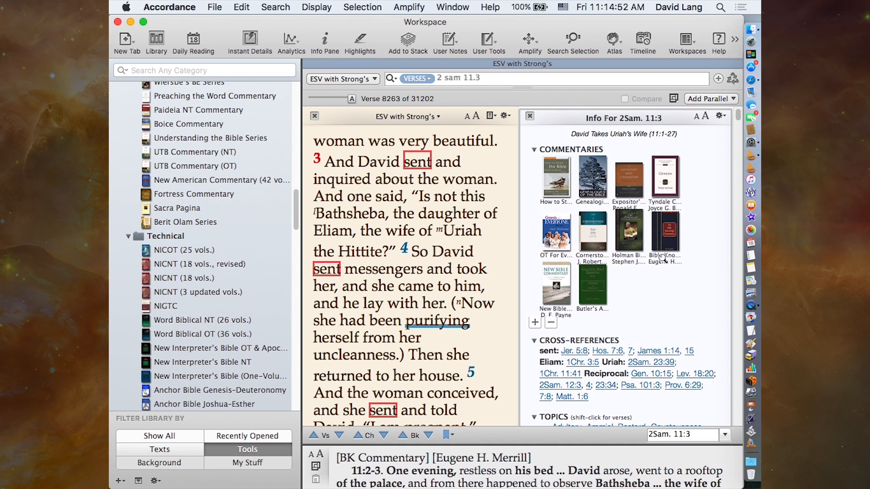
{"action": "scroll", "coordinate": [663, 259], "scroll_direction": "down", "scroll_amount": 5}
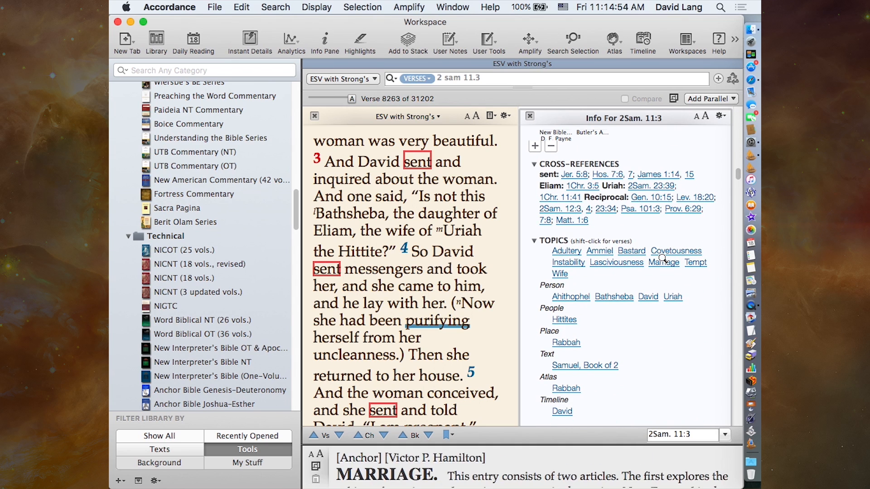
{"action": "mouse_move", "coordinate": [612, 174]}
{"action": "mouse_move", "coordinate": [569, 195]}
{"action": "mouse_move", "coordinate": [577, 176]}
{"action": "left_click", "coordinate": [575, 173]}
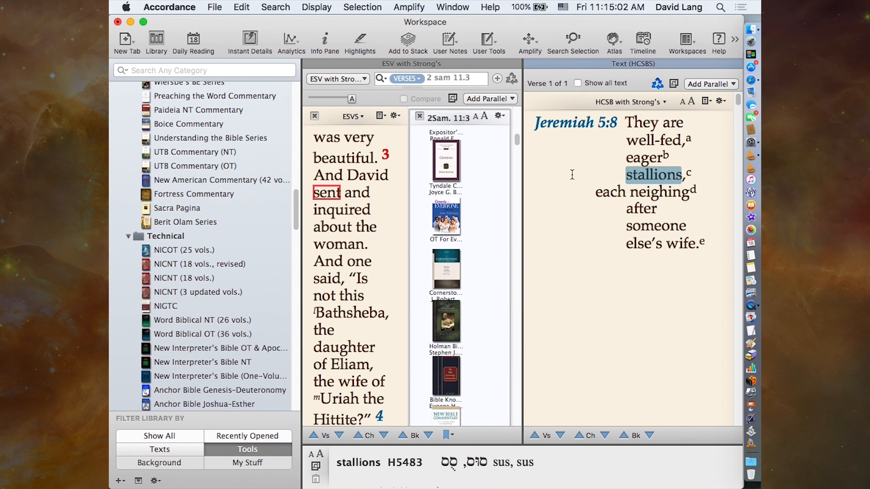
{"action": "left_click", "coordinate": [529, 64]}
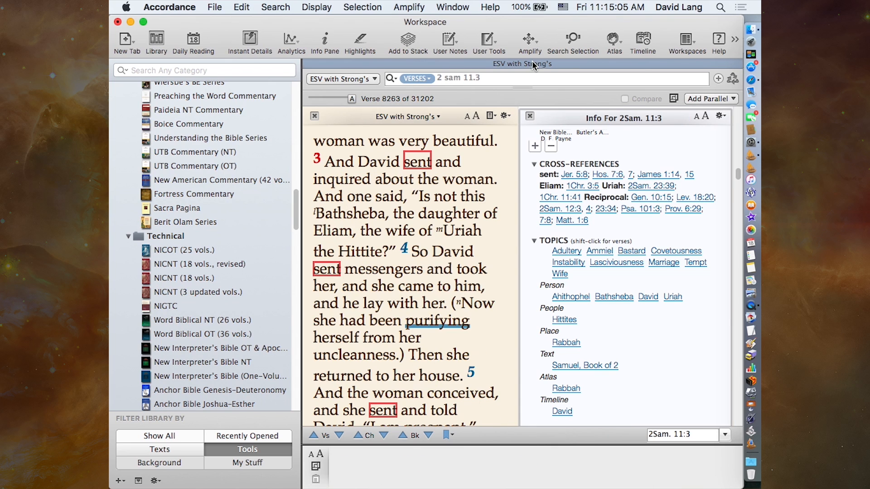
- Open all the cross-reference verses together in one text zone, read through them, and close the zone
{"action": "left_click", "coordinate": [554, 200]}
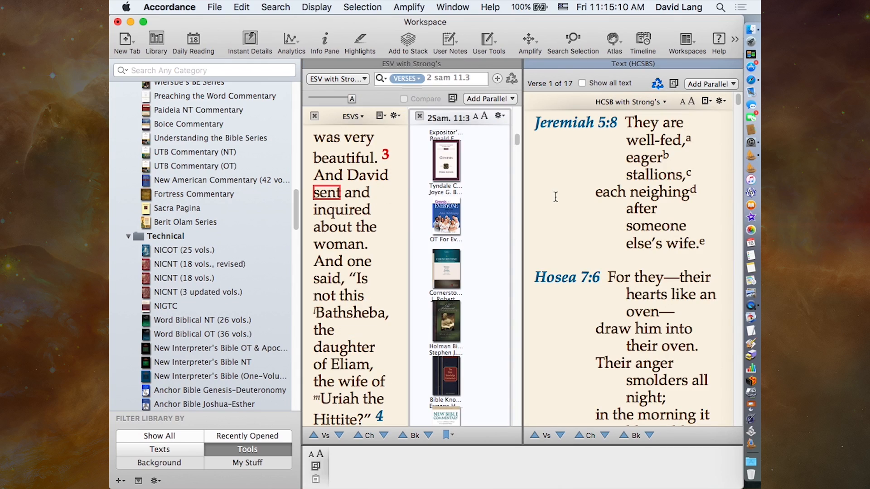
{"action": "scroll", "coordinate": [630, 240], "scroll_direction": "down", "scroll_amount": 8}
{"action": "scroll", "coordinate": [630, 241], "scroll_direction": "down", "scroll_amount": 15}
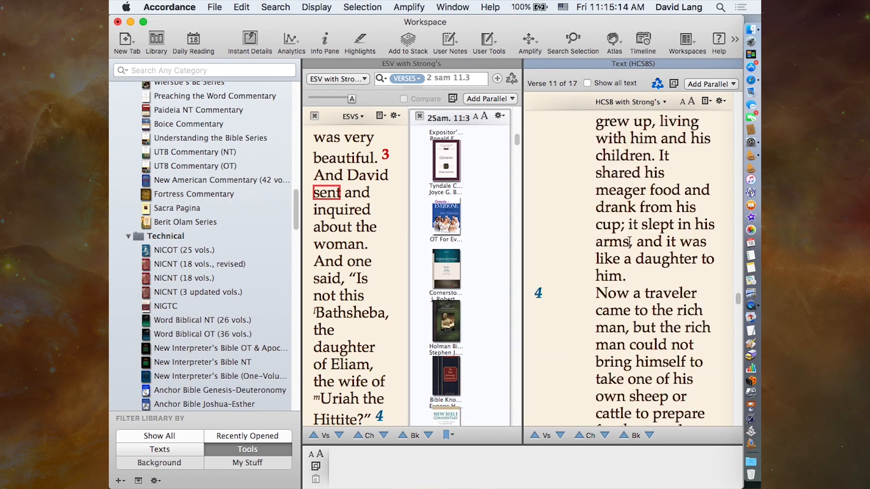
{"action": "scroll", "coordinate": [630, 241], "scroll_direction": "up", "scroll_amount": 15}
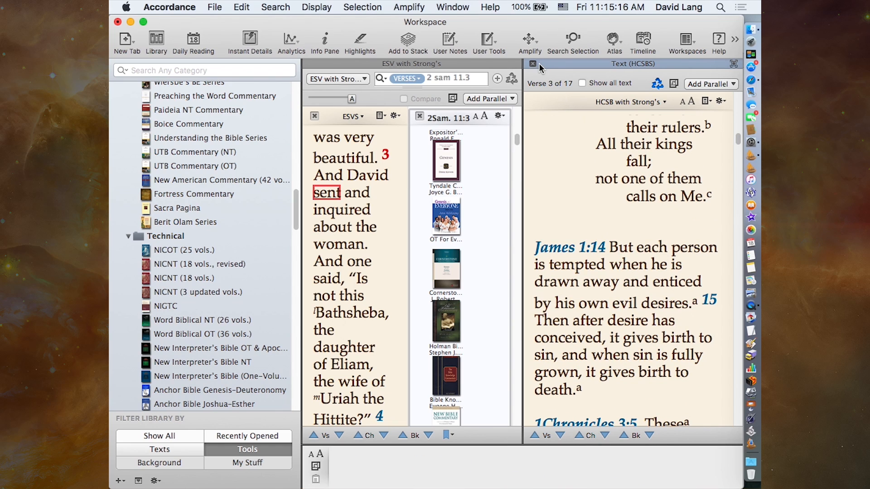
{"action": "left_click", "coordinate": [533, 64]}
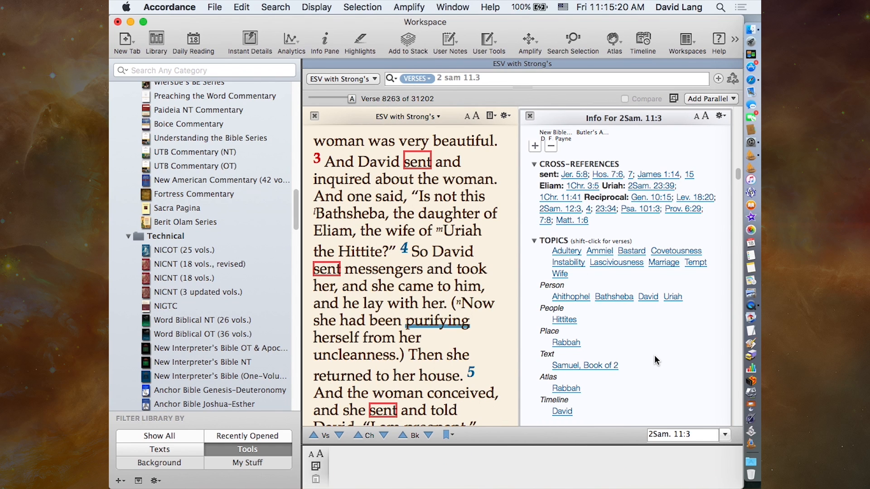
- Show Rabbah on the map from the Info Pane's Atlas topic, and close the map
{"action": "scroll", "coordinate": [656, 361], "scroll_direction": "down", "scroll_amount": 3}
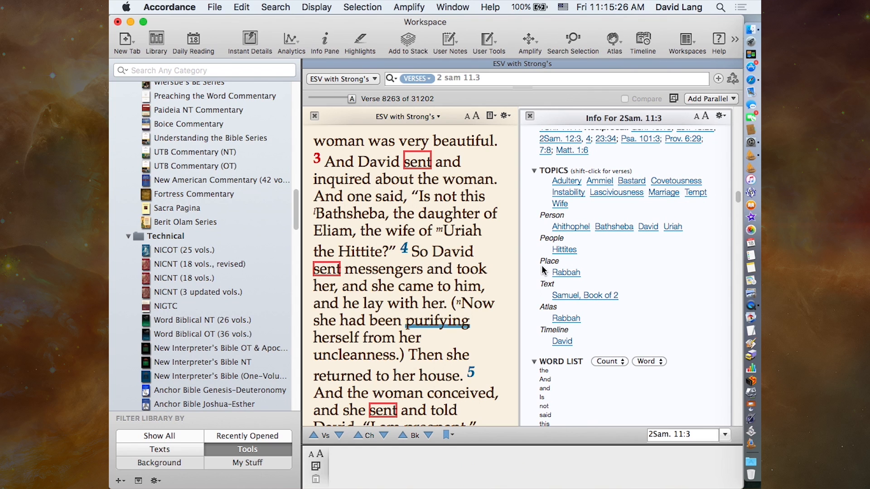
{"action": "left_click", "coordinate": [566, 318]}
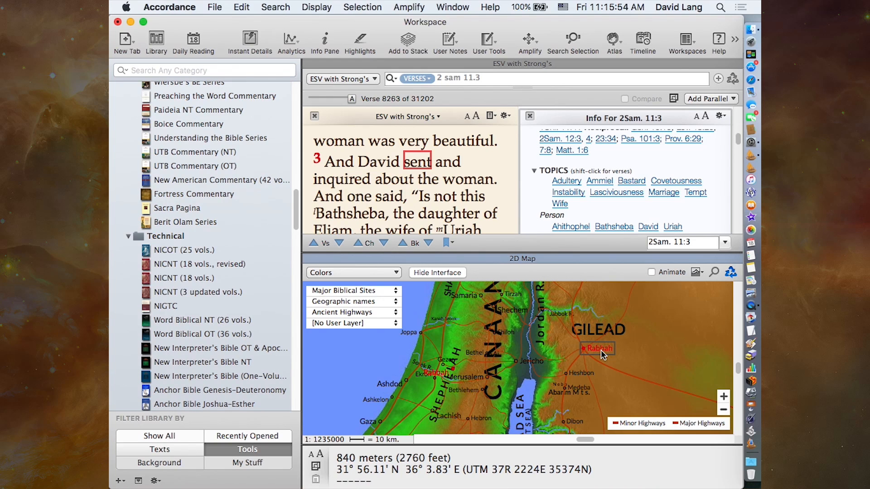
{"action": "left_click", "coordinate": [311, 258]}
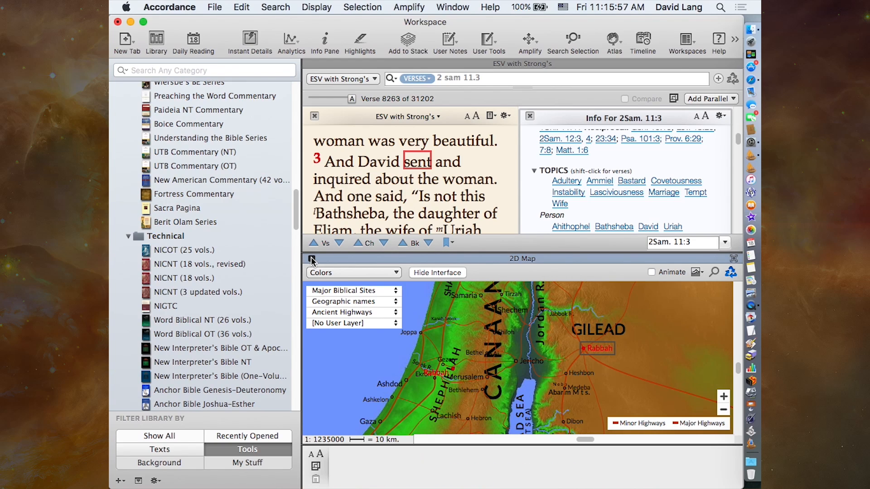
- View the Leningrad Codex manuscript image for the verse, enlarge it to examine the text columns, and close it
{"action": "scroll", "coordinate": [638, 337], "scroll_direction": "down", "scroll_amount": 5}
{"action": "scroll", "coordinate": [638, 336], "scroll_direction": "down", "scroll_amount": 10}
{"action": "scroll", "coordinate": [637, 337], "scroll_direction": "down", "scroll_amount": 5}
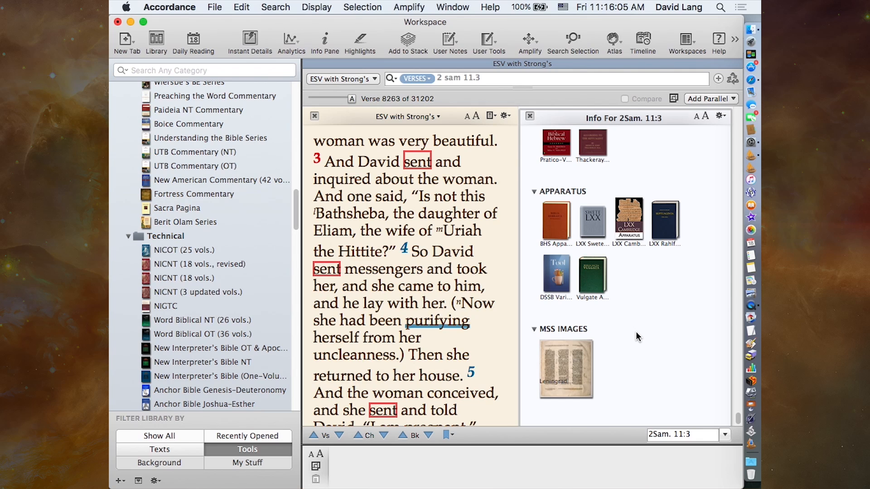
{"action": "left_click", "coordinate": [558, 358]}
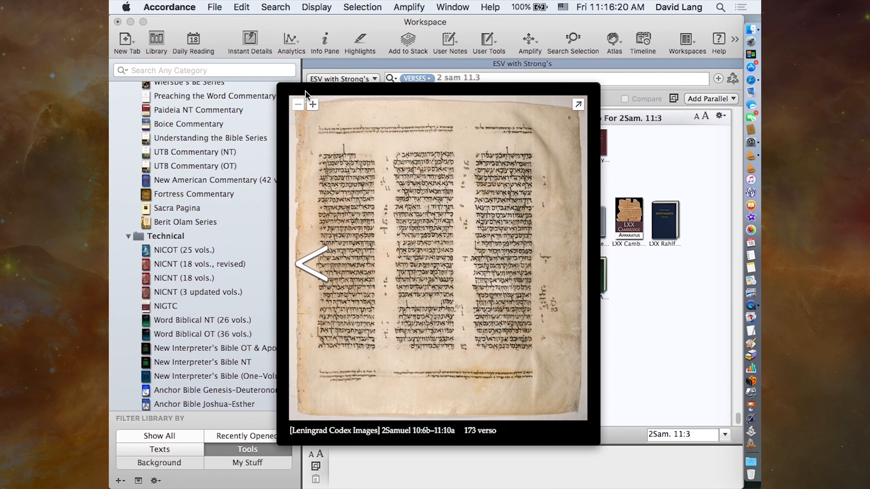
{"action": "left_click", "coordinate": [313, 105]}
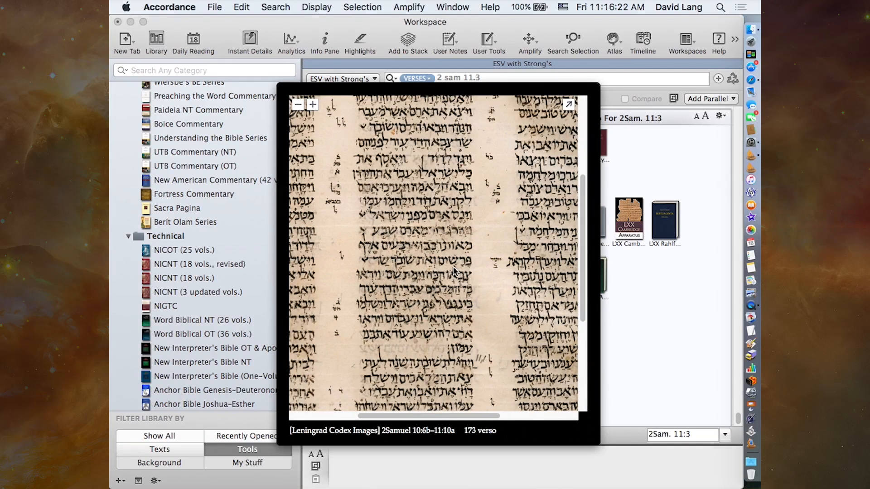
{"action": "scroll", "coordinate": [454, 269], "scroll_direction": "left", "scroll_amount": 1}
{"action": "scroll", "coordinate": [454, 270], "scroll_direction": "up", "scroll_amount": 1}
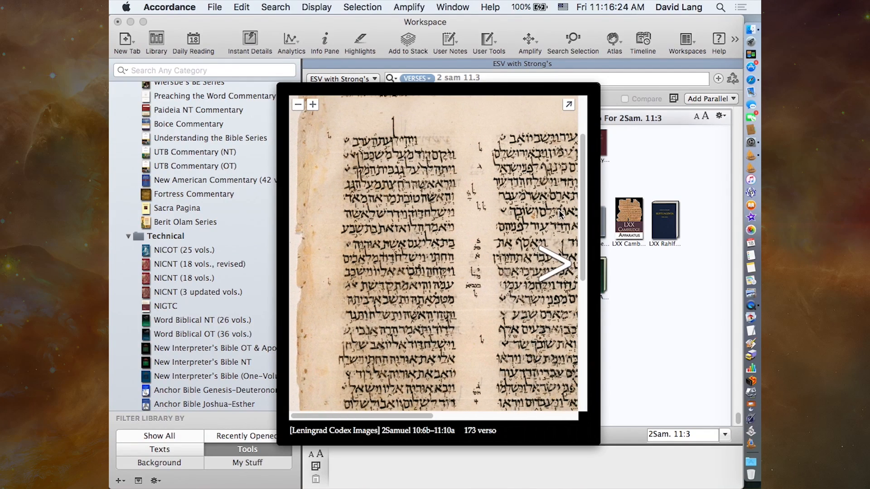
{"action": "left_click", "coordinate": [668, 337]}
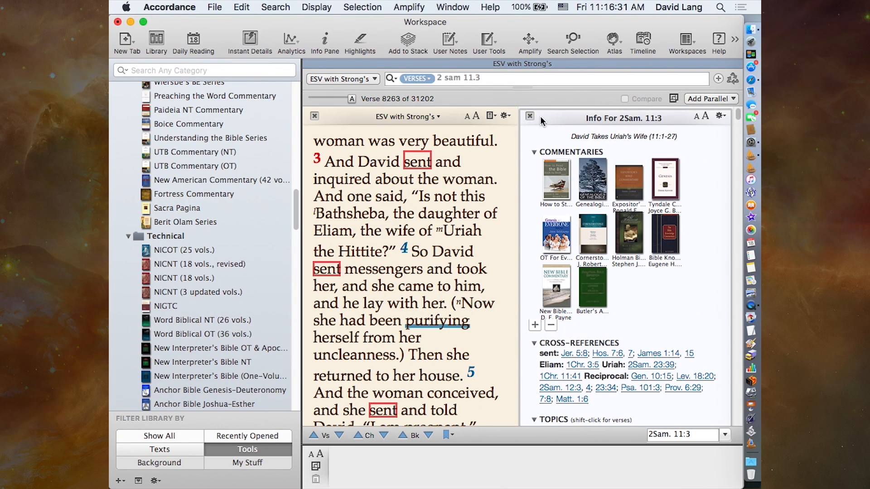
- Look over the Info Pane's sections from the commentaries through the topics and word list to the grammars and apparatus
{"action": "scroll", "coordinate": [666, 326], "scroll_direction": "down", "scroll_amount": 10}
{"action": "scroll", "coordinate": [666, 326], "scroll_direction": "down", "scroll_amount": 5}
{"action": "scroll", "coordinate": [665, 327], "scroll_direction": "up", "scroll_amount": 2}
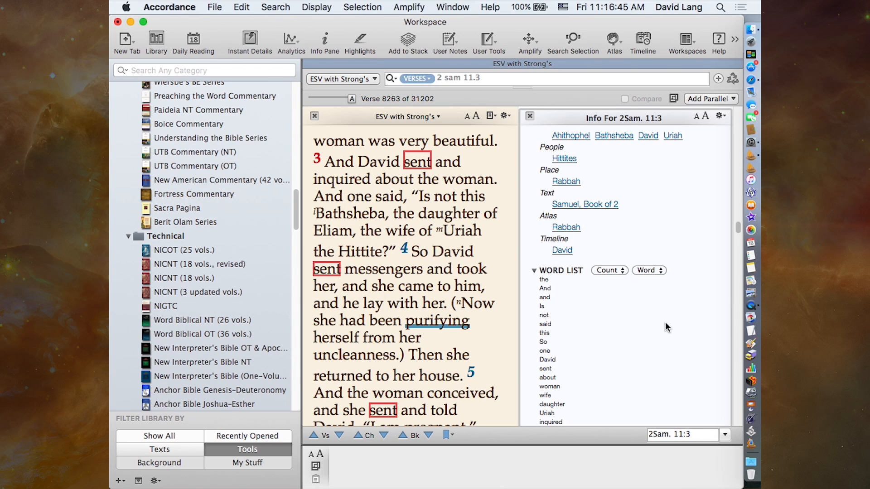
{"action": "scroll", "coordinate": [665, 327], "scroll_direction": "up", "scroll_amount": 1}
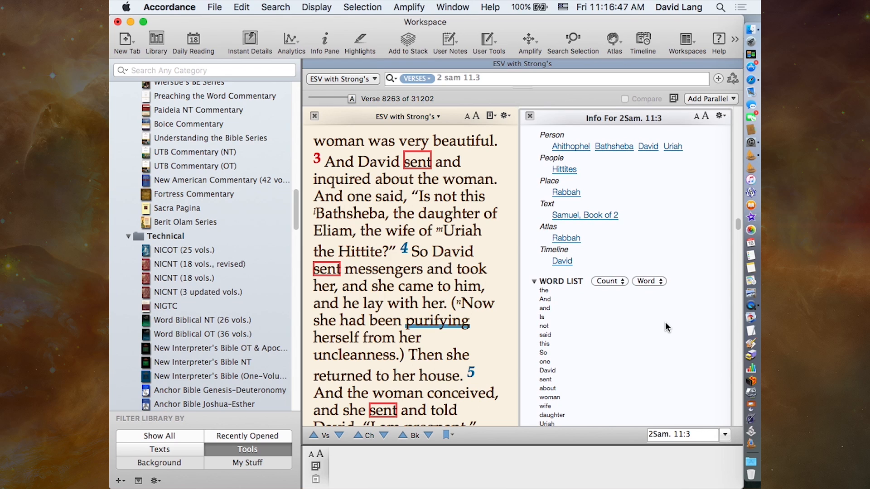
{"action": "scroll", "coordinate": [690, 327], "scroll_direction": "up", "scroll_amount": 2}
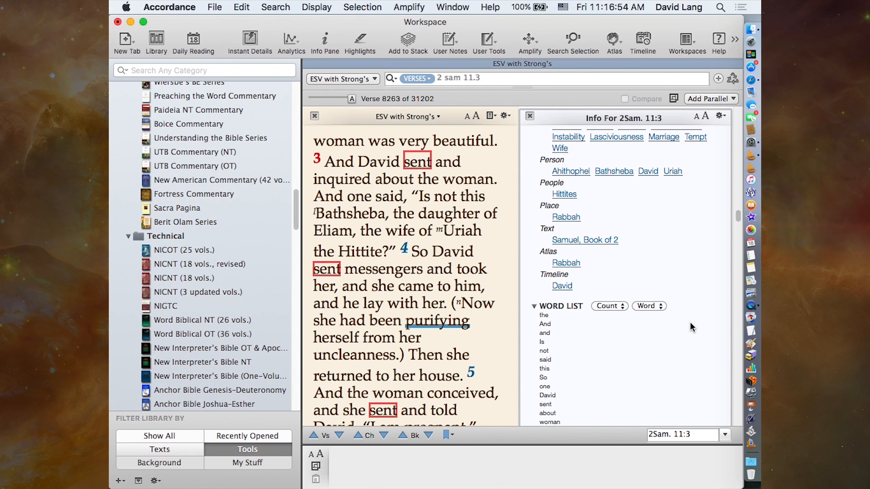
{"action": "scroll", "coordinate": [691, 327], "scroll_direction": "down", "scroll_amount": 10}
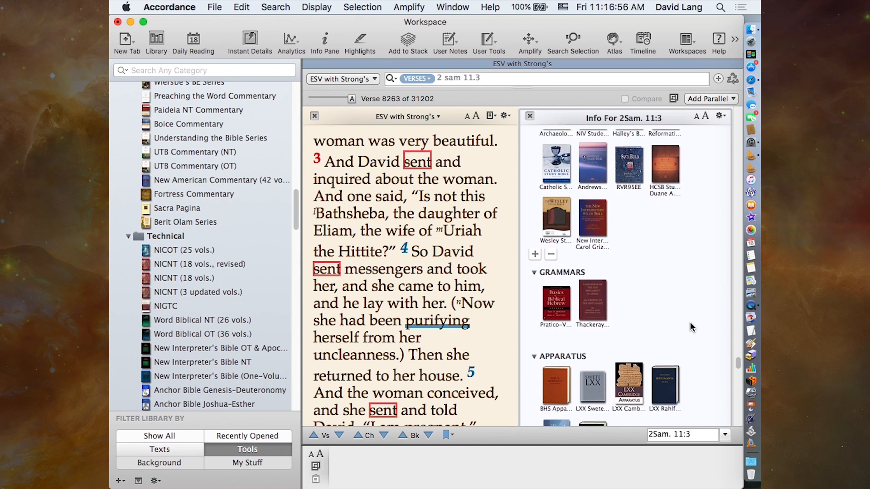
- Collapse the Apparatus section, move it above Commentaries in the Info Pane, and expand it again
{"action": "scroll", "coordinate": [690, 327], "scroll_direction": "down", "scroll_amount": 4}
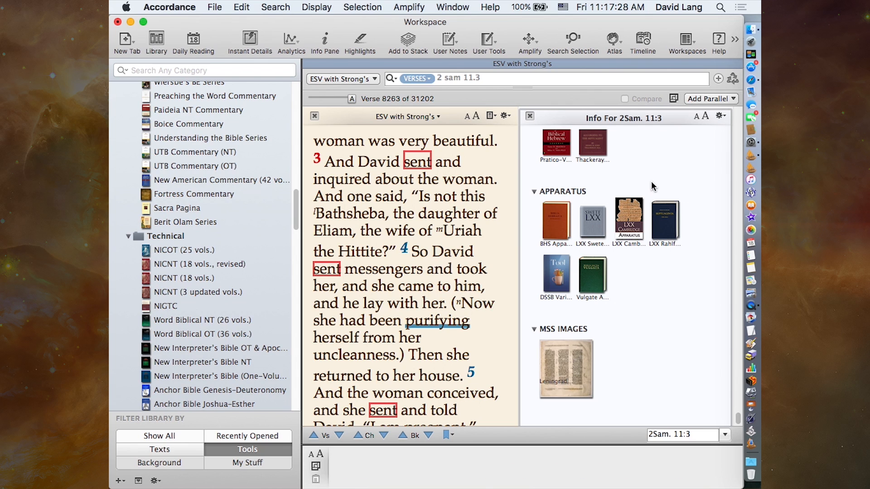
{"action": "left_click", "coordinate": [534, 192]}
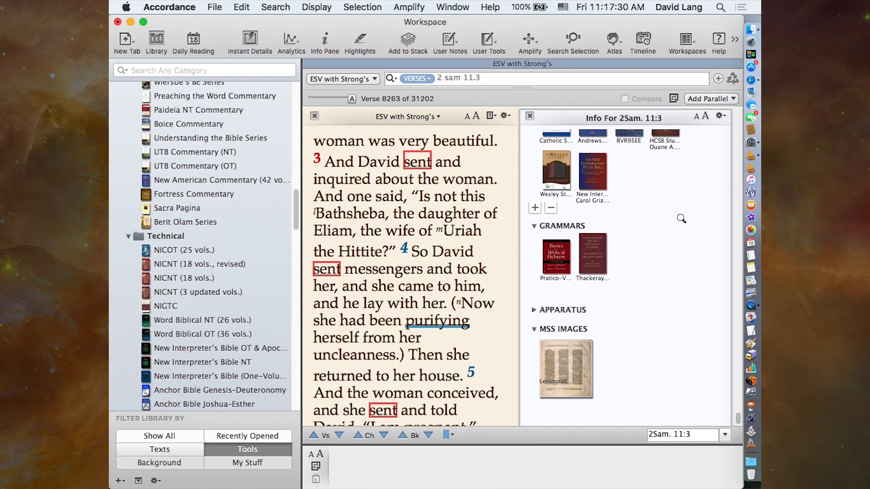
{"action": "scroll", "coordinate": [685, 222], "scroll_direction": "up", "scroll_amount": 3}
{"action": "scroll", "coordinate": [689, 225], "scroll_direction": "down", "scroll_amount": 5}
{"action": "left_click_drag", "start_coordinate": [552, 312], "coordinate": [552, 141]}
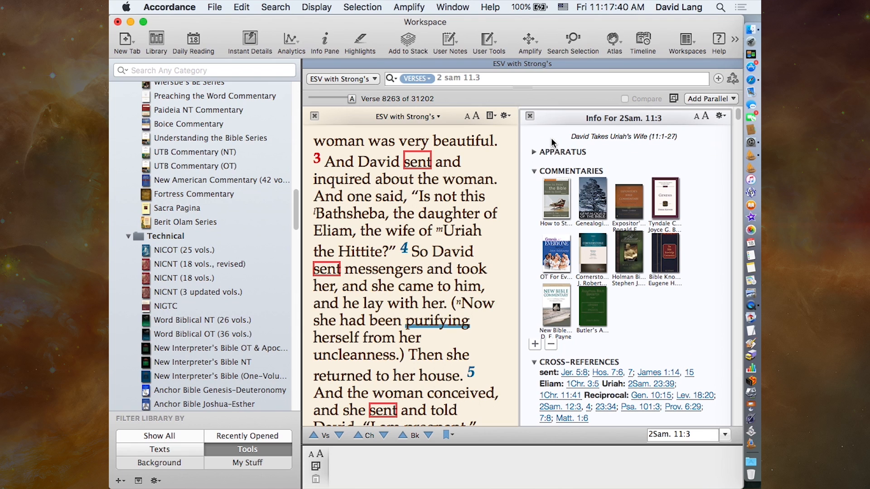
{"action": "left_click", "coordinate": [534, 152]}
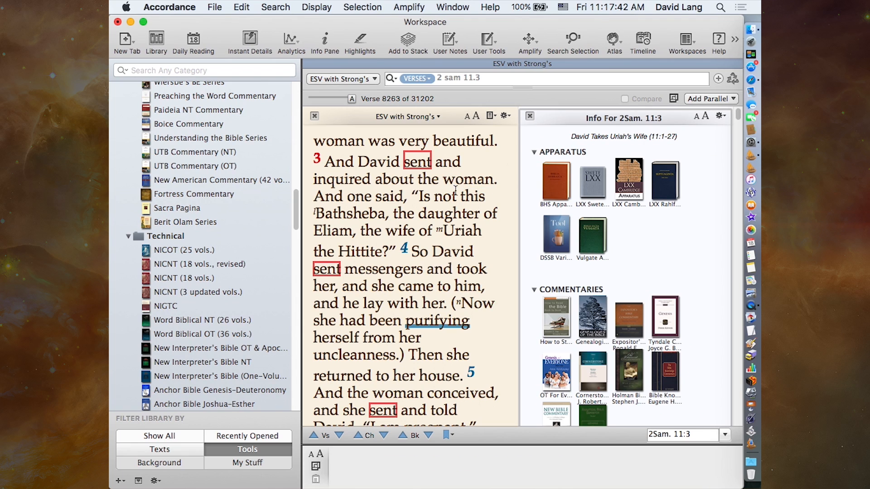
- Preview the apparatus entries for the verse, including LXX Swete, and advance the ESV text to 2 Samuel 11:8
{"action": "mouse_move", "coordinate": [591, 184]}
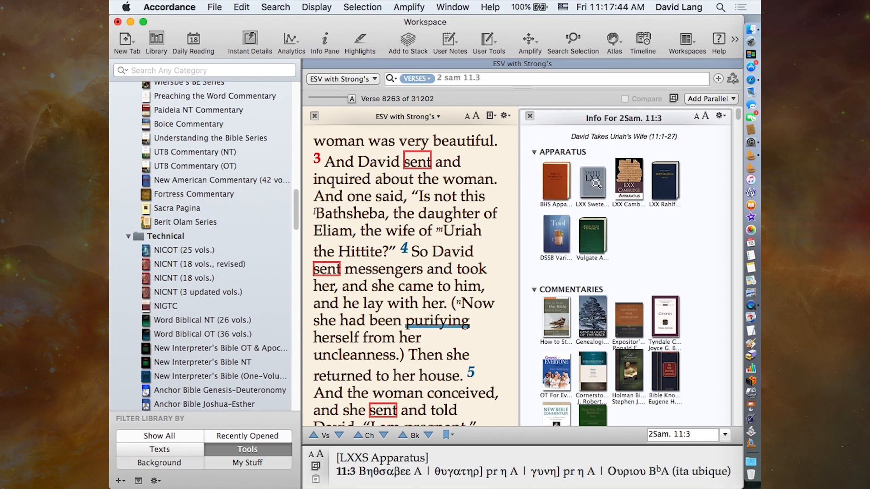
{"action": "mouse_move", "coordinate": [546, 233]}
{"action": "mouse_move", "coordinate": [434, 250]}
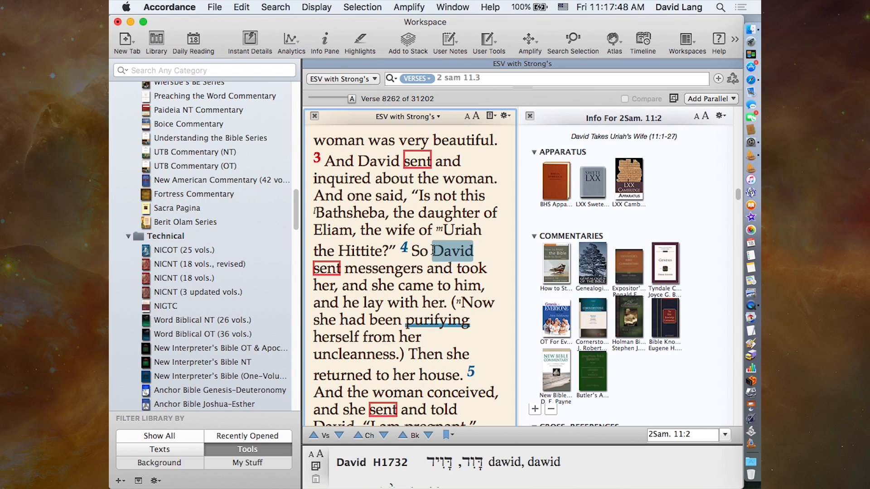
{"action": "scroll", "coordinate": [433, 250], "scroll_direction": "down", "scroll_amount": 10}
{"action": "scroll", "coordinate": [431, 251], "scroll_direction": "down", "scroll_amount": 15}
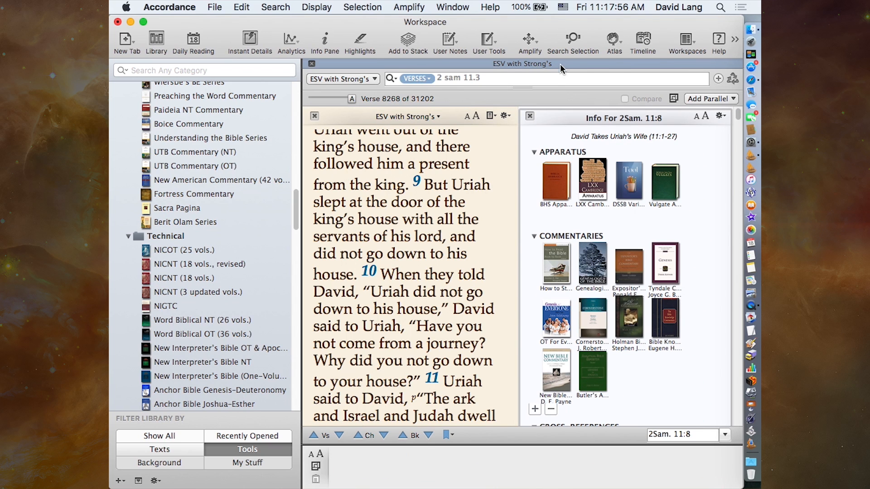
- Move the Apparatus section back between Grammars and MSS Images, and collapse the Topics section
{"action": "left_click_drag", "start_coordinate": [562, 155], "coordinate": [556, 323]}
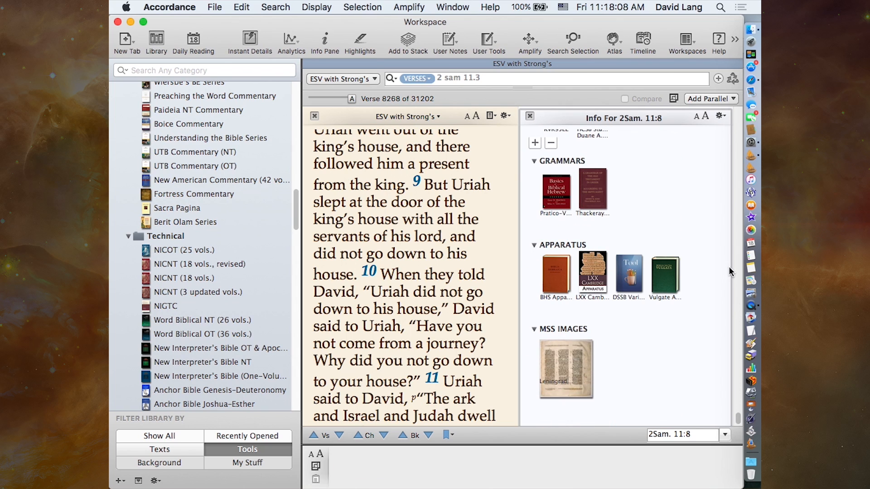
{"action": "scroll", "coordinate": [695, 256], "scroll_direction": "up", "scroll_amount": 10}
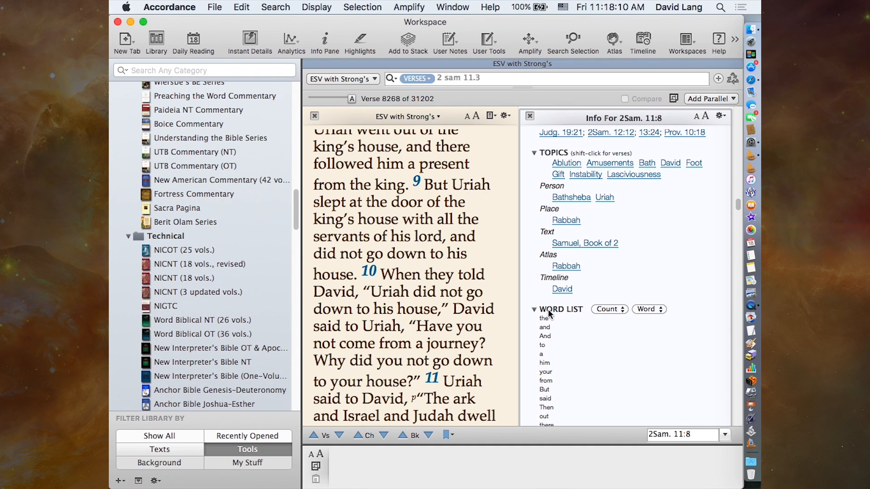
{"action": "left_click", "coordinate": [534, 154]}
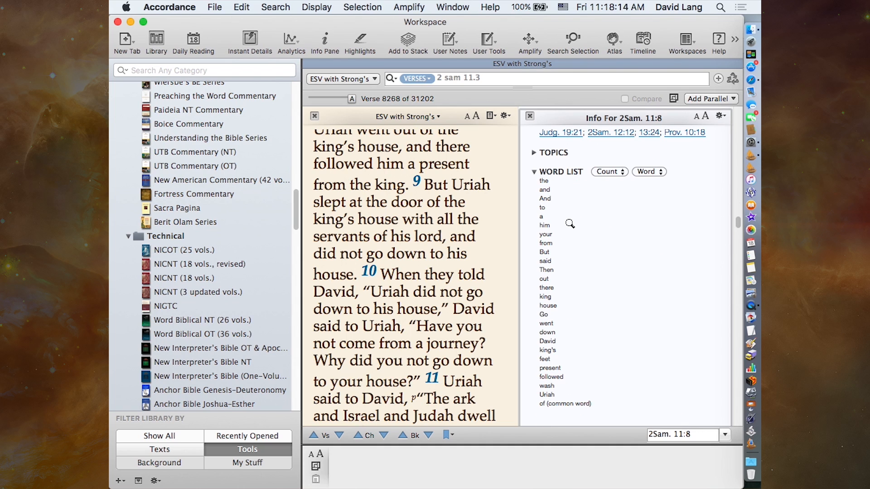
- Expand the Topics section in the Info Pane, look over its topics, and close the Info Pane
{"action": "scroll", "coordinate": [586, 246], "scroll_direction": "up", "scroll_amount": 5}
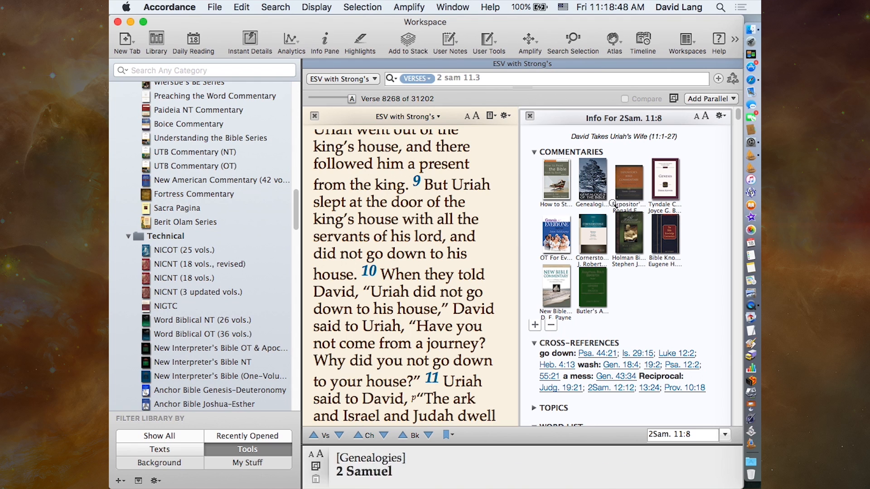
{"action": "scroll", "coordinate": [692, 304], "scroll_direction": "down", "scroll_amount": 5}
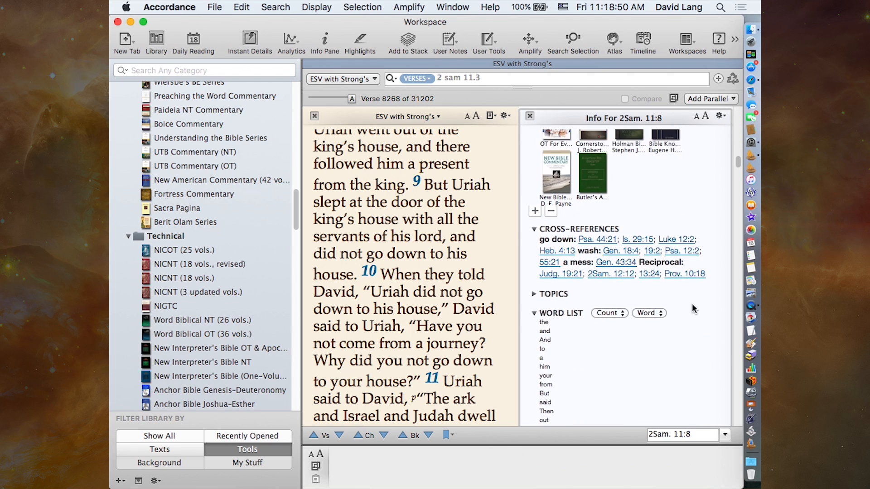
{"action": "left_click", "coordinate": [535, 242]}
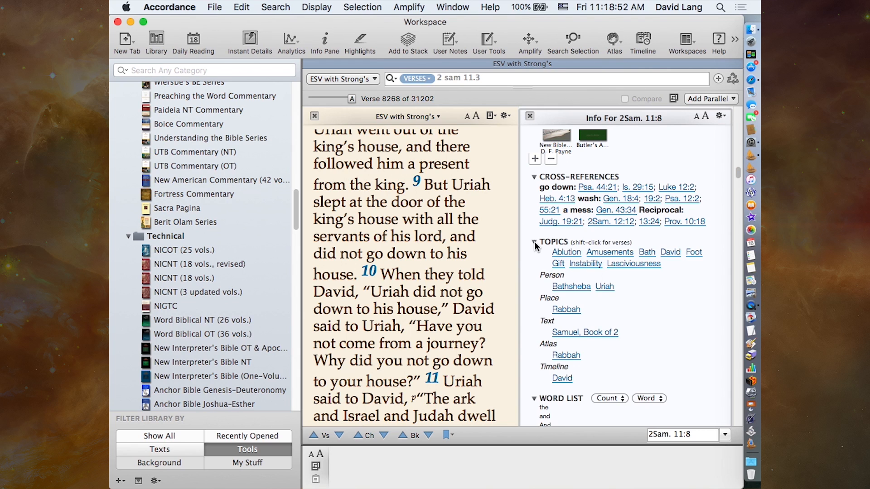
{"action": "scroll", "coordinate": [670, 378], "scroll_direction": "down", "scroll_amount": 3}
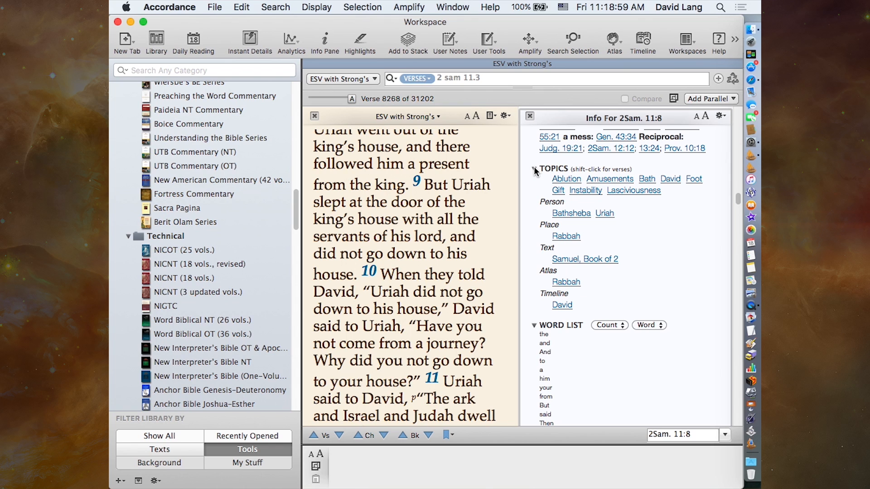
{"action": "scroll", "coordinate": [703, 300], "scroll_direction": "up", "scroll_amount": 10}
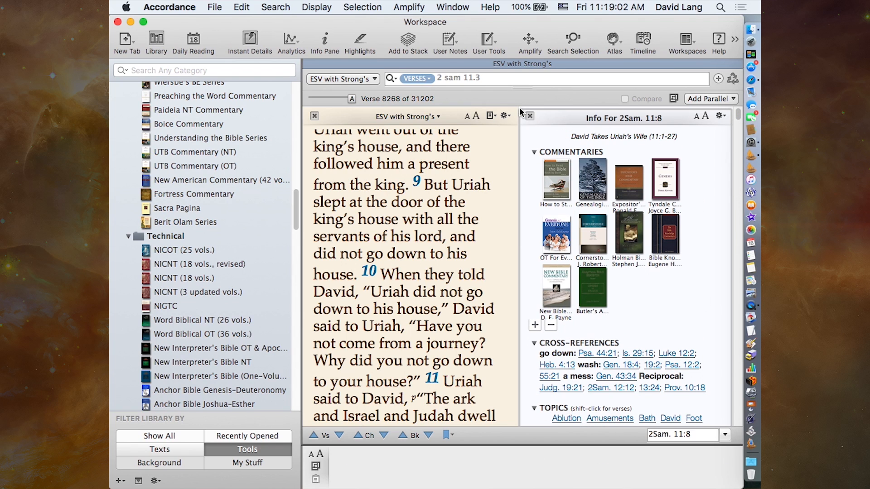
{"action": "left_click", "coordinate": [529, 118]}
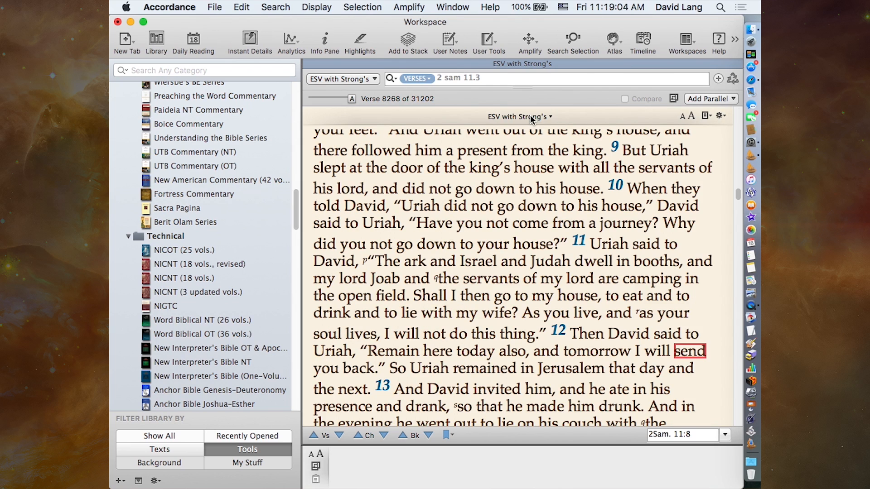
- Highlight "Uriah did not go down to his house" in verse 10 with the Heart Hardening style, and clear that highlight
{"action": "left_click", "coordinate": [359, 43]}
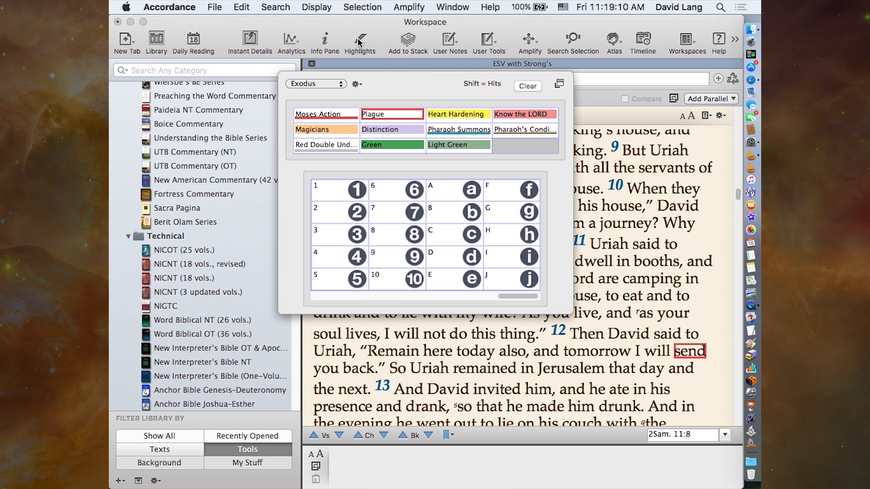
{"action": "left_click", "coordinate": [358, 42]}
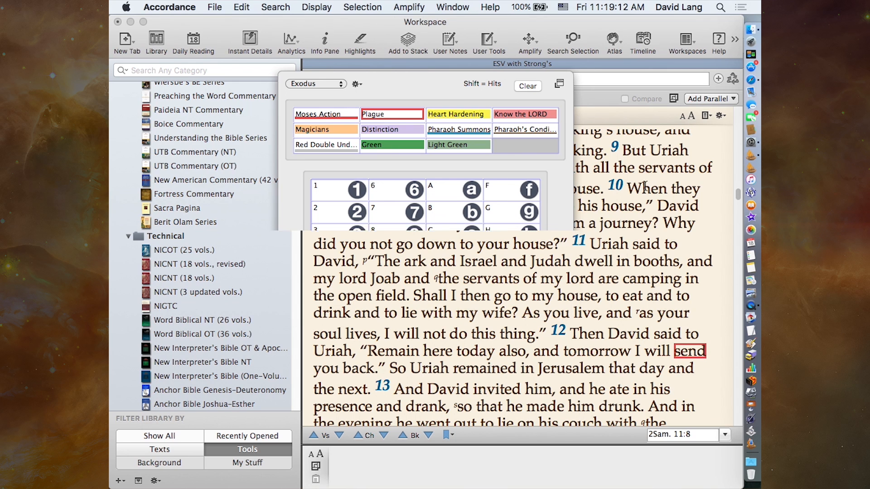
{"action": "scroll", "coordinate": [402, 224], "scroll_direction": "up", "scroll_amount": 2}
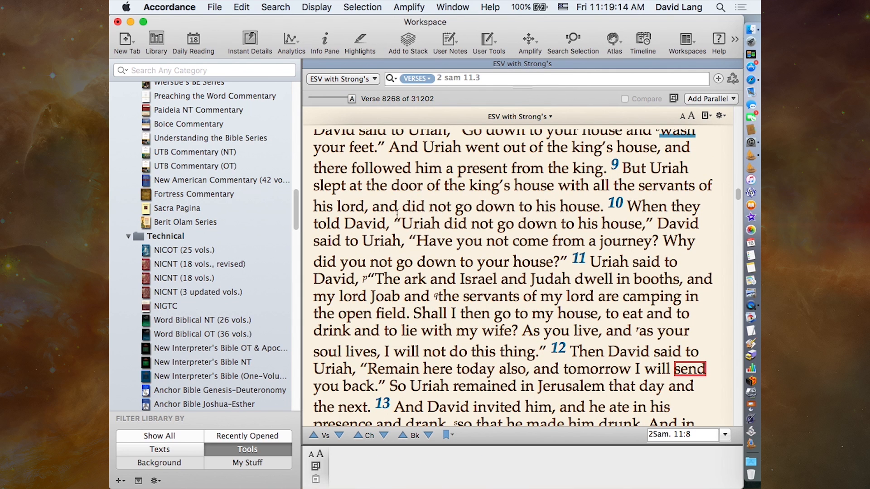
{"action": "mouse_move", "coordinate": [402, 223]}
{"action": "left_click_drag", "start_coordinate": [402, 223], "coordinate": [641, 223]}
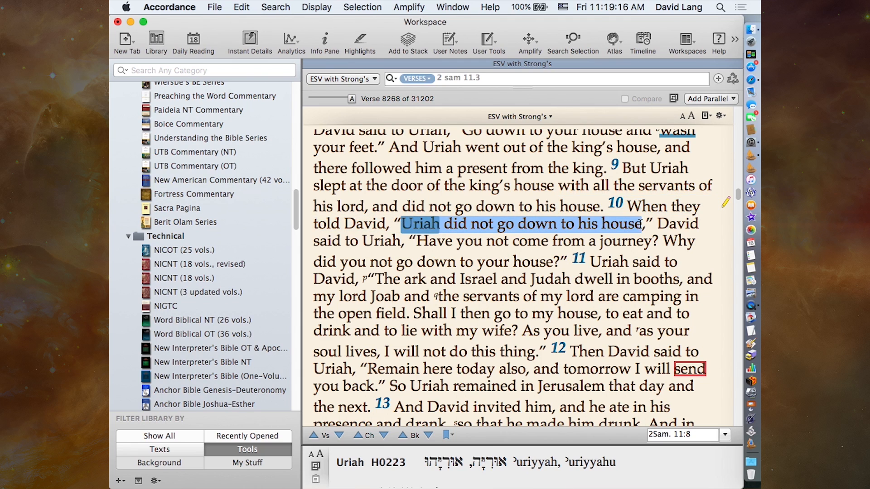
{"action": "left_click", "coordinate": [362, 42]}
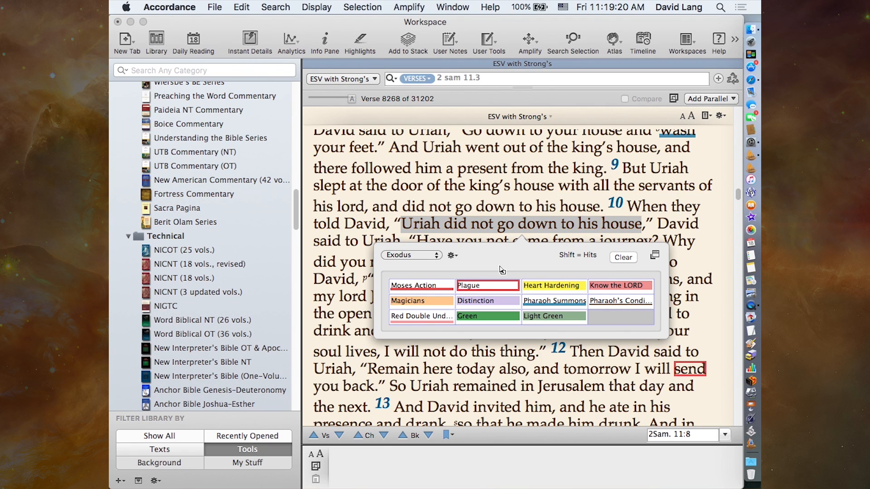
{"action": "left_click", "coordinate": [547, 289]}
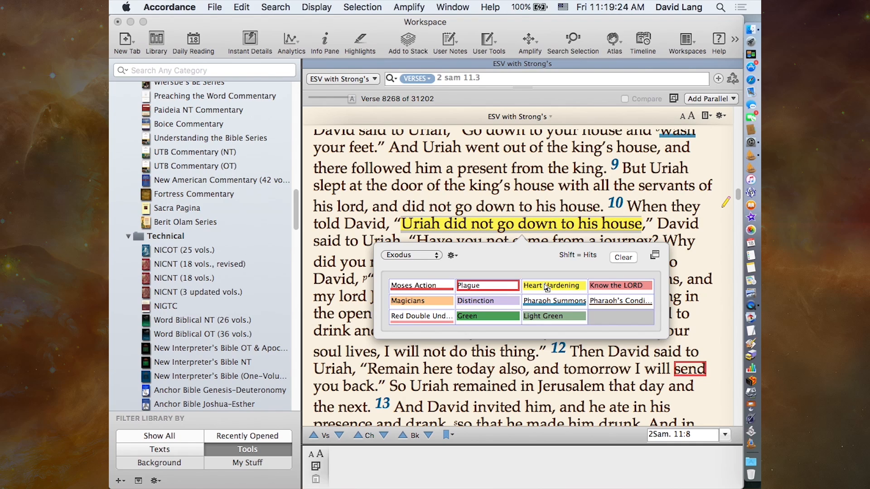
{"action": "left_click", "coordinate": [627, 259]}
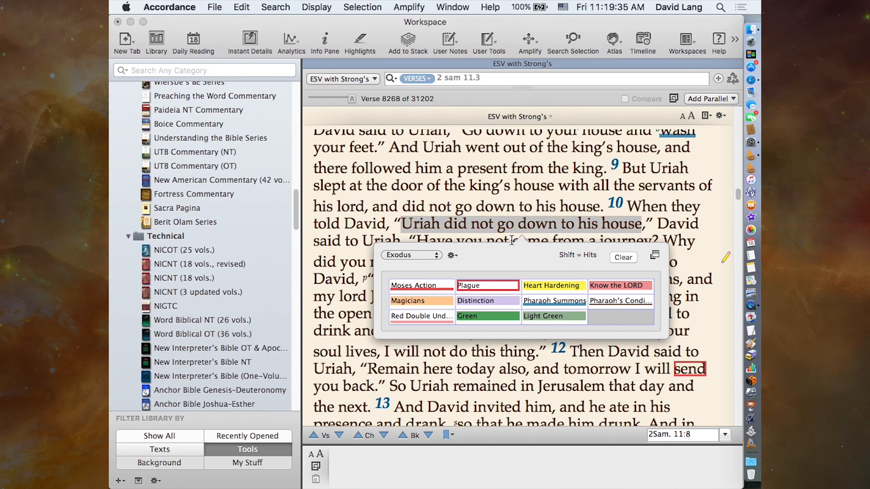
{"action": "left_click", "coordinate": [497, 221]}
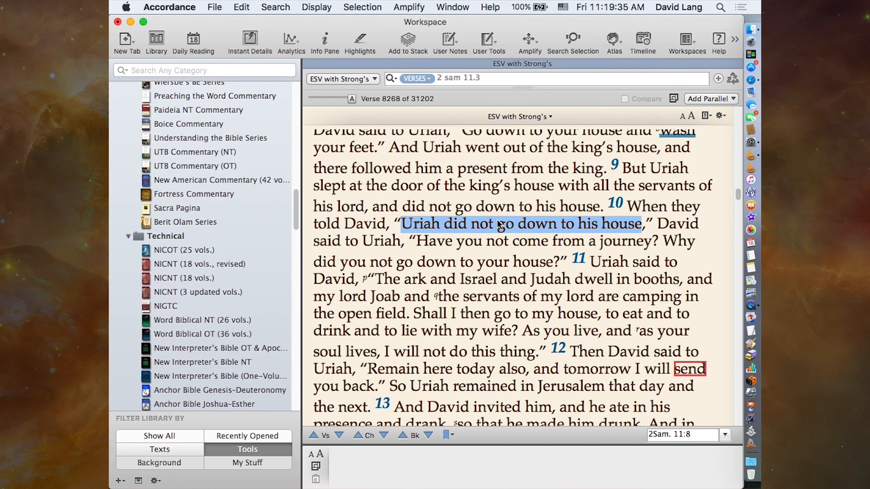
- Try to show the highlight symbols for the word "Uriah" in verse 10
{"action": "double_click", "coordinate": [420, 224]}
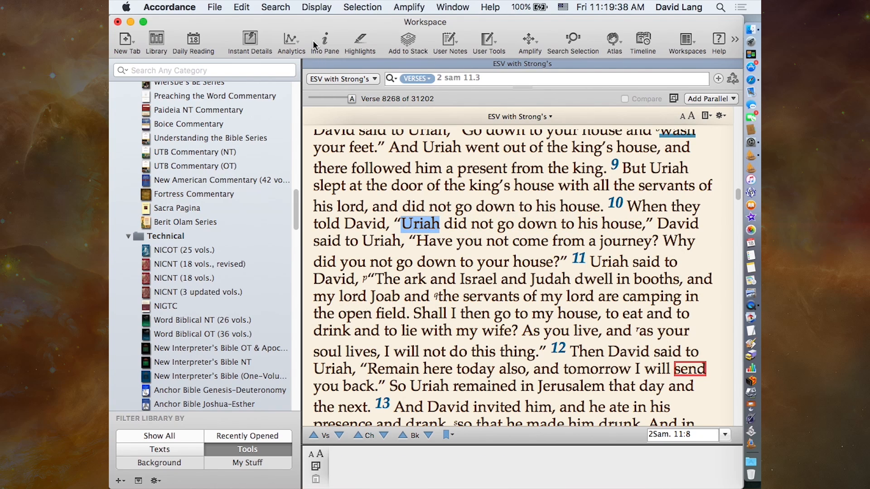
{"action": "left_click", "coordinate": [360, 40]}
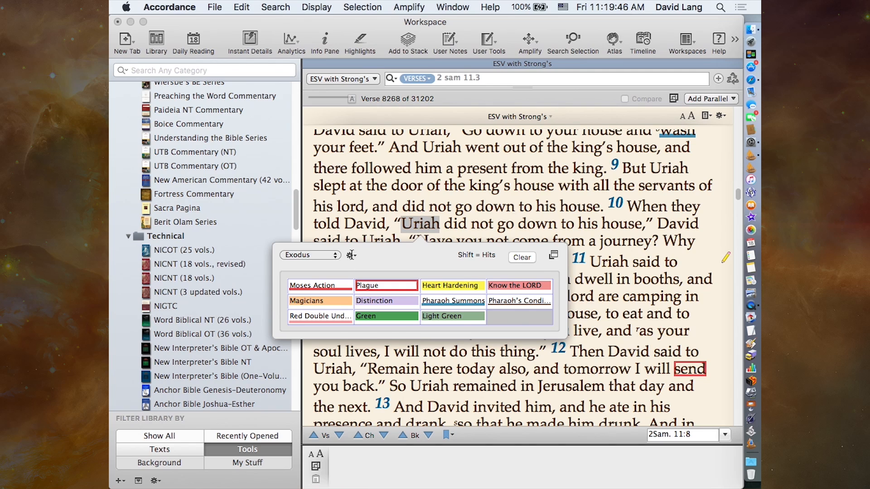
{"action": "left_click", "coordinate": [351, 256]}
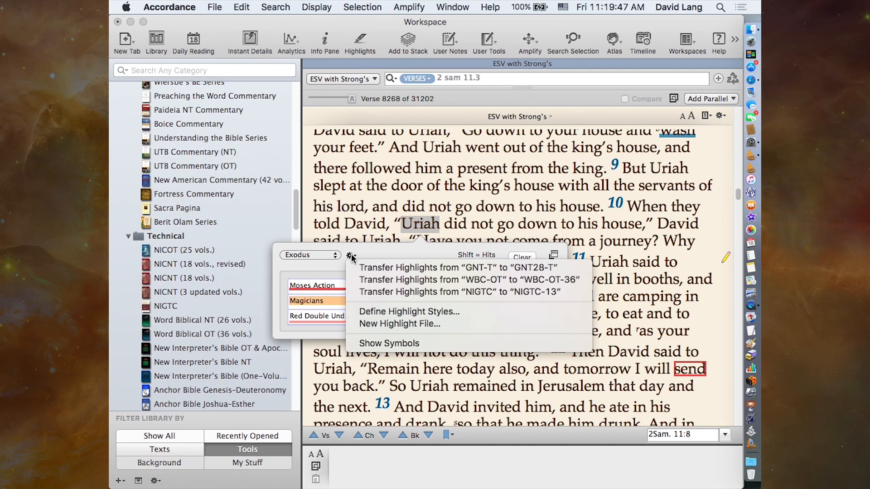
{"action": "left_click", "coordinate": [367, 346]}
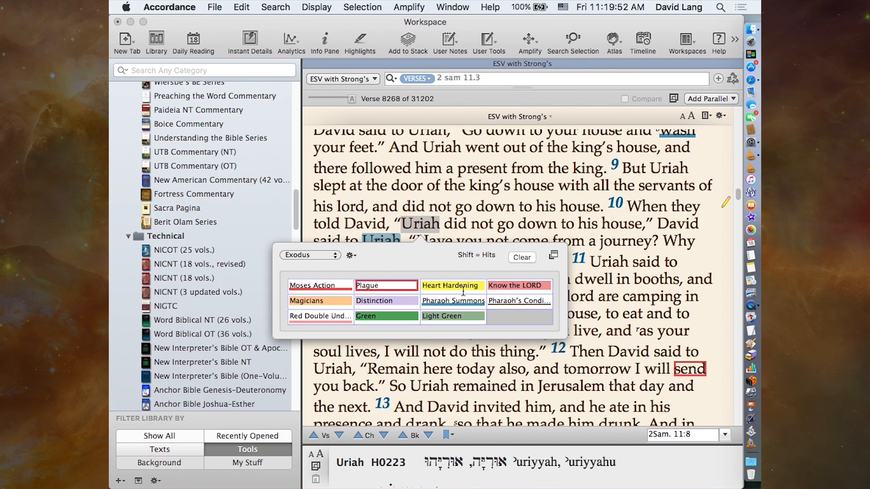
{"action": "left_click", "coordinate": [351, 256]}
{"action": "left_click", "coordinate": [366, 254]}
{"action": "left_click", "coordinate": [370, 214]}
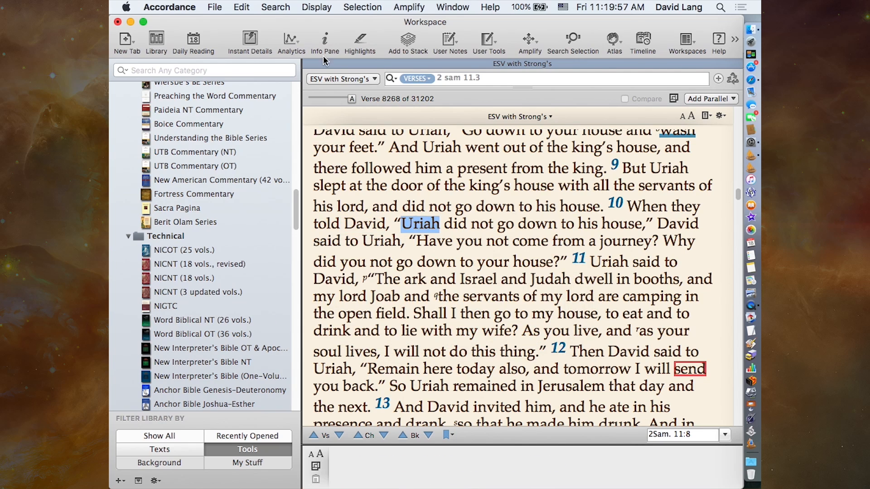
{"action": "left_click", "coordinate": [360, 41]}
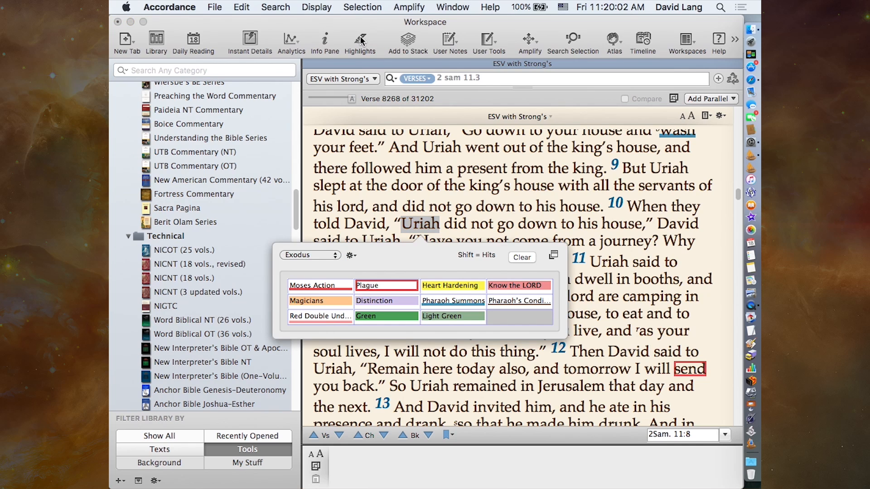
{"action": "left_click", "coordinate": [361, 41]}
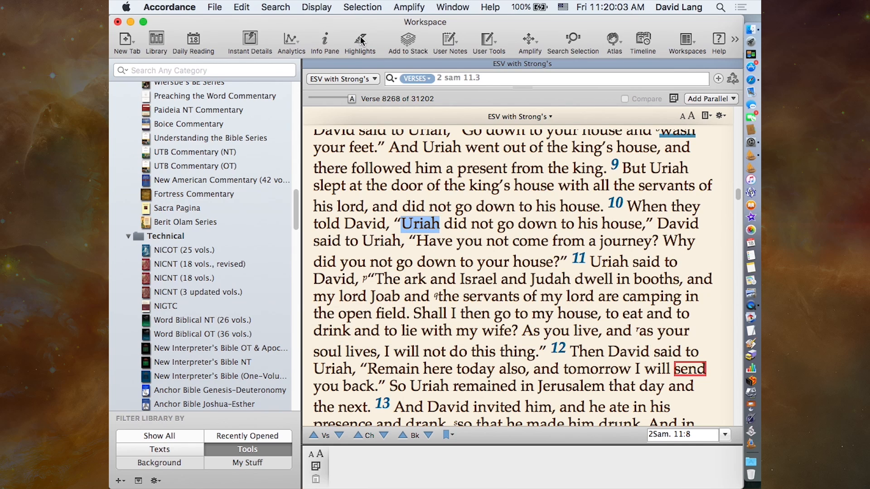
- Try to show the highlight symbols for the whole phrase "Uriah did not go down to his house" in verse 10
{"action": "left_click", "coordinate": [422, 226]}
{"action": "double_click", "coordinate": [428, 226]}
{"action": "left_click_drag", "start_coordinate": [402, 224], "coordinate": [643, 224]}
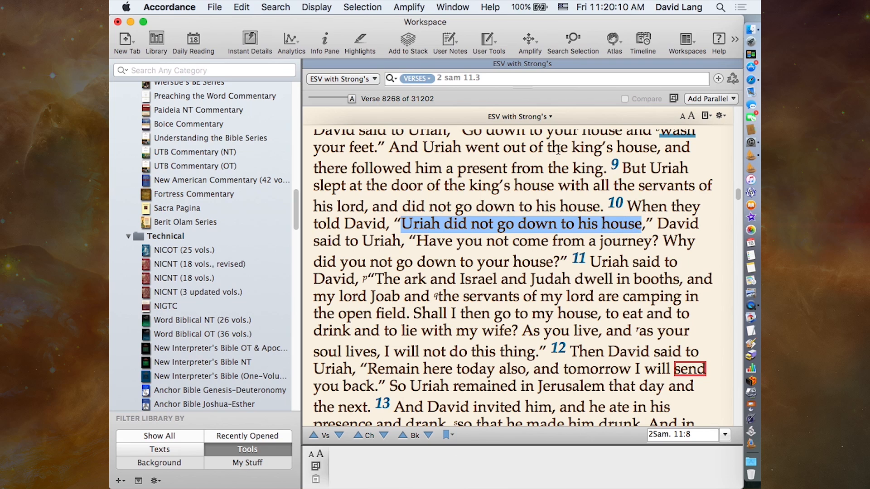
{"action": "left_click", "coordinate": [360, 43]}
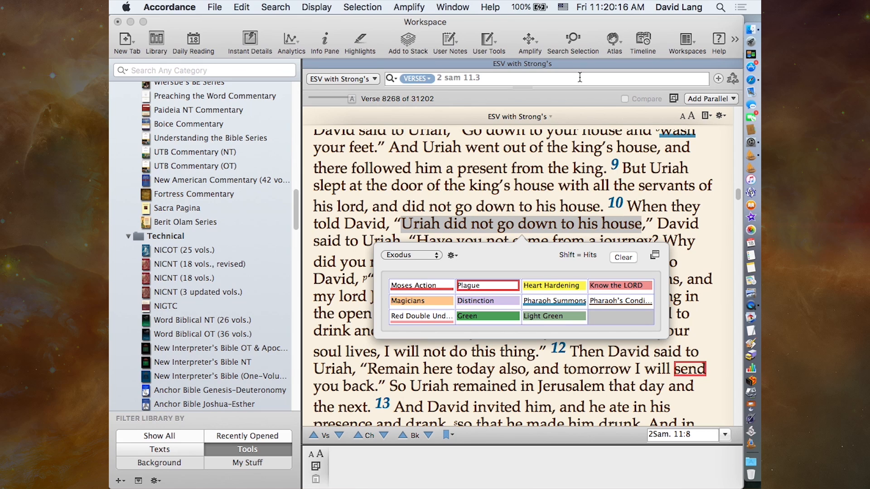
{"action": "left_click", "coordinate": [452, 257]}
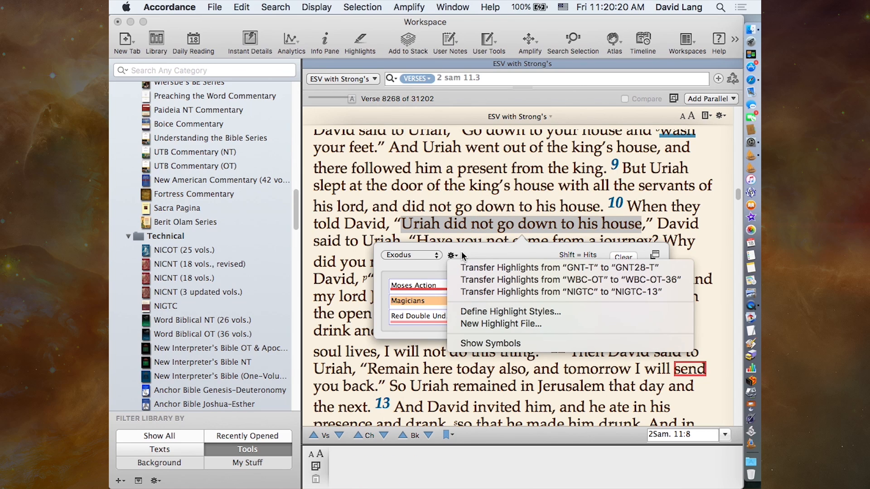
{"action": "left_click", "coordinate": [483, 256]}
{"action": "left_click", "coordinate": [452, 256]}
{"action": "left_click", "coordinate": [482, 344]}
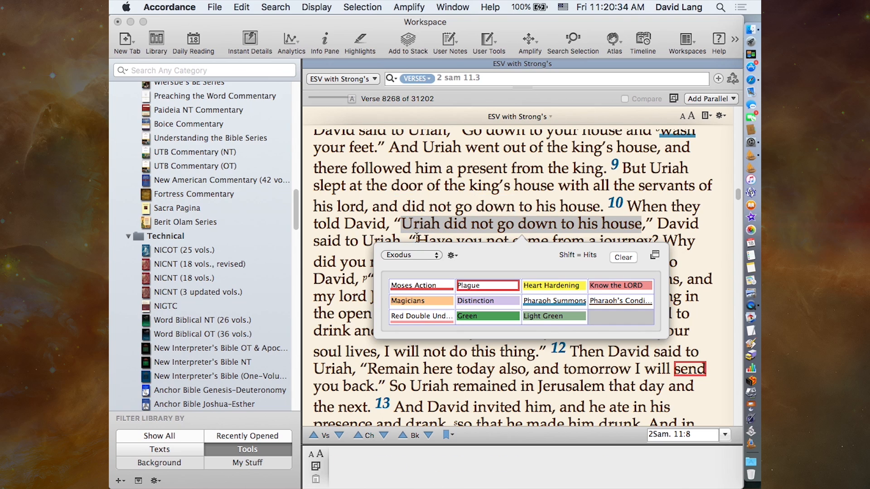
{"action": "left_click", "coordinate": [480, 229]}
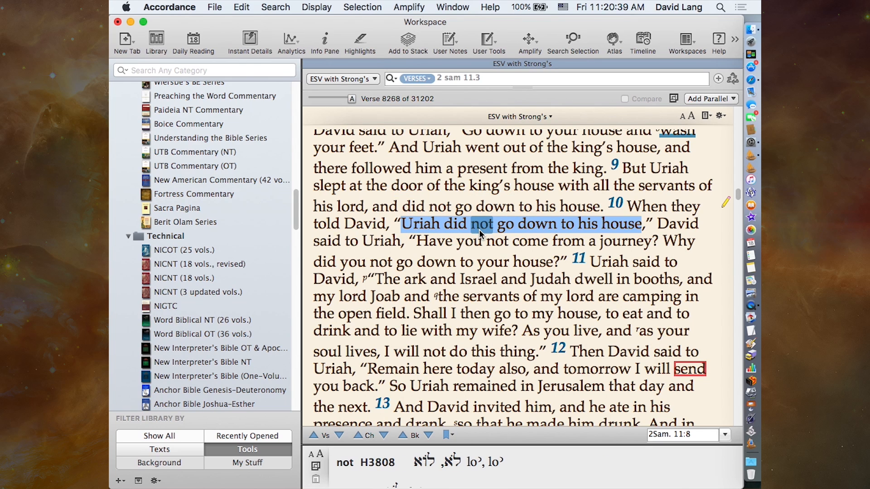
- Go to Exodus 8 in the ESV text by verse reference and look over its highlighted words
{"action": "left_click", "coordinate": [495, 76]}
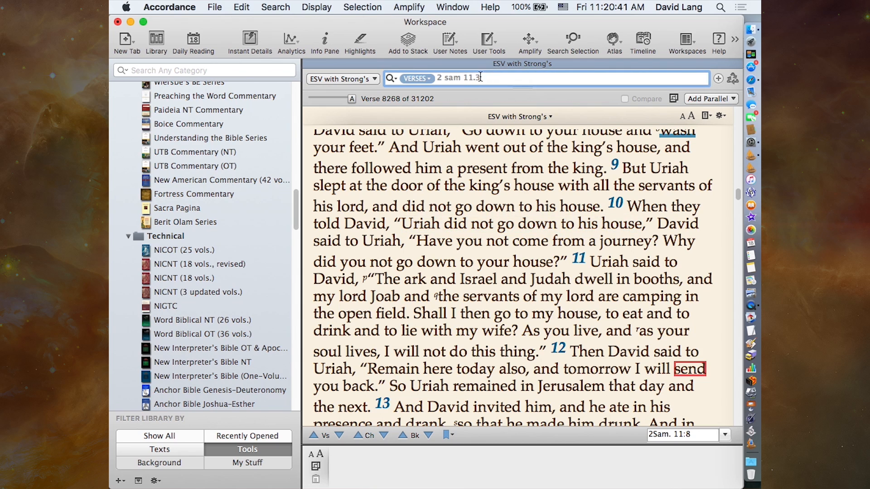
{"action": "type", "text": "ex"}
{"action": "type", "text": "7"}
{"action": "key", "text": "BackSpace"}
{"action": "type", "text": "8"}
{"action": "key", "text": "Return"}
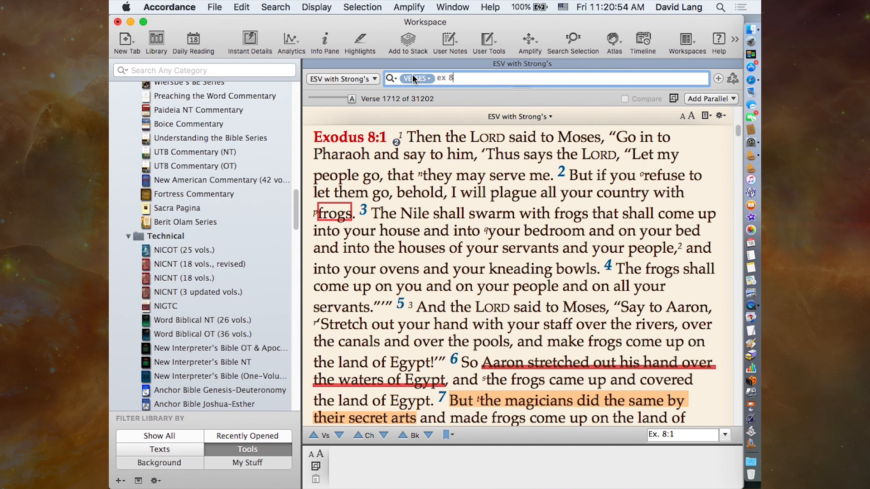
{"action": "mouse_move", "coordinate": [363, 164]}
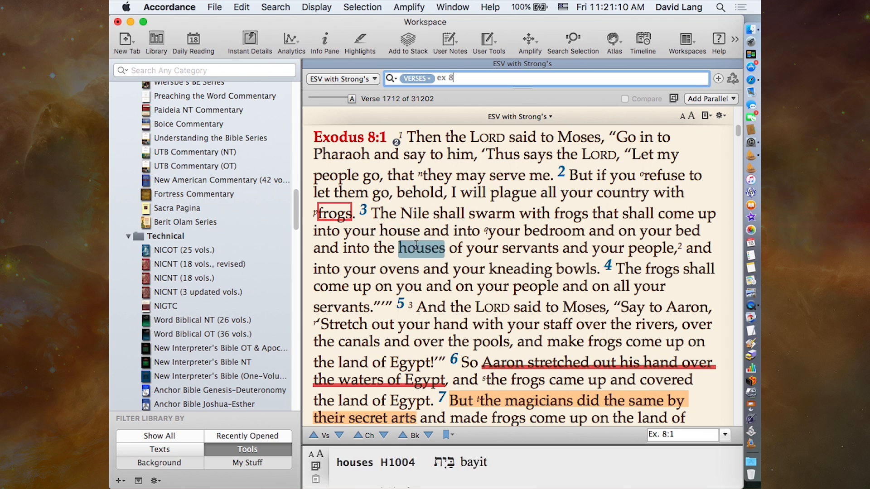
{"action": "mouse_move", "coordinate": [408, 252]}
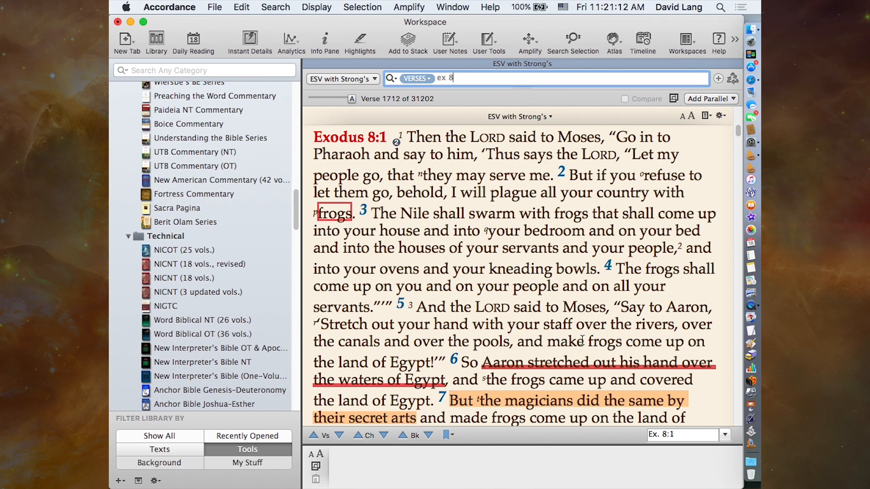
- Check the Clear option in the Exodus highlight styles for the text selected across Exodus 8:6–7, leaving the highlights in place
{"action": "scroll", "coordinate": [580, 322], "scroll_direction": "down", "scroll_amount": 3}
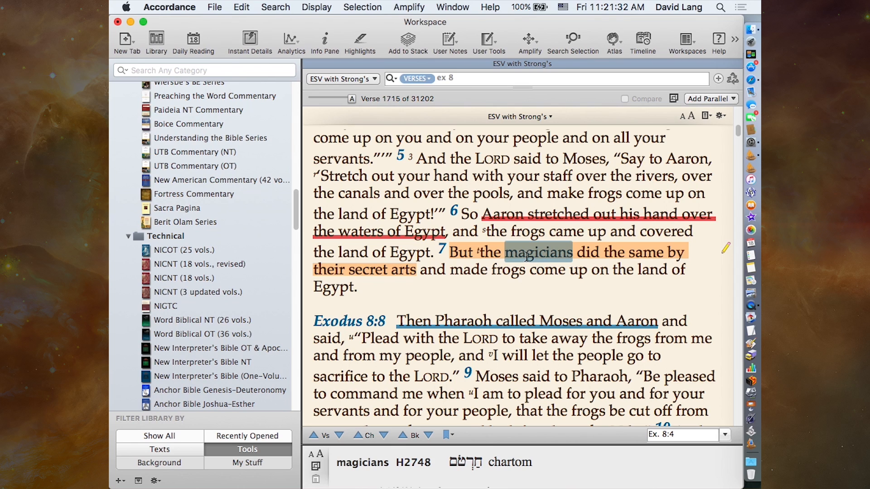
{"action": "left_click_drag", "start_coordinate": [460, 211], "coordinate": [469, 253]}
{"action": "left_click", "coordinate": [360, 40]}
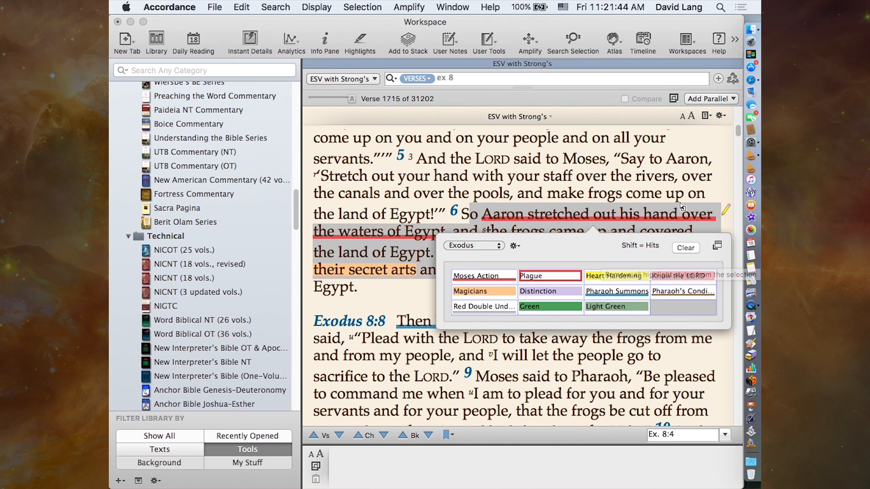
{"action": "left_click", "coordinate": [650, 192]}
{"action": "left_click", "coordinate": [543, 173]}
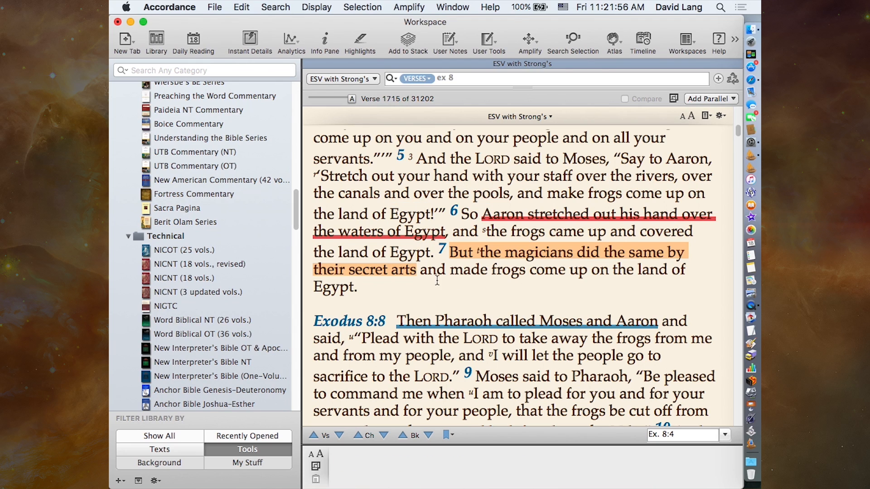
{"action": "mouse_move", "coordinate": [585, 195]}
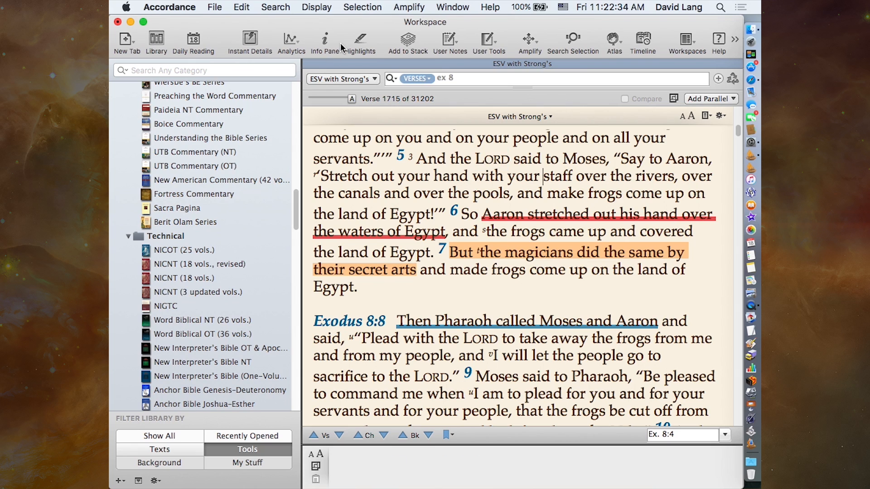
- Switch the highlight set to College Highlights and look over the Exodus 8 text without its Exodus highlighting
{"action": "left_click", "coordinate": [358, 43]}
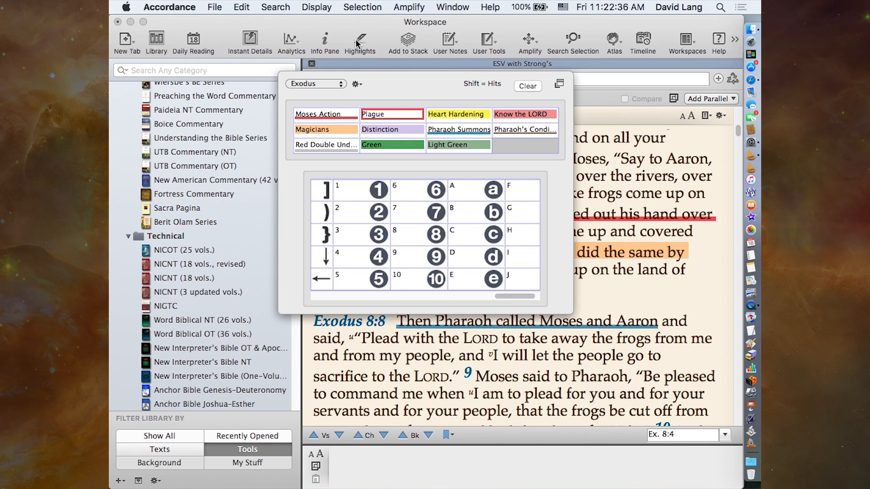
{"action": "left_click", "coordinate": [331, 85]}
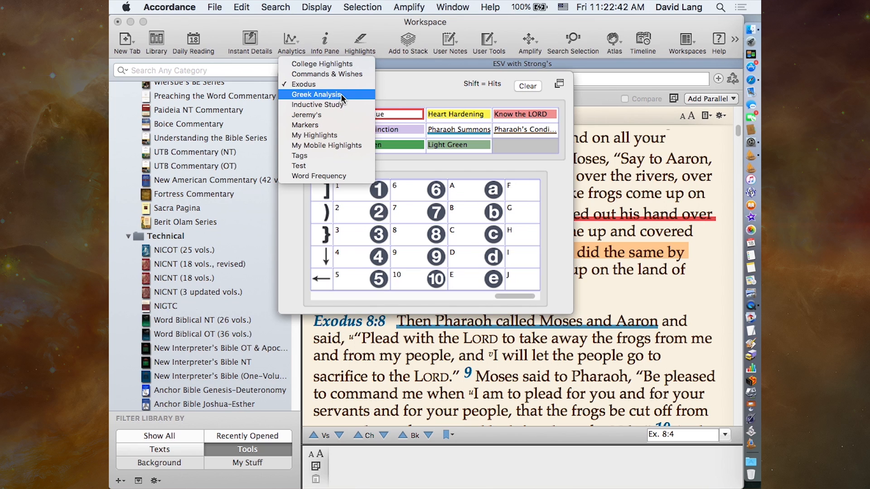
{"action": "left_click", "coordinate": [335, 66]}
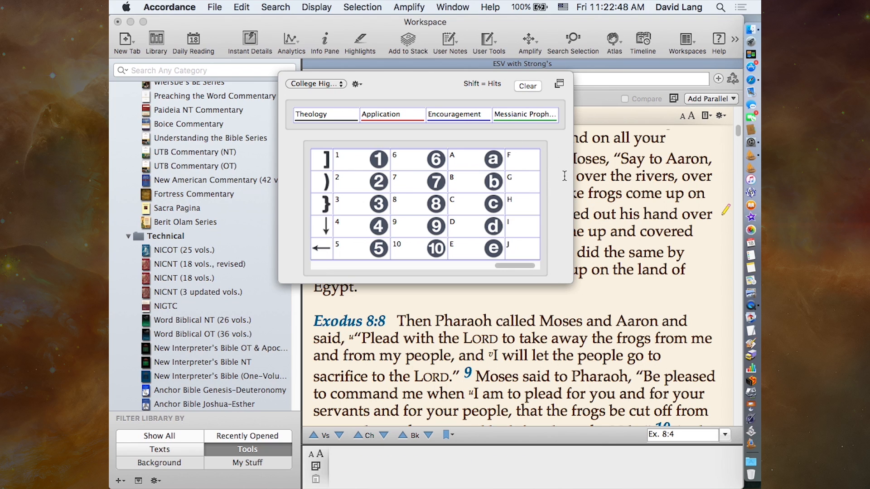
{"action": "left_click", "coordinate": [625, 247]}
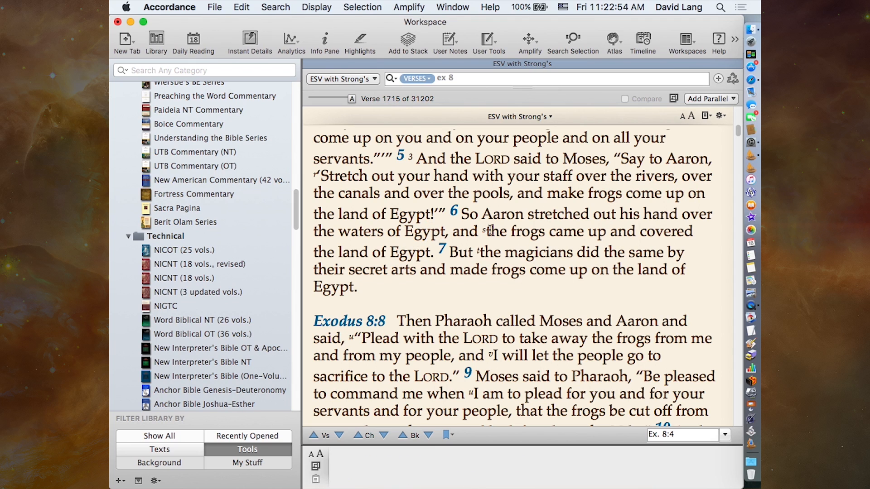
{"action": "mouse_move", "coordinate": [442, 250]}
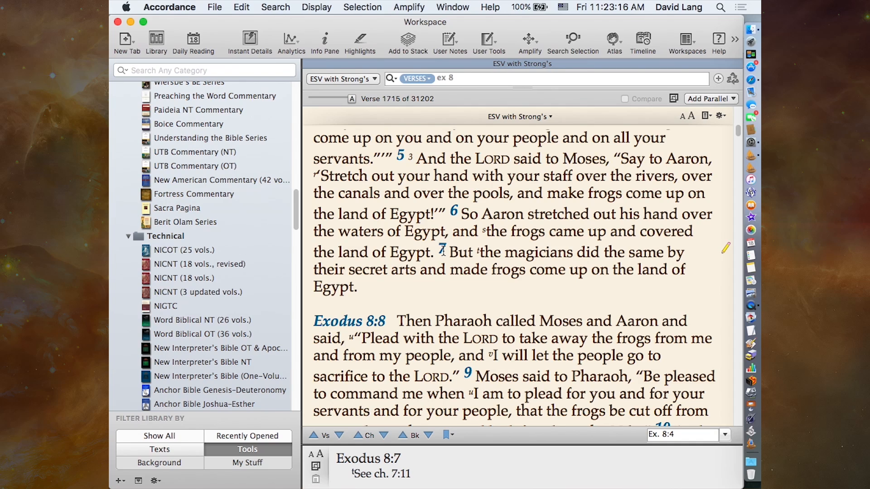
{"action": "mouse_move", "coordinate": [507, 186]}
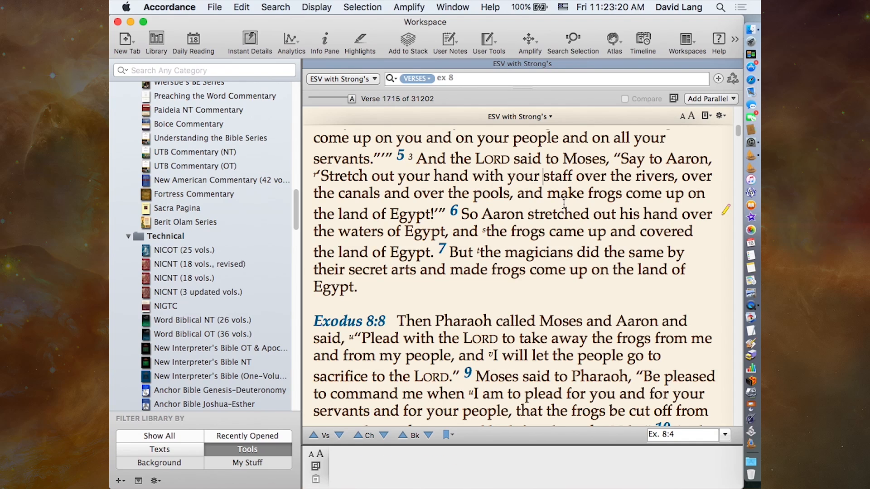
- Switch the highlight set back to Exodus and return to the Exodus 8 text
{"action": "left_click", "coordinate": [361, 40]}
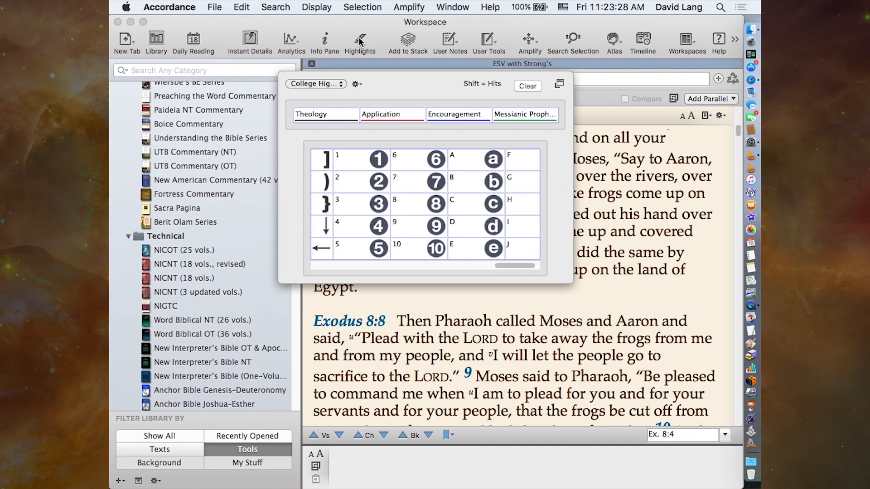
{"action": "left_click", "coordinate": [316, 84]}
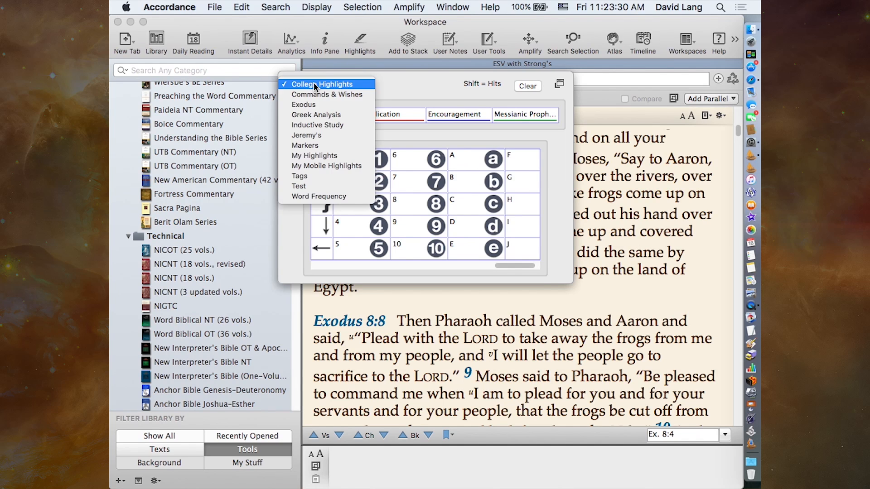
{"action": "left_click", "coordinate": [316, 105]}
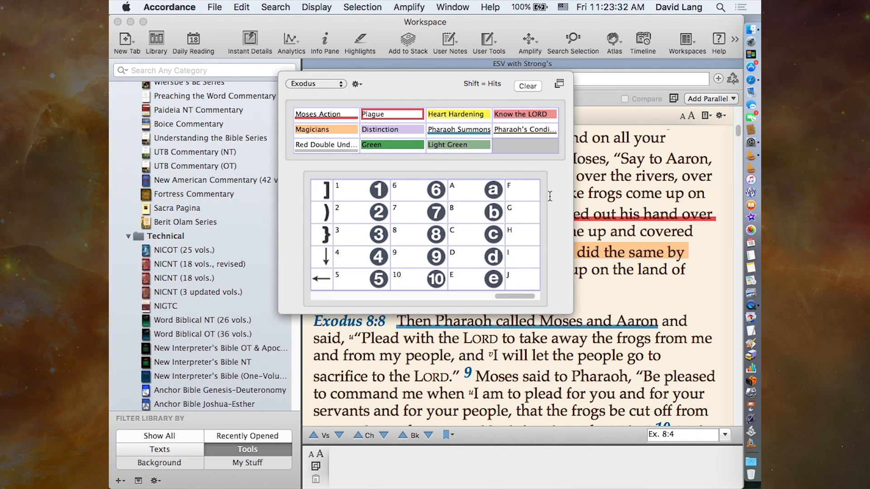
{"action": "left_click", "coordinate": [647, 194]}
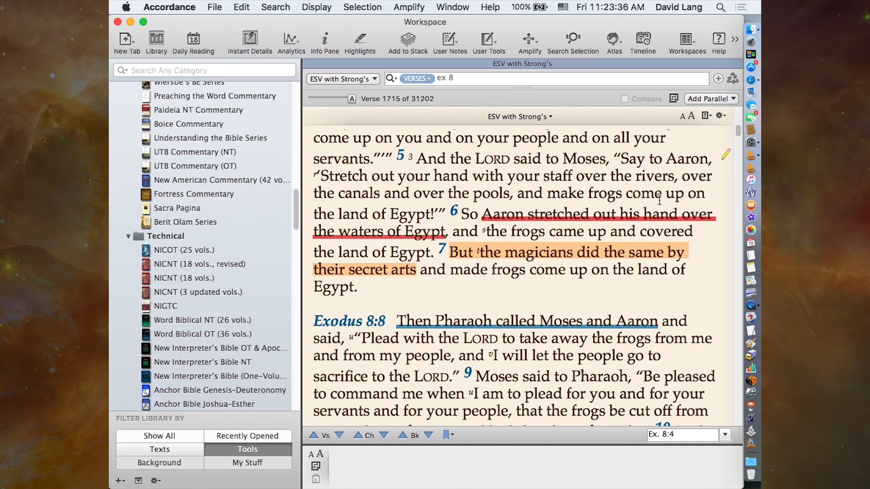
- Hide word highlighting in the ESV pane through its advanced text display settings
{"action": "left_click", "coordinate": [720, 116]}
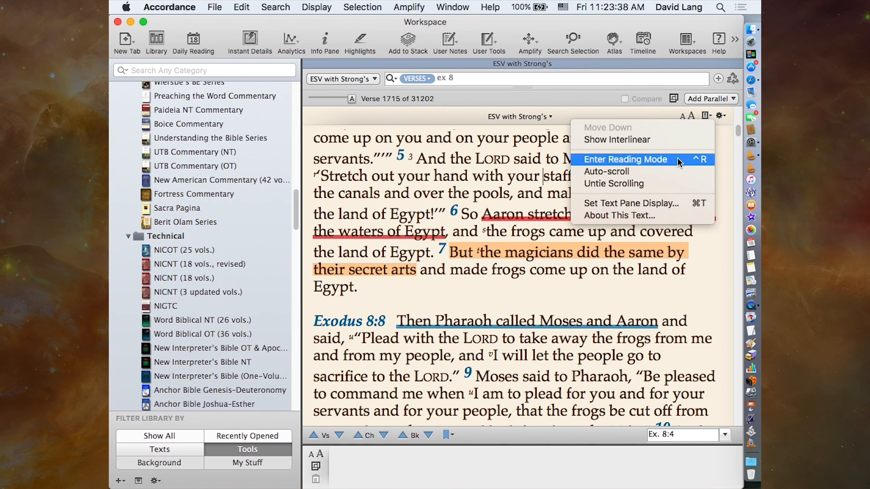
{"action": "left_click", "coordinate": [658, 202]}
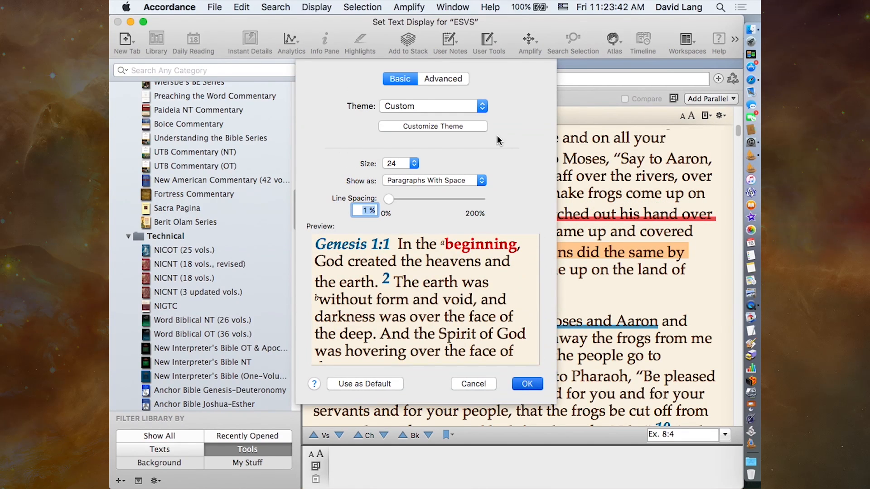
{"action": "left_click", "coordinate": [447, 80]}
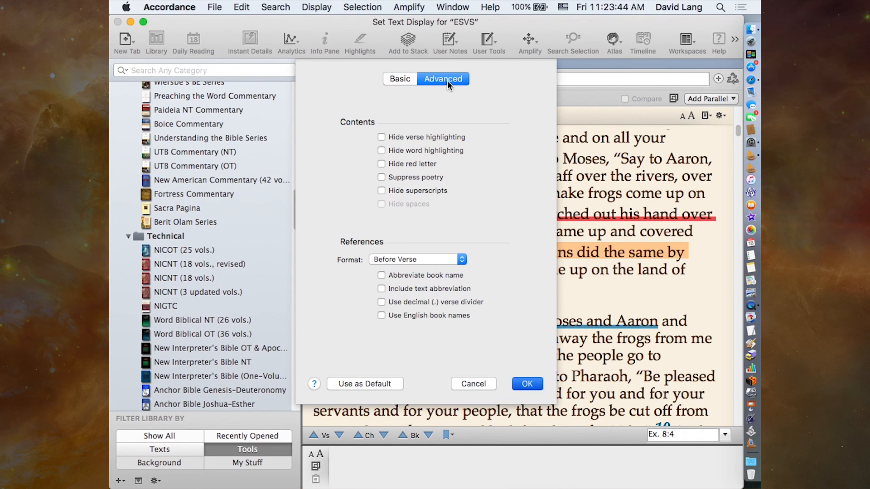
{"action": "left_click", "coordinate": [381, 136]}
{"action": "left_click", "coordinate": [381, 152]}
{"action": "left_click", "coordinate": [527, 384]}
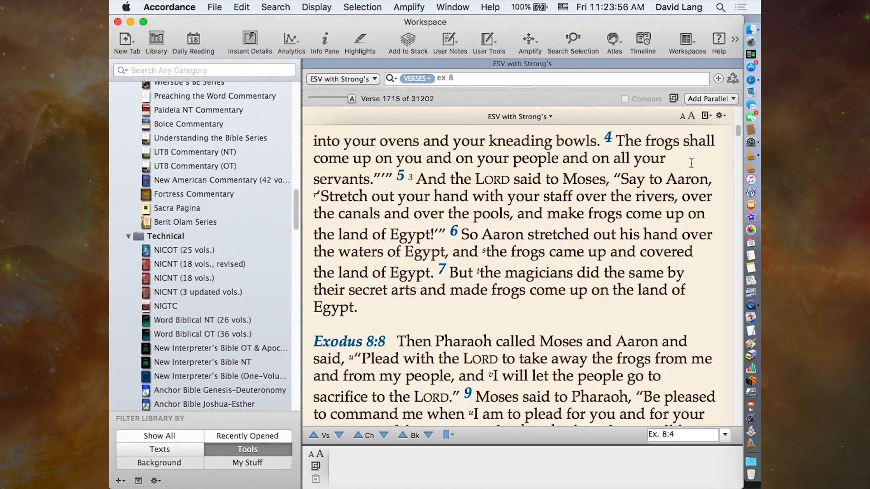
- Turn off the Hide word highlighting option in the ESV pane's advanced text display settings
{"action": "left_click", "coordinate": [723, 114]}
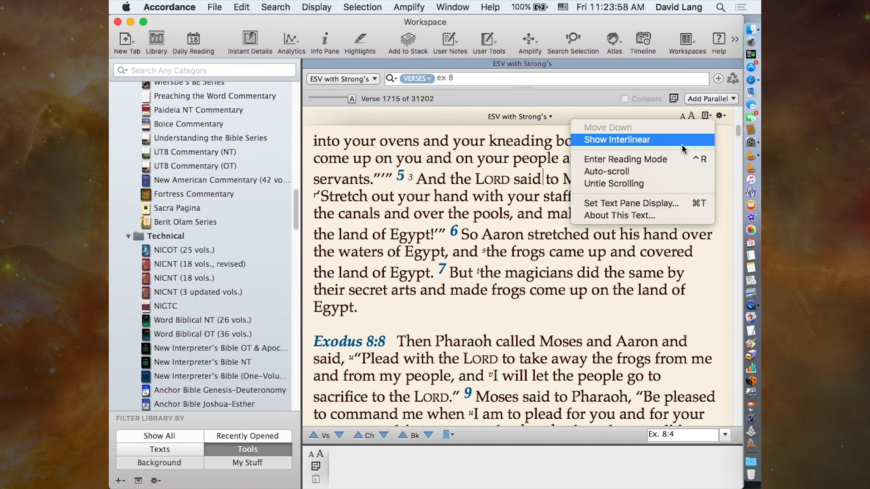
{"action": "left_click", "coordinate": [657, 159]}
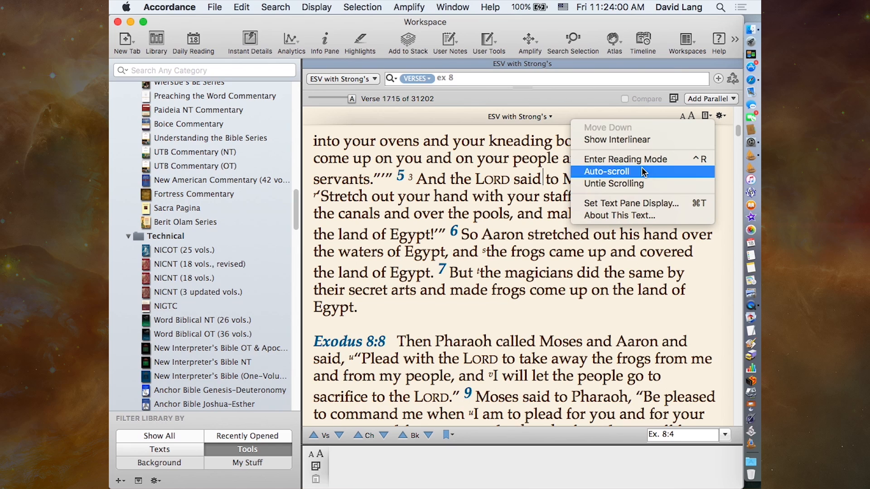
{"action": "left_click", "coordinate": [635, 216]}
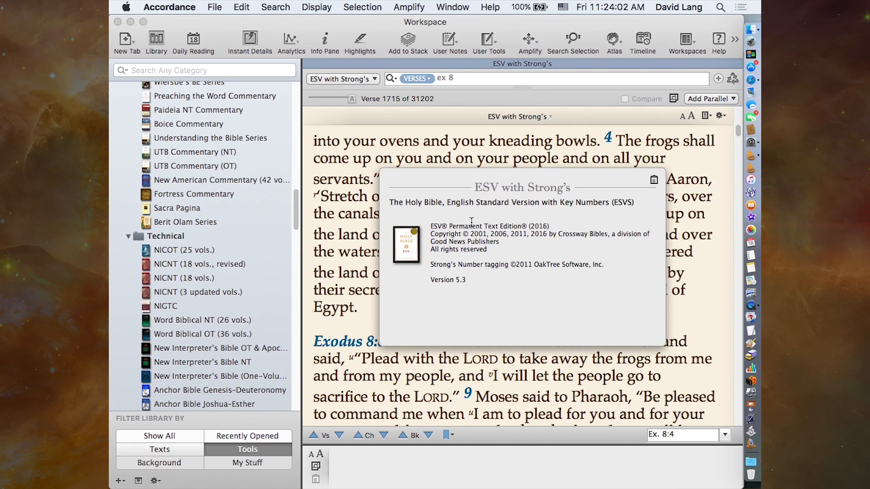
{"action": "left_click", "coordinate": [711, 172]}
{"action": "left_click", "coordinate": [721, 116]}
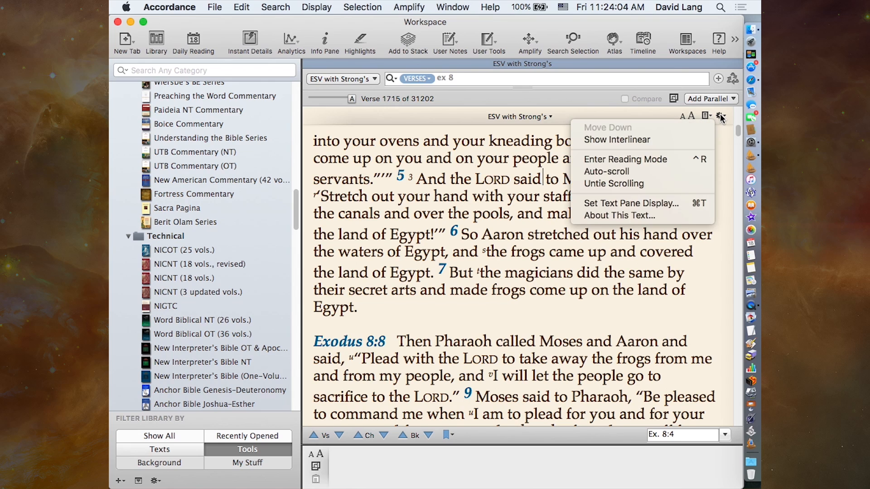
{"action": "left_click", "coordinate": [654, 200]}
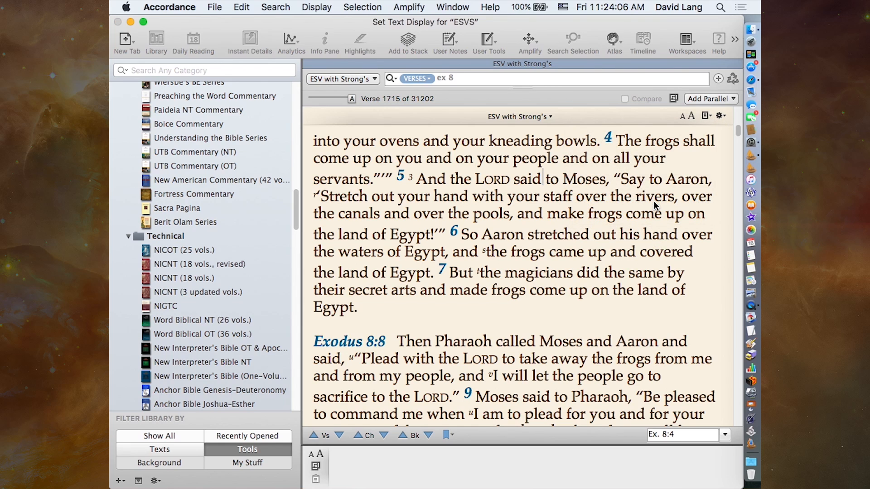
{"action": "left_click", "coordinate": [438, 80]}
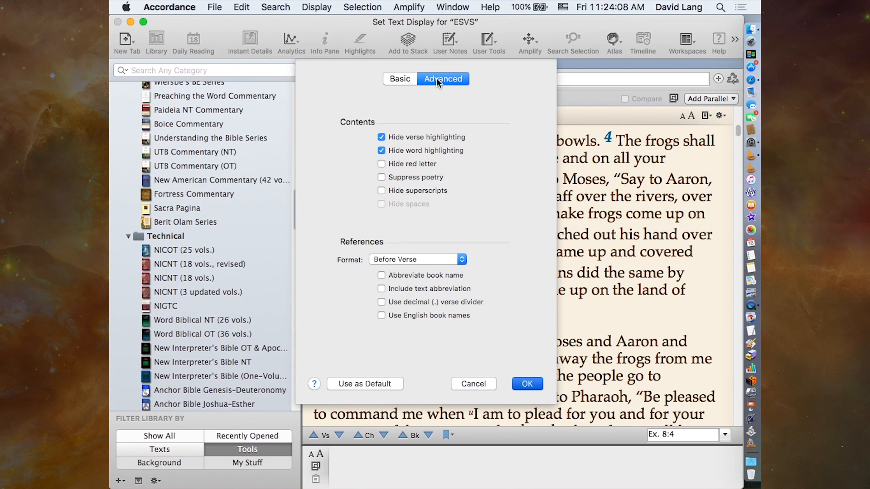
{"action": "left_click", "coordinate": [402, 150]}
{"action": "left_click", "coordinate": [526, 384]}
- Highlight the whole of Exodus 8:5 with the Heart Hardening style by selecting its verse number
{"action": "mouse_move", "coordinate": [520, 234]}
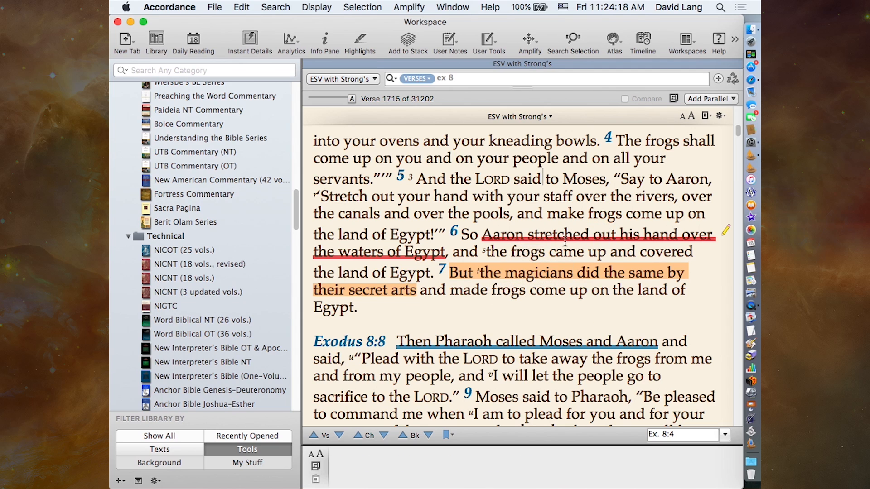
{"action": "mouse_move", "coordinate": [599, 243]}
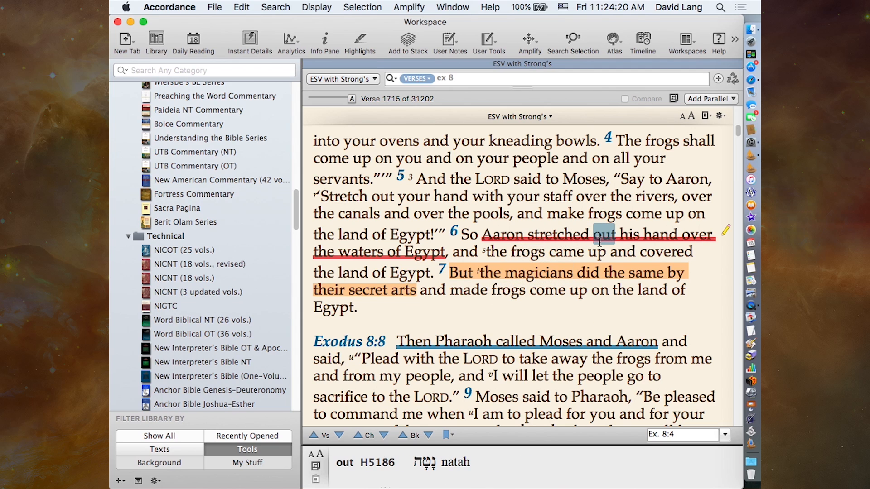
{"action": "left_click", "coordinate": [400, 178]}
{"action": "left_click", "coordinate": [405, 183]}
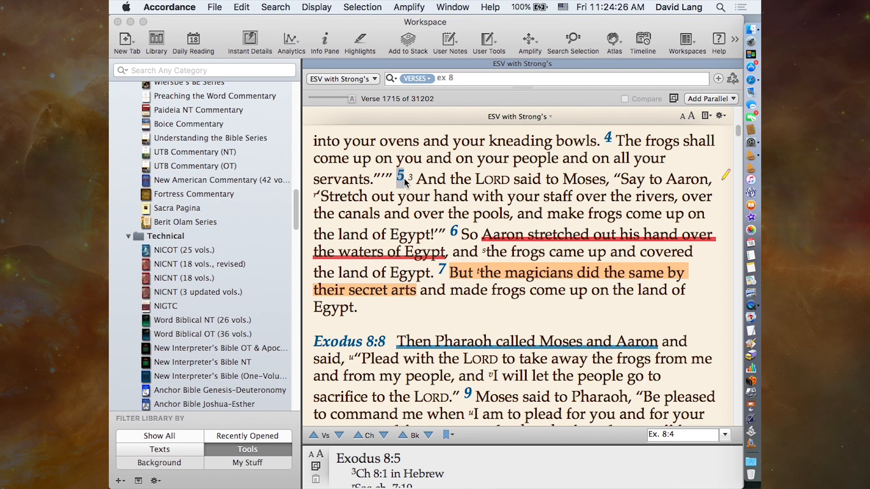
{"action": "left_click", "coordinate": [360, 42]}
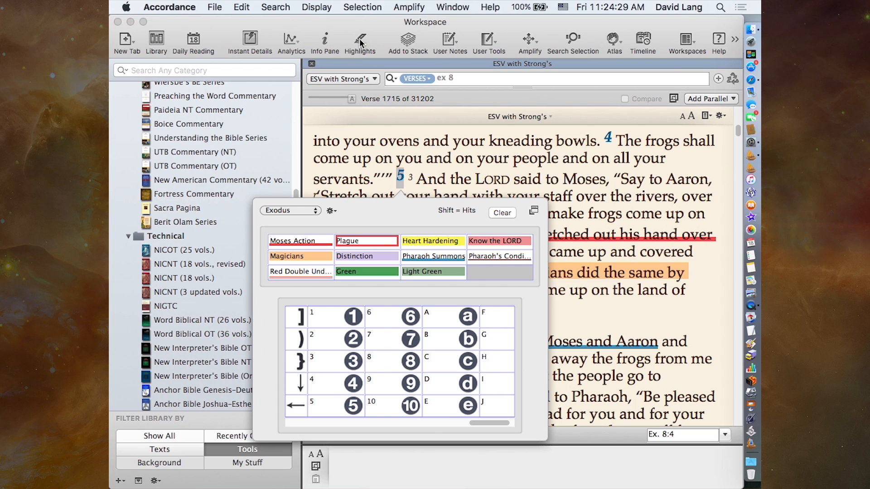
{"action": "left_click", "coordinate": [436, 244]}
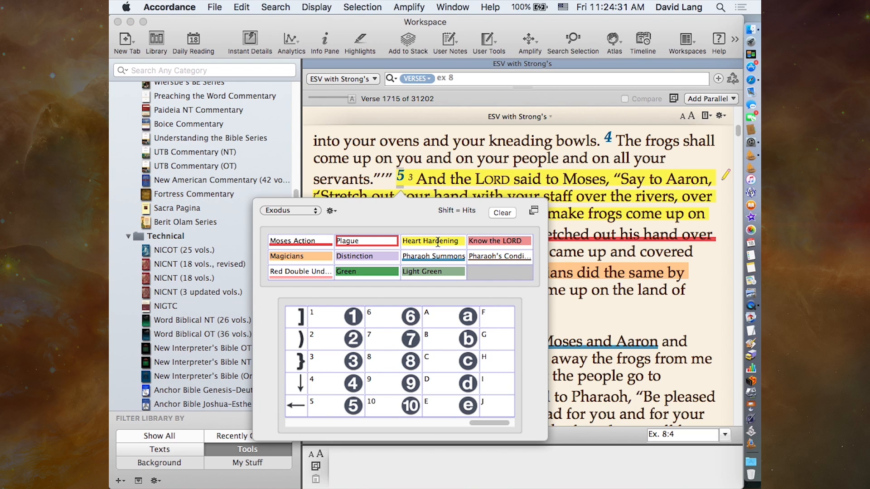
{"action": "left_click", "coordinate": [597, 164]}
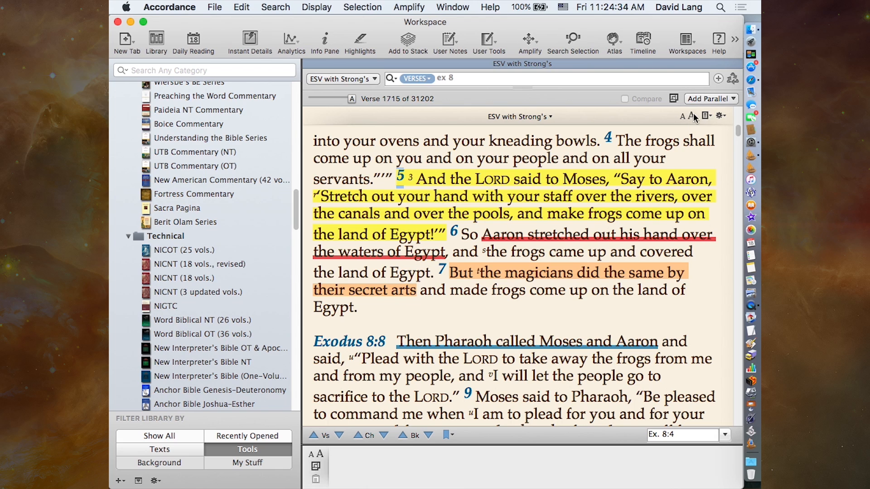
- Add HCSB with Strong's as a parallel text, replacing it with NIV (2011) with Enhanced G/K Numbers
{"action": "left_click", "coordinate": [706, 99]}
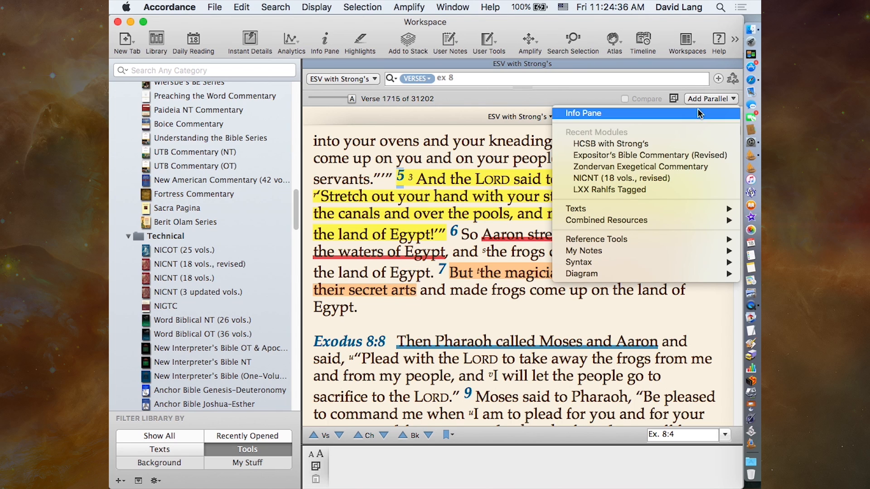
{"action": "left_click", "coordinate": [667, 144]}
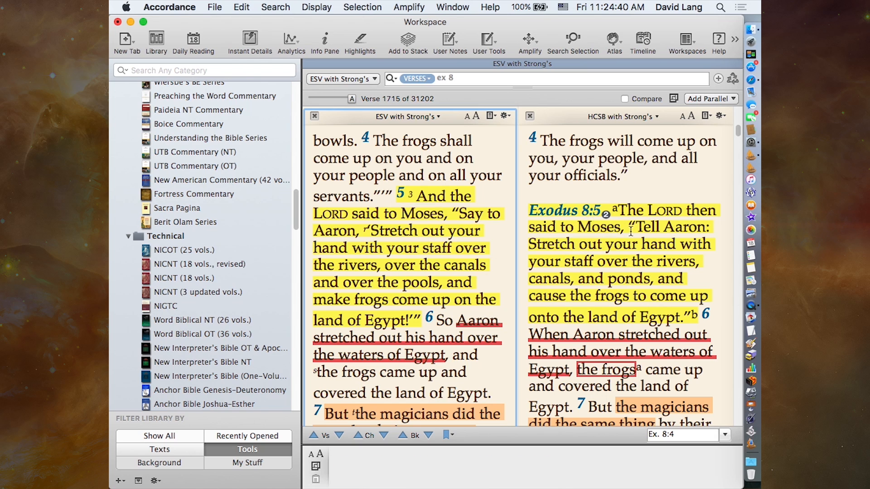
{"action": "left_click", "coordinate": [618, 117]}
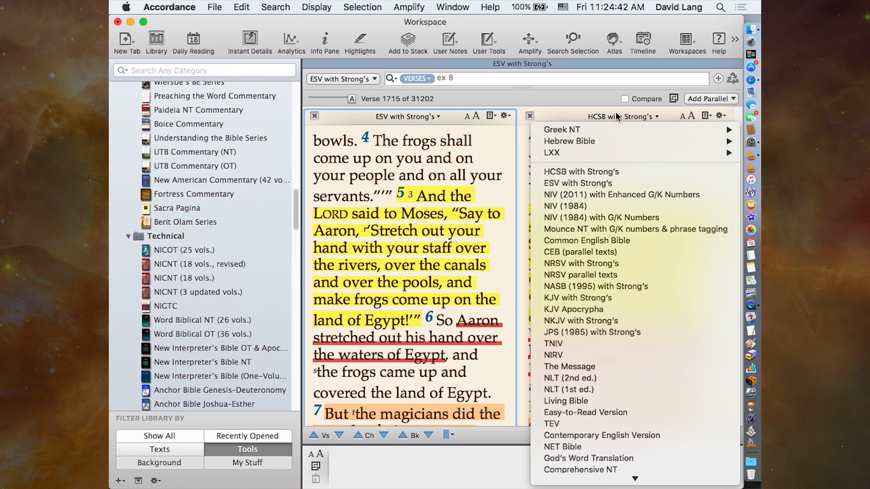
{"action": "left_click", "coordinate": [612, 200]}
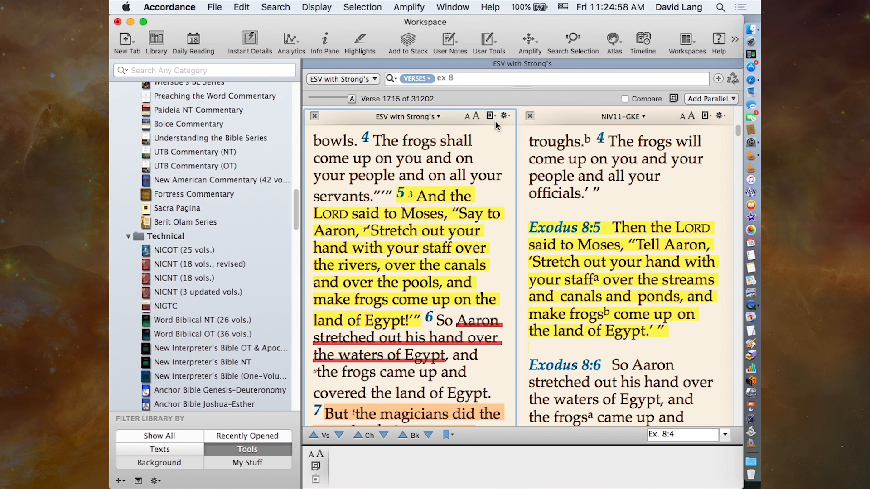
- Hide verse highlighting in the ESV pane through its advanced text display settings
{"action": "left_click", "coordinate": [506, 116]}
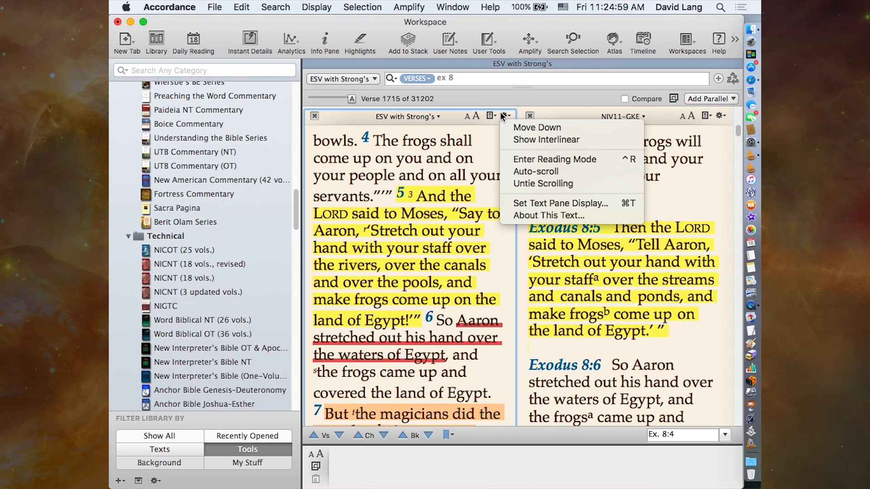
{"action": "left_click", "coordinate": [508, 205]}
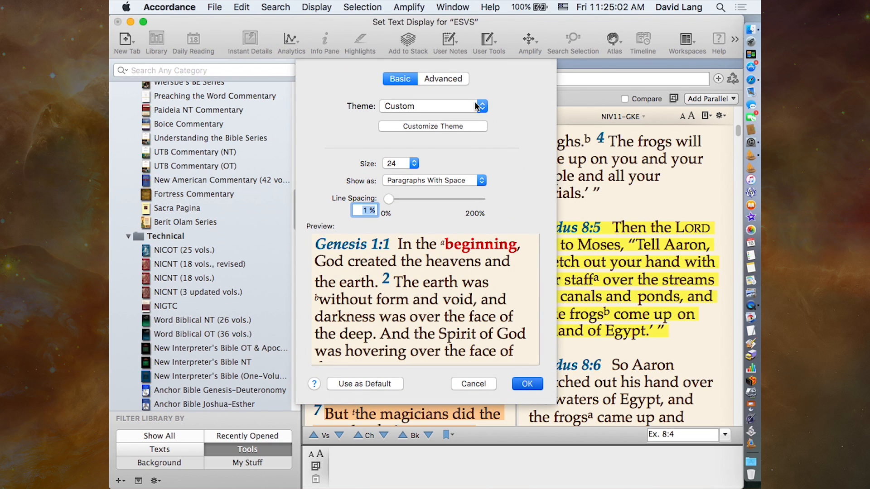
{"action": "left_click", "coordinate": [446, 80]}
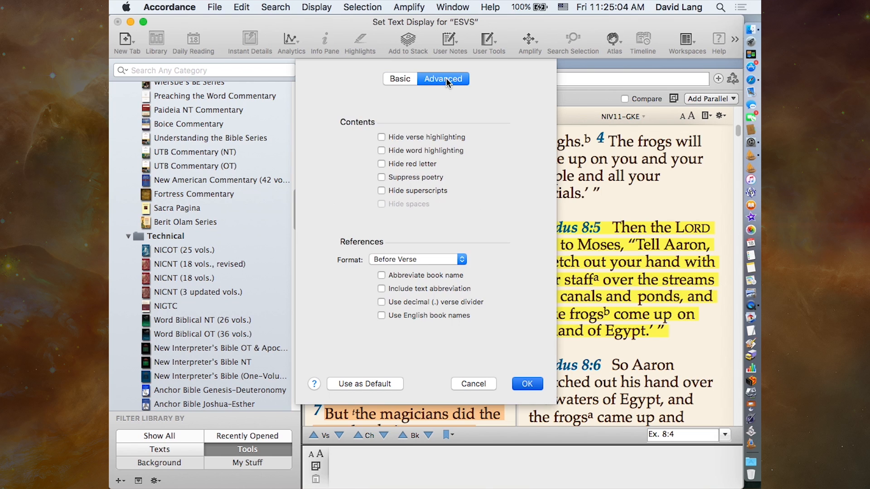
{"action": "left_click", "coordinate": [395, 137]}
{"action": "left_click", "coordinate": [523, 384]}
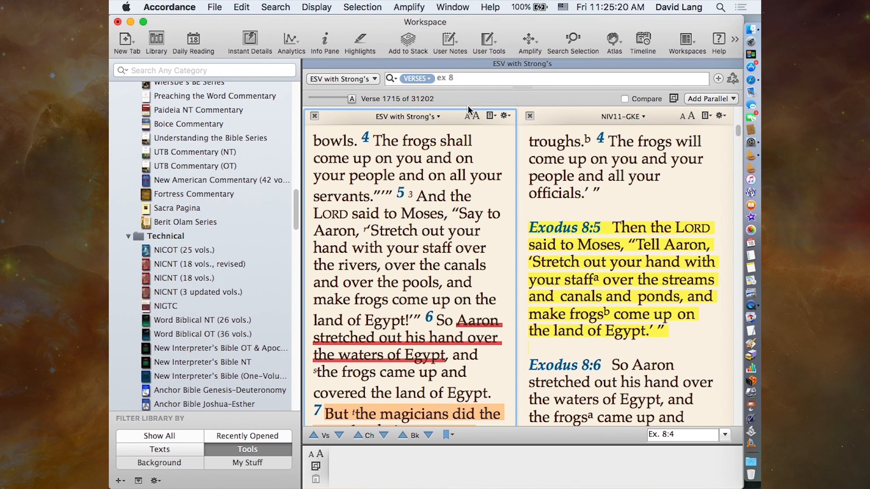
- Hide word highlighting in the ESV pane through its advanced text display settings
{"action": "left_click", "coordinate": [505, 116]}
{"action": "left_click", "coordinate": [509, 203]}
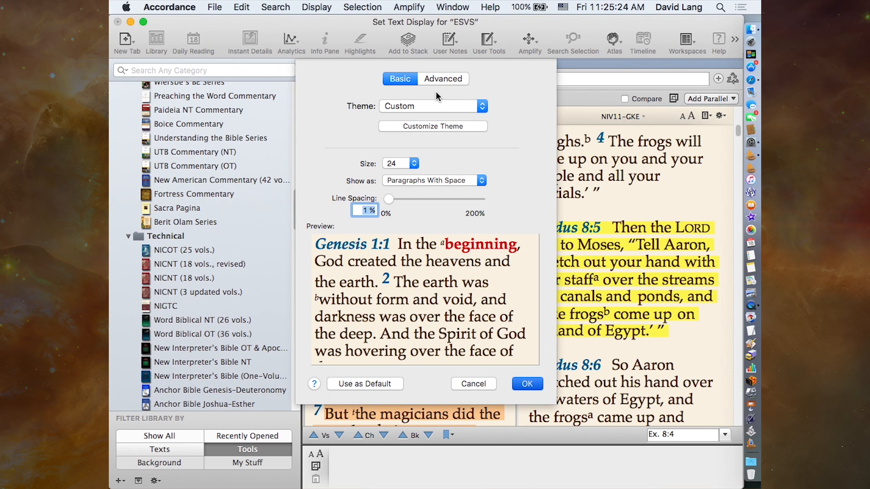
{"action": "left_click", "coordinate": [443, 79]}
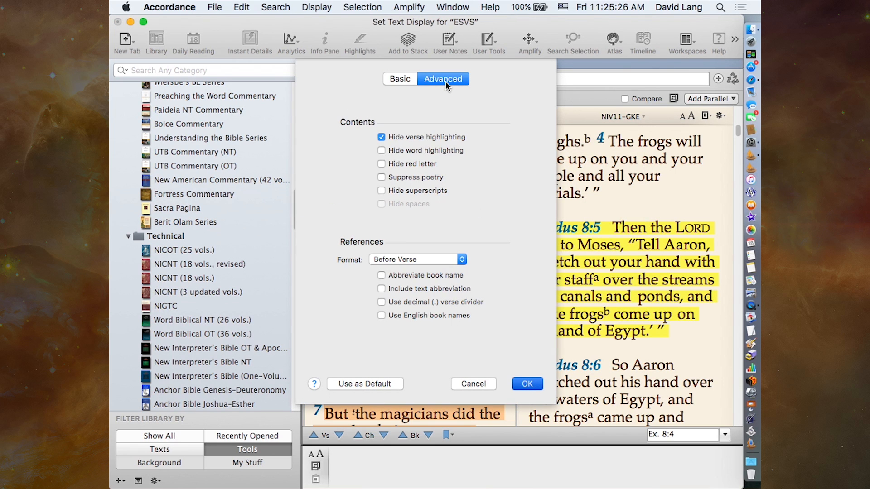
{"action": "left_click", "coordinate": [526, 385]}
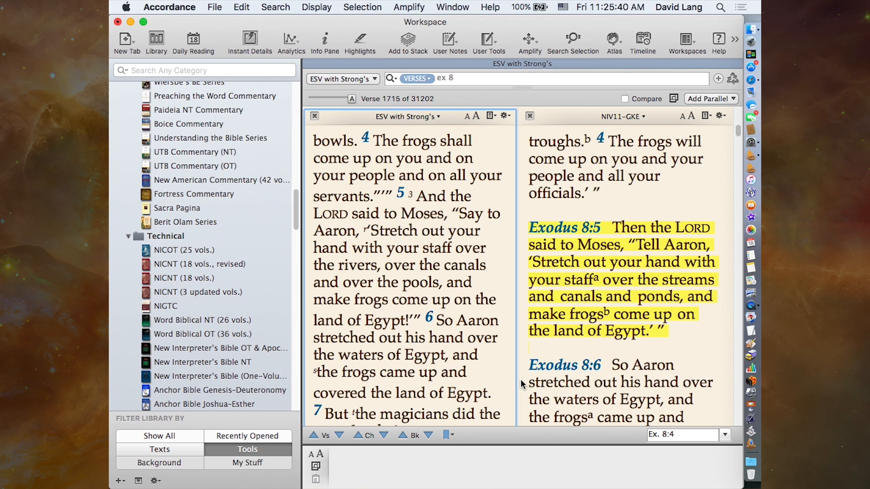
- View the style definitions of the Exodus highlight file and leave them without making changes
{"action": "left_click", "coordinate": [362, 41]}
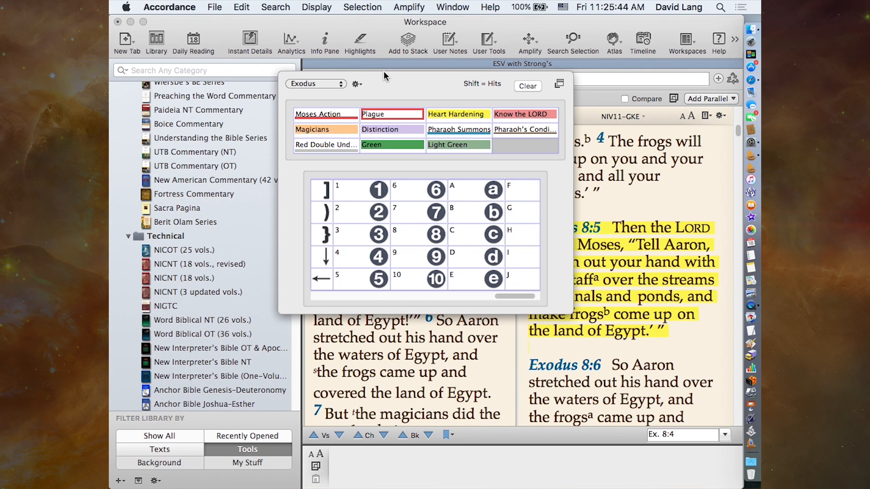
{"action": "left_click", "coordinate": [357, 86]}
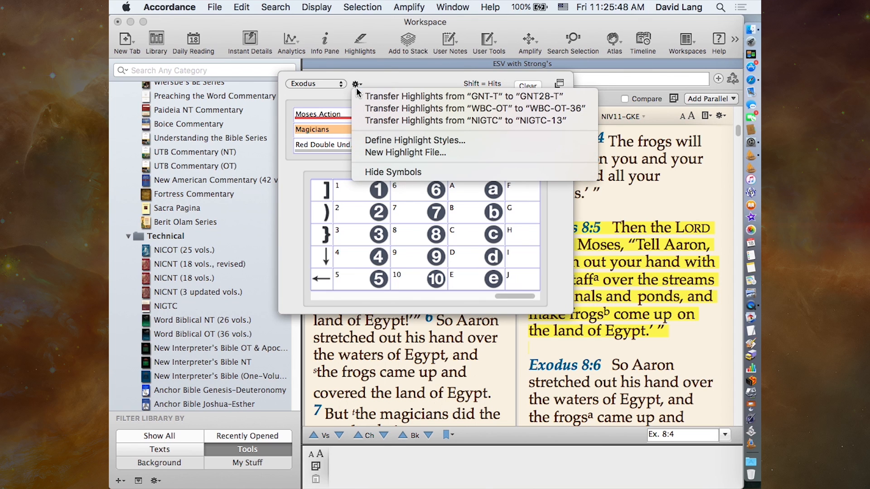
{"action": "left_click", "coordinate": [363, 141]}
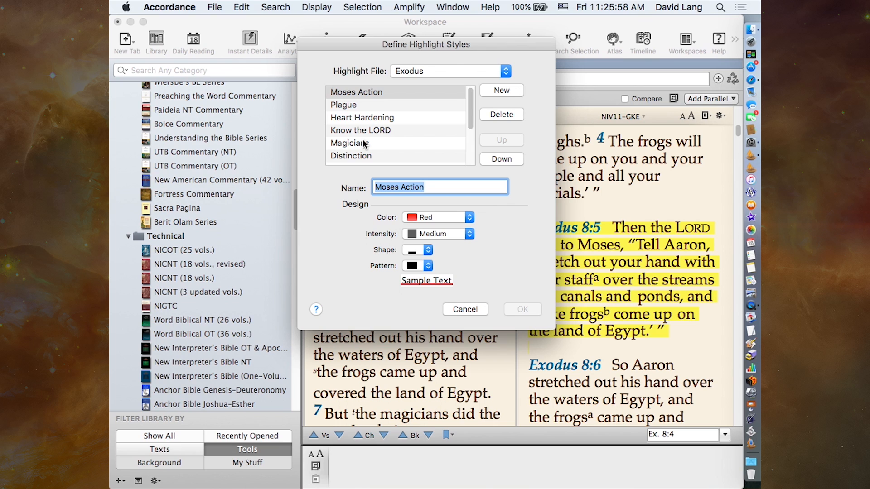
{"action": "left_click", "coordinate": [465, 311]}
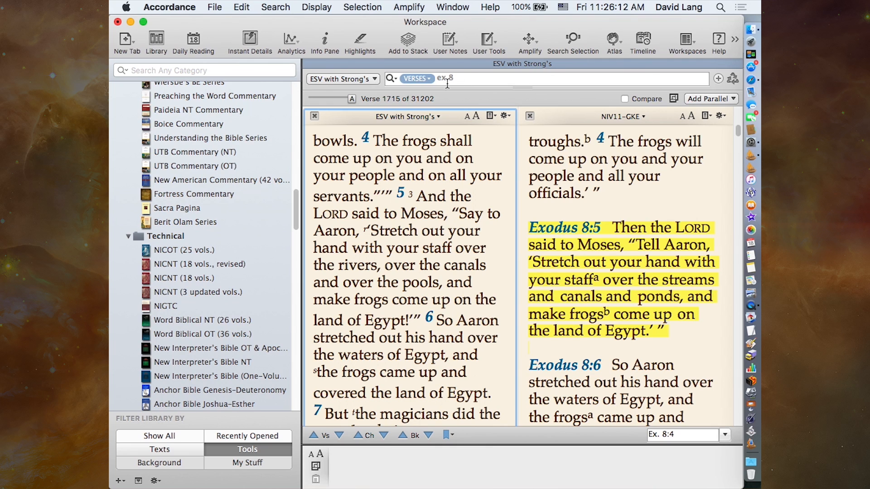
- Go to 2sam 11 and remove the NIV11-GKE parallel pane so only ESV with Strong's remains
{"action": "left_click", "coordinate": [414, 79]}
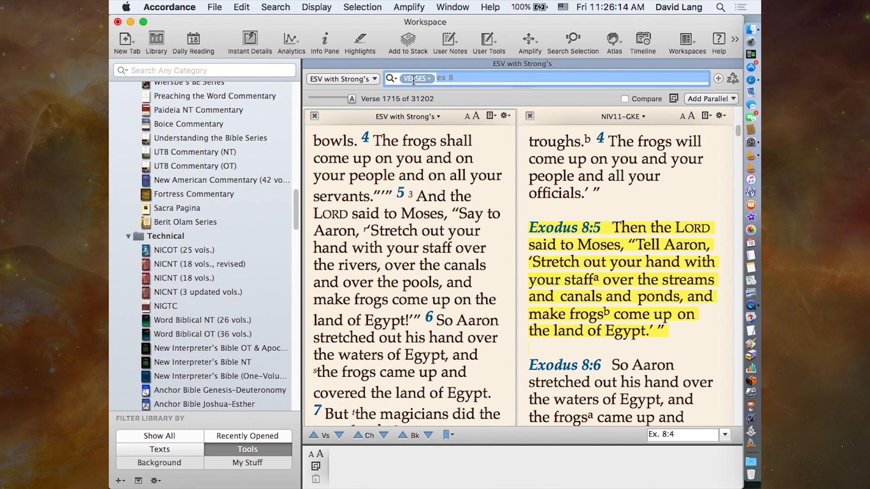
{"action": "type", "text": "2sam 11"}
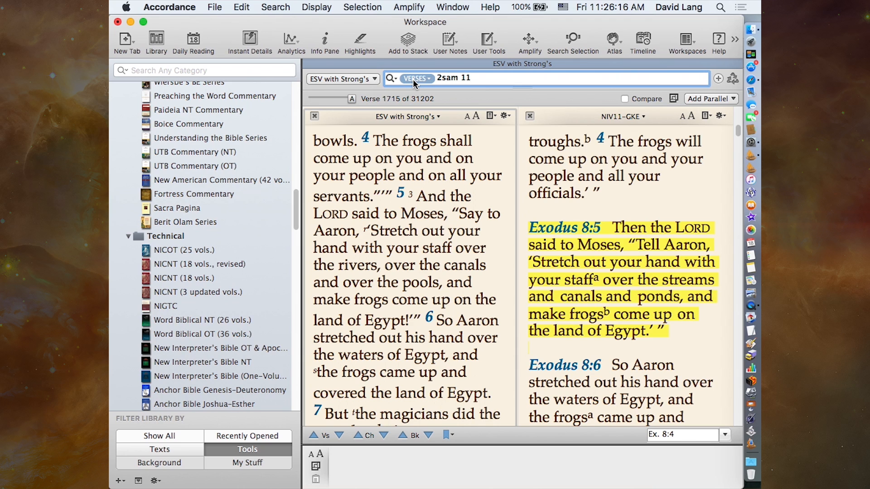
{"action": "key", "text": "Return"}
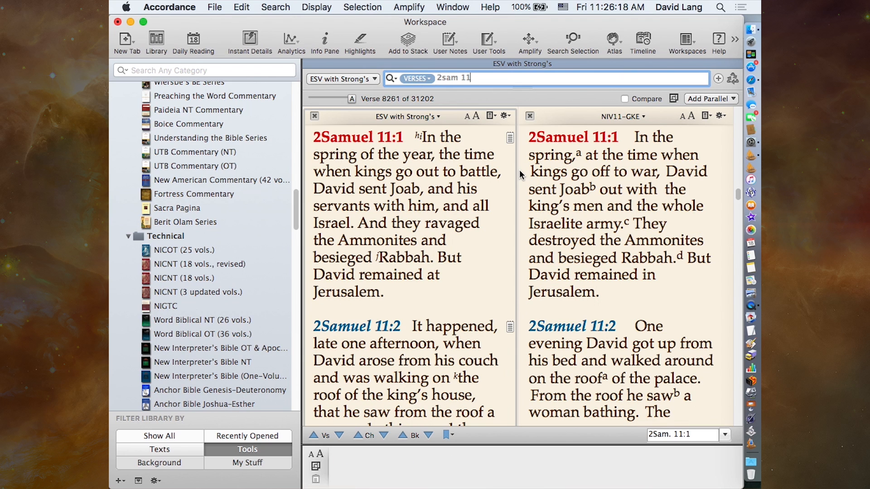
{"action": "left_click", "coordinate": [530, 116]}
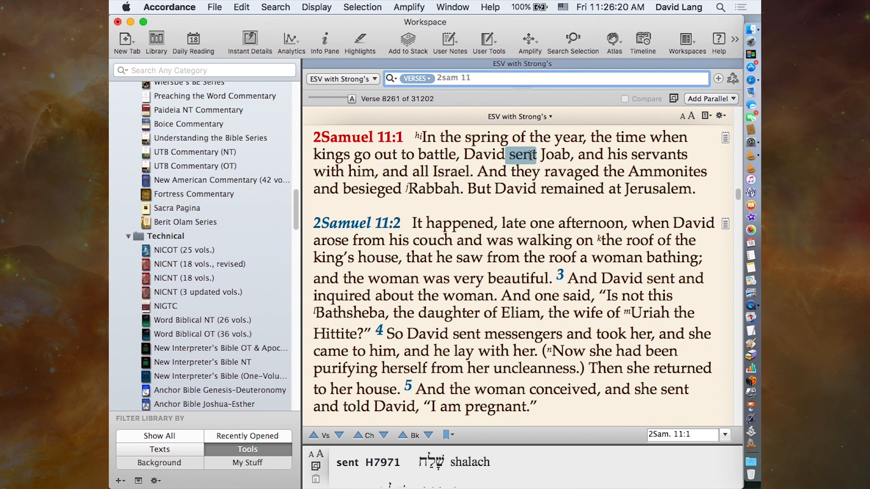
- Turn off both Hide word highlighting and Hide verse highlighting in the ESV pane's advanced text display settings
{"action": "scroll", "coordinate": [533, 241], "scroll_direction": "down", "scroll_amount": 1}
{"action": "scroll", "coordinate": [534, 240], "scroll_direction": "down", "scroll_amount": 4}
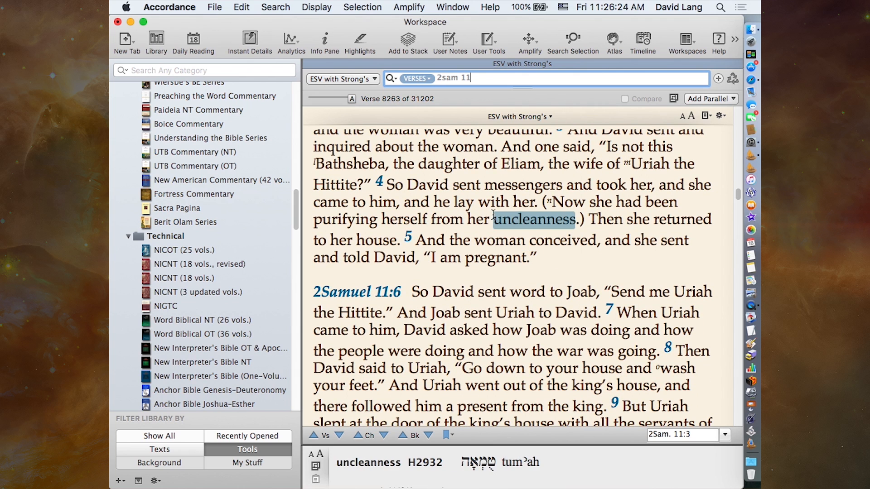
{"action": "left_click", "coordinate": [720, 116]}
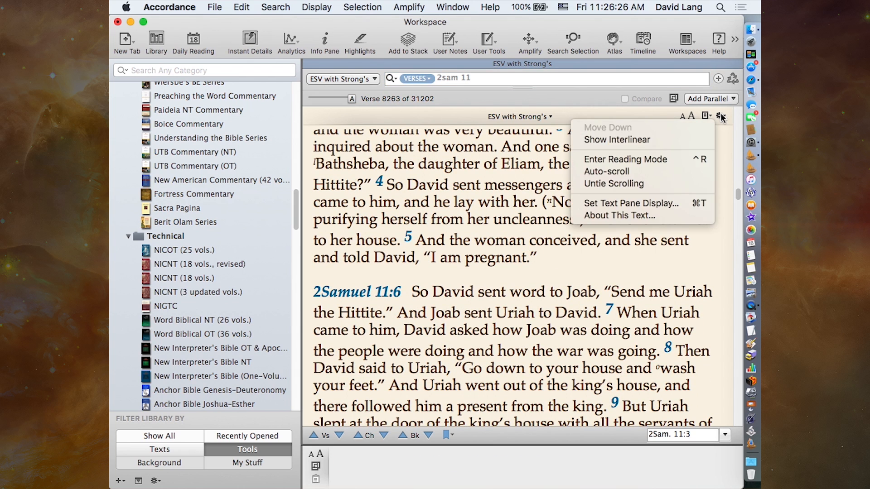
{"action": "left_click", "coordinate": [661, 203]}
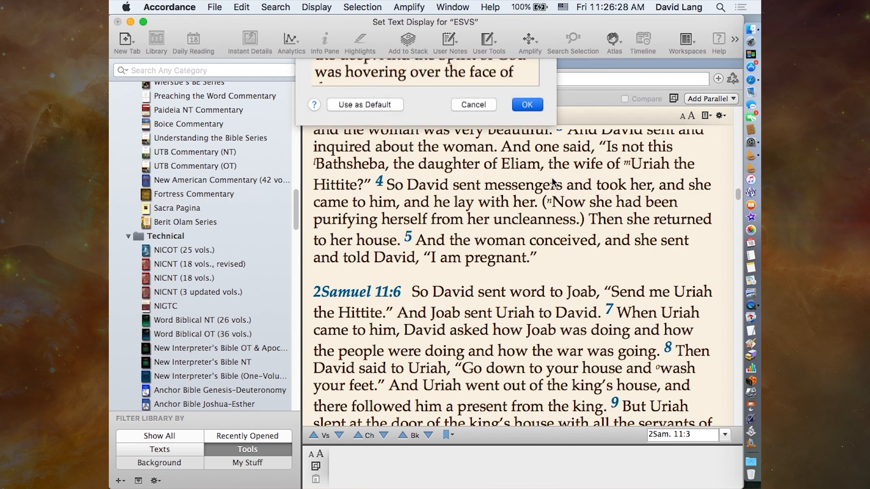
{"action": "left_click", "coordinate": [443, 80]}
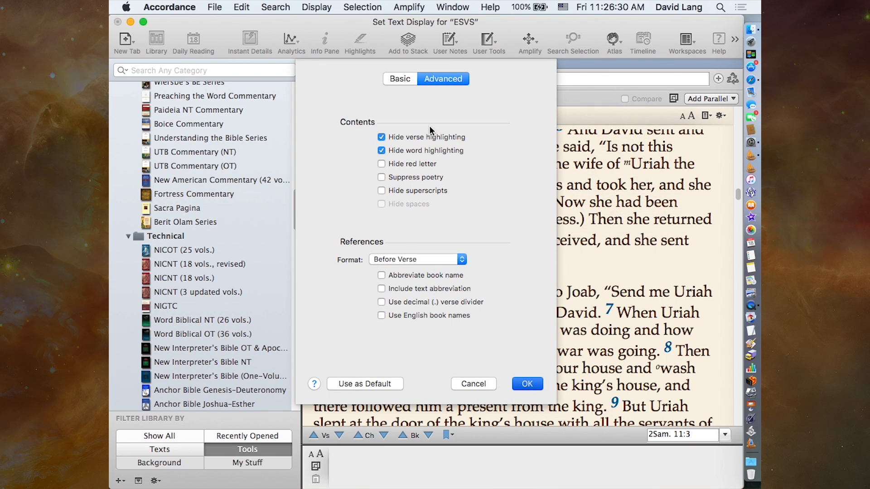
{"action": "left_click", "coordinate": [381, 150]}
{"action": "left_click", "coordinate": [381, 137]}
{"action": "left_click", "coordinate": [527, 386]}
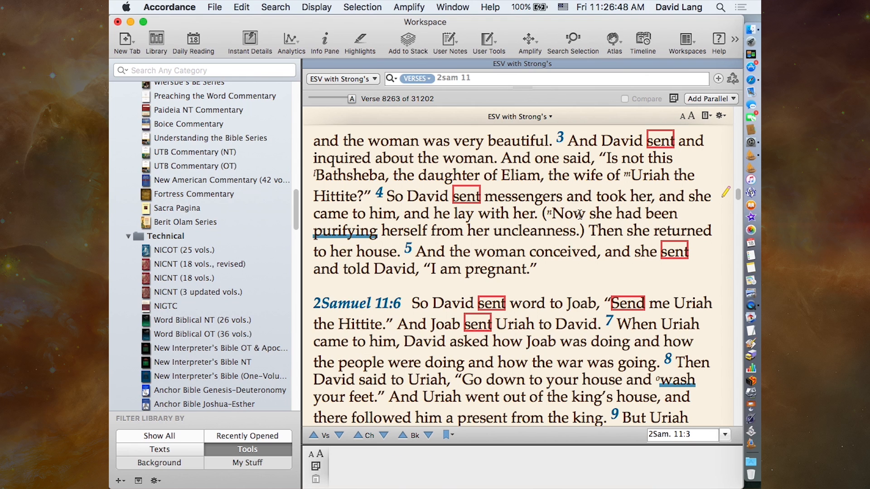
- Highlight the word "house" in 2 Samuel 11:2 with the Know the LORD style from the Exodus highlight file
{"action": "scroll", "coordinate": [571, 316], "scroll_direction": "down", "scroll_amount": 4}
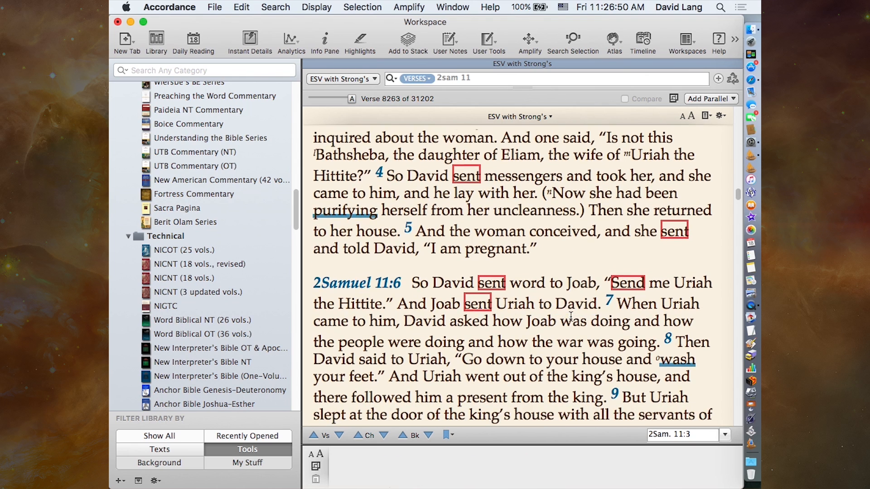
{"action": "scroll", "coordinate": [571, 316], "scroll_direction": "down", "scroll_amount": 10}
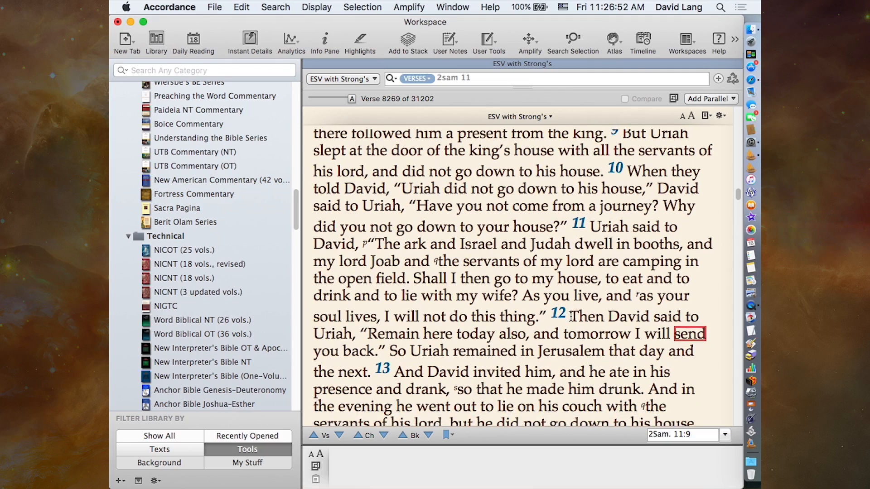
{"action": "scroll", "coordinate": [571, 316], "scroll_direction": "up", "scroll_amount": 10}
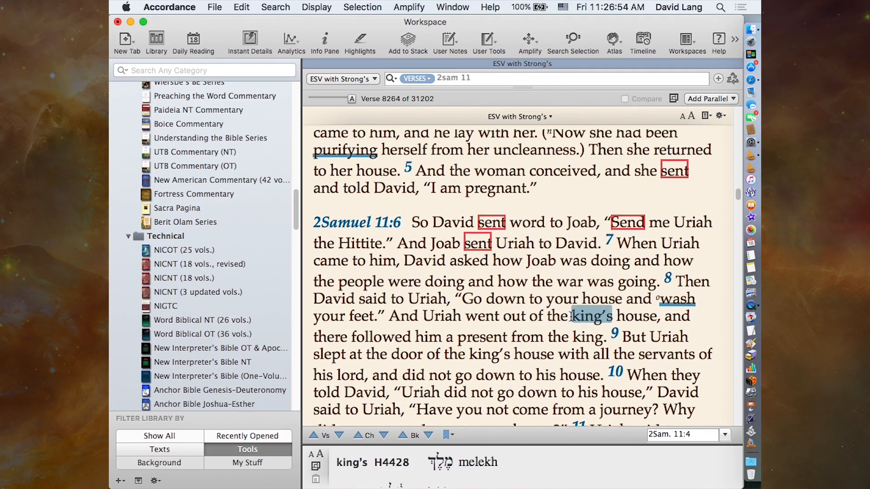
{"action": "scroll", "coordinate": [571, 316], "scroll_direction": "up", "scroll_amount": 6}
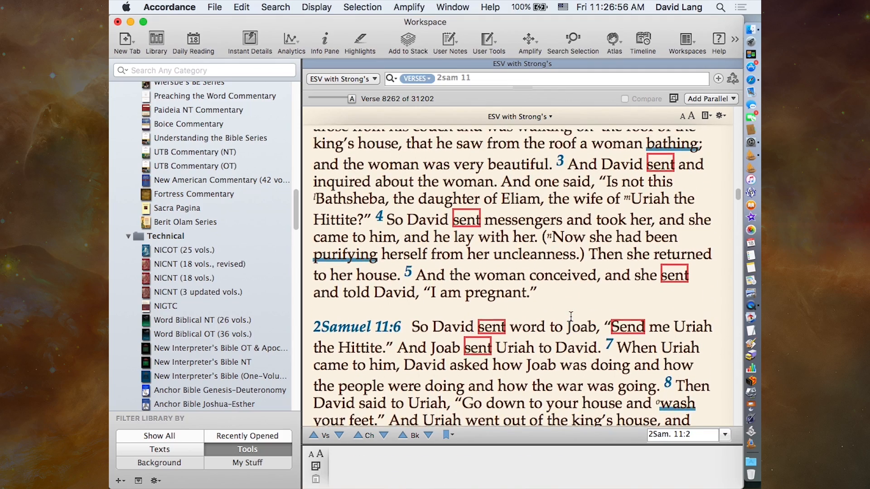
{"action": "scroll", "coordinate": [571, 316], "scroll_direction": "down", "scroll_amount": 1}
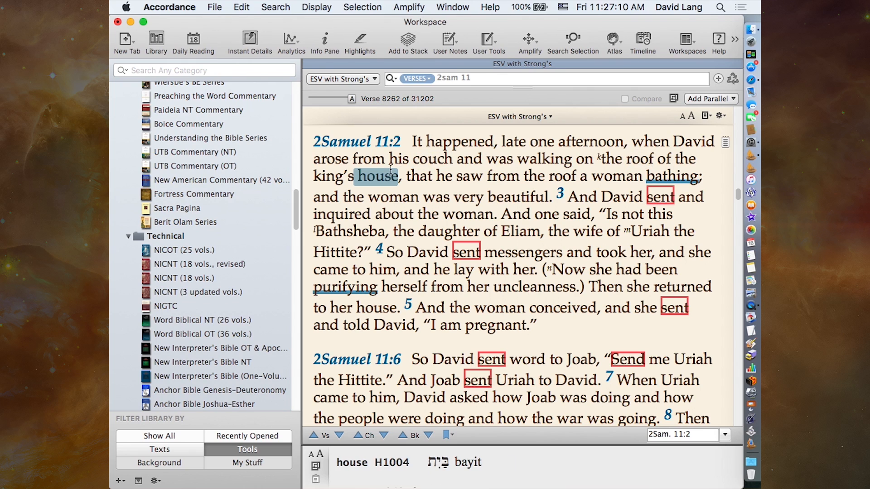
{"action": "double_click", "coordinate": [377, 178]}
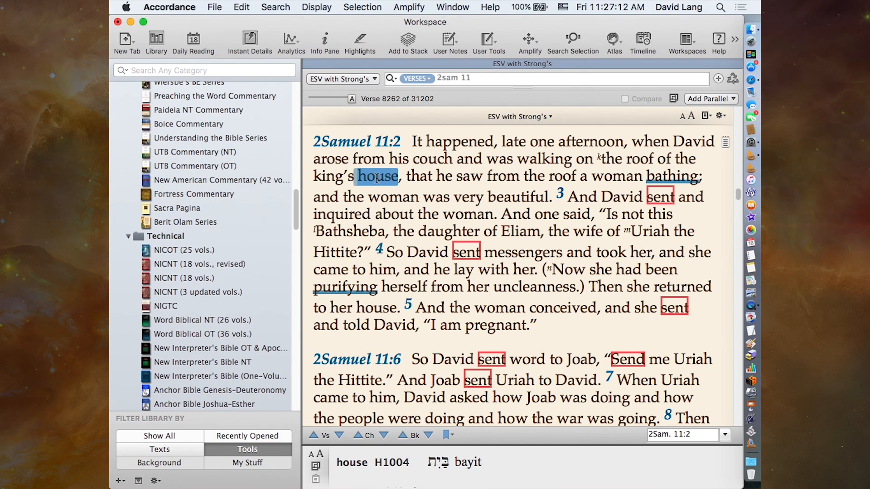
{"action": "left_click", "coordinate": [358, 40]}
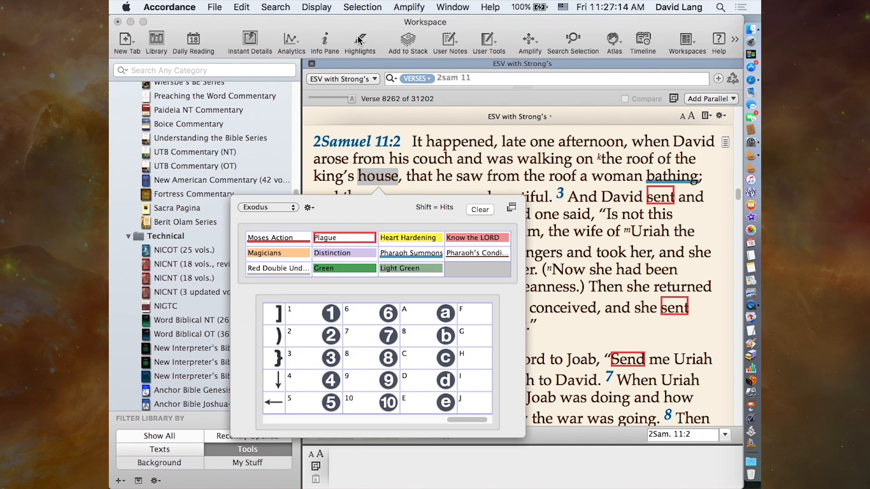
{"action": "left_click", "coordinate": [458, 237]}
{"action": "left_click", "coordinate": [490, 178]}
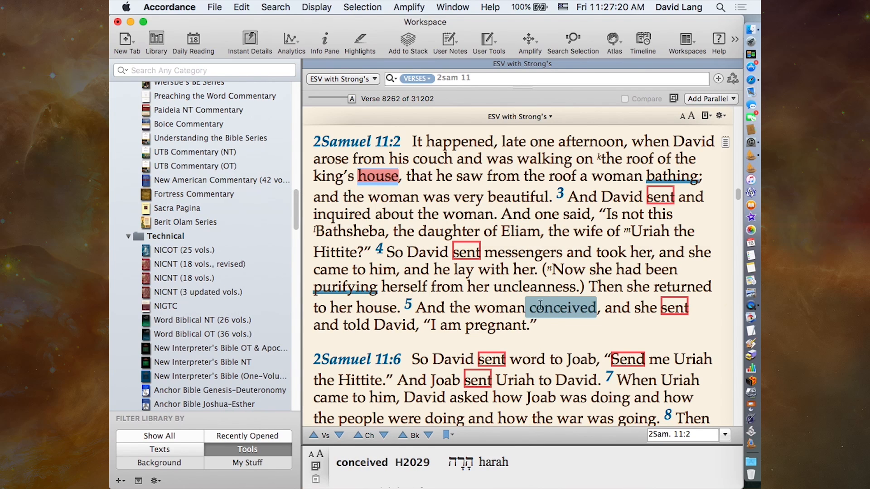
- Highlight both occurrences of "house" in 2 Samuel 11:8 with the Know the LORD style
{"action": "scroll", "coordinate": [481, 307], "scroll_direction": "down", "scroll_amount": 8}
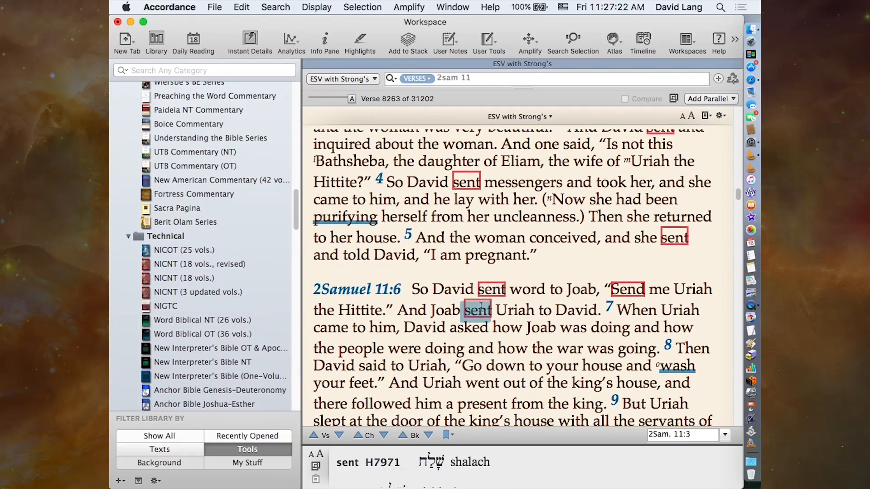
{"action": "scroll", "coordinate": [458, 318], "scroll_direction": "down", "scroll_amount": 1}
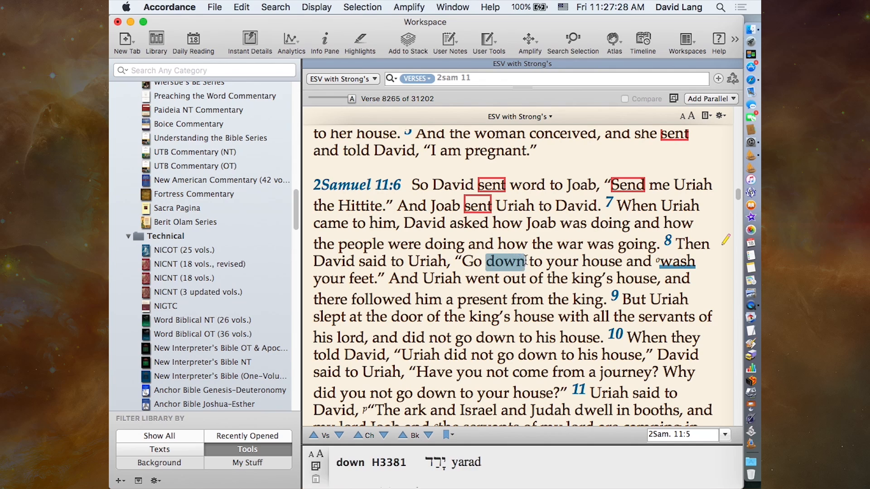
{"action": "double_click", "coordinate": [600, 263]}
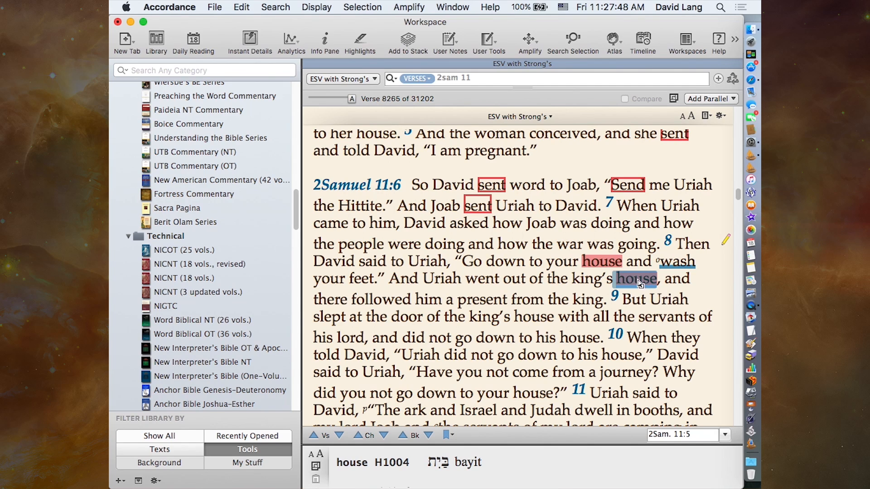
- Search the ESVS text for the word "house", taken from 2 Samuel 11:9
{"action": "double_click", "coordinate": [529, 314]}
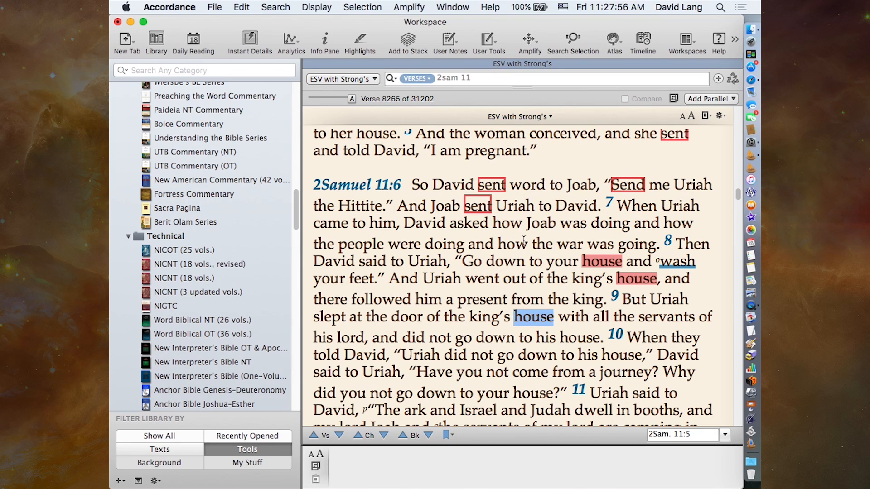
{"action": "left_click", "coordinate": [529, 40]}
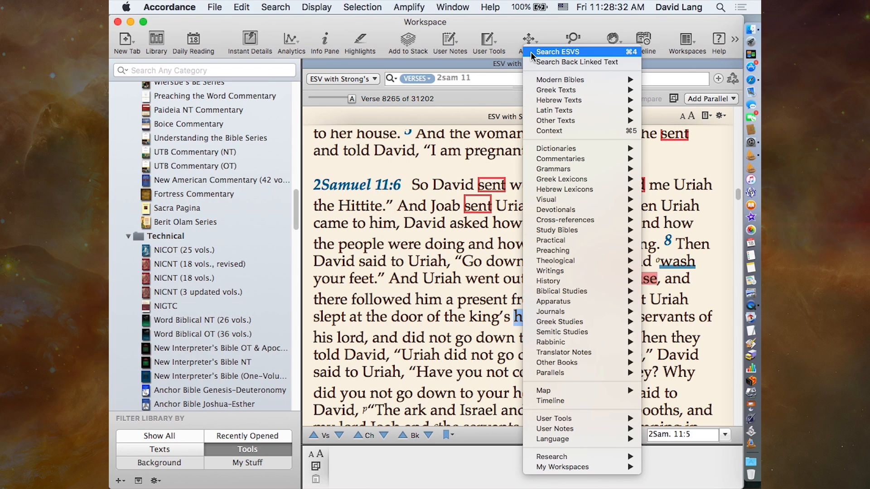
{"action": "left_click", "coordinate": [557, 52]}
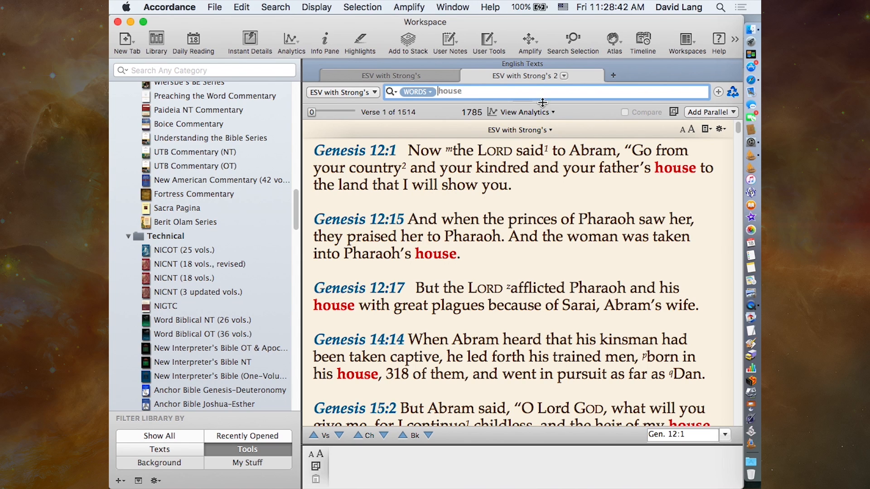
- Limit the "house" word search to 2sam 11 with the RANGE command and look through the matching verses
{"action": "mouse_move", "coordinate": [673, 171]}
{"action": "left_click", "coordinate": [270, 7]}
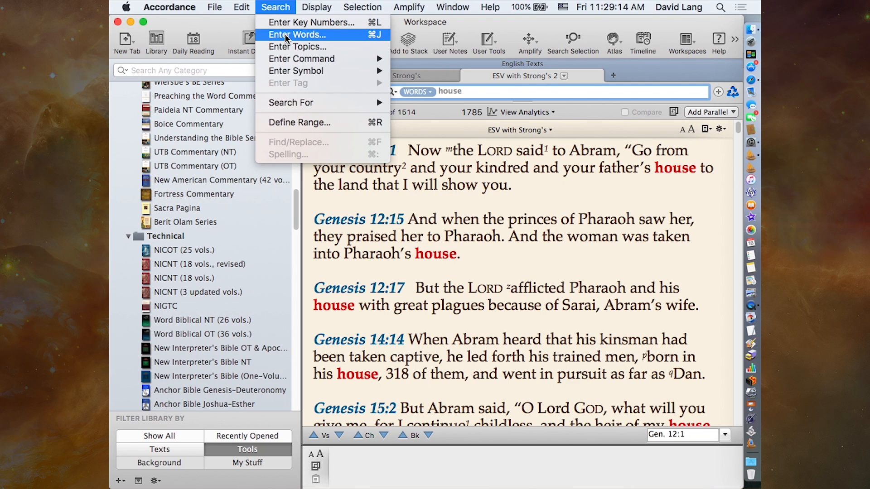
{"action": "mouse_move", "coordinate": [281, 59]}
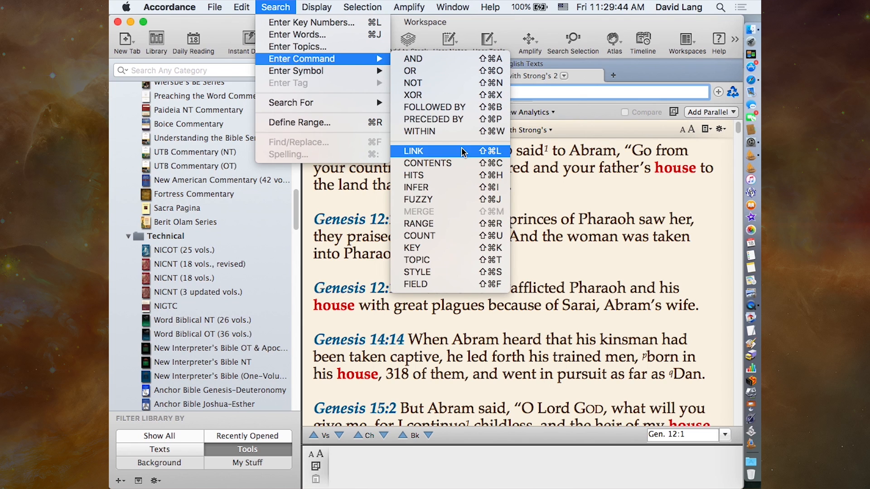
{"action": "left_click", "coordinate": [447, 224]}
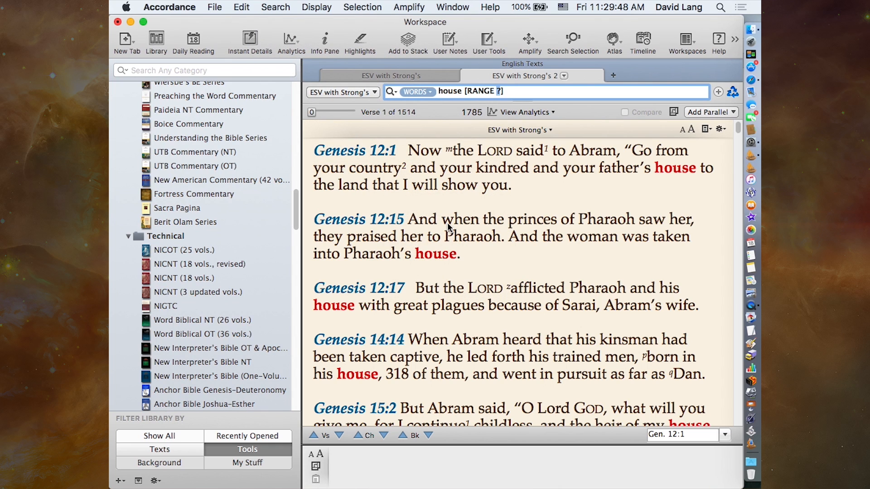
{"action": "type", "text": "2sam 11"}
{"action": "key", "text": "Return"}
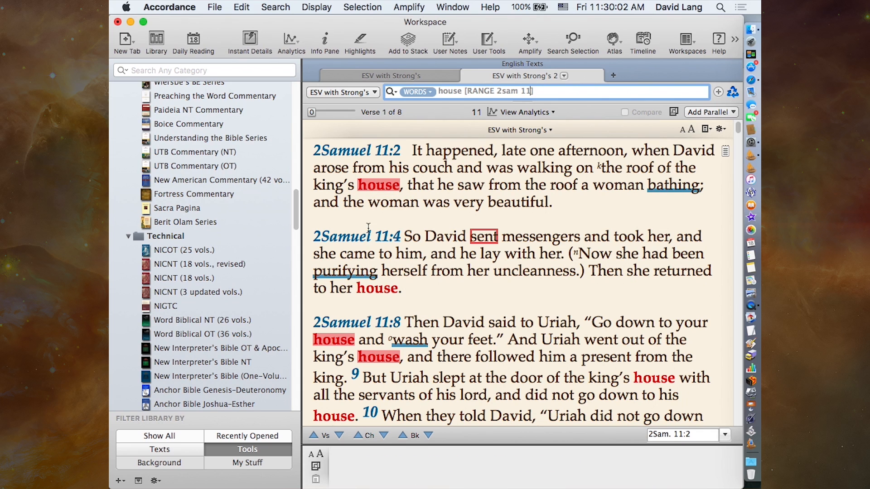
{"action": "mouse_move", "coordinate": [380, 289]}
{"action": "scroll", "coordinate": [497, 310], "scroll_direction": "down", "scroll_amount": 5}
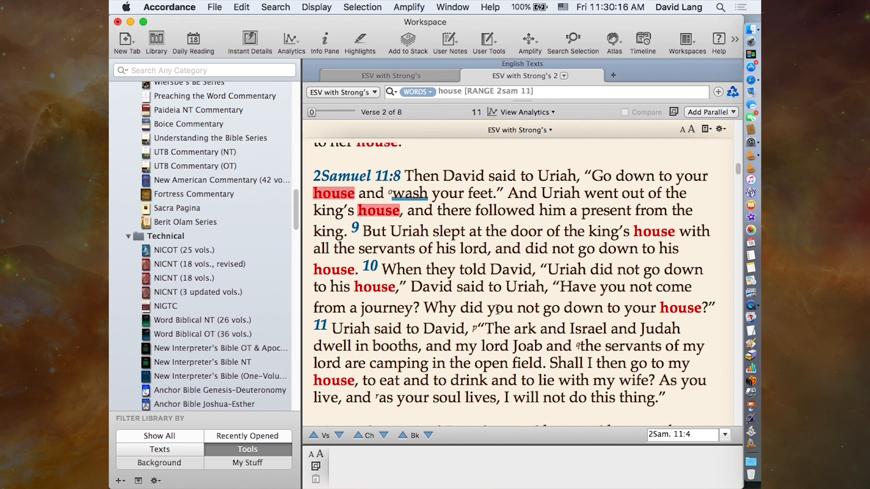
- Highlight every "house" hit in the 2 Samuel 11 search results with the Know the LORD style and look through the verses
{"action": "scroll", "coordinate": [497, 310], "scroll_direction": "down", "scroll_amount": 1}
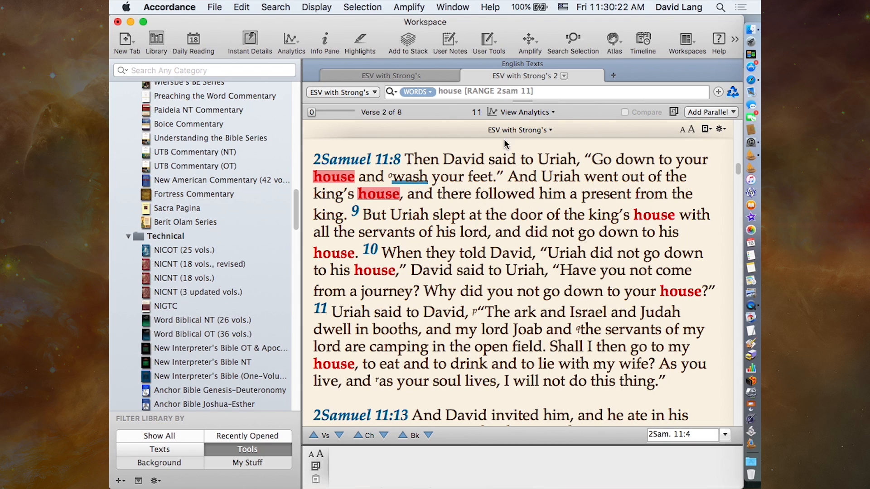
{"action": "left_click", "coordinate": [359, 41]}
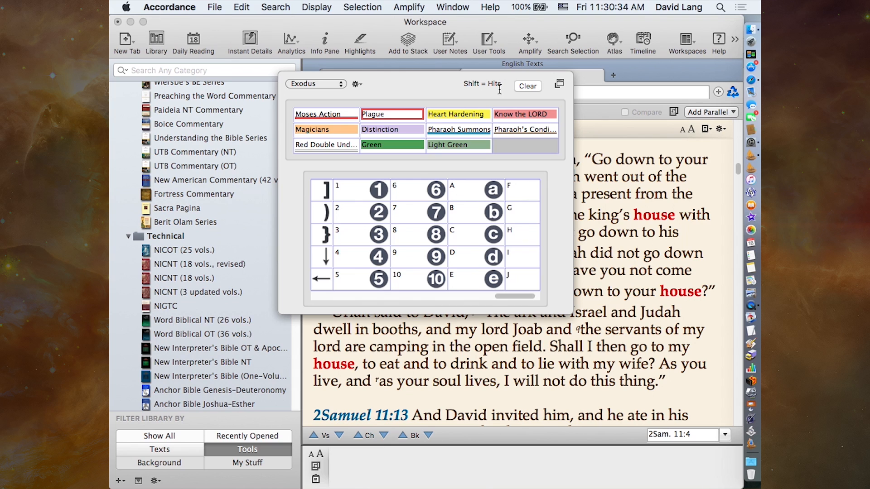
{"action": "left_click", "coordinate": [511, 115], "text": "shift"}
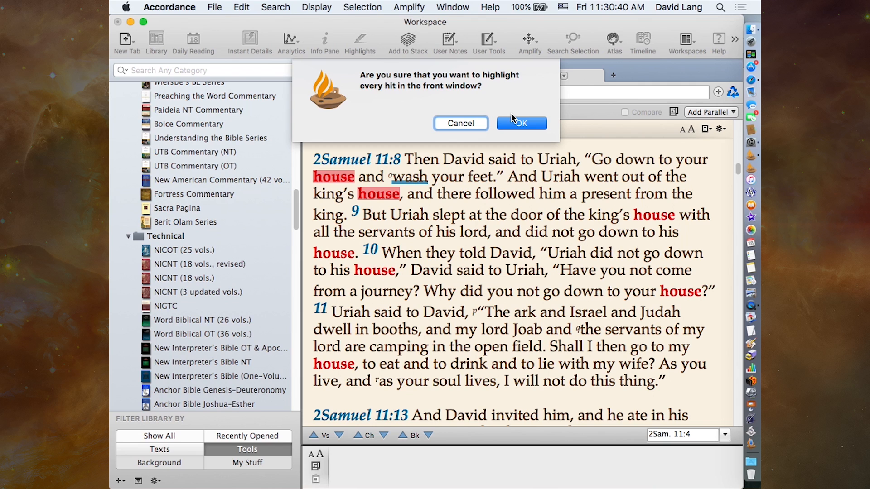
{"action": "left_click", "coordinate": [507, 124]}
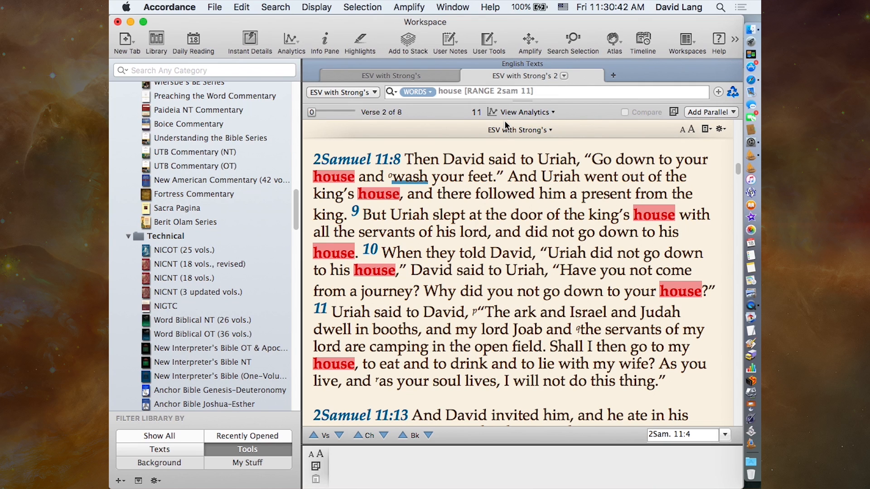
{"action": "scroll", "coordinate": [530, 326], "scroll_direction": "down", "scroll_amount": 8}
{"action": "scroll", "coordinate": [540, 334], "scroll_direction": "up", "scroll_amount": 5}
{"action": "scroll", "coordinate": [540, 335], "scroll_direction": "up", "scroll_amount": 4}
{"action": "scroll", "coordinate": [540, 335], "scroll_direction": "up", "scroll_amount": 1}
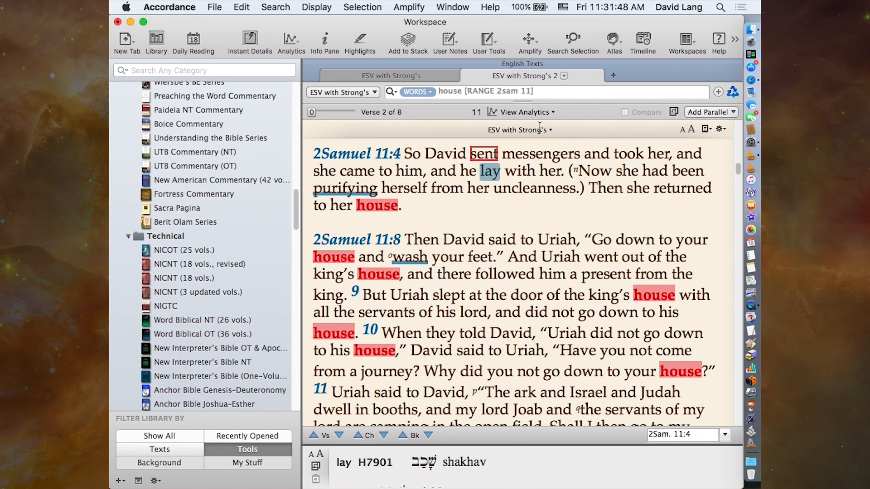
- Replace the "house" search with a STYLE command search for "Know" and look through the verses carrying that highlight style
{"action": "left_click", "coordinate": [537, 92]}
{"action": "left_click_drag", "start_coordinate": [537, 91], "coordinate": [448, 81]}
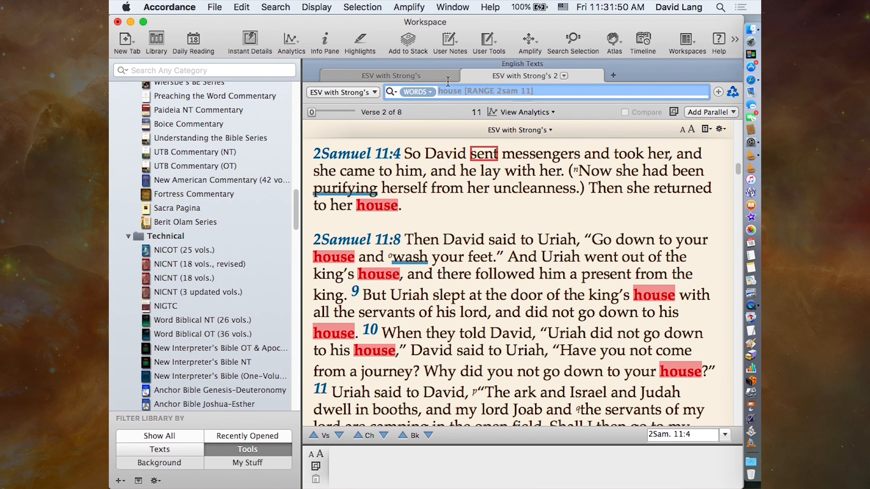
{"action": "left_click", "coordinate": [275, 7]}
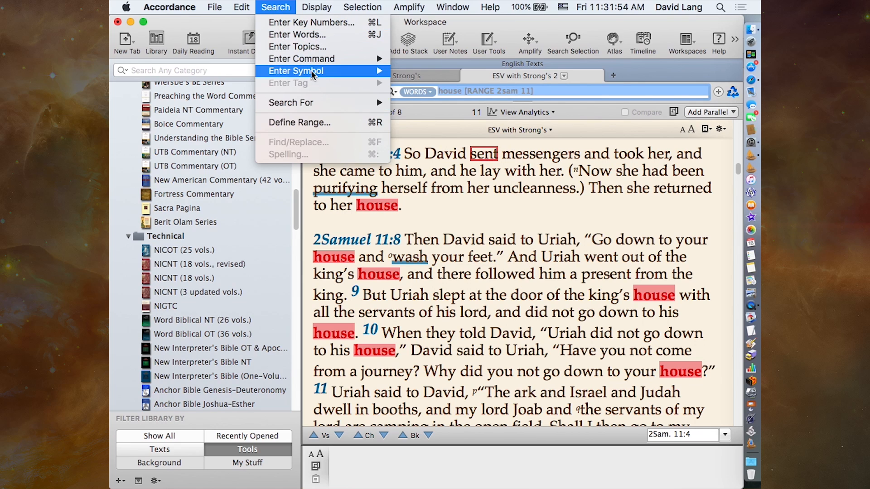
{"action": "mouse_move", "coordinate": [320, 59]}
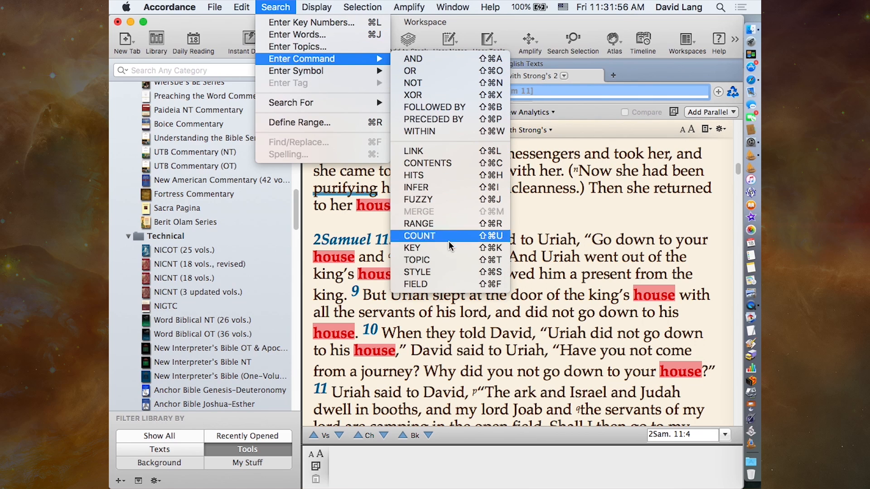
{"action": "left_click", "coordinate": [450, 271]}
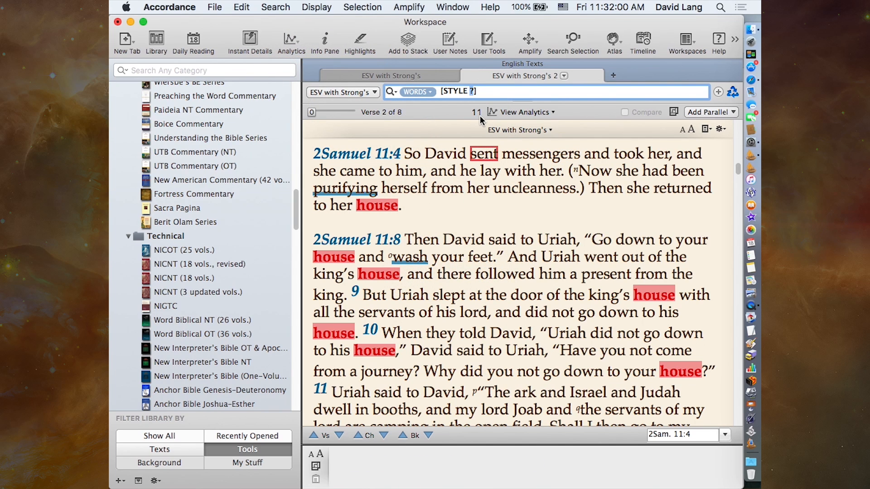
{"action": "left_click", "coordinate": [365, 40]}
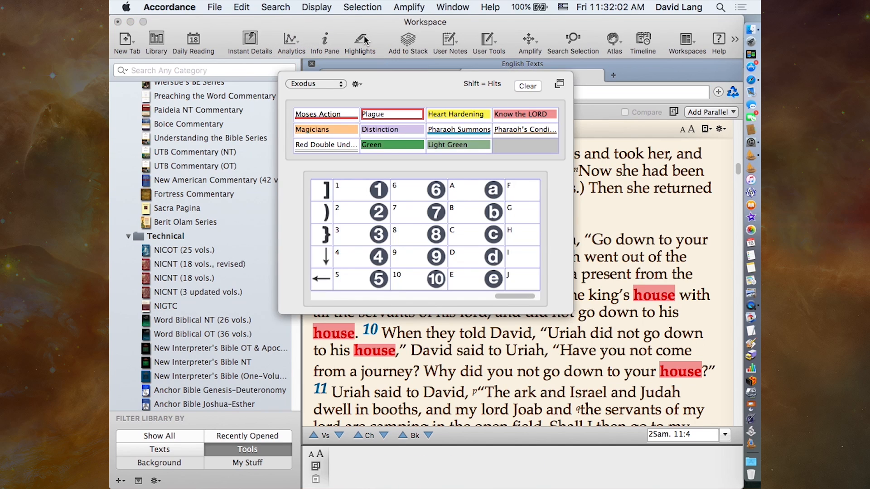
{"action": "left_click", "coordinate": [365, 40]}
{"action": "type", "text": "Know"}
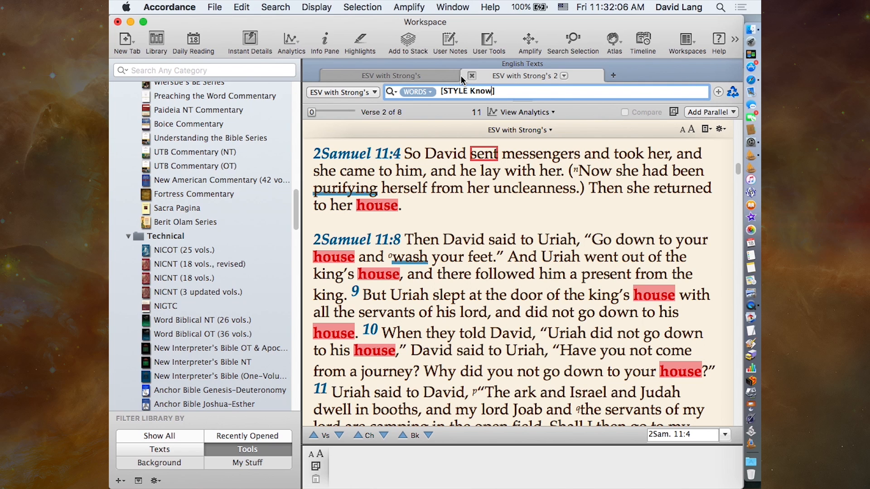
{"action": "key", "text": "Return"}
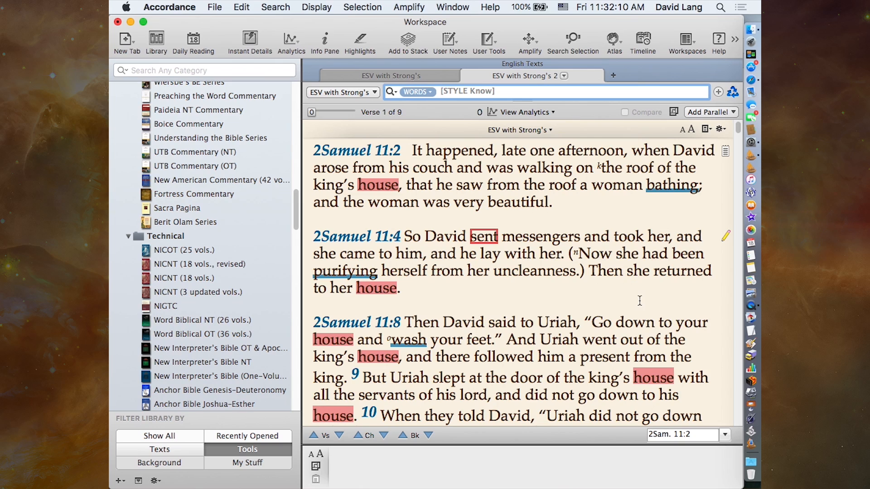
{"action": "scroll", "coordinate": [577, 390], "scroll_direction": "down", "scroll_amount": 5}
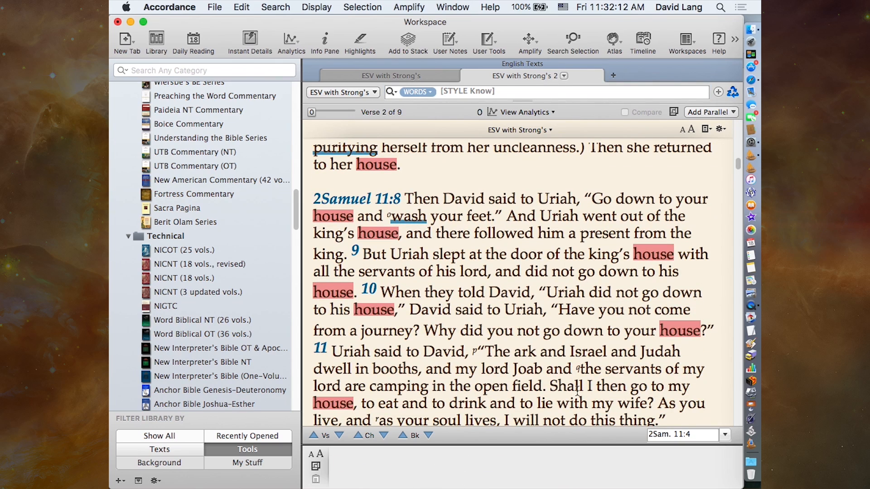
{"action": "scroll", "coordinate": [577, 391], "scroll_direction": "down", "scroll_amount": 5}
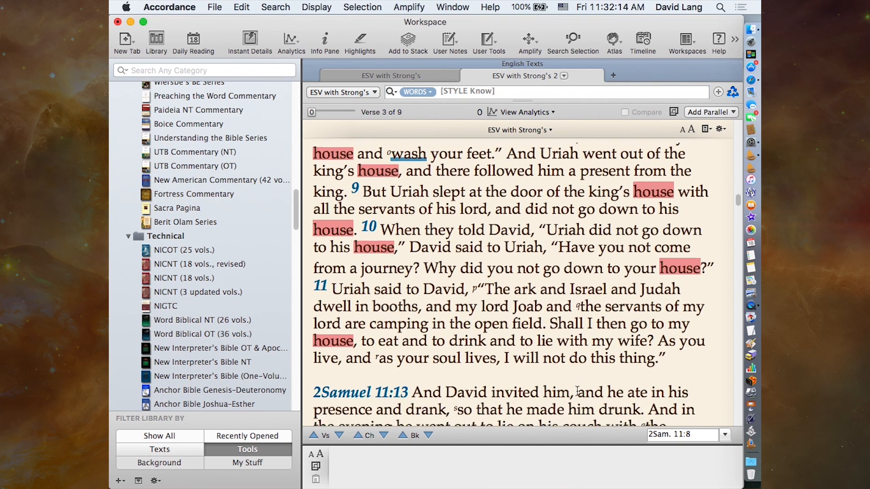
{"action": "scroll", "coordinate": [577, 391], "scroll_direction": "down", "scroll_amount": 10}
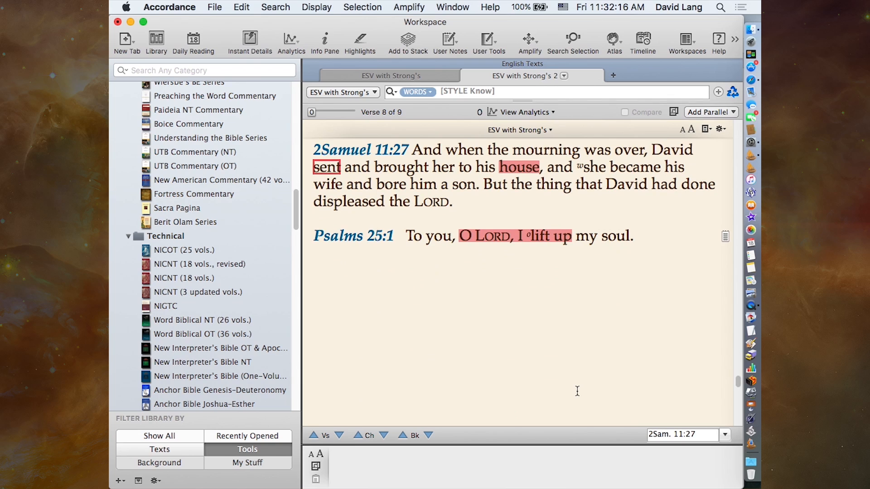
{"action": "scroll", "coordinate": [577, 391], "scroll_direction": "up", "scroll_amount": 20}
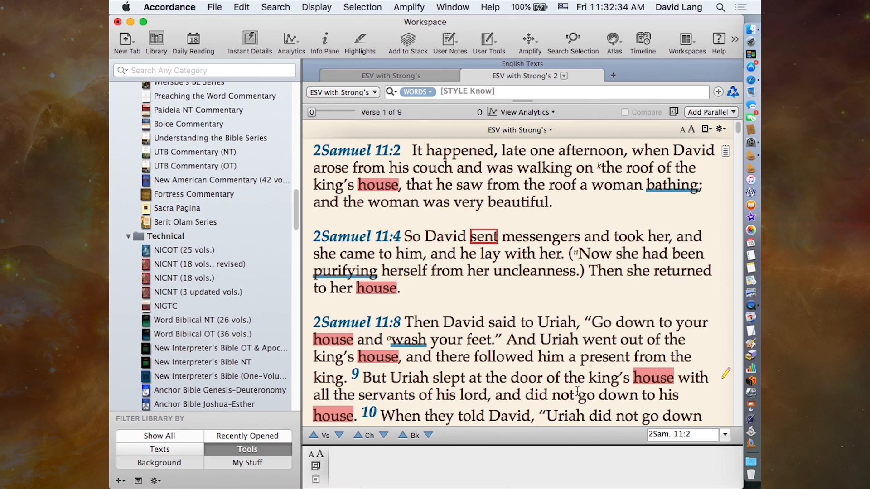
- Narrow the Know style search to verses that also contain "house", joining the two terms with the AND command
{"action": "left_click", "coordinate": [508, 91]}
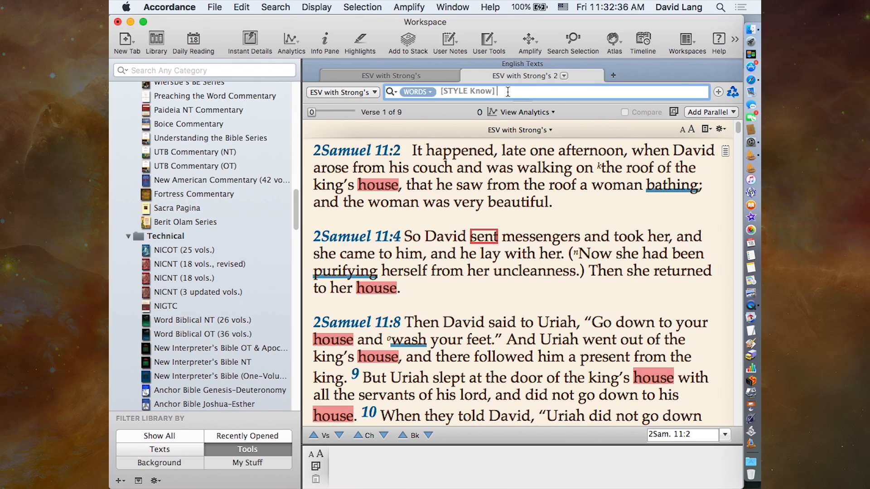
{"action": "type", "text": "house"}
{"action": "key", "text": "Down"}
{"action": "key", "text": "Return"}
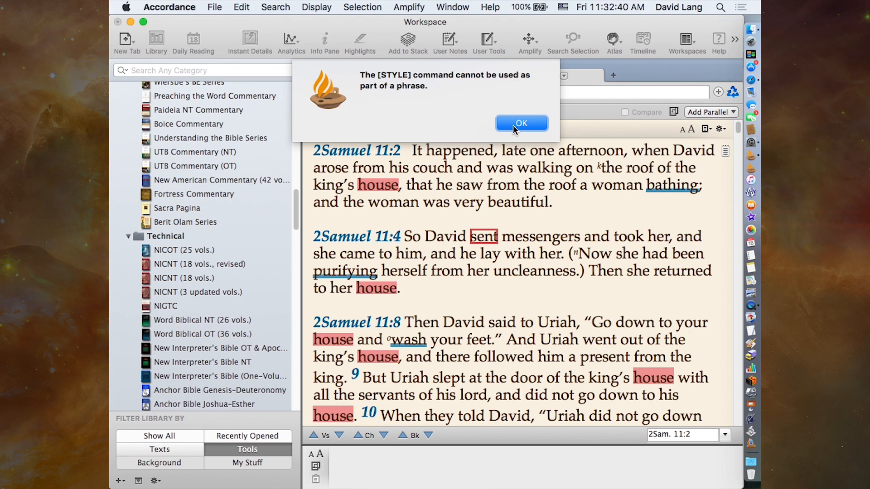
{"action": "left_click", "coordinate": [513, 125]}
{"action": "left_click", "coordinate": [498, 91]}
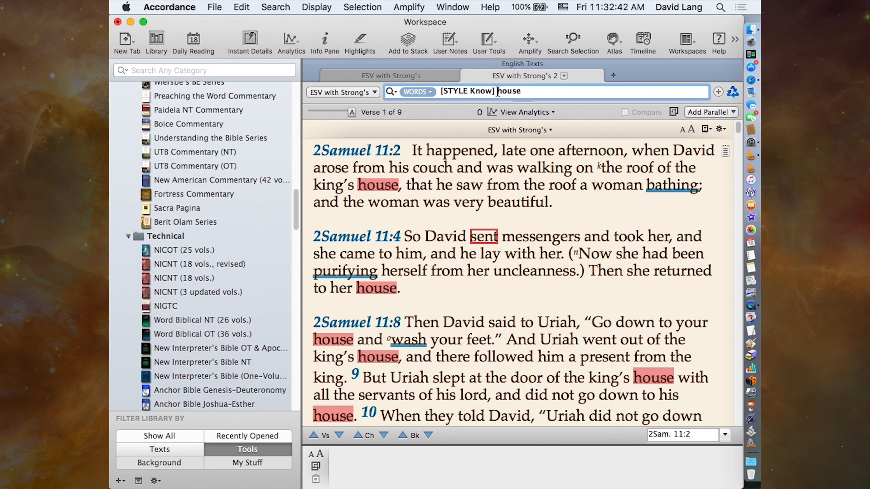
{"action": "key", "text": "super+ampersand"}
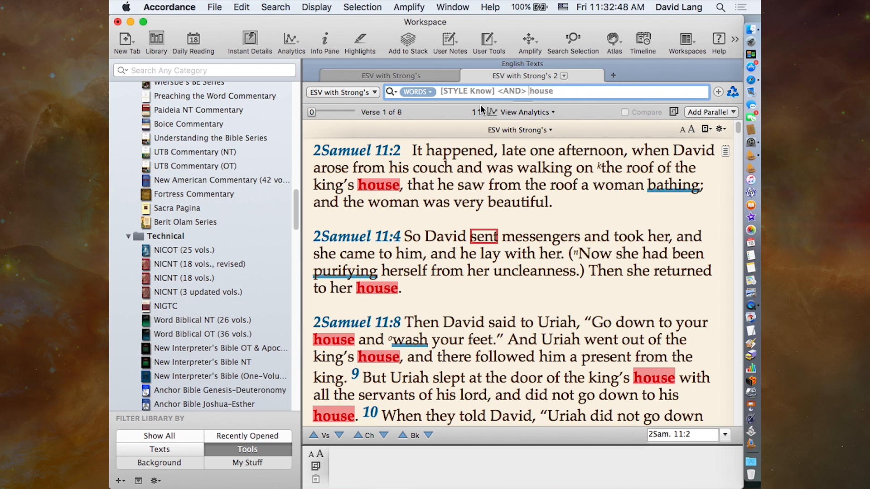
- Show the word count Analysis for the combined style and "house" search and close it after viewing
{"action": "left_click", "coordinate": [542, 112]}
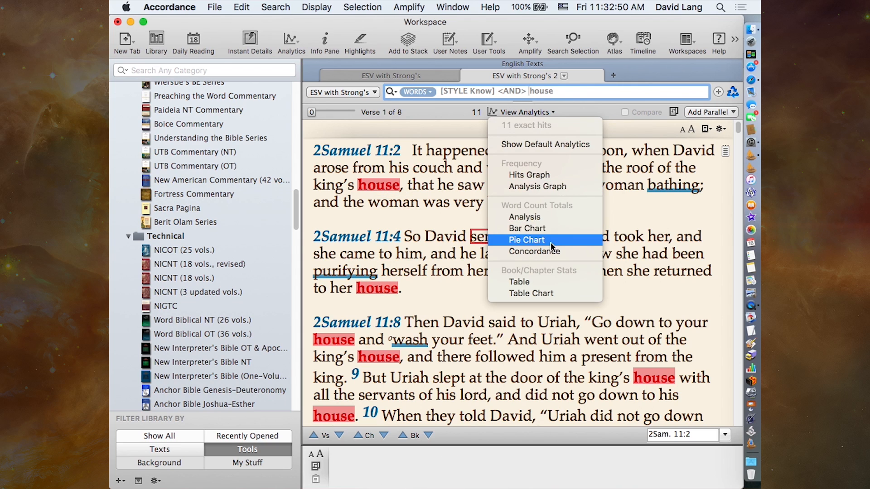
{"action": "left_click", "coordinate": [558, 216]}
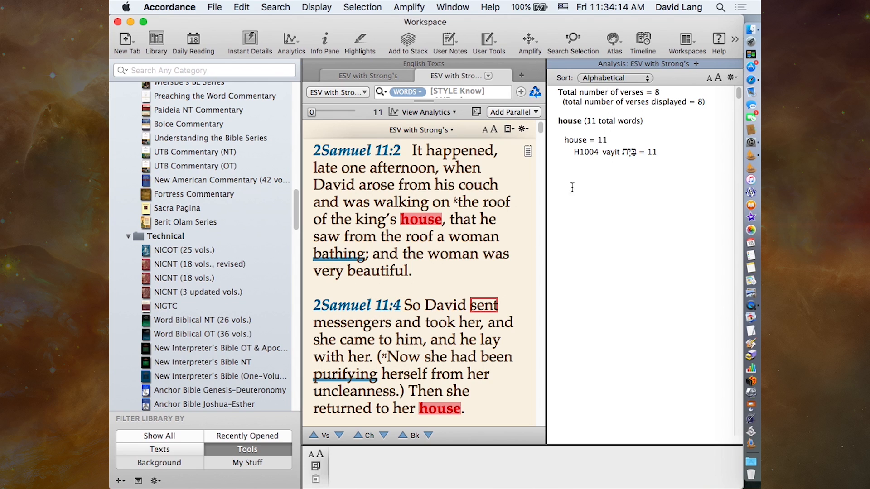
{"action": "left_click", "coordinate": [556, 64]}
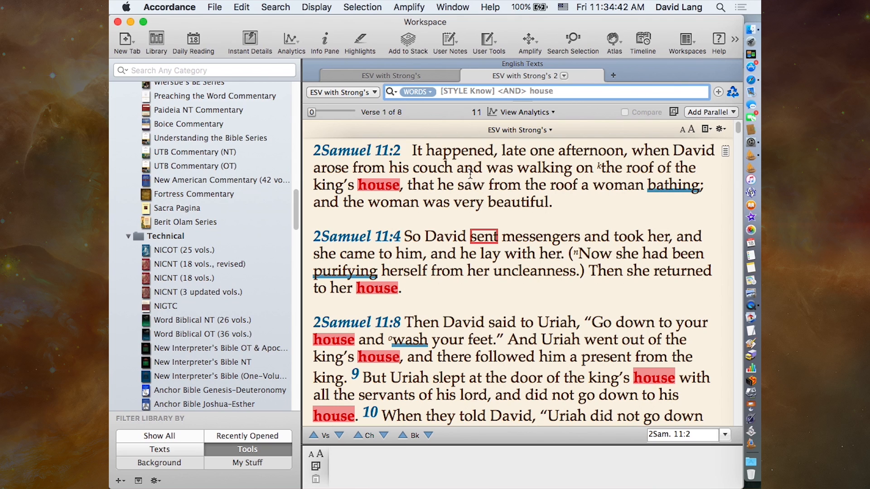
{"action": "mouse_move", "coordinate": [478, 179]}
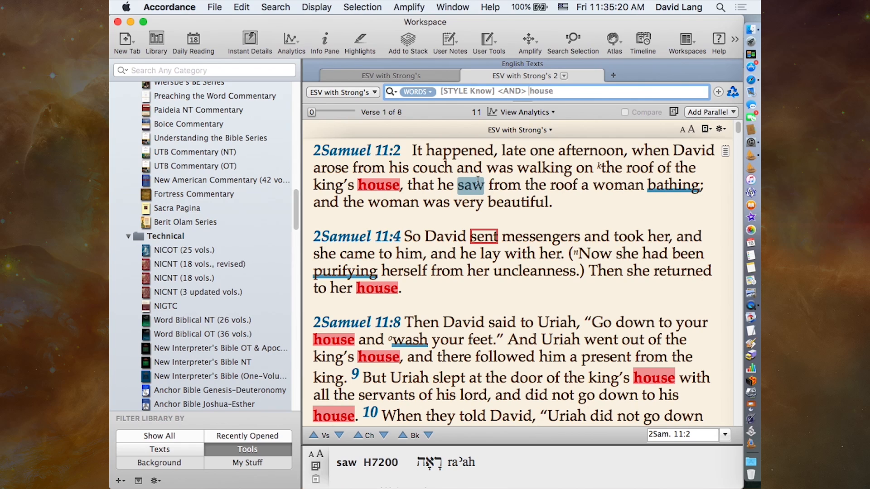
- Hide the library and add the selected text of 2 Samuel 11:8-11 to the 2 Sam 11 Sermon stack
{"action": "left_click", "coordinate": [156, 42]}
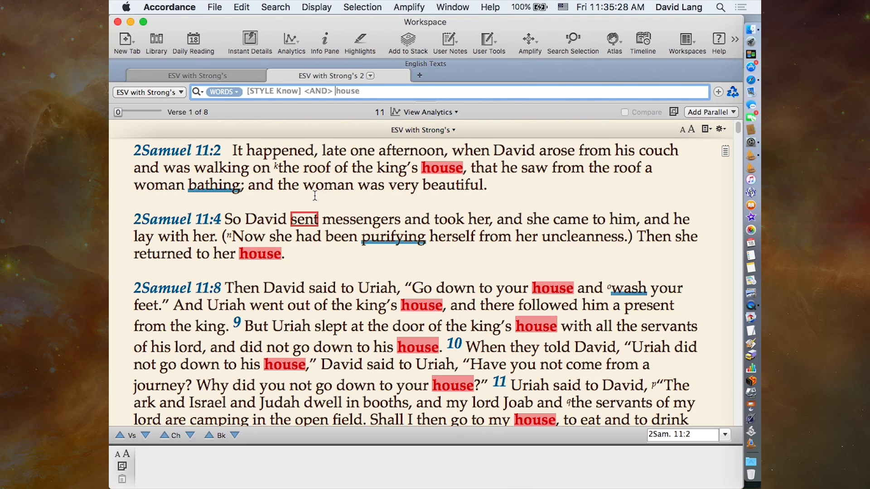
{"action": "scroll", "coordinate": [417, 275], "scroll_direction": "down", "scroll_amount": 1}
{"action": "scroll", "coordinate": [417, 274], "scroll_direction": "down", "scroll_amount": 5}
{"action": "left_click_drag", "start_coordinate": [156, 202], "coordinate": [676, 352]}
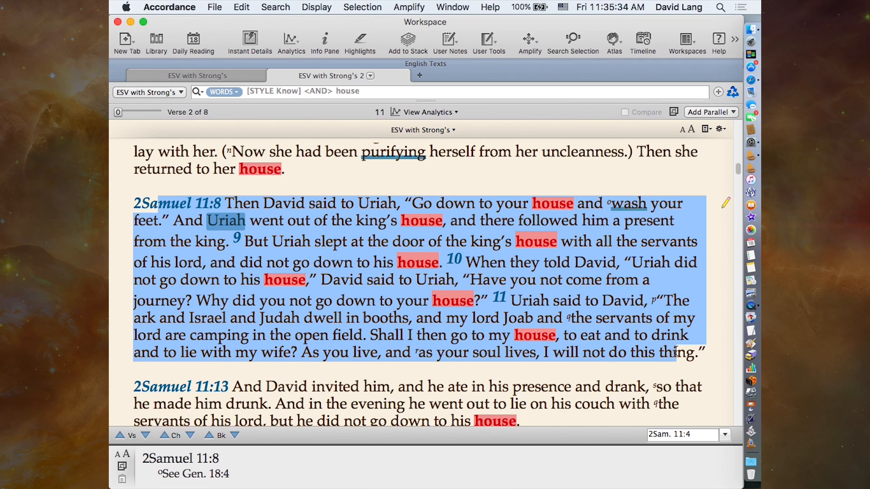
{"action": "left_click", "coordinate": [408, 42]}
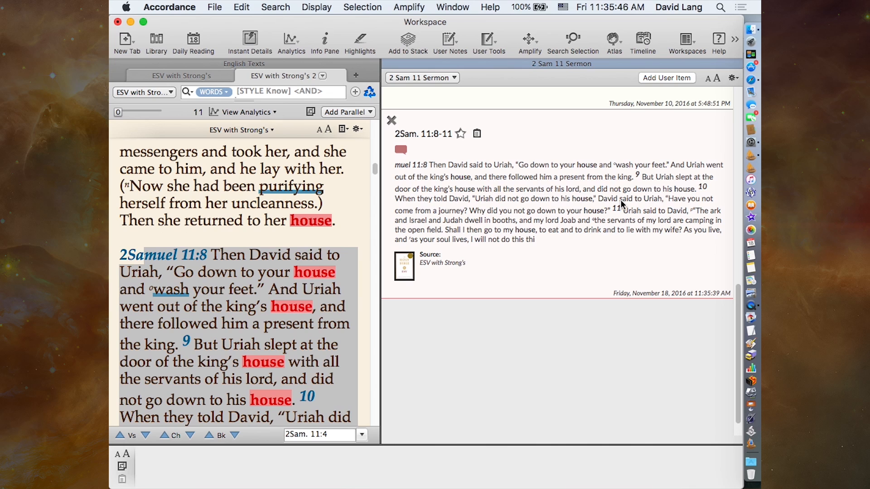
- Look through the saved passages, image, user item and comments in the 2 Sam 11 Sermon stack
{"action": "scroll", "coordinate": [621, 204], "scroll_direction": "up", "scroll_amount": 5}
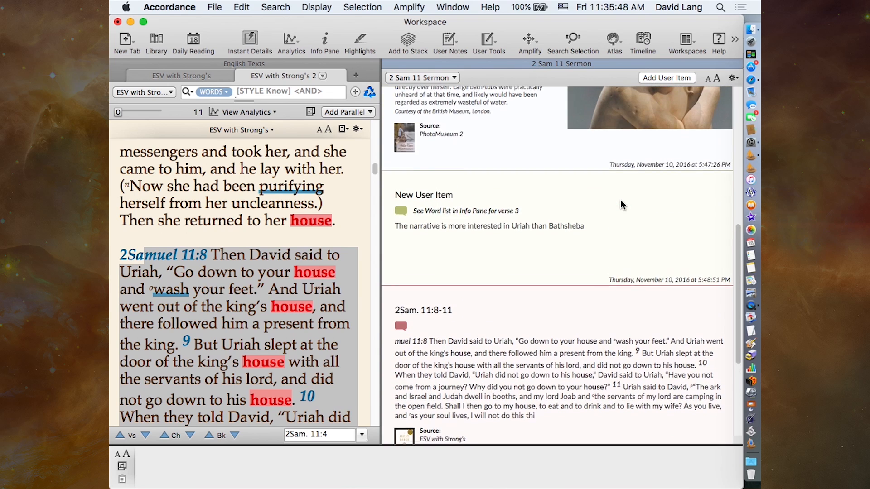
{"action": "scroll", "coordinate": [620, 203], "scroll_direction": "down", "scroll_amount": 5}
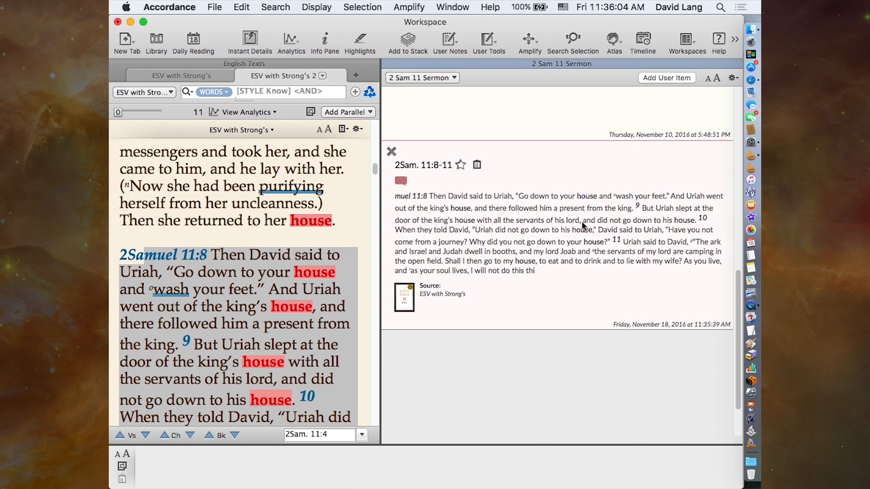
{"action": "scroll", "coordinate": [584, 227], "scroll_direction": "up", "scroll_amount": 3}
{"action": "scroll", "coordinate": [584, 226], "scroll_direction": "up", "scroll_amount": 10}
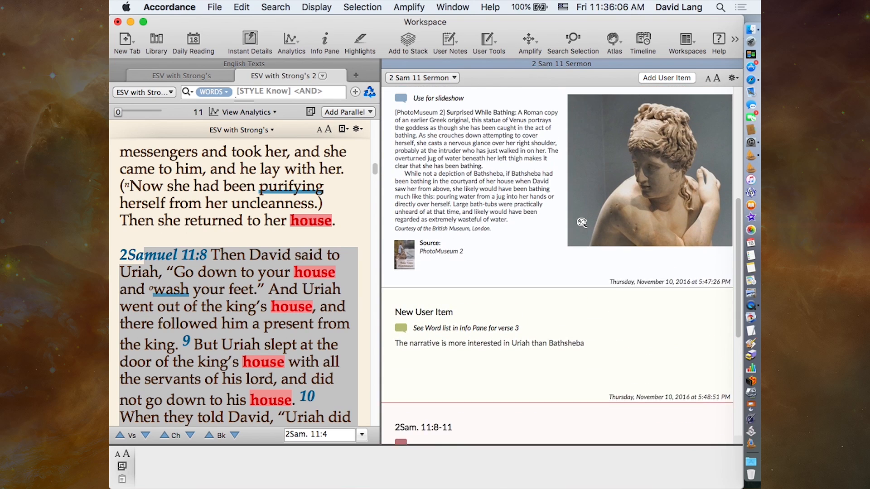
{"action": "scroll", "coordinate": [581, 222], "scroll_direction": "up", "scroll_amount": 3}
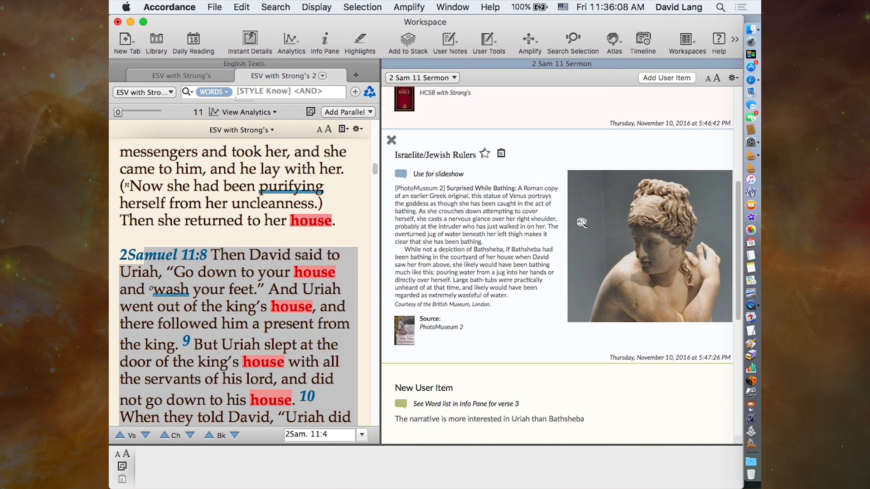
{"action": "scroll", "coordinate": [583, 224], "scroll_direction": "up", "scroll_amount": 7}
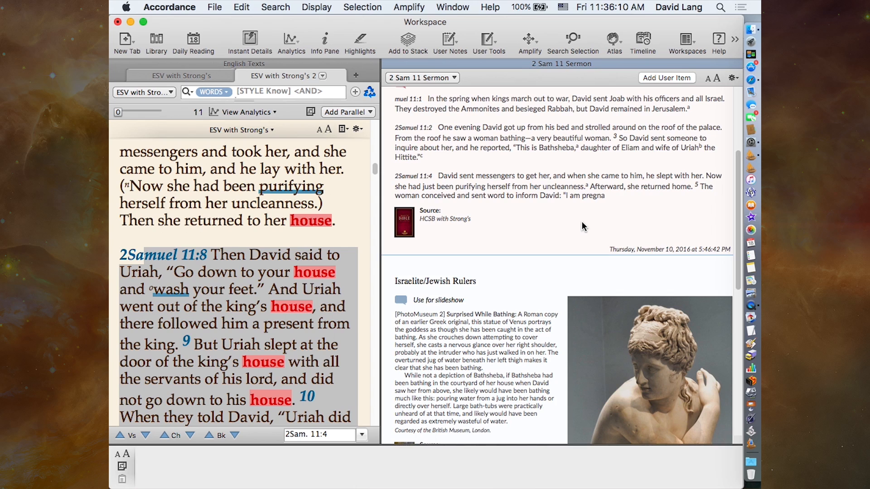
{"action": "scroll", "coordinate": [583, 227], "scroll_direction": "down", "scroll_amount": 10}
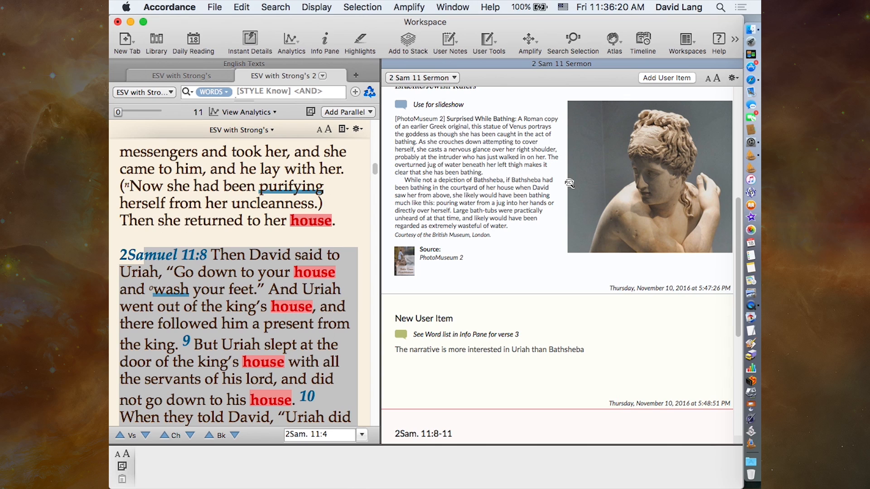
{"action": "scroll", "coordinate": [569, 182], "scroll_direction": "up", "scroll_amount": 10}
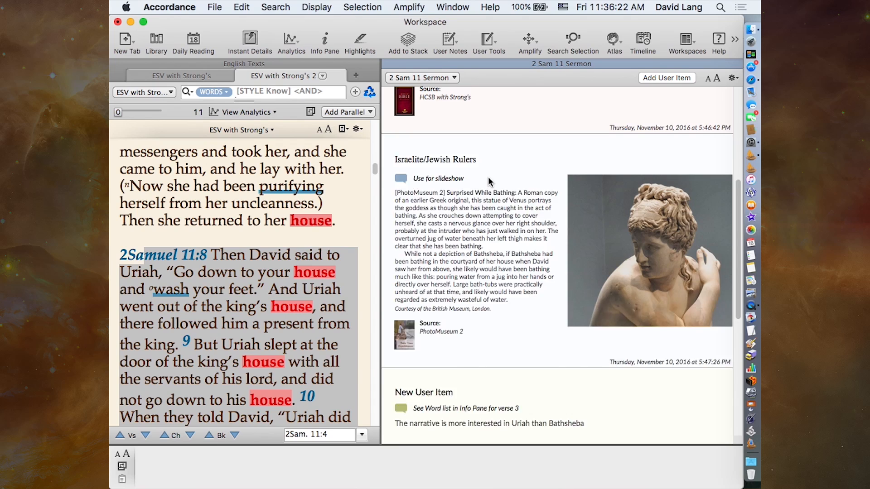
{"action": "scroll", "coordinate": [490, 181], "scroll_direction": "up", "scroll_amount": 6}
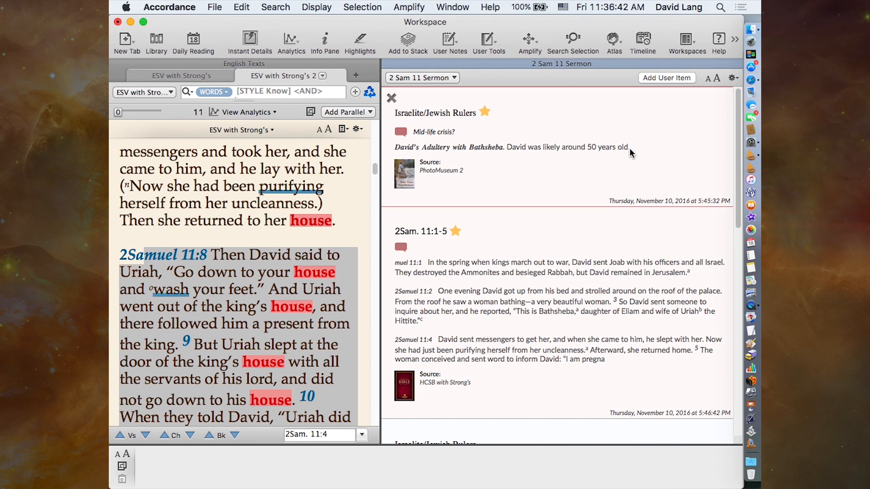
- Open the PhotoMuseum 2 source passage of the Mid-life crisis stack item and close it after viewing
{"action": "left_click", "coordinate": [424, 133]}
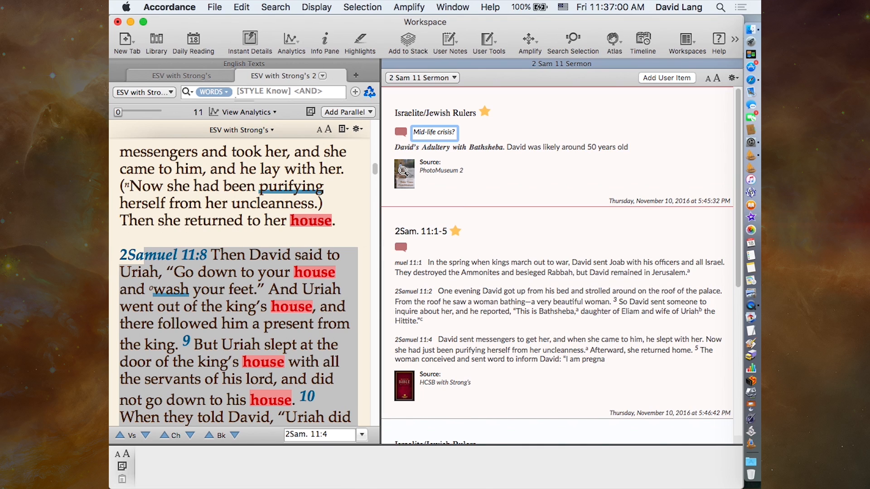
{"action": "left_click", "coordinate": [403, 174]}
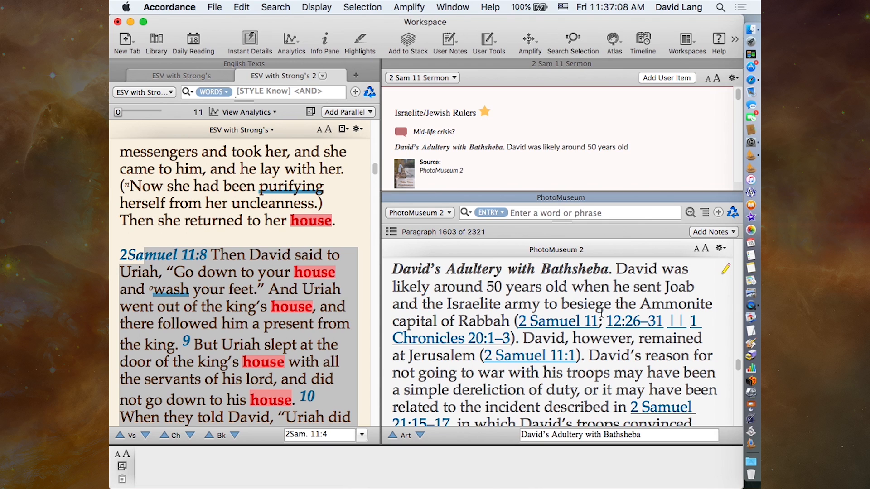
{"action": "left_click", "coordinate": [390, 198]}
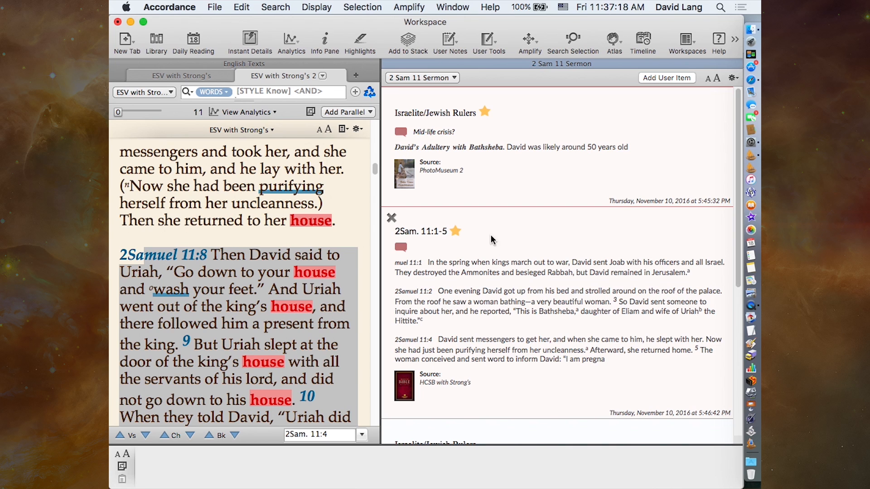
- Add the comment "look how frequently house is used in this parapgraph" to the 2Sam. 11:8-11 item in the stack
{"action": "scroll", "coordinate": [514, 326], "scroll_direction": "down", "scroll_amount": 5}
{"action": "scroll", "coordinate": [515, 326], "scroll_direction": "down", "scroll_amount": 8}
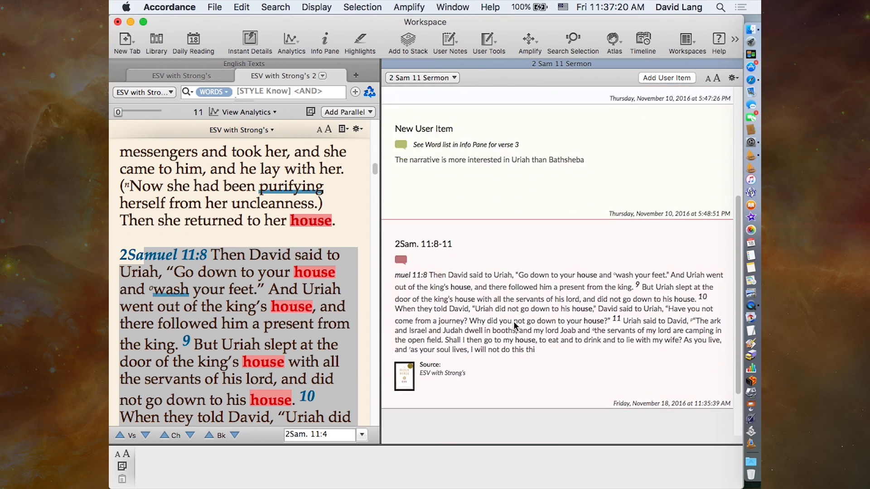
{"action": "left_click", "coordinate": [416, 178]}
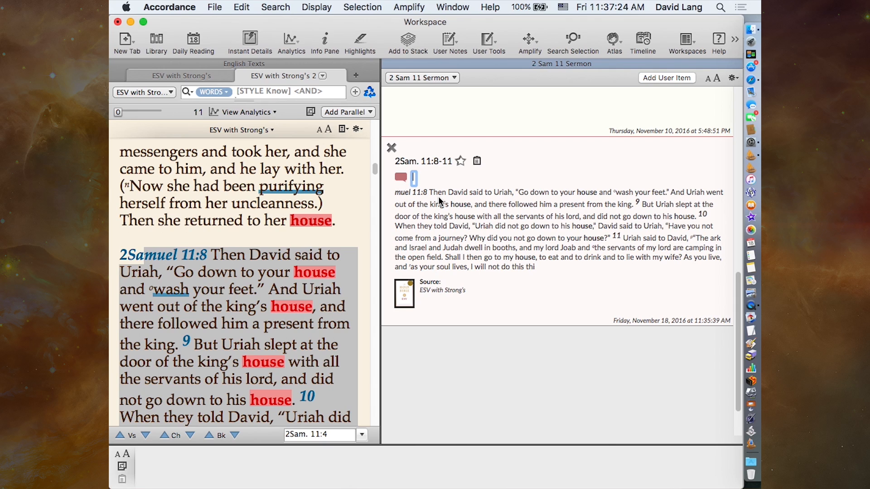
{"action": "type", "text": "look how frequently"}
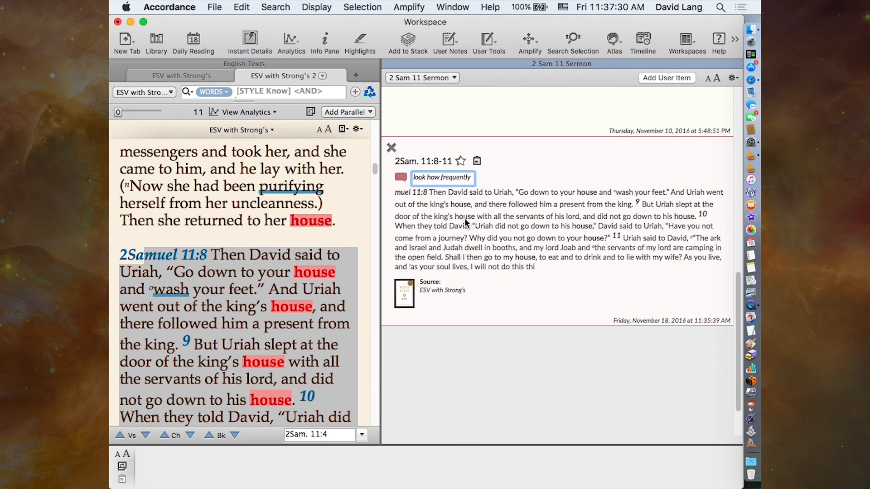
{"action": "type", "text": " house is used in"}
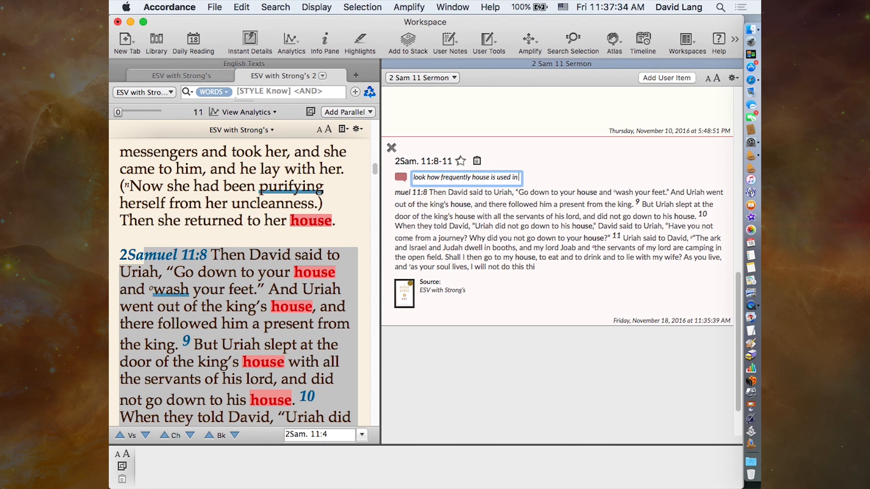
{"action": "type", "text": " this parapgraph"}
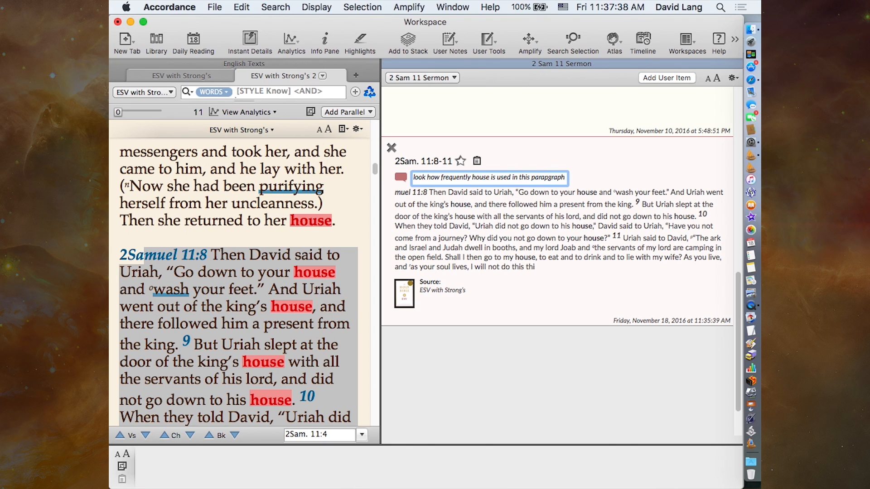
{"action": "left_click", "coordinate": [566, 207]}
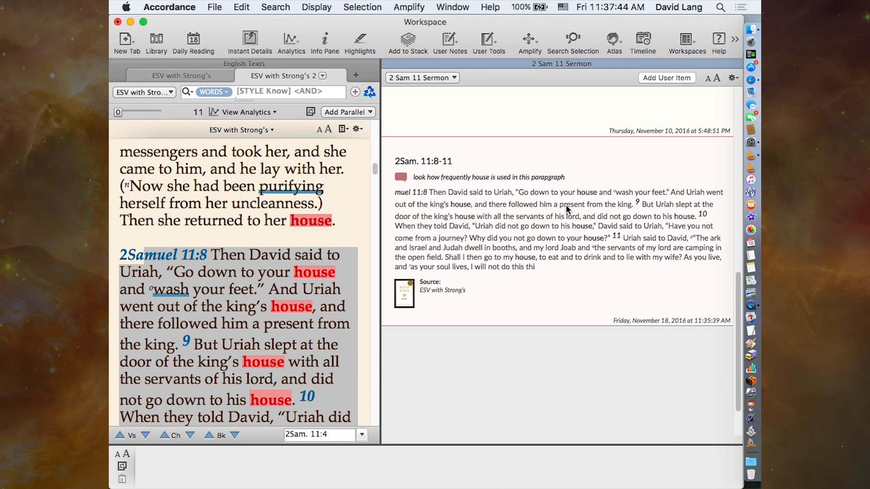
- Open the first stack item's PhotoMuseum 2 source and enlarge the close-up picture of the Tel Dan Inscription's highlighted words
{"action": "scroll", "coordinate": [498, 200], "scroll_direction": "up", "scroll_amount": 5}
{"action": "scroll", "coordinate": [498, 200], "scroll_direction": "up", "scroll_amount": 10}
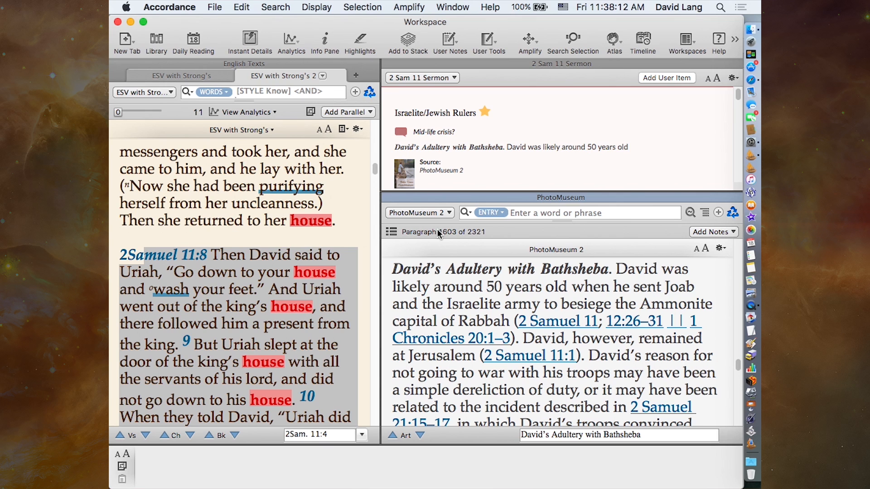
{"action": "scroll", "coordinate": [500, 320], "scroll_direction": "up", "scroll_amount": 10}
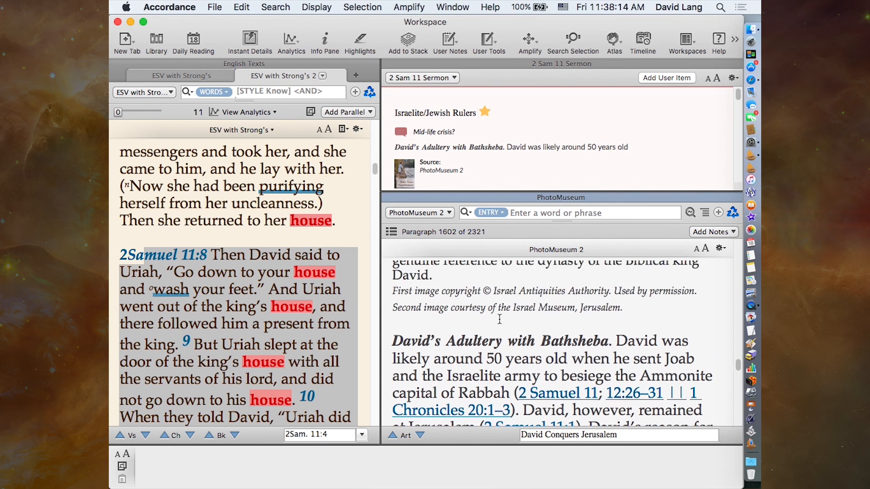
{"action": "scroll", "coordinate": [499, 320], "scroll_direction": "up", "scroll_amount": 10}
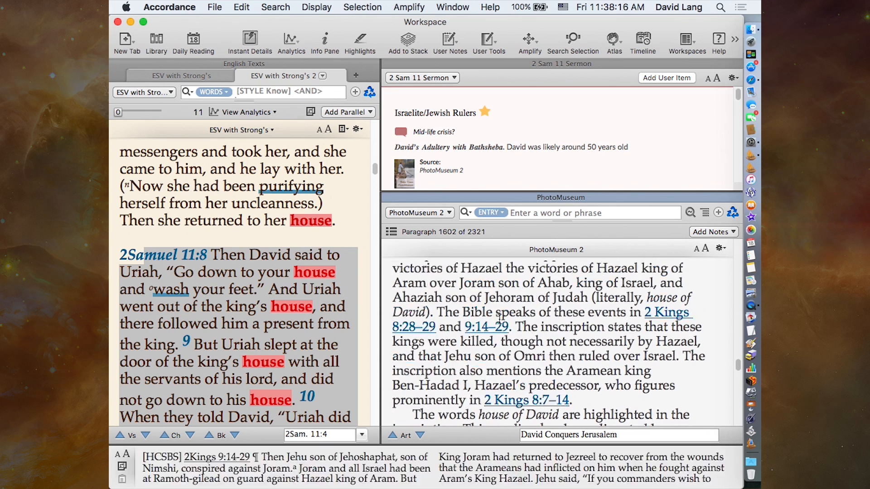
{"action": "scroll", "coordinate": [499, 320], "scroll_direction": "up", "scroll_amount": 10}
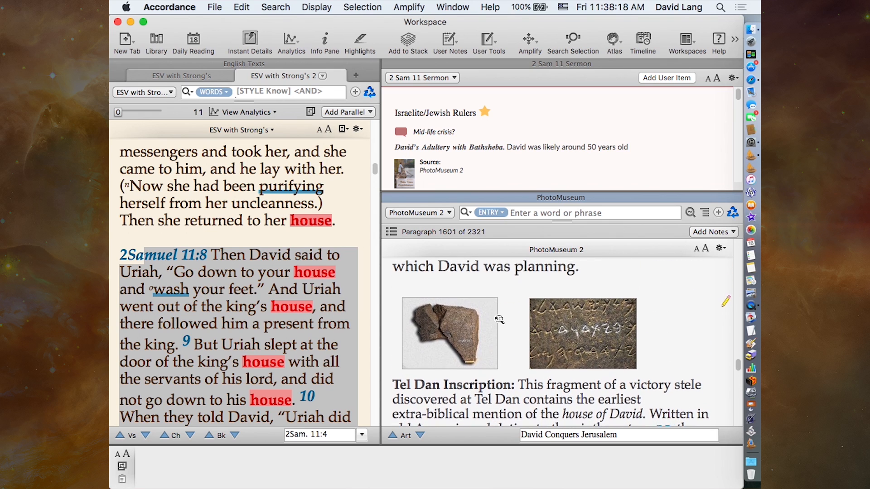
{"action": "scroll", "coordinate": [499, 319], "scroll_direction": "down", "scroll_amount": 4}
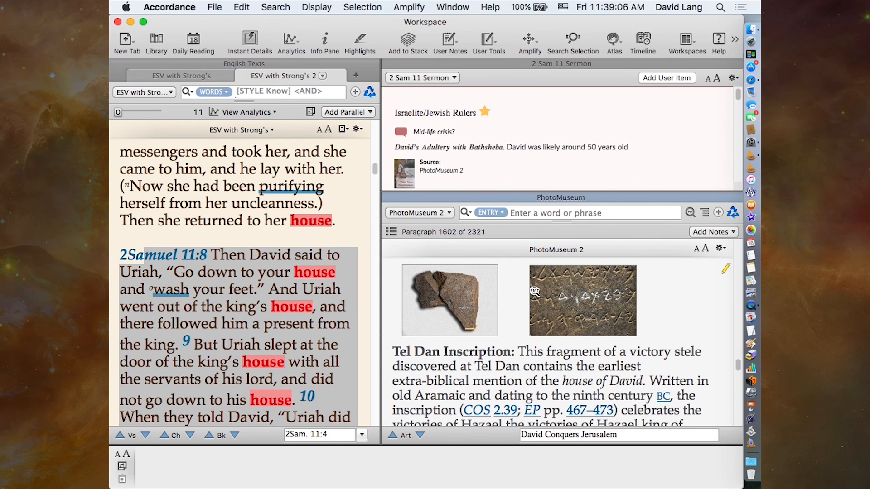
{"action": "left_click", "coordinate": [571, 288]}
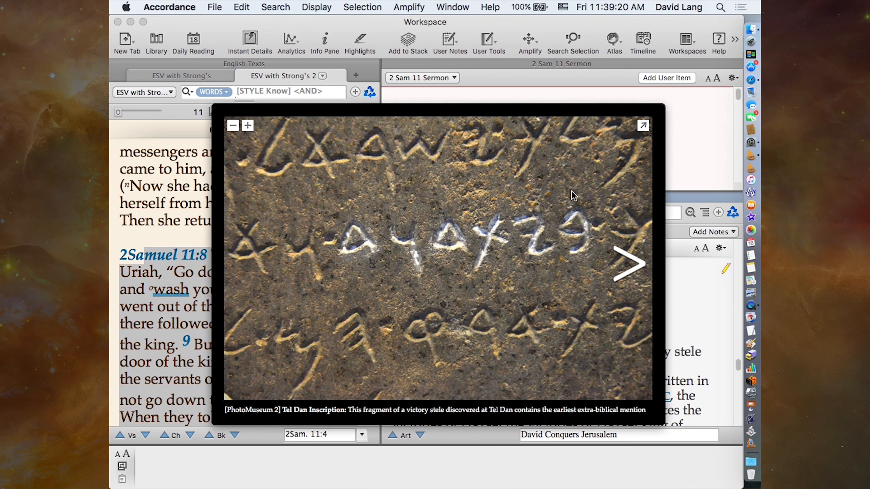
- Add the enlarged Tel Dan Inscription picture to the current 2 Sam 11 Sermon stack and close PhotoMuseum
{"action": "left_click", "coordinate": [365, 7]}
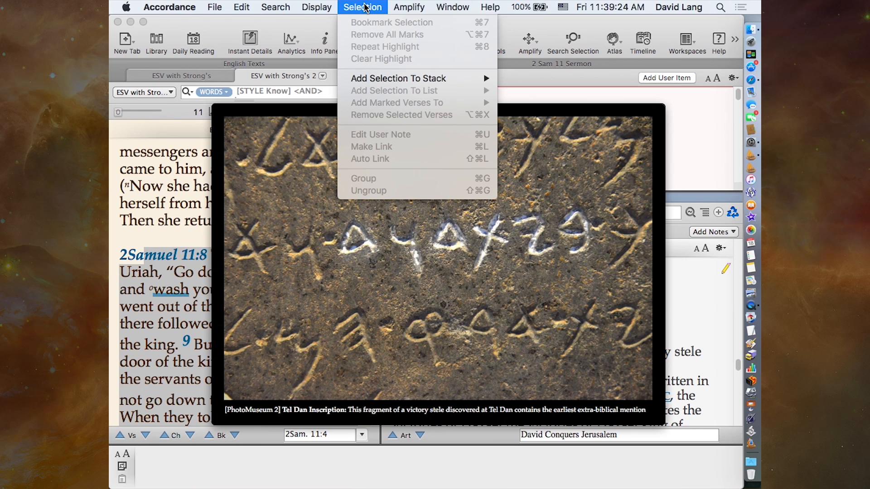
{"action": "mouse_move", "coordinate": [372, 82]}
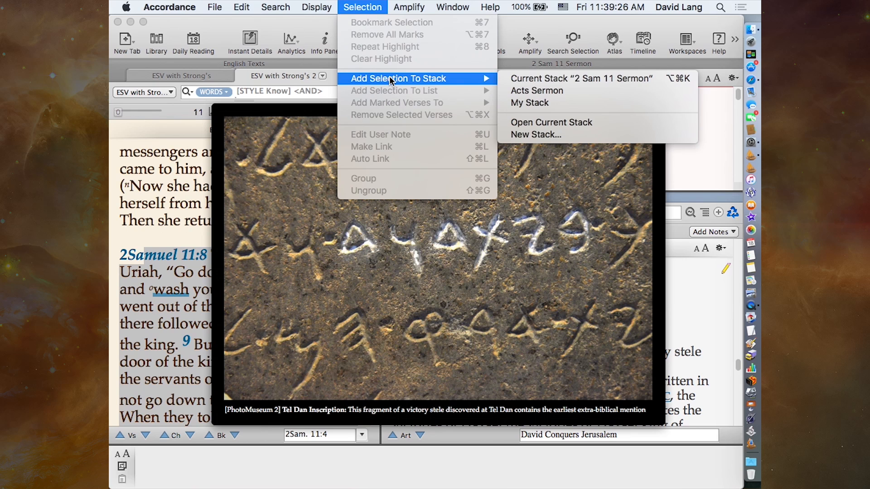
{"action": "left_click", "coordinate": [544, 80]}
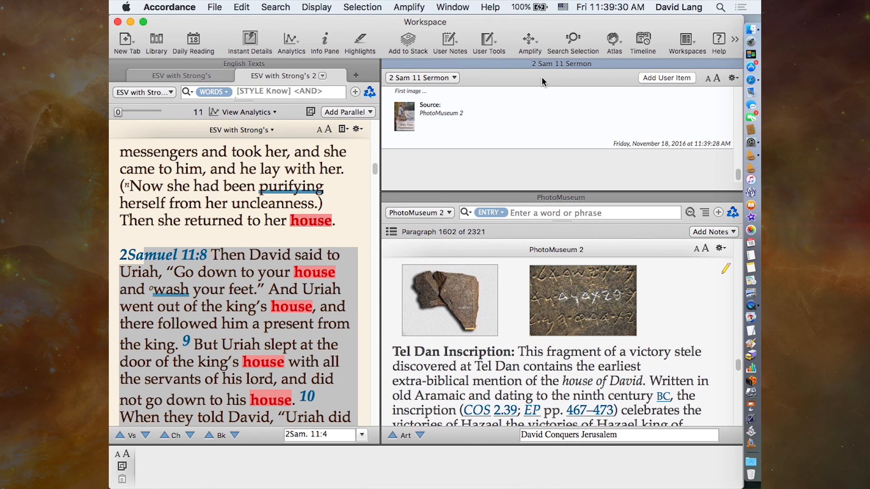
{"action": "left_click", "coordinate": [389, 197]}
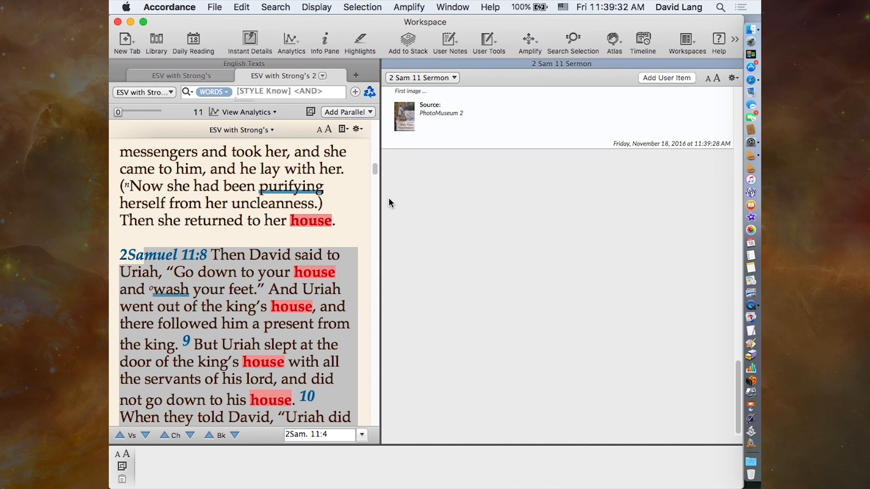
- Add the comment "Use for slideshow" to the Tel Dan Inscription picture item in the stack
{"action": "scroll", "coordinate": [490, 187], "scroll_direction": "up", "scroll_amount": 5}
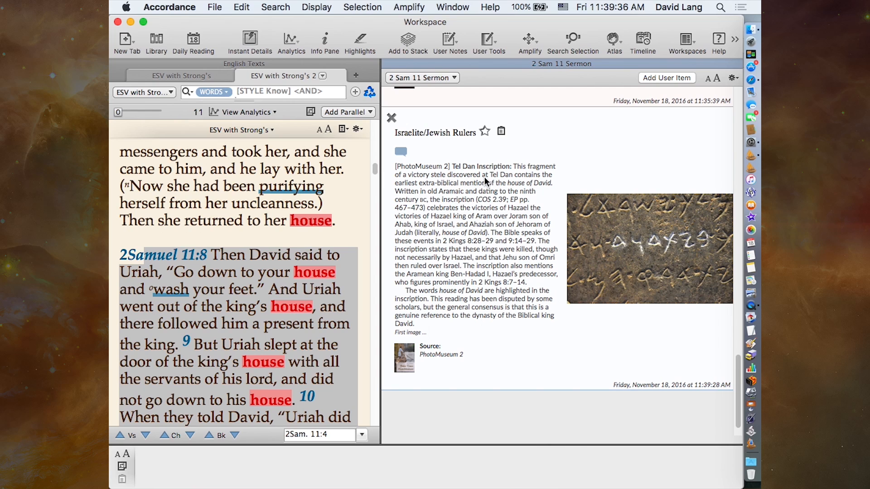
{"action": "left_click", "coordinate": [415, 153]}
{"action": "type", "text": "Use for slideshow"}
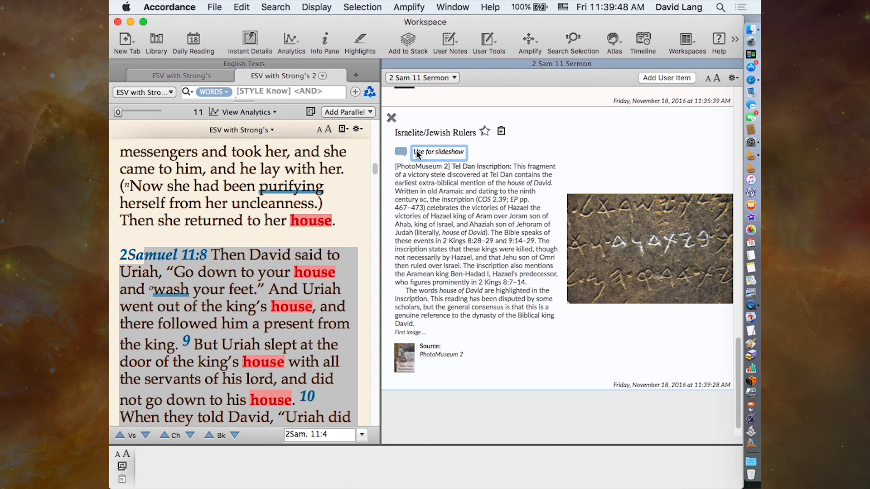
{"action": "scroll", "coordinate": [535, 169], "scroll_direction": "up", "scroll_amount": 10}
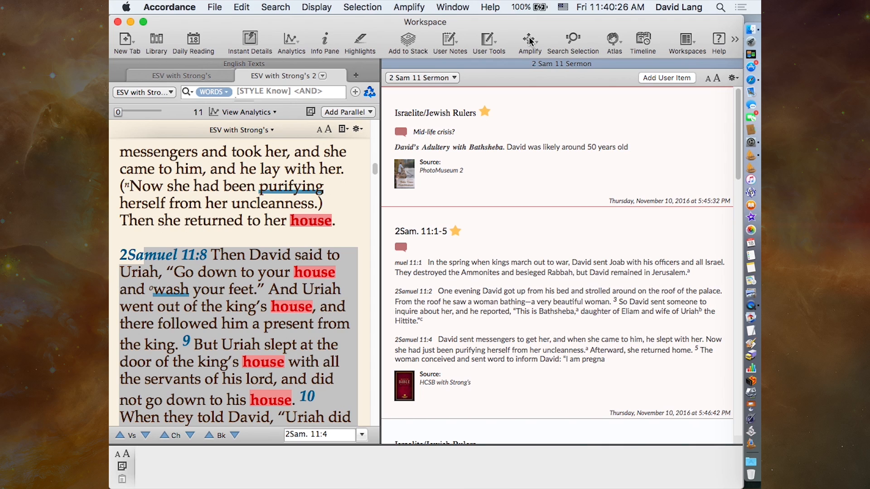
{"action": "left_click", "coordinate": [127, 41]}
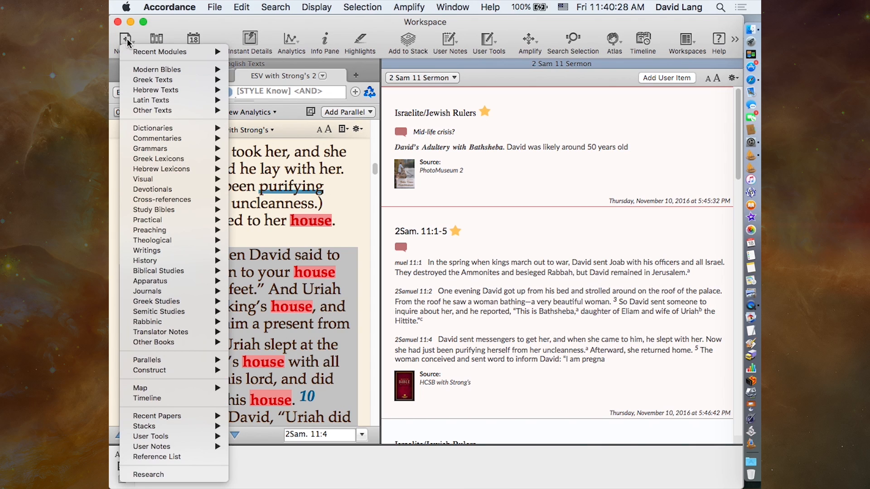
{"action": "mouse_move", "coordinate": [158, 170]}
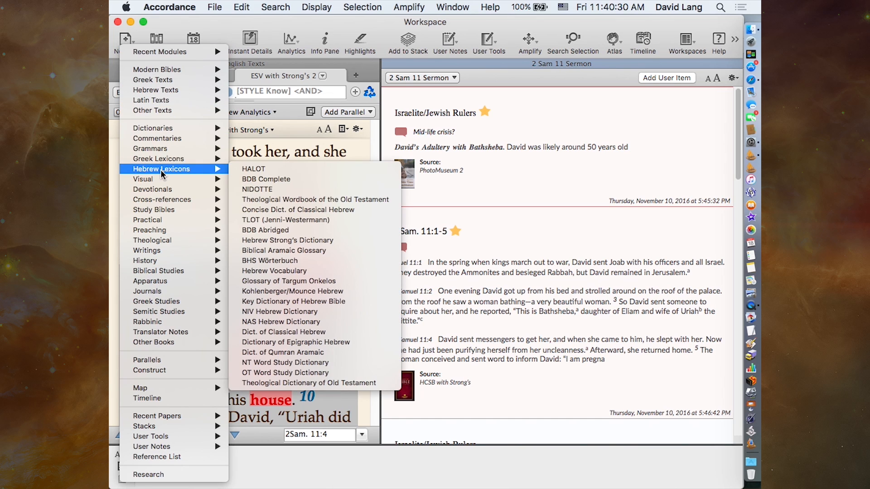
{"action": "mouse_move", "coordinate": [154, 148]}
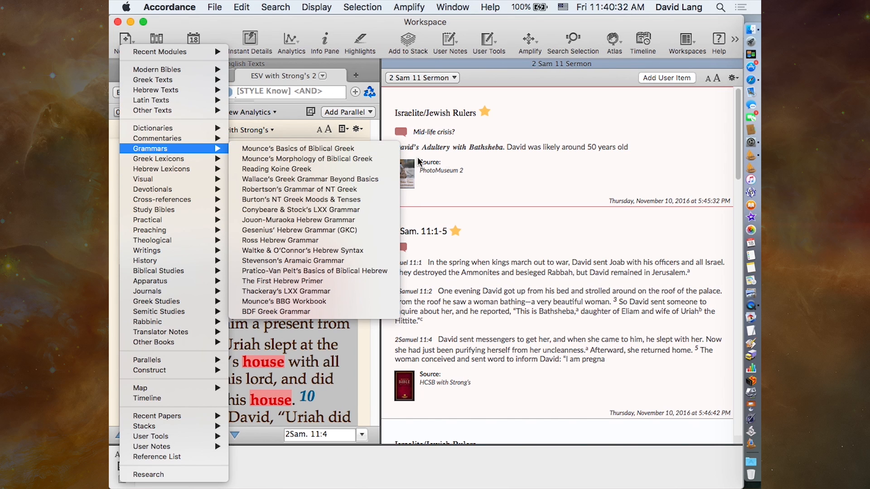
{"action": "left_click", "coordinate": [522, 187]}
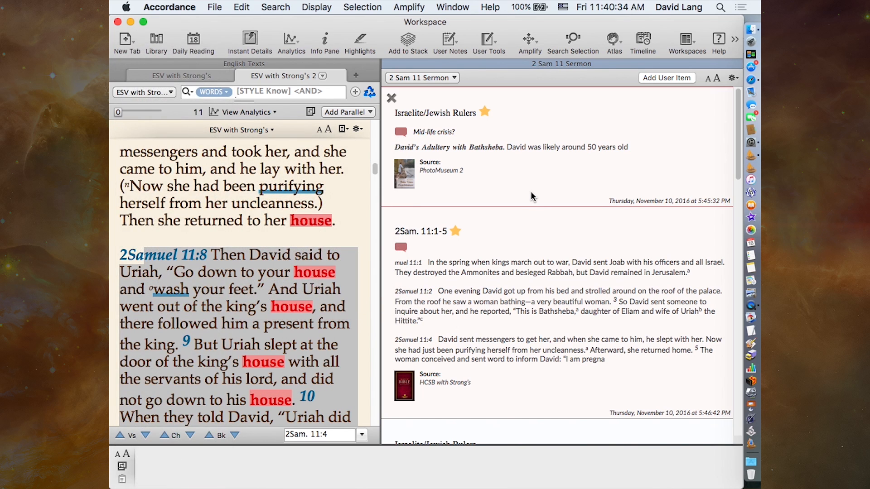
- Close the 2 Sam 11 Sermon stack, clear the verse selection and reopen the current stack
{"action": "left_click", "coordinate": [390, 65]}
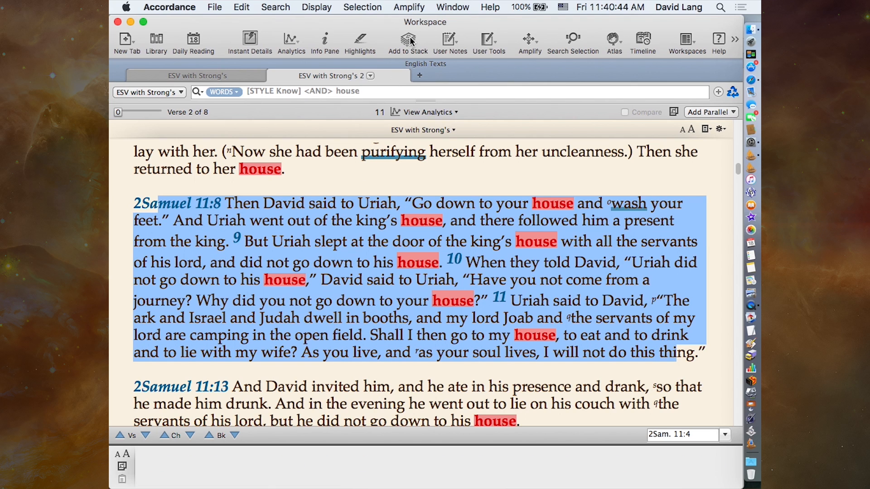
{"action": "left_click", "coordinate": [461, 385]}
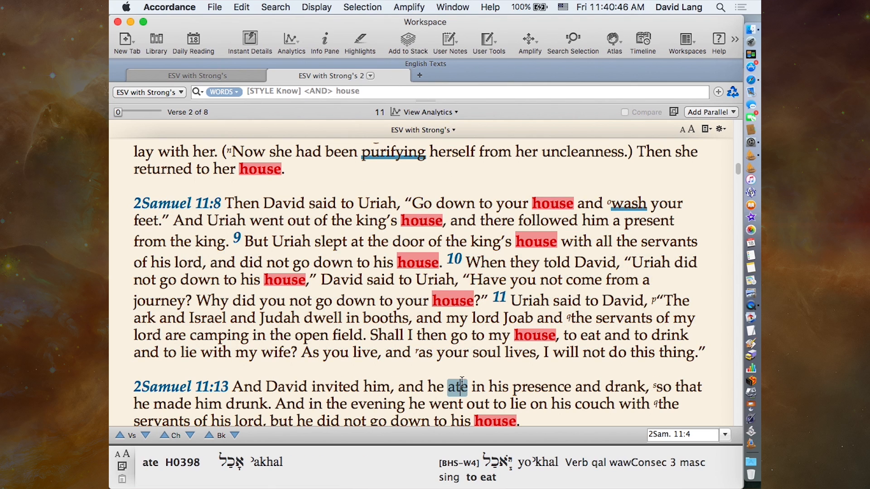
{"action": "scroll", "coordinate": [461, 380], "scroll_direction": "down", "scroll_amount": 2}
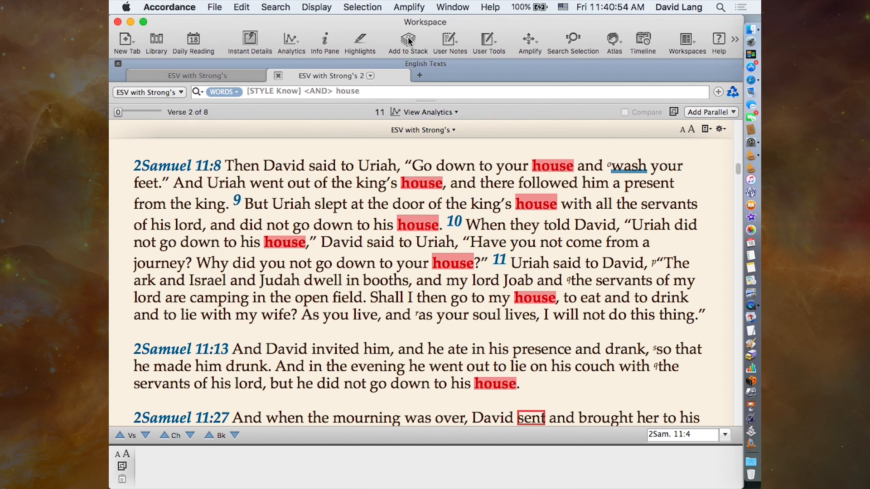
{"action": "left_click", "coordinate": [409, 41], "text": "ctrl"}
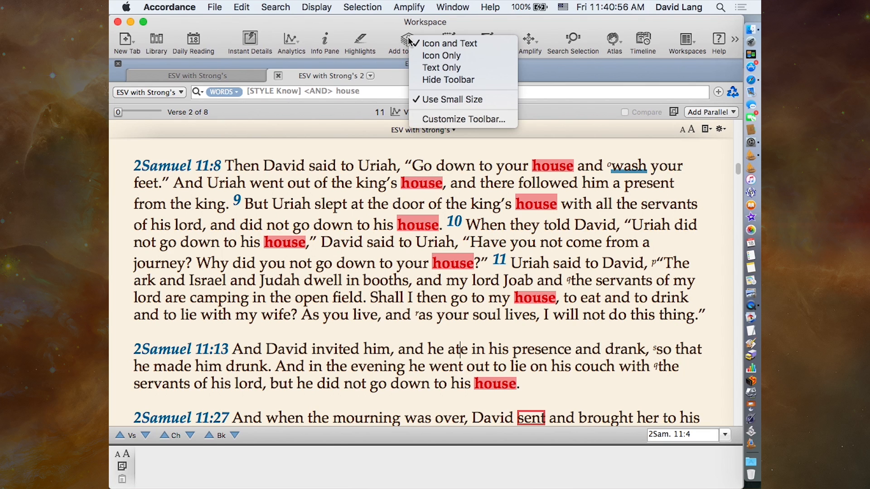
{"action": "left_click", "coordinate": [392, 37]}
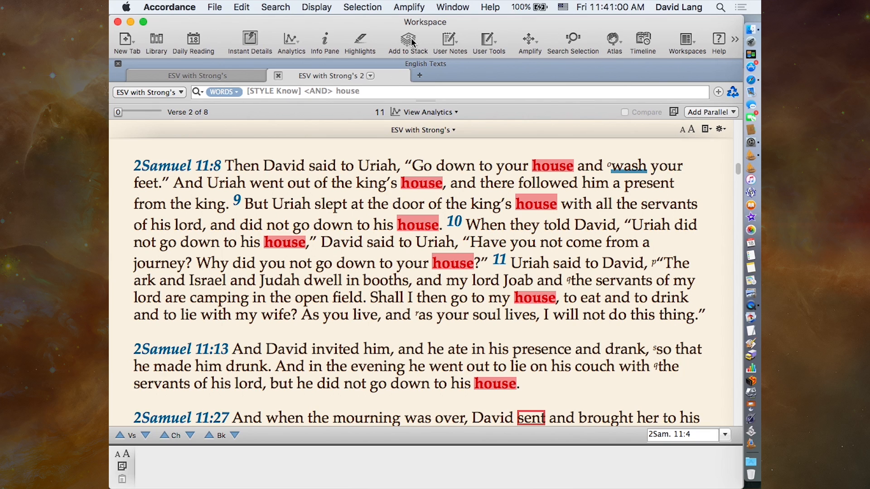
{"action": "left_click", "coordinate": [408, 41]}
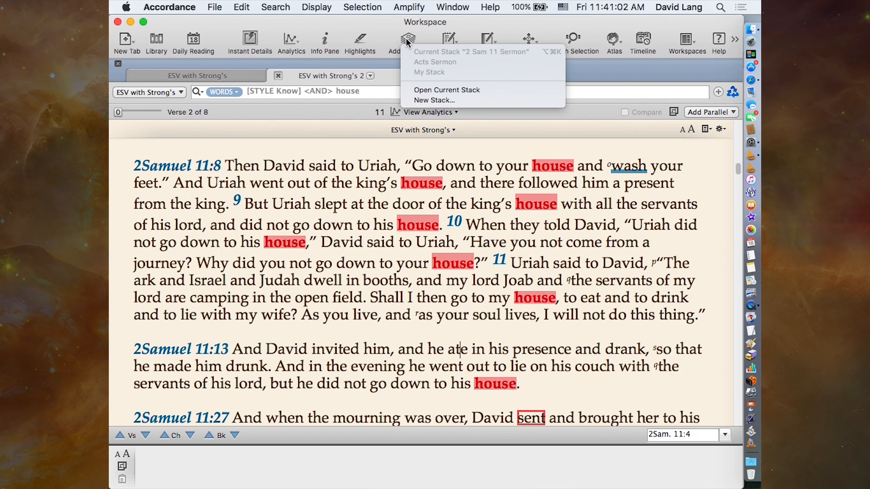
{"action": "left_click", "coordinate": [409, 90]}
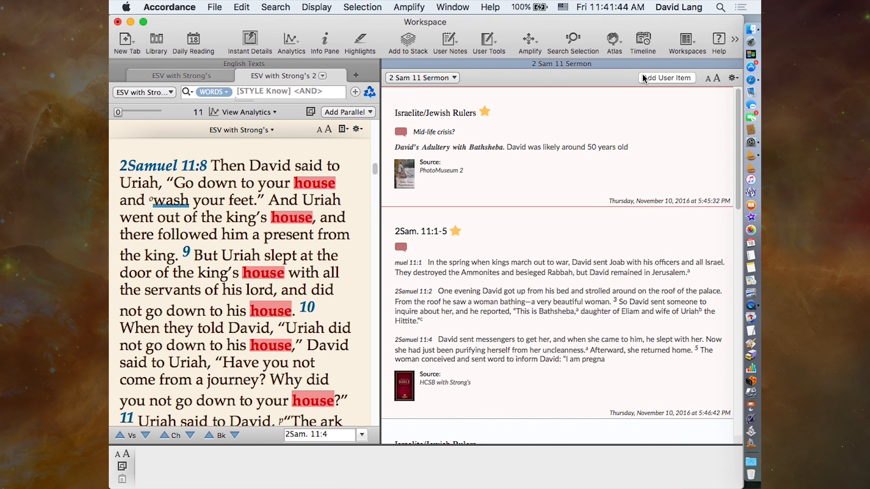
- Add a new user item to the 2 Sam 11 Sermon stack with the contents "Be sure to reference 2 Sam 7"
{"action": "left_click", "coordinate": [655, 78]}
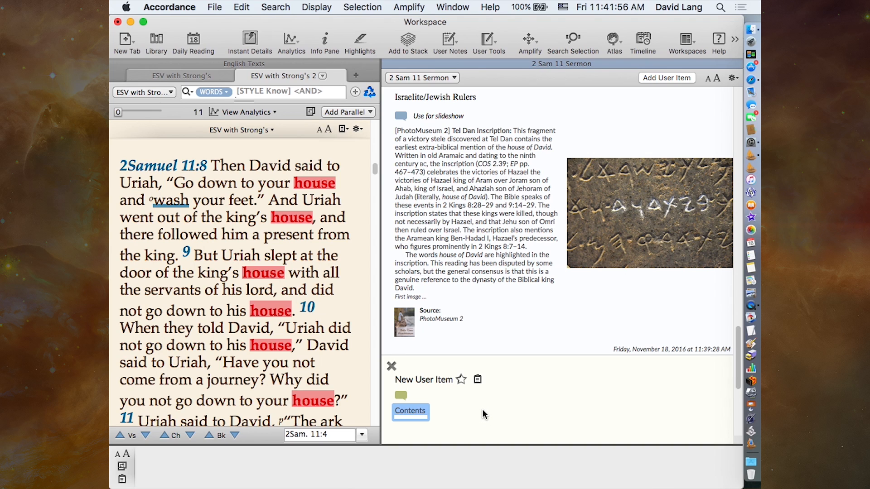
{"action": "type", "text": "Be sure s"}
{"action": "key", "text": "BackSpace"}
{"action": "type", "text": "to reference 2 Sam 7"}
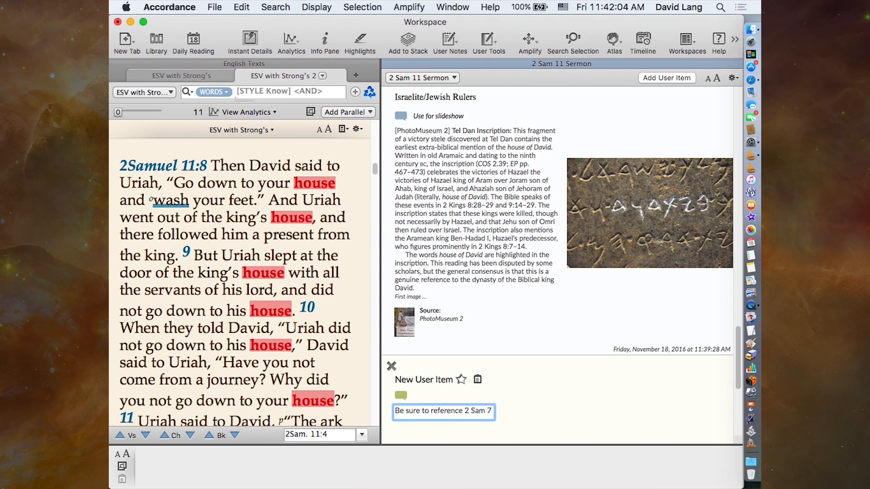
{"action": "type", "text": ": God's p"}
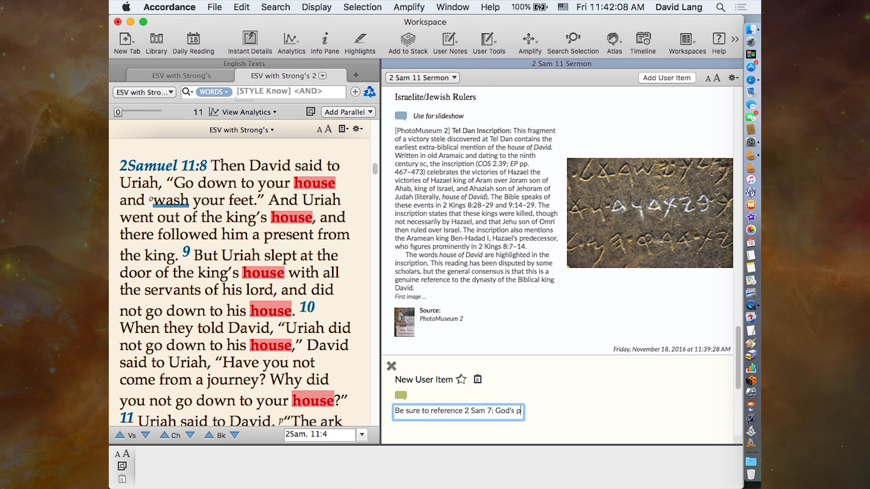
{"action": "type", "text": "romise to b"}
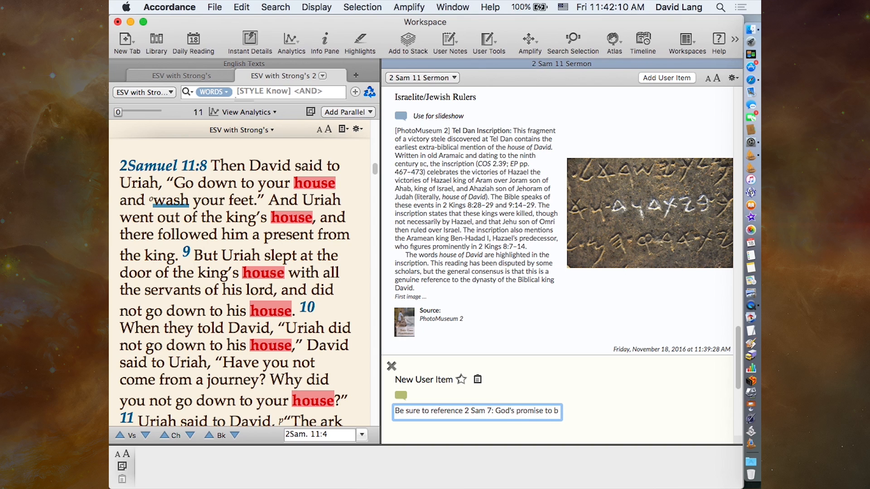
{"action": "type", "text": "uild Dav"}
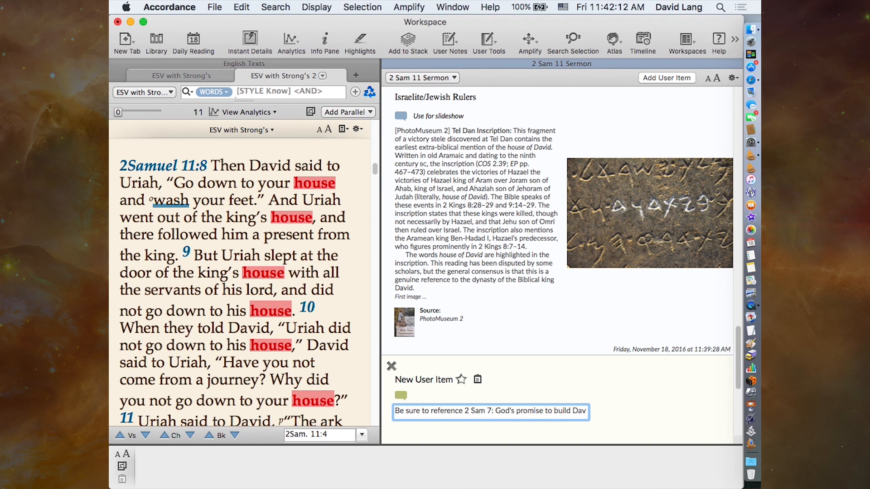
{"action": "type", "text": "id a house"}
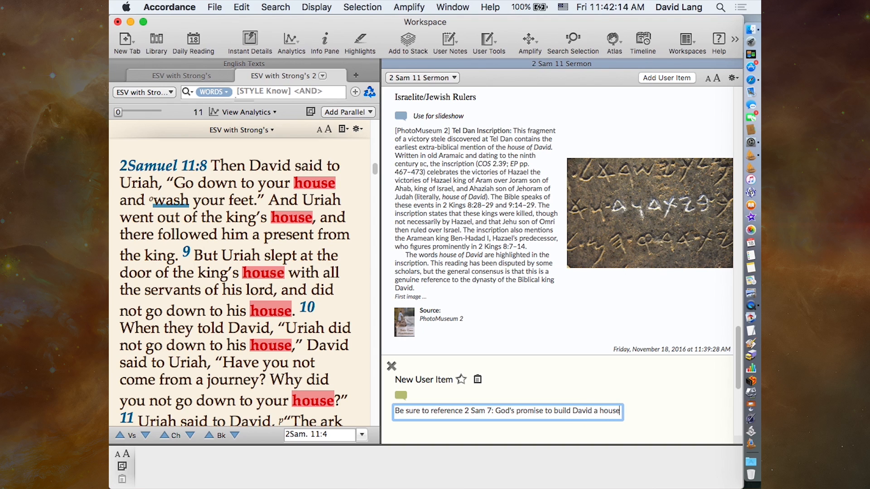
- Extend the new user item's contents with ": God's promise to build David a house"
{"action": "left_click", "coordinate": [651, 413]}
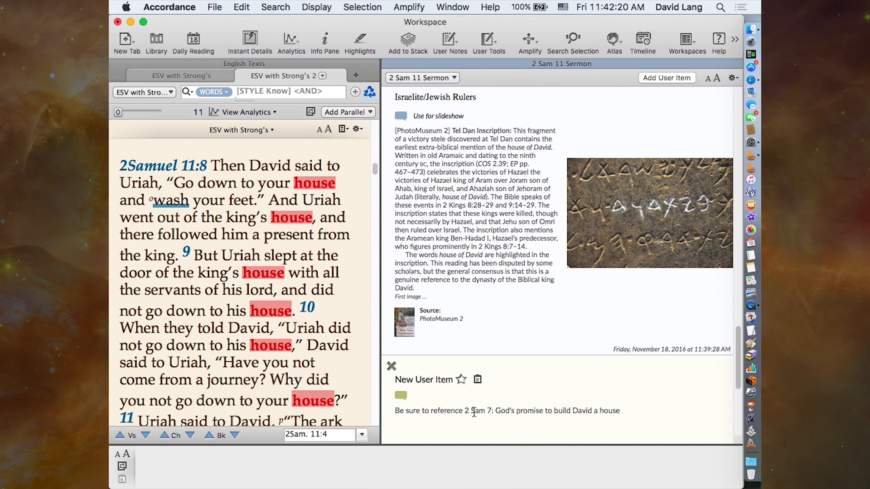
- Add the verse range ":1-20" after "2 Sam 7" in the user item's contents
{"action": "left_click", "coordinate": [489, 410]}
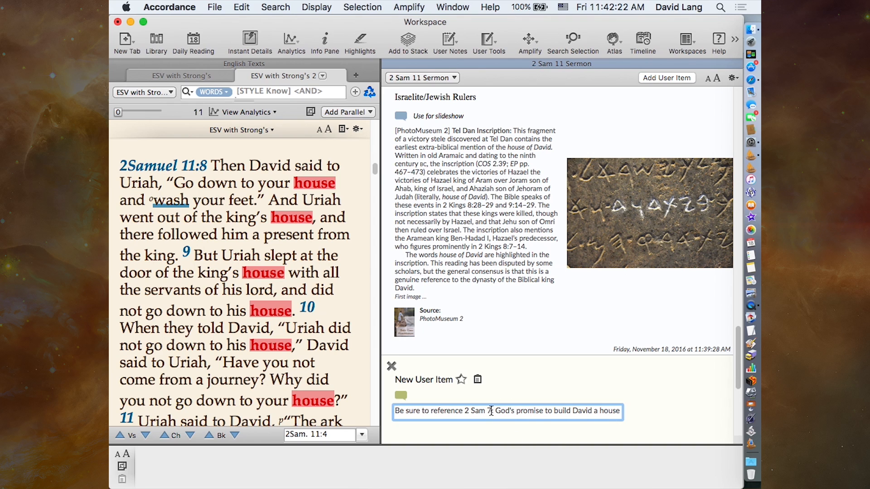
{"action": "type", "text": ":"}
{"action": "type", "text": "1-20"}
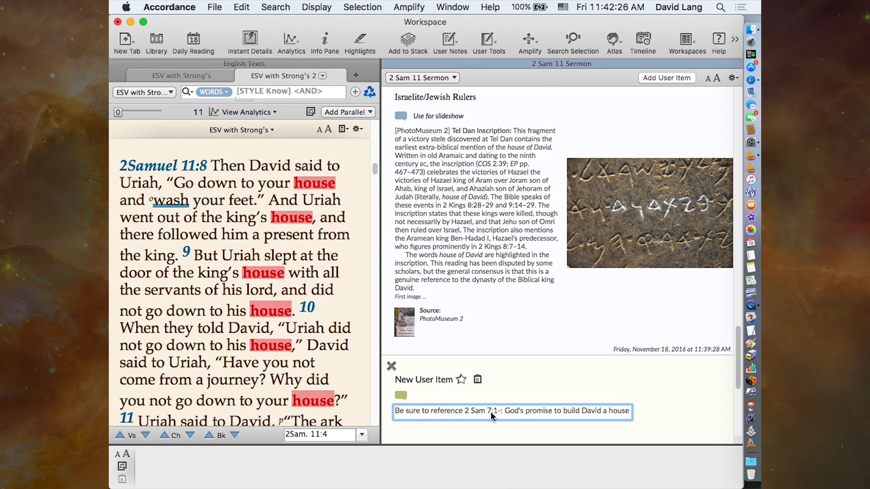
{"action": "left_click", "coordinate": [529, 431]}
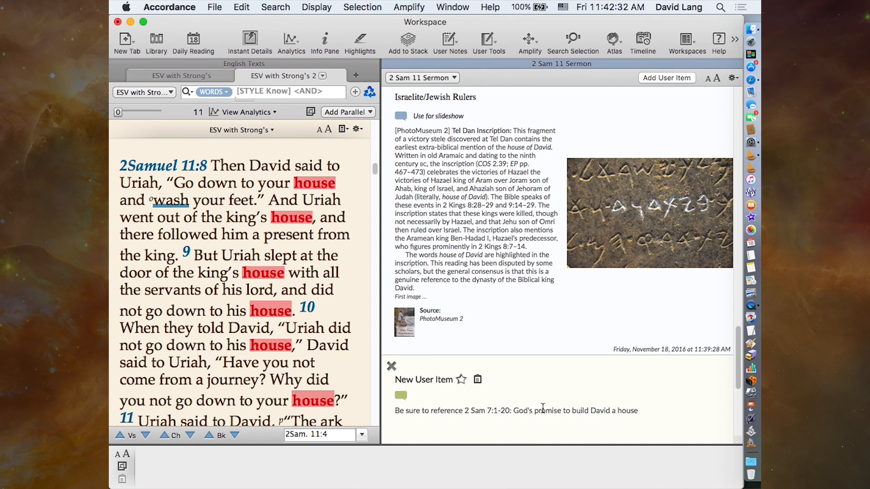
- Remove the space inside the book name in the user item so the reference reads "2Sam 7:1-20"
{"action": "scroll", "coordinate": [542, 408], "scroll_direction": "down", "scroll_amount": 3}
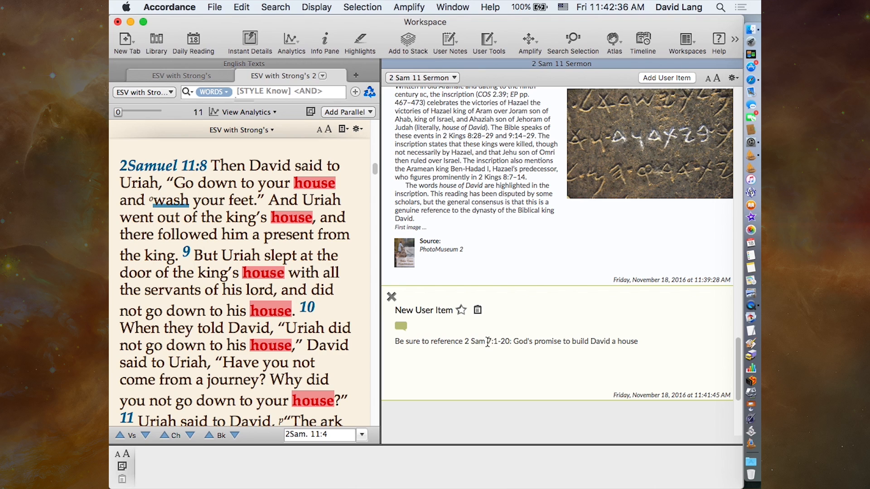
{"action": "left_click", "coordinate": [471, 342]}
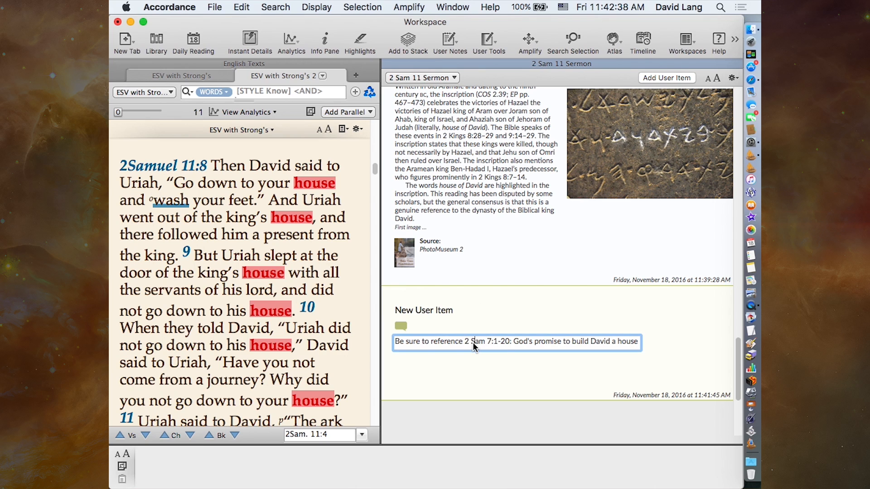
{"action": "key", "text": "BackSpace"}
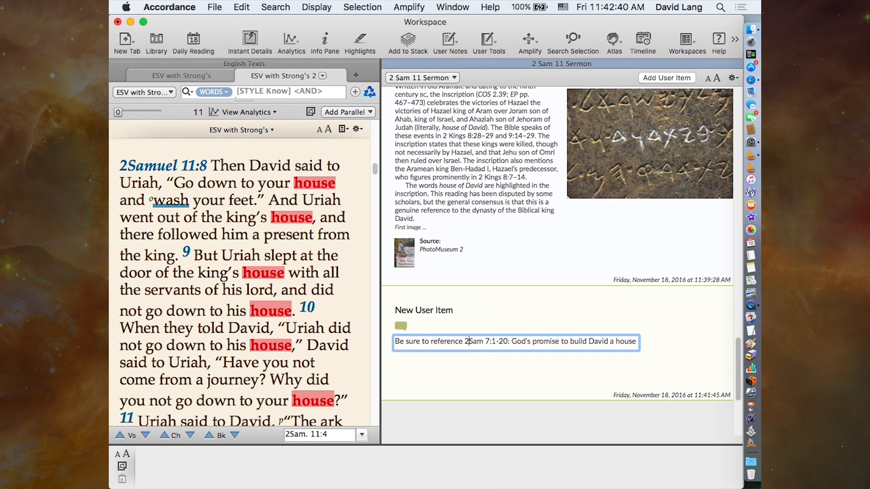
{"action": "left_click", "coordinate": [495, 376]}
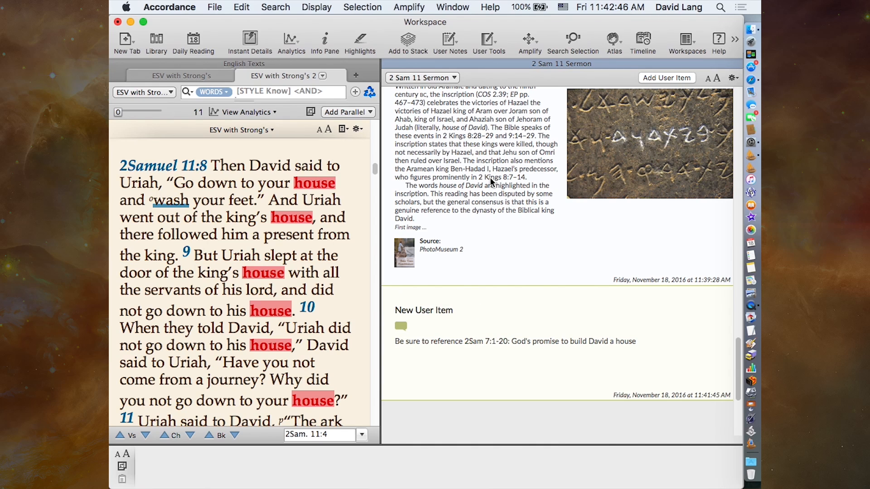
{"action": "scroll", "coordinate": [517, 350], "scroll_direction": "up", "scroll_amount": 3}
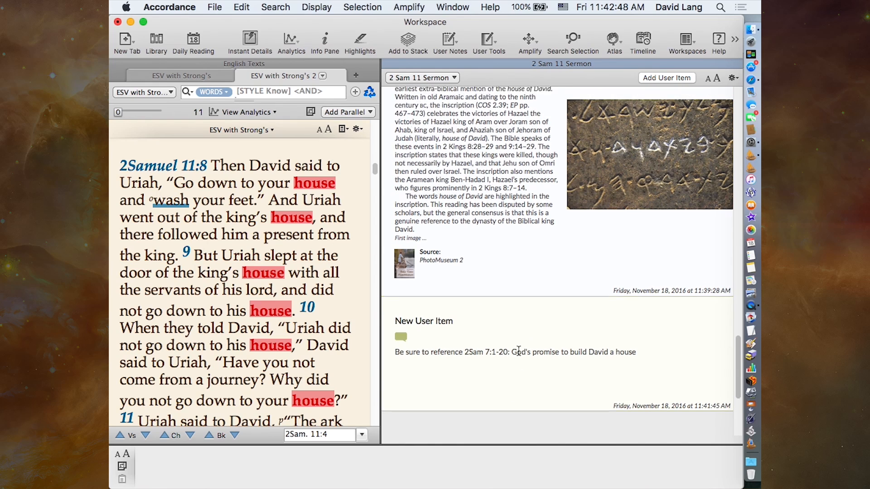
{"action": "scroll", "coordinate": [520, 355], "scroll_direction": "down", "scroll_amount": 5}
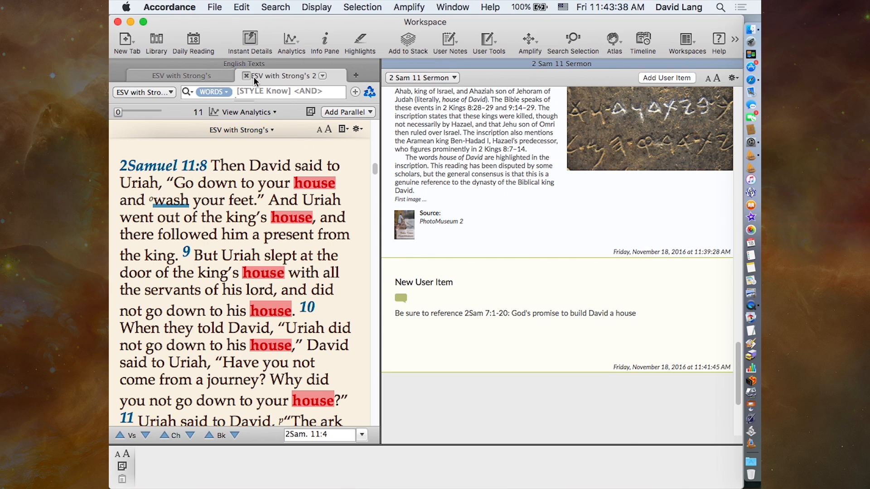
{"action": "left_click", "coordinate": [125, 40]}
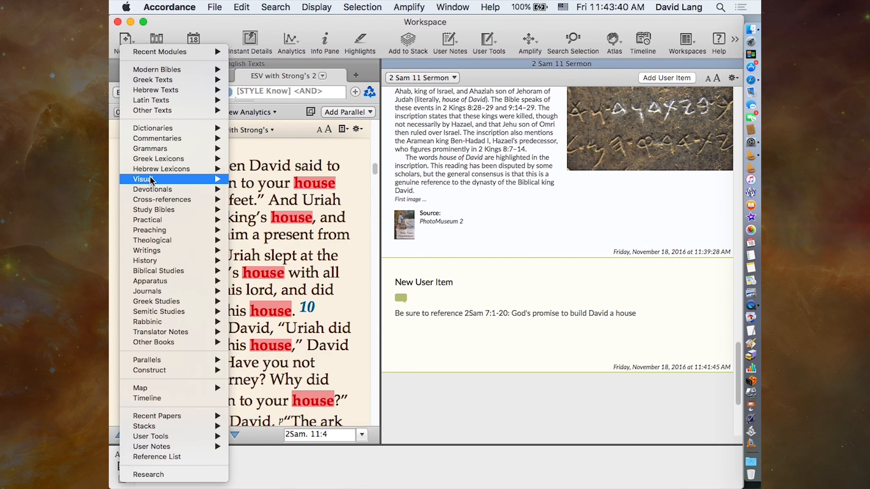
{"action": "mouse_move", "coordinate": [166, 180]}
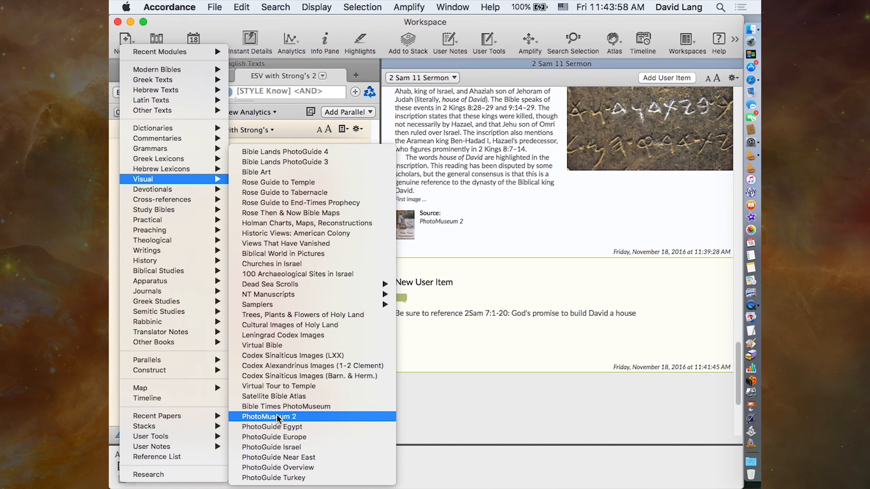
{"action": "left_click", "coordinate": [487, 289]}
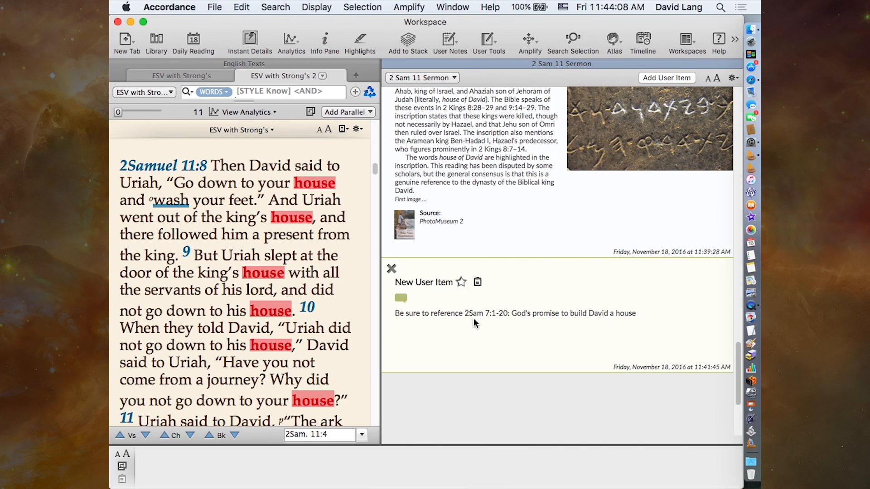
{"action": "left_click", "coordinate": [414, 299]}
{"action": "left_click", "coordinate": [519, 329]}
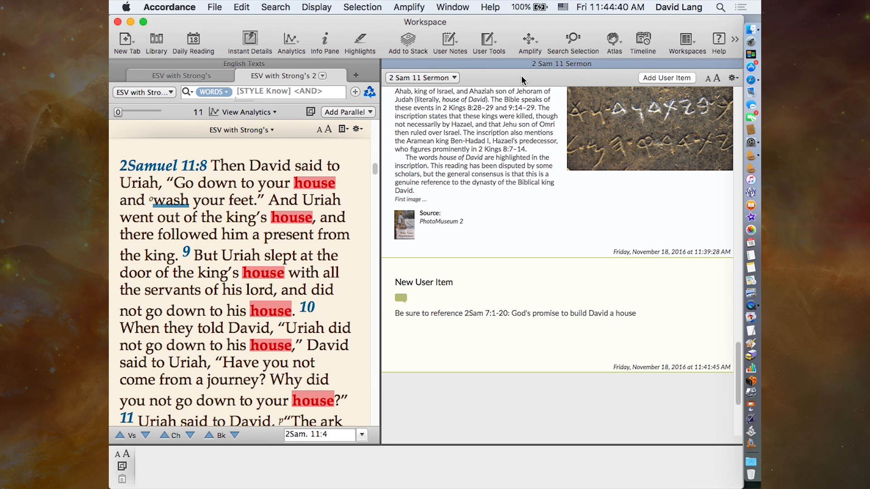
- Close the 2 Sam 11 Sermon stack
{"action": "scroll", "coordinate": [496, 158], "scroll_direction": "up", "scroll_amount": 10}
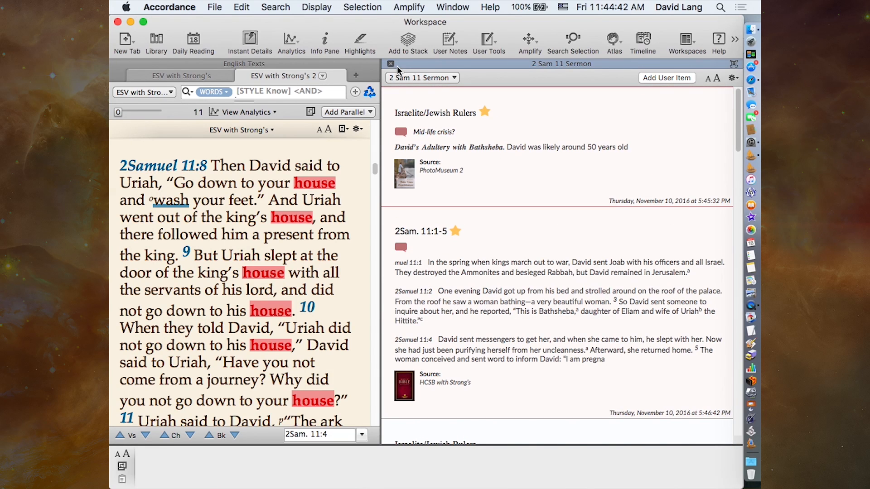
{"action": "left_click", "coordinate": [390, 64]}
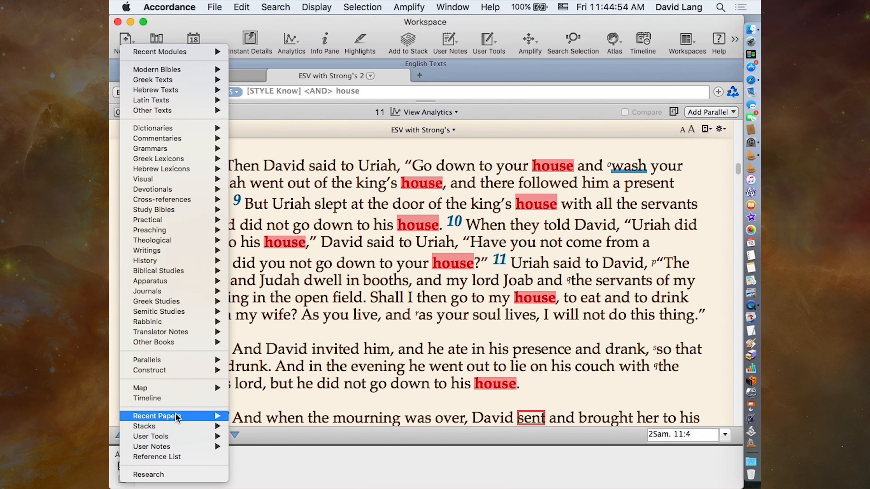
{"action": "mouse_move", "coordinate": [177, 417]}
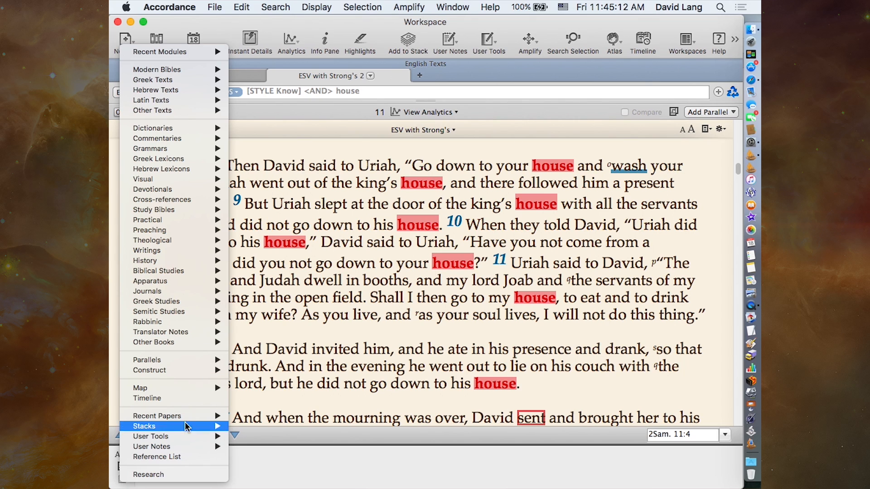
{"action": "mouse_move", "coordinate": [165, 440]}
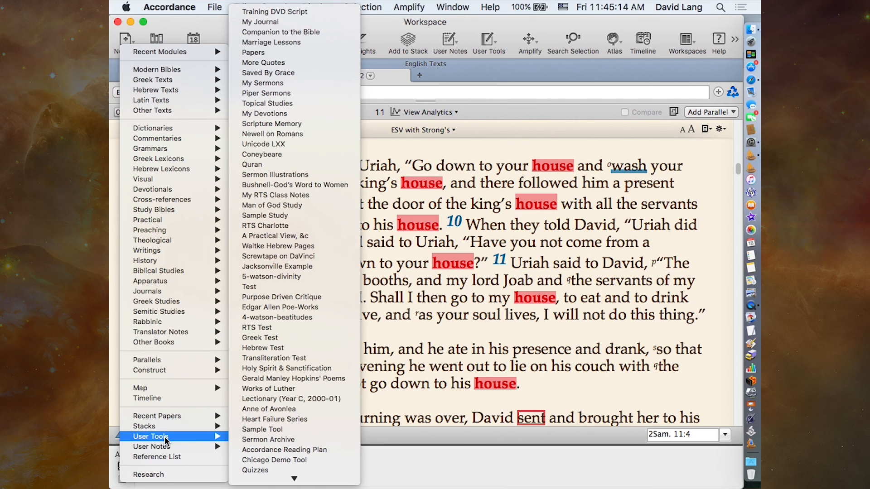
{"action": "left_click", "coordinate": [472, 320]}
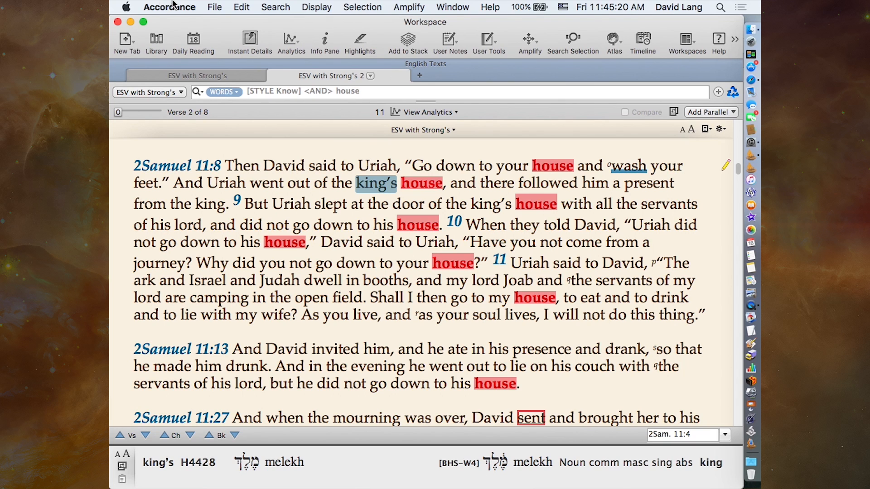
- Create a new paper from the Storytelling Sermon template after looking through the available paper templates
{"action": "left_click", "coordinate": [215, 9]}
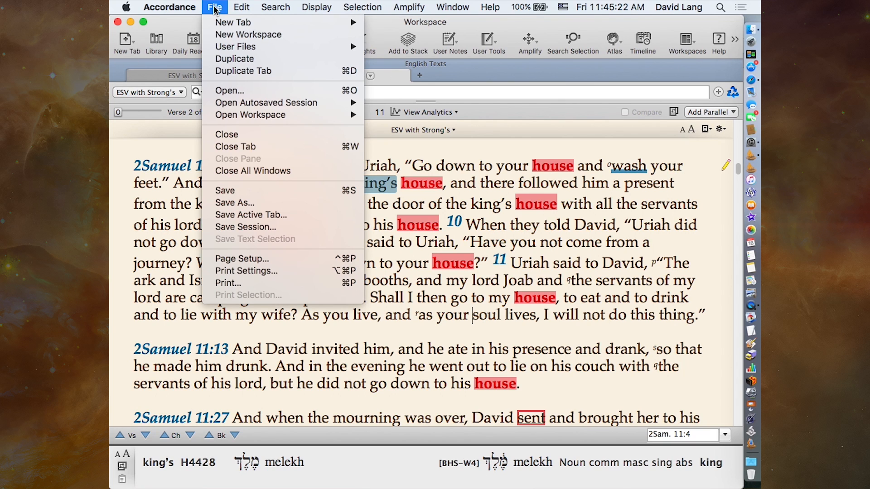
{"action": "mouse_move", "coordinate": [239, 48]}
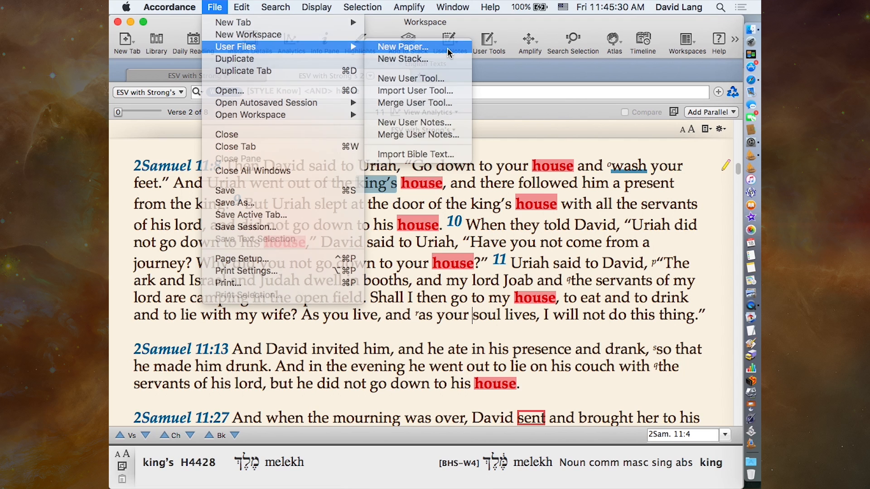
{"action": "left_click", "coordinate": [447, 48]}
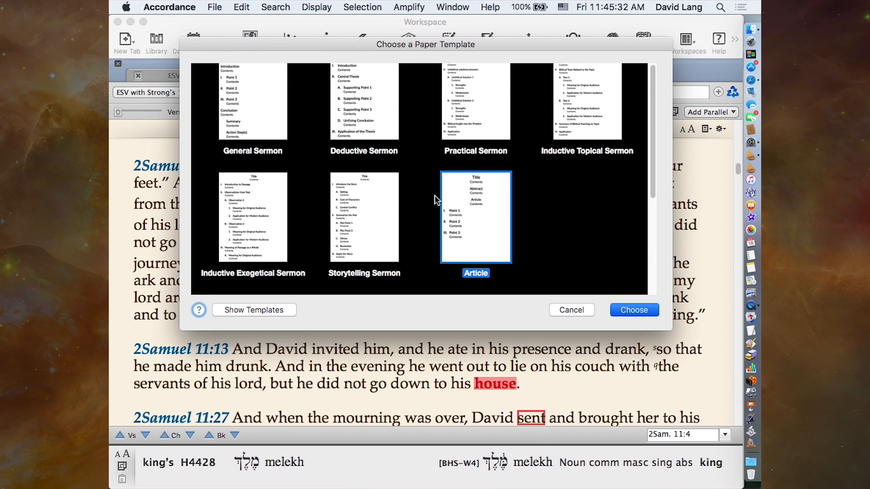
{"action": "scroll", "coordinate": [417, 203], "scroll_direction": "up", "scroll_amount": 5}
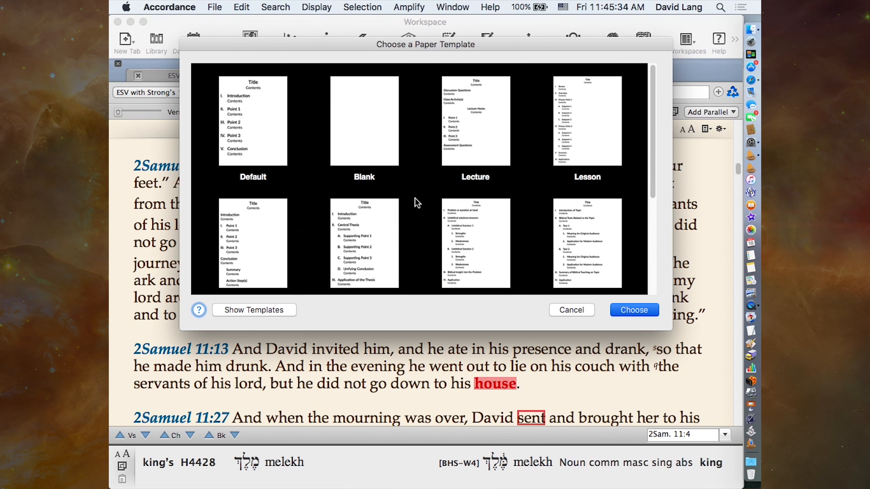
{"action": "scroll", "coordinate": [416, 203], "scroll_direction": "down", "scroll_amount": 5}
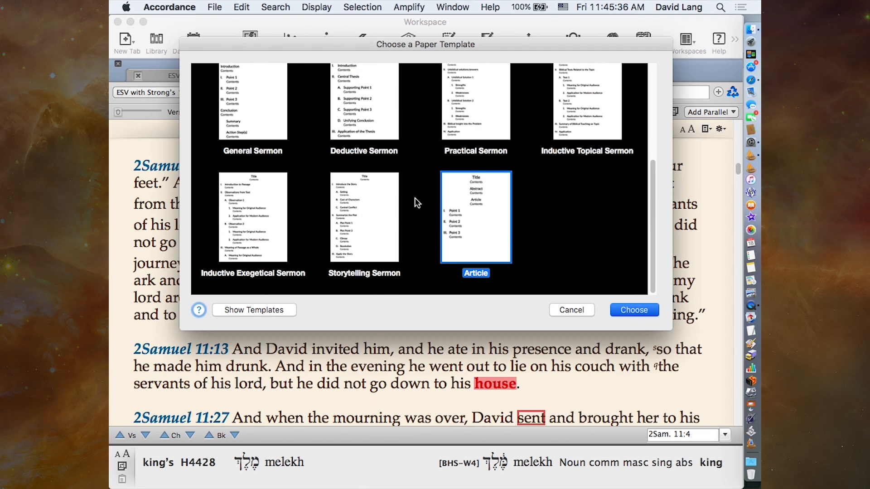
{"action": "scroll", "coordinate": [417, 202], "scroll_direction": "up", "scroll_amount": 5}
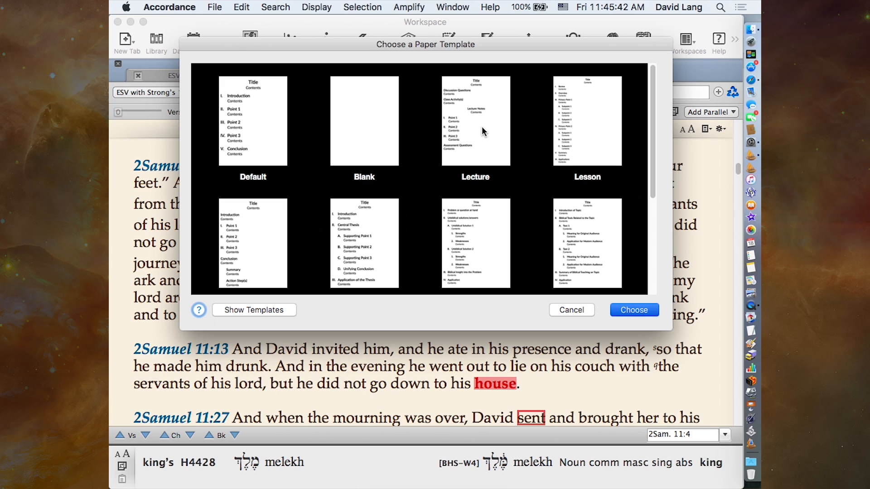
{"action": "scroll", "coordinate": [358, 239], "scroll_direction": "down", "scroll_amount": 5}
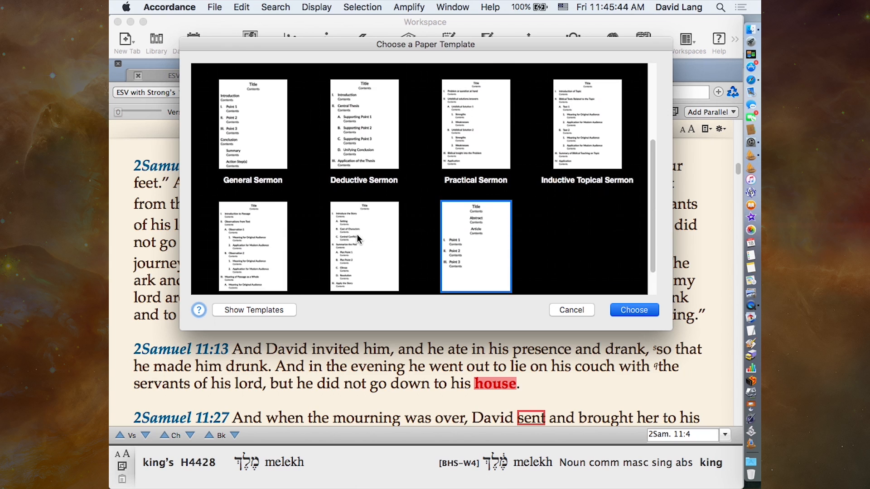
{"action": "scroll", "coordinate": [358, 238], "scroll_direction": "down", "scroll_amount": 1}
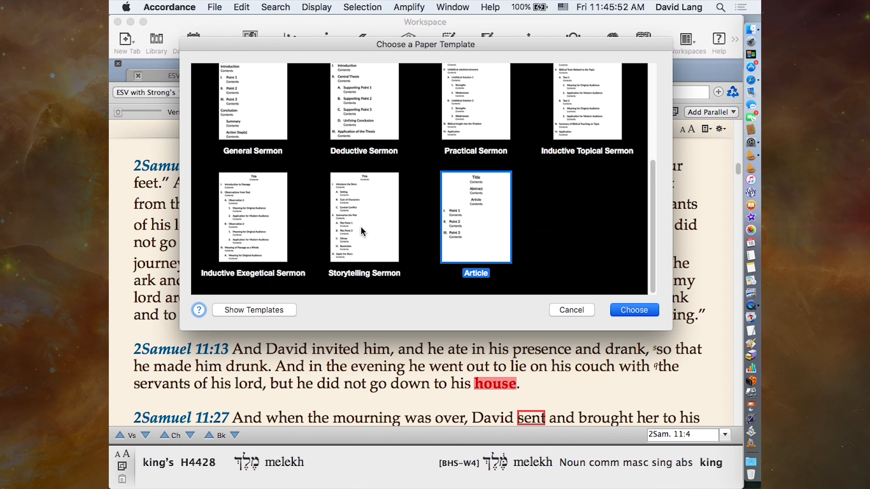
{"action": "left_click", "coordinate": [365, 230]}
{"action": "double_click", "coordinate": [365, 230]}
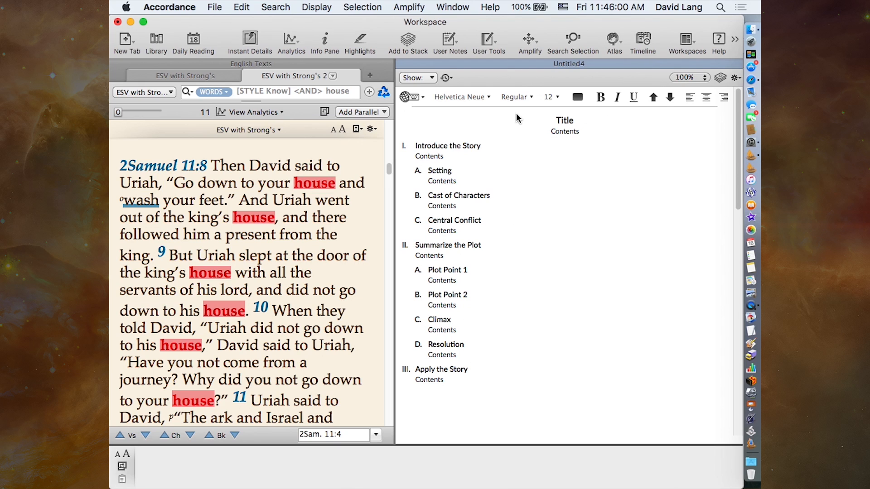
- Open the 2 Sam 11 Sermon stack alongside the new paper and select the Cast of Characters section in the outline
{"action": "left_click", "coordinate": [720, 78]}
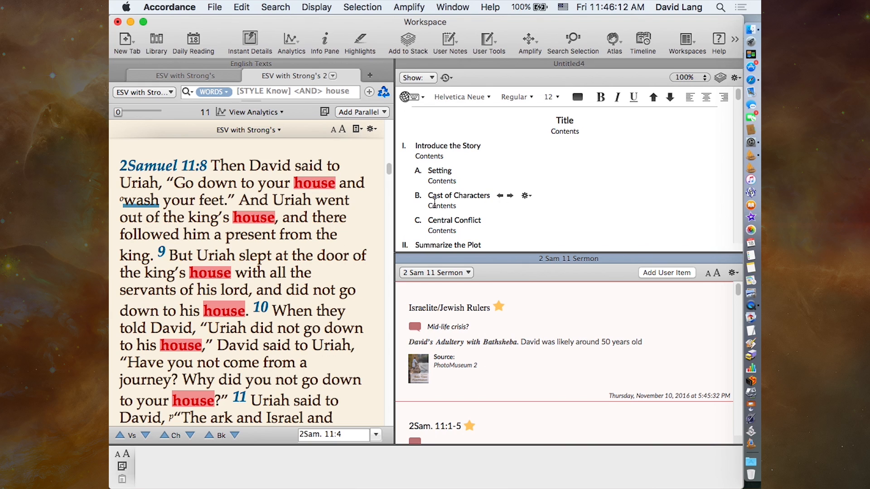
{"action": "left_click", "coordinate": [457, 196]}
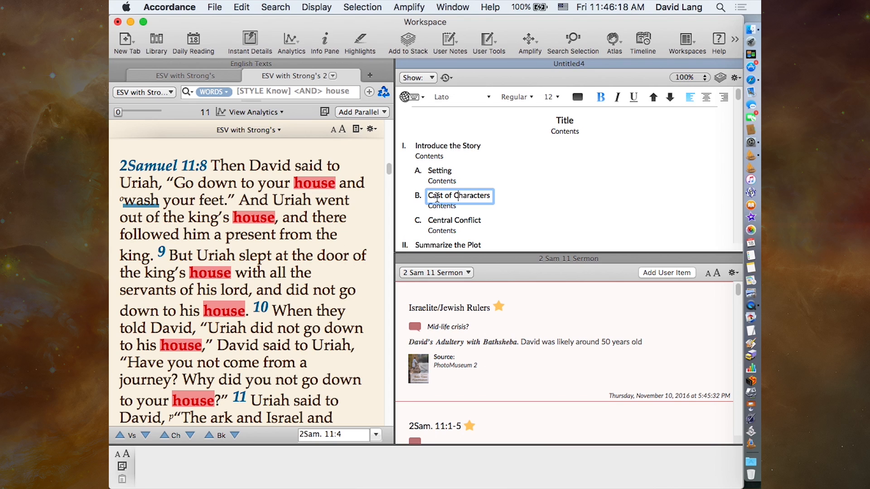
{"action": "left_click", "coordinate": [507, 195]}
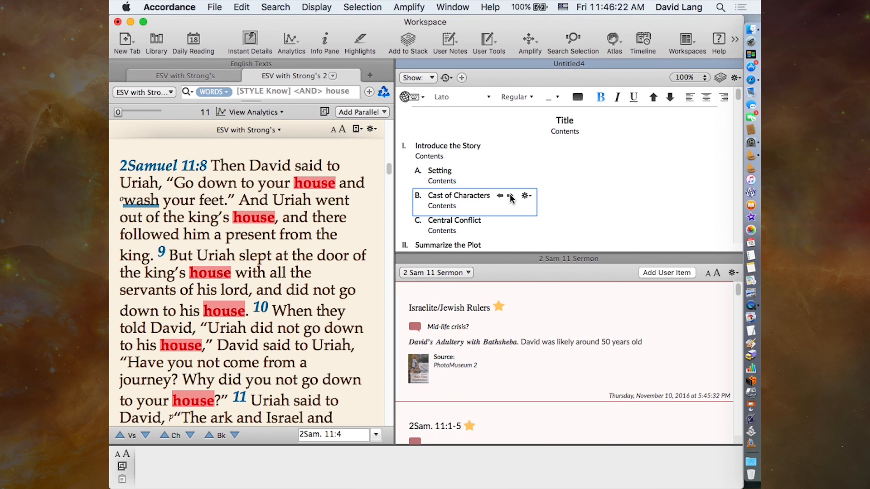
- Add a sub-item headed "David" under Cast of Characters in the paper outline
{"action": "left_click", "coordinate": [545, 203]}
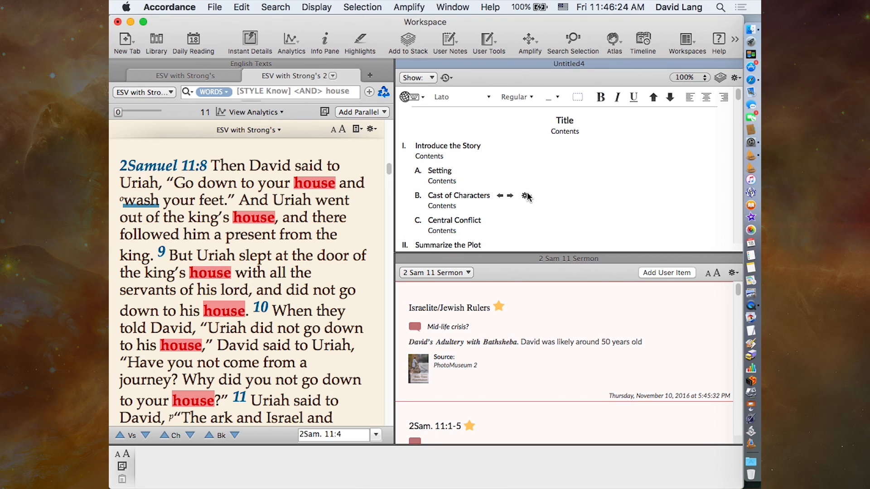
{"action": "left_click", "coordinate": [526, 195]}
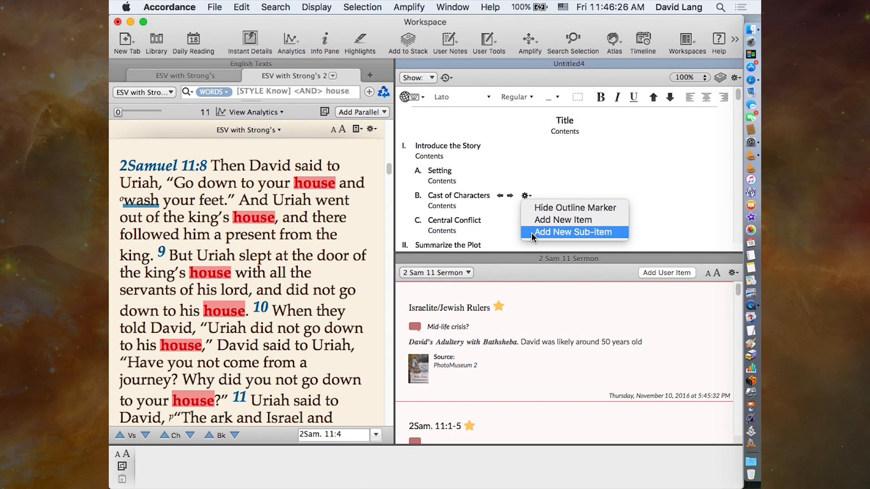
{"action": "left_click", "coordinate": [572, 232]}
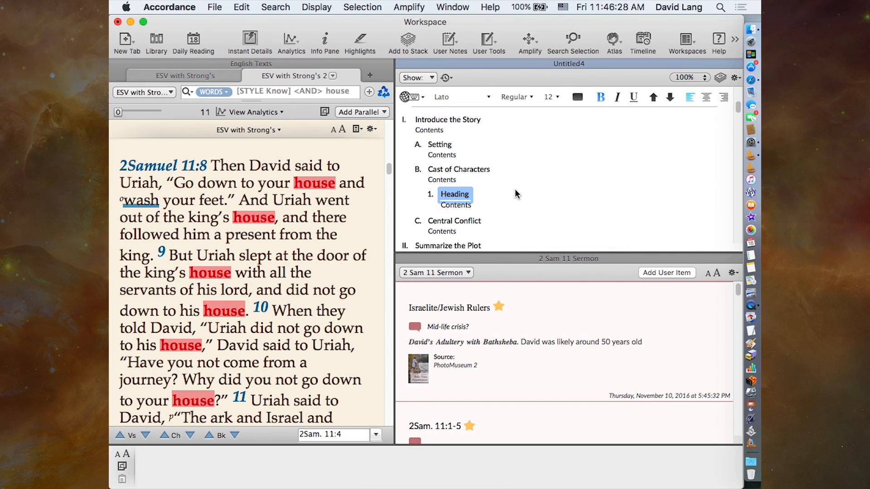
{"action": "type", "text": "David"}
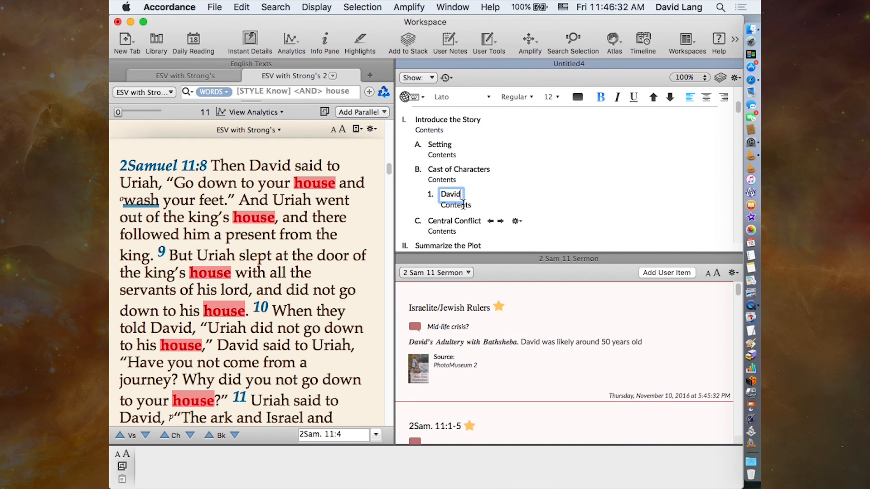
- Insert the stack's Israelite/Jewish Rulers item on David's Adultery with Bathsheba after the David heading and demote it to a sub-item of David
{"action": "left_click", "coordinate": [442, 341]}
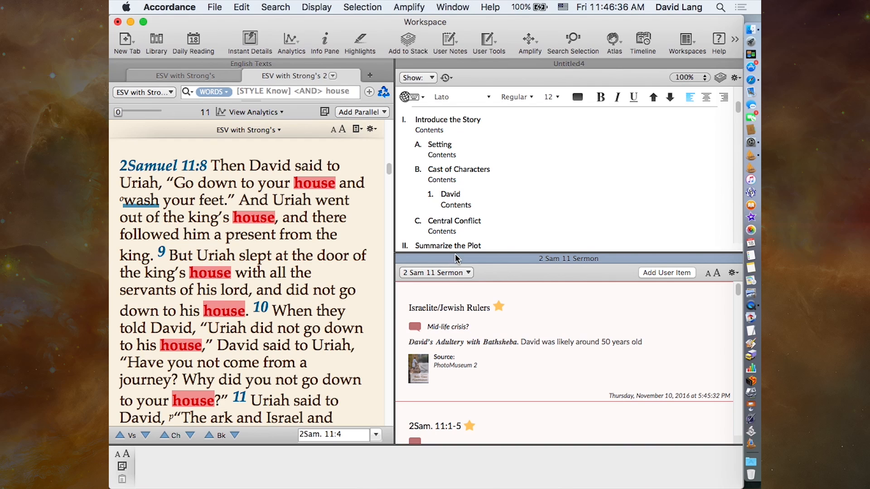
{"action": "left_click_drag", "start_coordinate": [453, 295], "coordinate": [452, 163]}
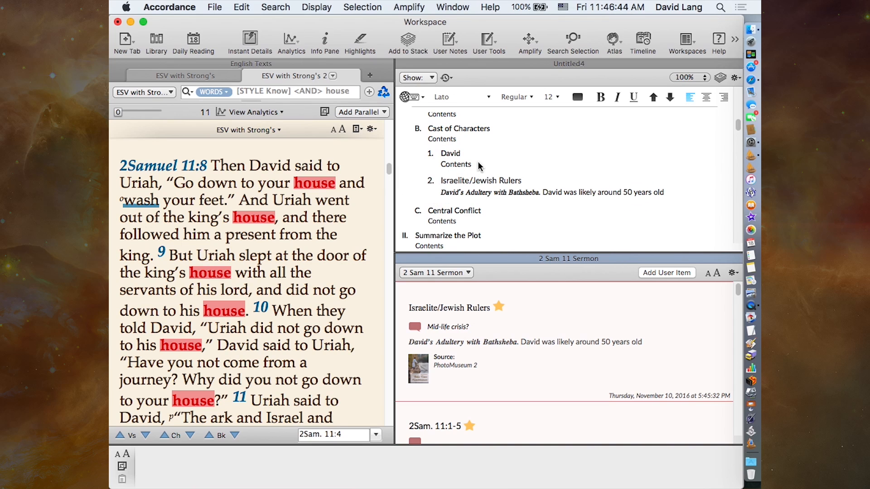
{"action": "left_click", "coordinate": [460, 183]}
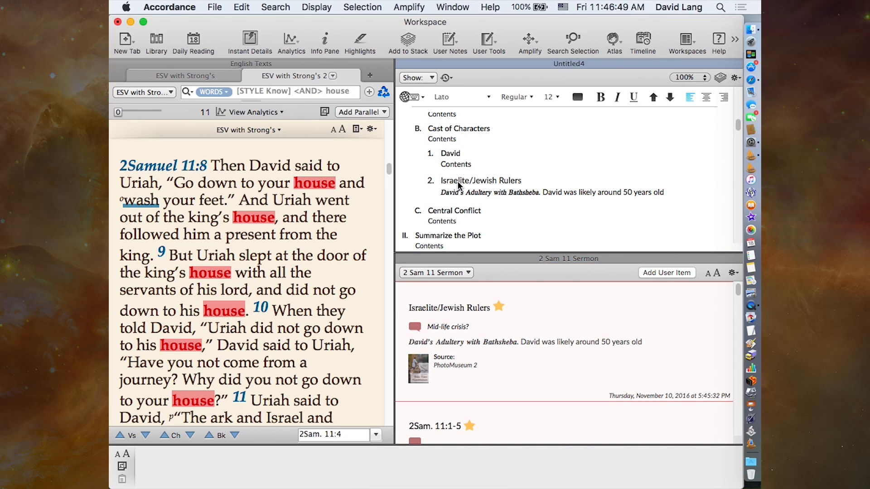
{"action": "left_click", "coordinate": [557, 192]}
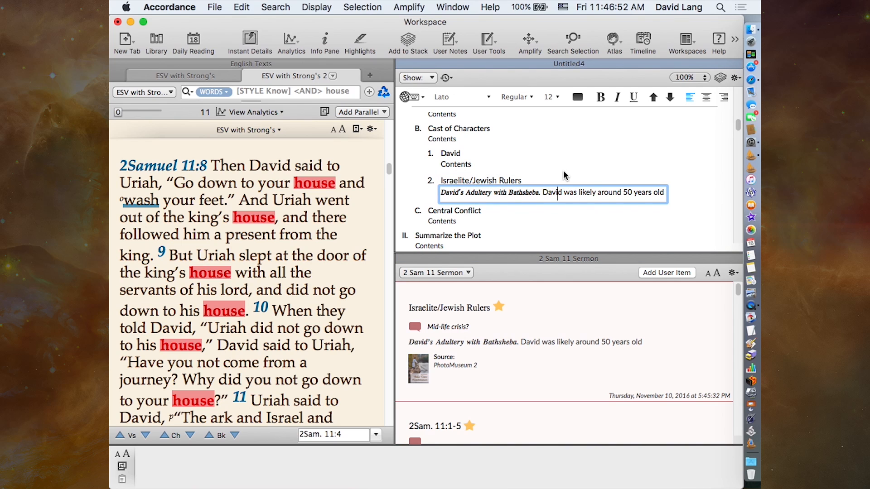
{"action": "left_click", "coordinate": [508, 183]}
{"action": "left_click", "coordinate": [431, 181]}
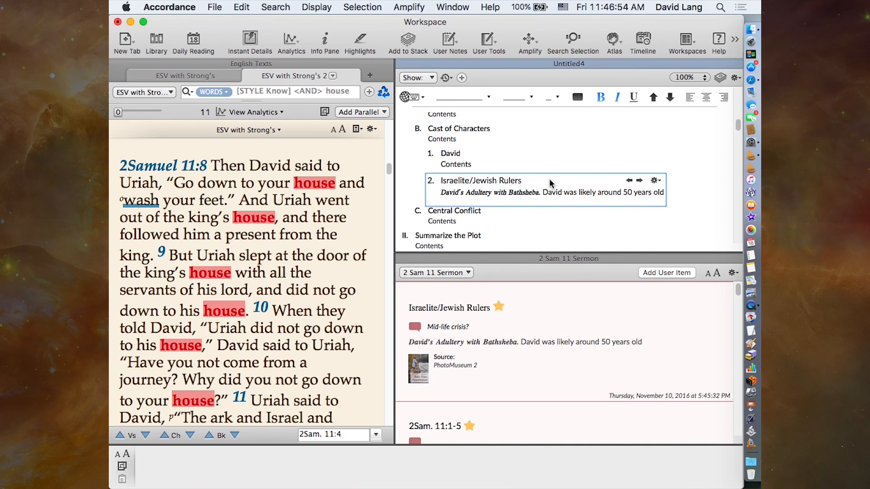
{"action": "left_click", "coordinate": [639, 181]}
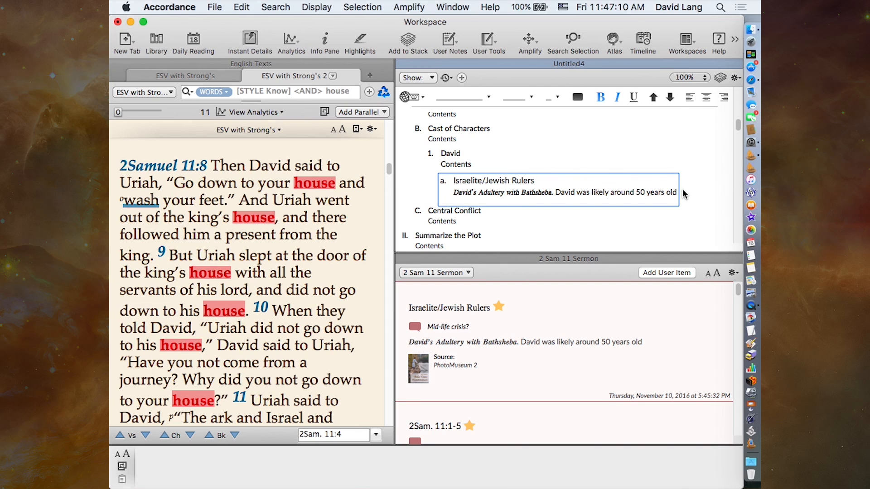
- Add a new item after the David's Adultery entry, promote it to the same level as David, and head it "Bathsheba"
{"action": "left_click", "coordinate": [670, 180]}
{"action": "left_click", "coordinate": [668, 180]}
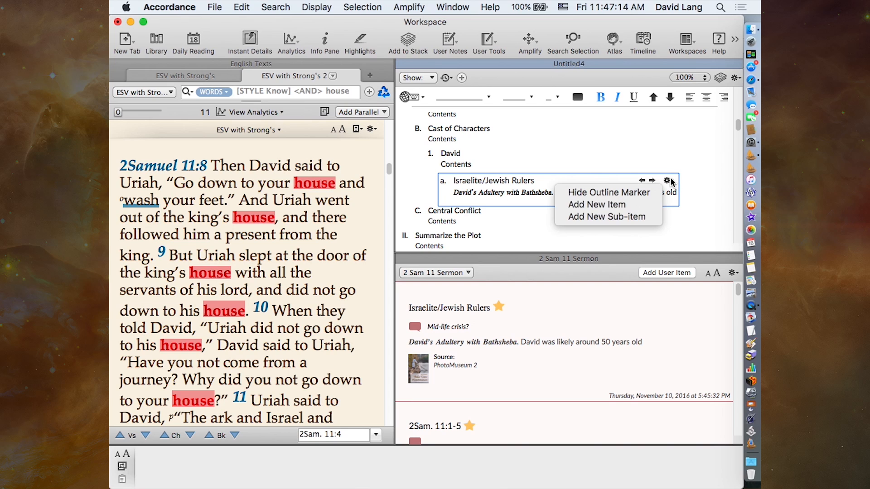
{"action": "left_click", "coordinate": [646, 205]}
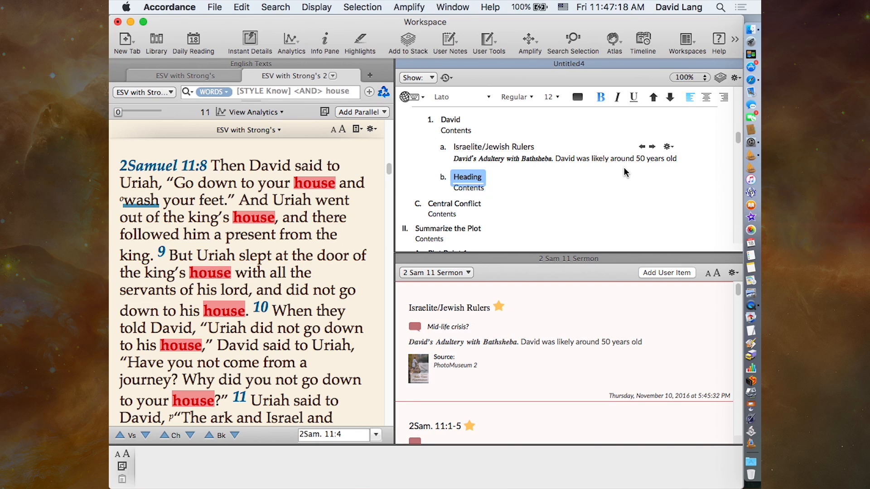
{"action": "left_click", "coordinate": [515, 175]}
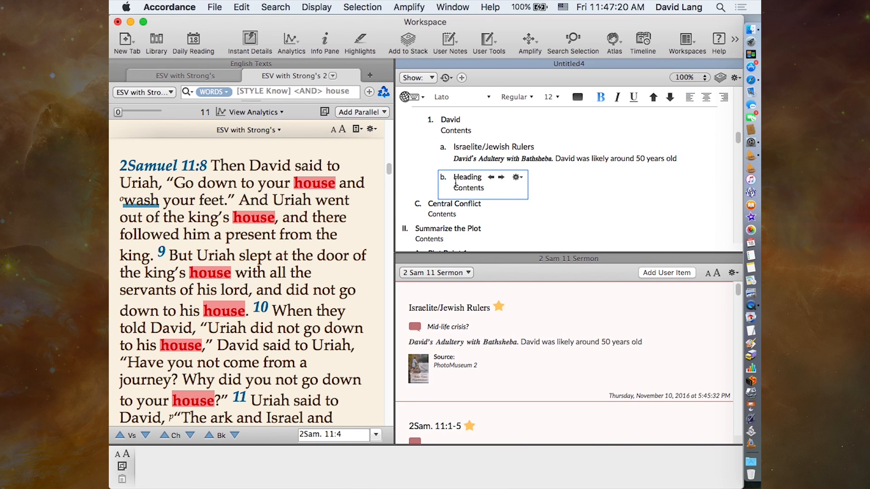
{"action": "left_click", "coordinate": [491, 177]}
{"action": "double_click", "coordinate": [454, 177]}
{"action": "type", "text": "Bathsheba"}
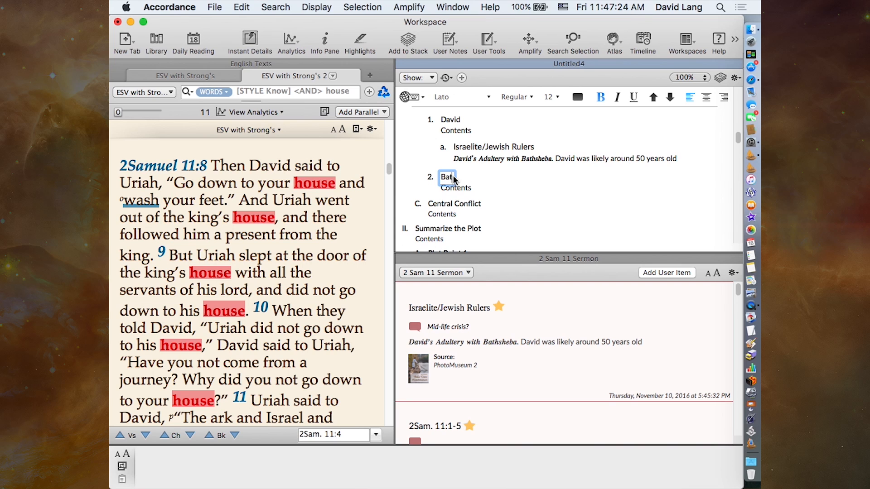
- Insert the stack's "Surprised While Bathing" statue item after the Bathsheba heading and demote it to a sub-item of Bathsheba
{"action": "left_click", "coordinate": [496, 182]}
{"action": "scroll", "coordinate": [487, 335], "scroll_direction": "down", "scroll_amount": 5}
{"action": "scroll", "coordinate": [487, 373], "scroll_direction": "down", "scroll_amount": 5}
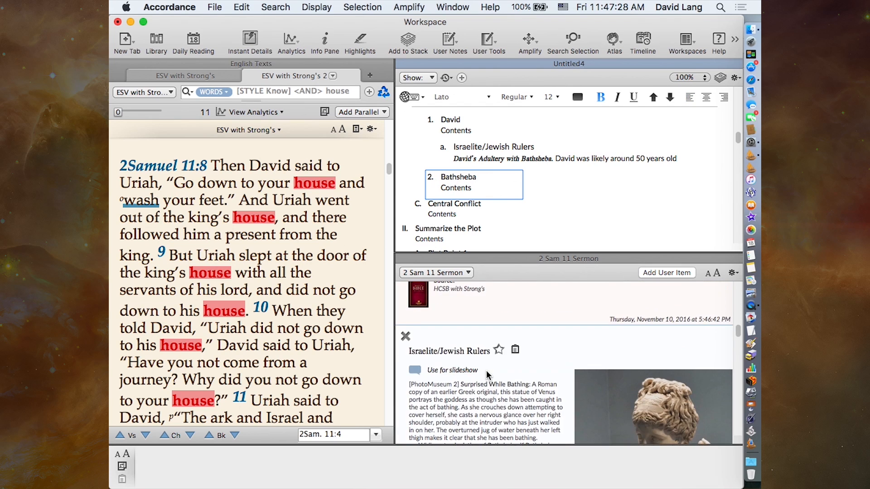
{"action": "left_click_drag", "start_coordinate": [542, 303], "coordinate": [454, 165]}
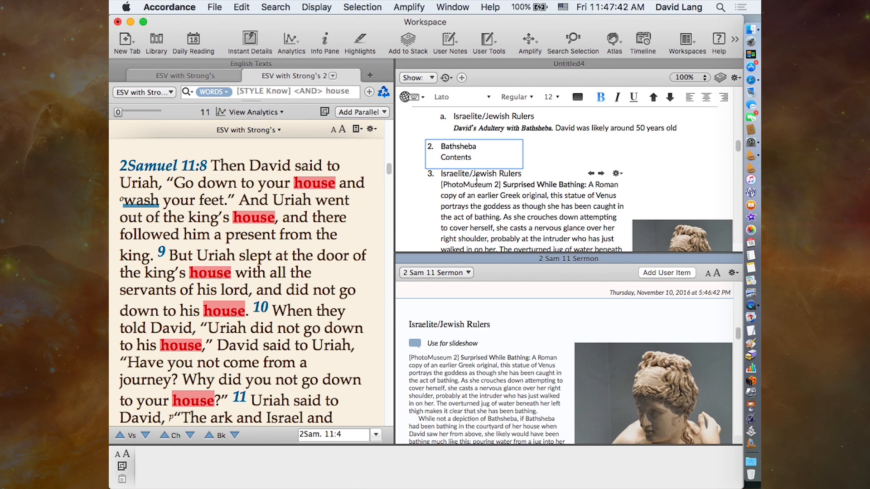
{"action": "left_click", "coordinate": [600, 174]}
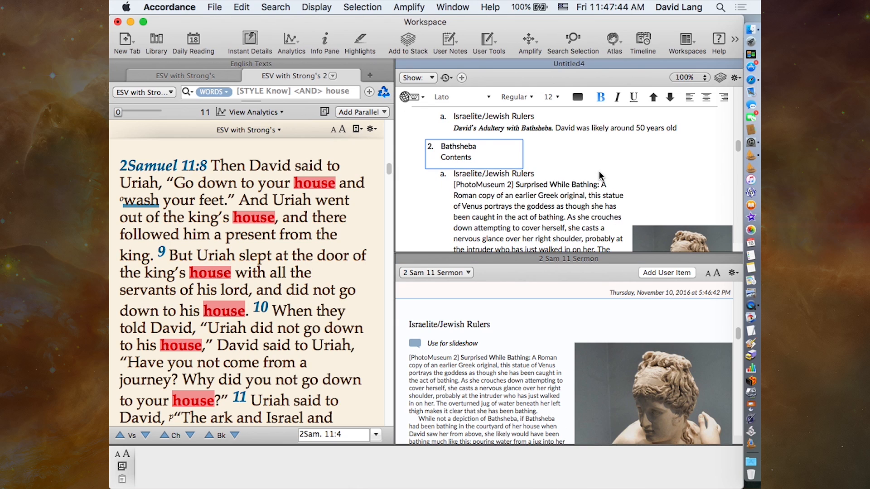
- Display the summary text along with the content for the sections of the paper
{"action": "scroll", "coordinate": [551, 195], "scroll_direction": "up", "scroll_amount": 5}
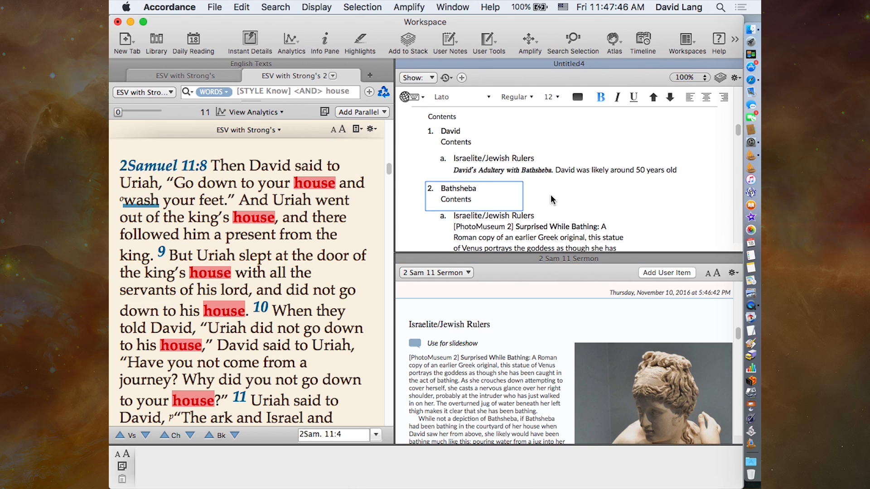
{"action": "scroll", "coordinate": [551, 196], "scroll_direction": "down", "scroll_amount": 3}
{"action": "scroll", "coordinate": [551, 196], "scroll_direction": "down", "scroll_amount": 1}
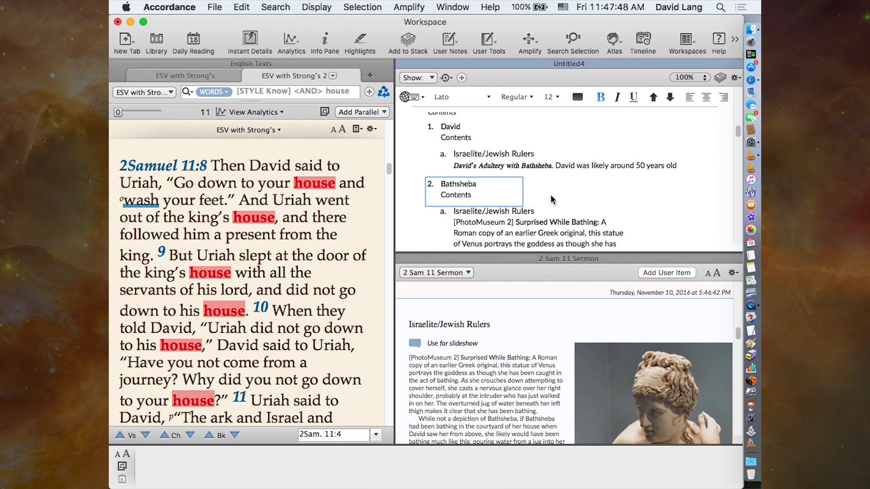
{"action": "scroll", "coordinate": [552, 198], "scroll_direction": "up", "scroll_amount": 5}
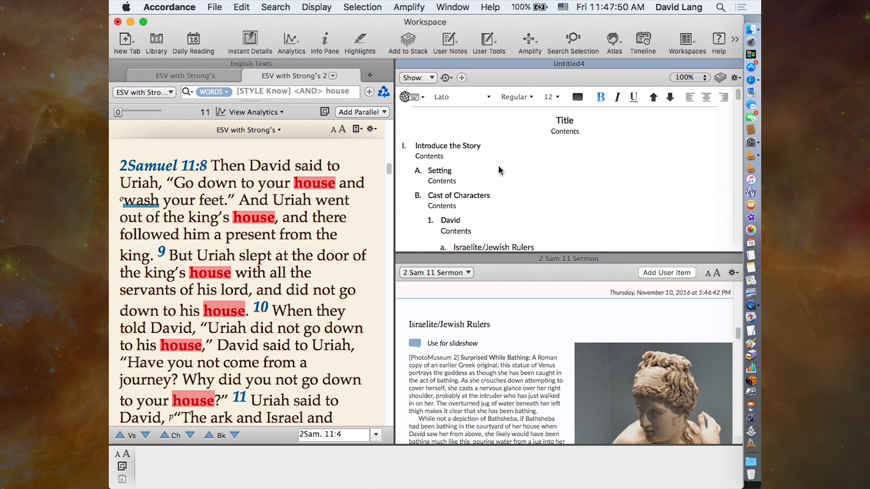
{"action": "scroll", "coordinate": [528, 190], "scroll_direction": "down", "scroll_amount": 5}
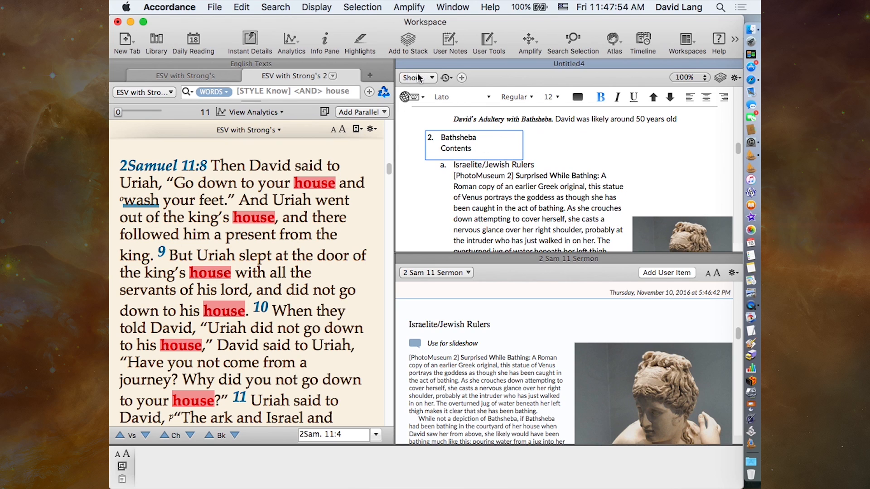
{"action": "left_click", "coordinate": [432, 78]}
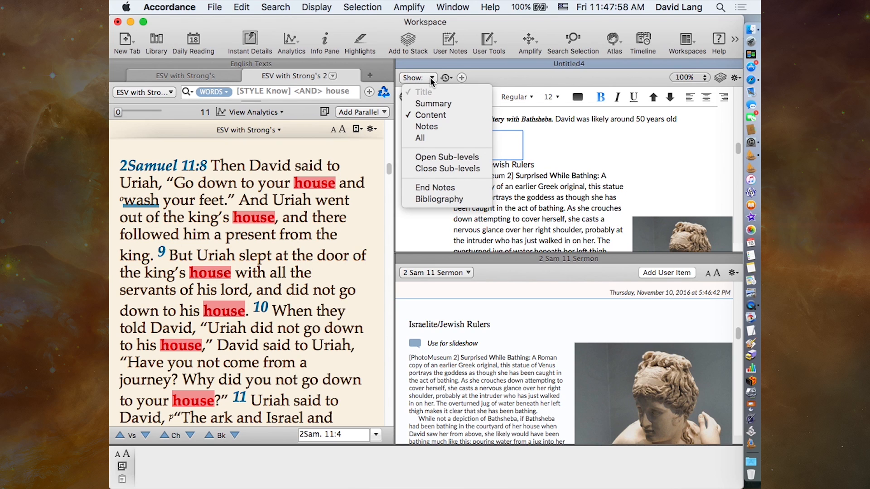
{"action": "left_click", "coordinate": [452, 102]}
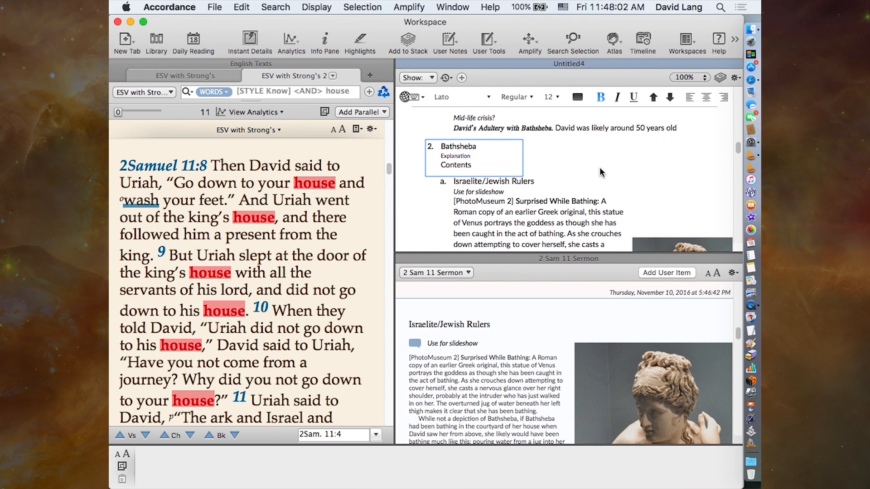
{"action": "scroll", "coordinate": [600, 171], "scroll_direction": "up", "scroll_amount": 6}
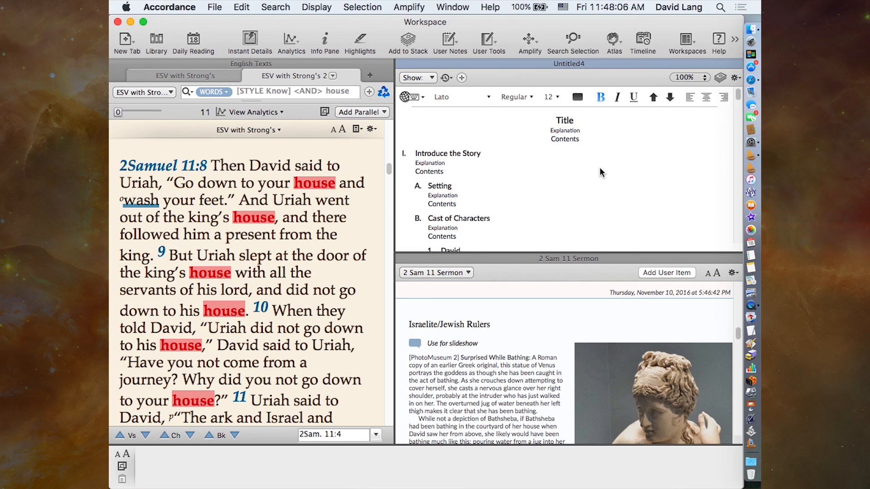
- Select the Explanation placeholder text under the Introduce the Story heading for replacement
{"action": "left_click", "coordinate": [426, 164]}
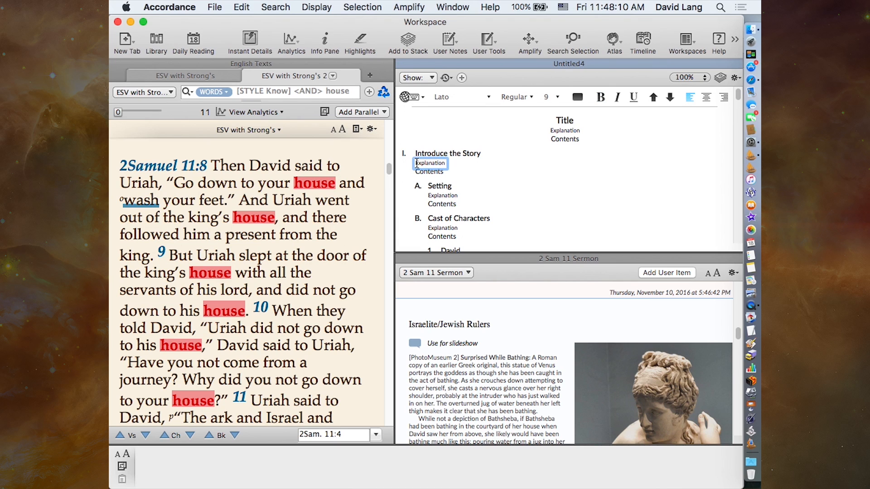
{"action": "left_click_drag", "start_coordinate": [414, 163], "coordinate": [452, 164]}
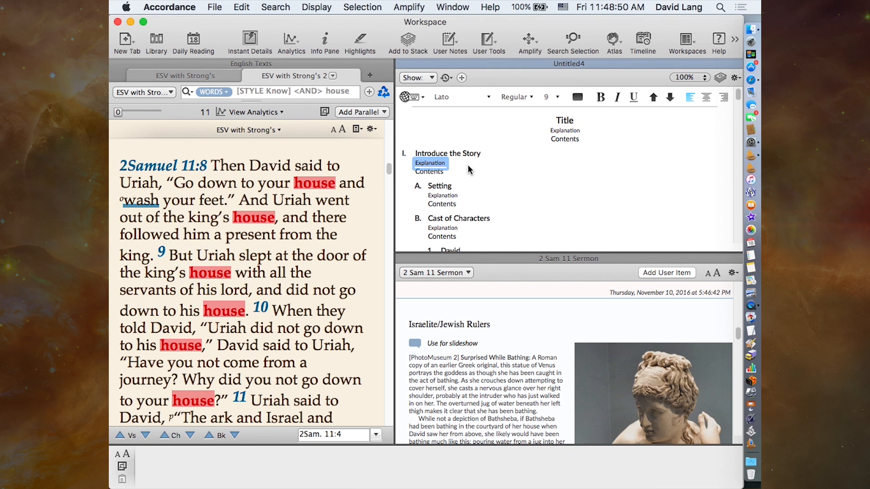
- Replace the Contents placeholder under the Introduce the Story heading with "In this passage ...."
{"action": "double_click", "coordinate": [426, 172]}
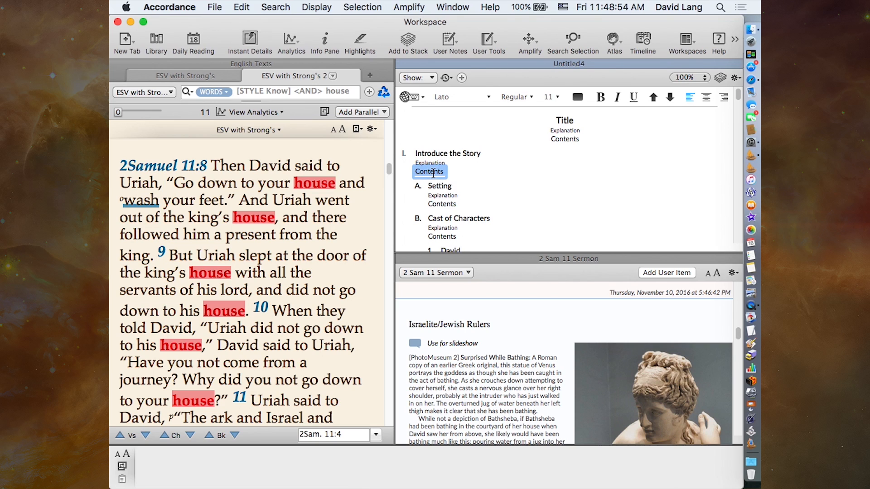
{"action": "type", "text": "In t"}
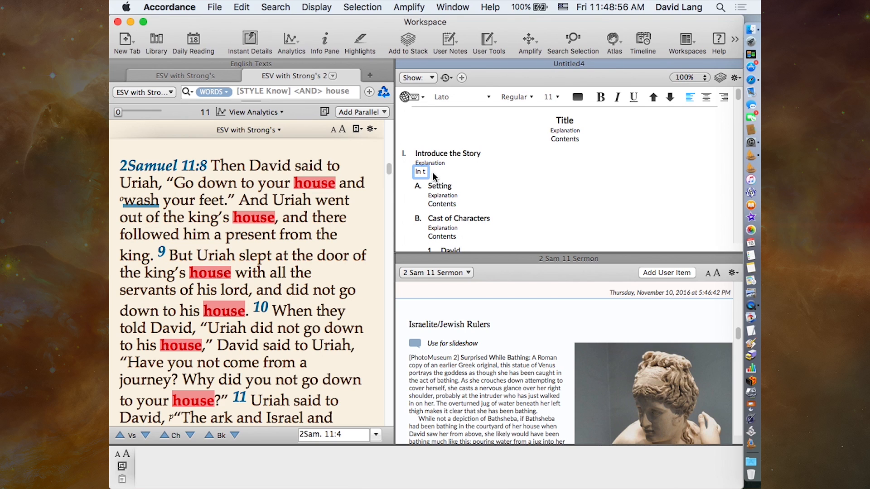
{"action": "type", "text": "his passage ...."}
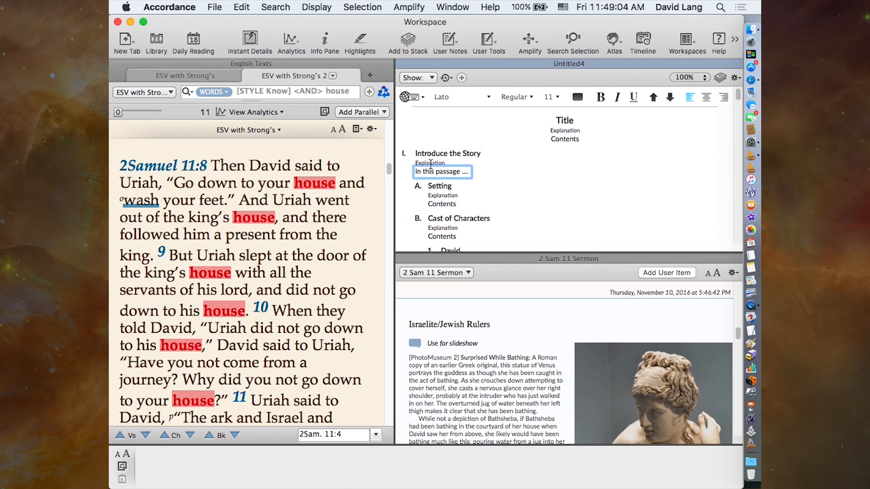
- Replace the Explanation placeholder under the Introduce the Story heading with "Talk about thus" and leave text editing
{"action": "double_click", "coordinate": [431, 164]}
{"action": "type", "text": "Talkk"}
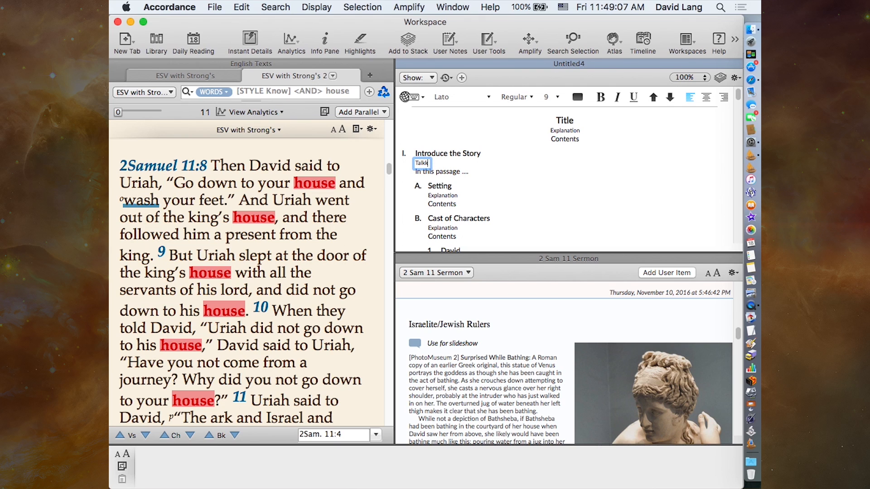
{"action": "key", "text": "BackSpace"}
{"action": "type", "text": "about thus"}
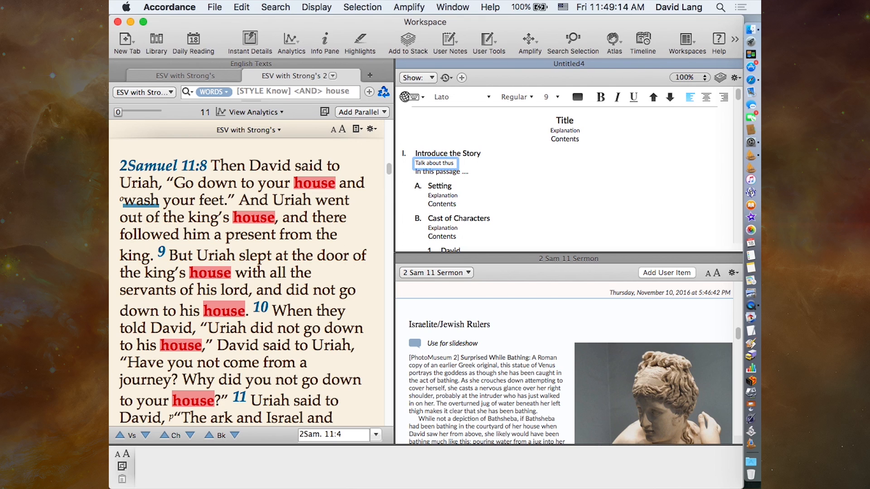
{"action": "left_click", "coordinate": [488, 166]}
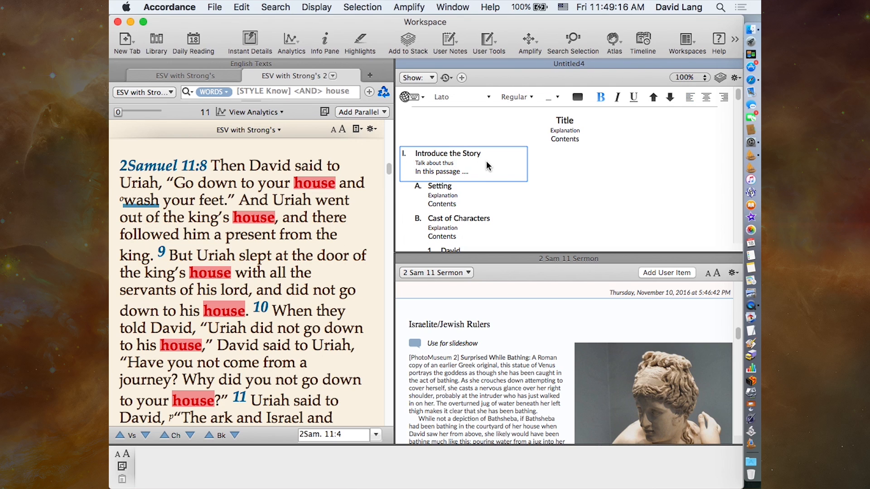
- Toggle the summary text off and on again in the paper, and hide the content so only titles and summaries show
{"action": "left_click", "coordinate": [427, 78]}
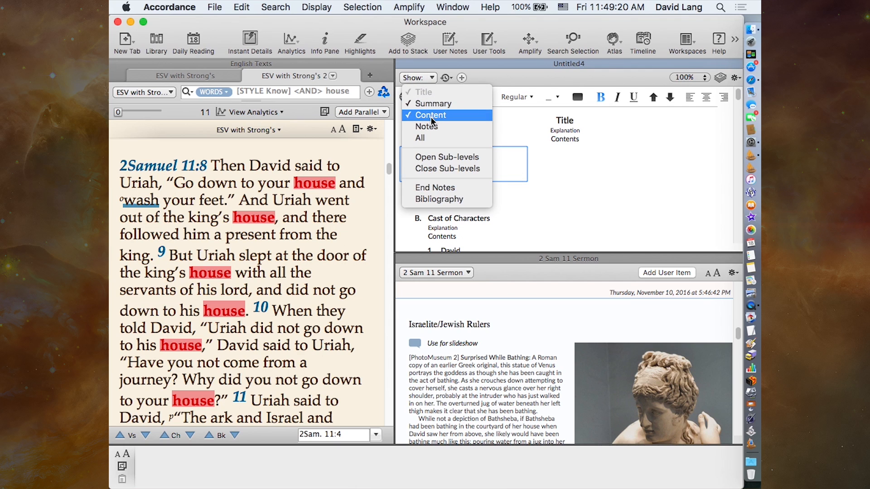
{"action": "left_click", "coordinate": [432, 104]}
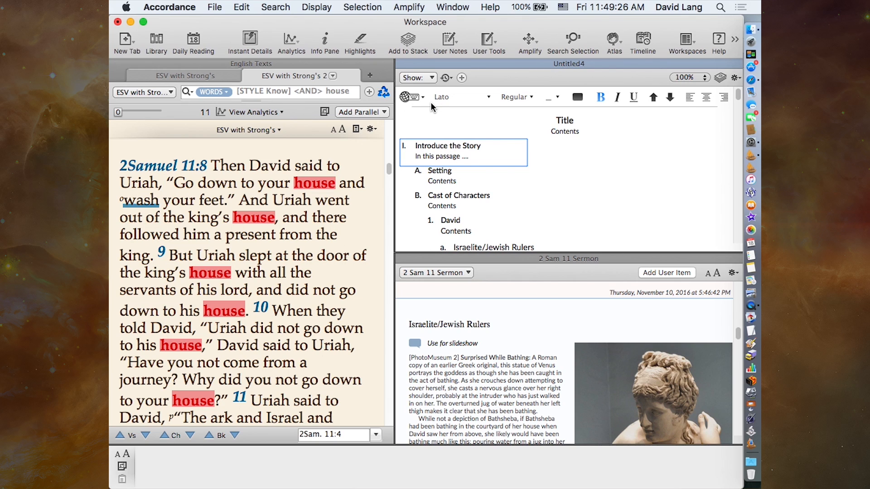
{"action": "left_click", "coordinate": [431, 79]}
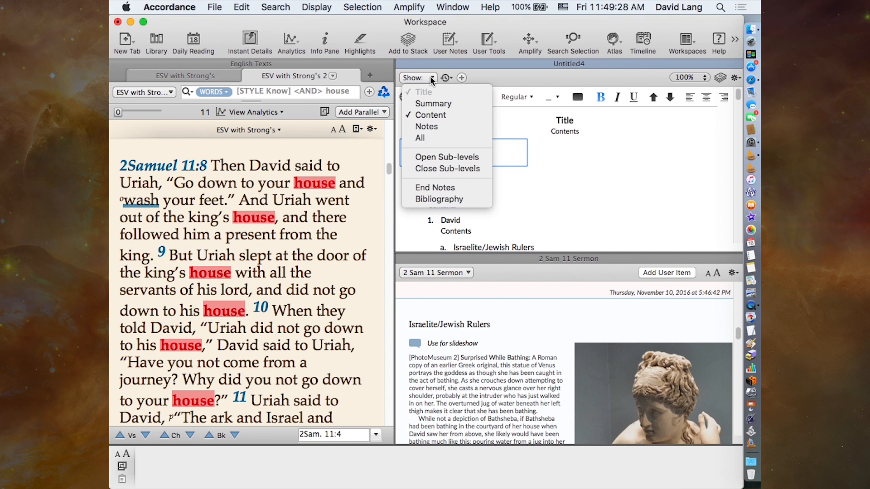
{"action": "left_click", "coordinate": [431, 104]}
{"action": "left_click", "coordinate": [424, 80]}
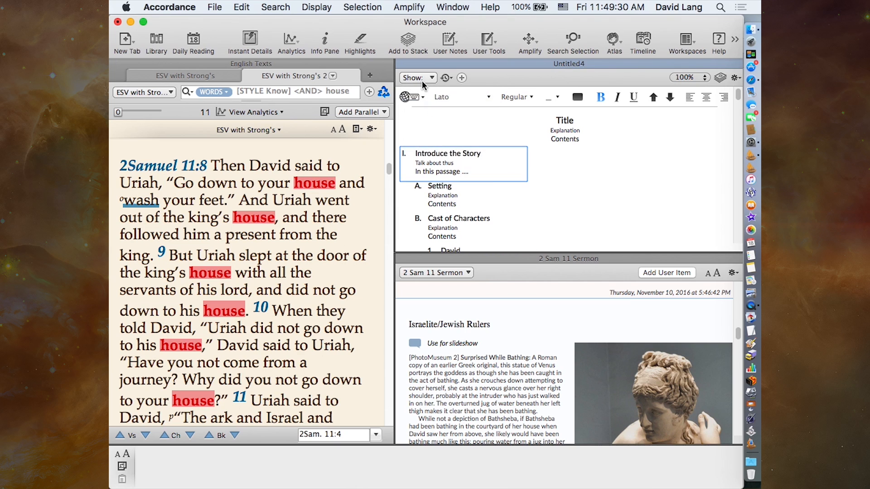
{"action": "left_click", "coordinate": [424, 116]}
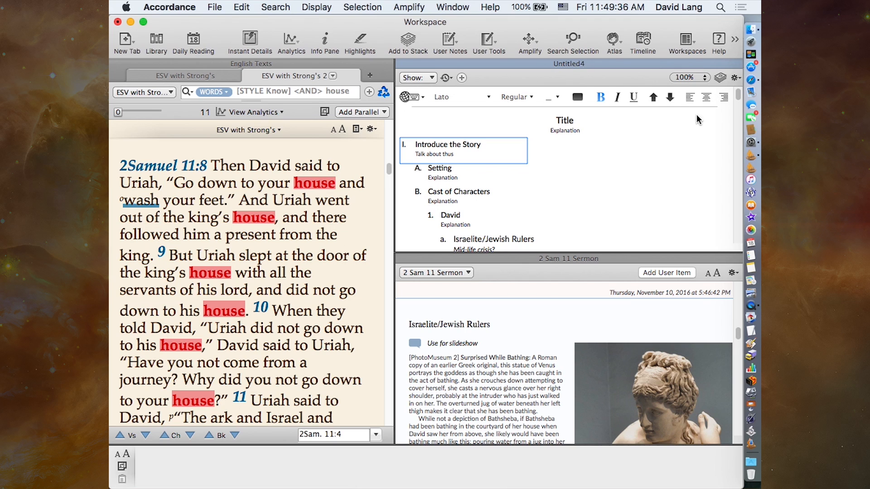
- Enlarge the paper to 200% and close the 2 Sam 11 Sermon stack to give the outline more room
{"action": "left_click", "coordinate": [700, 80]}
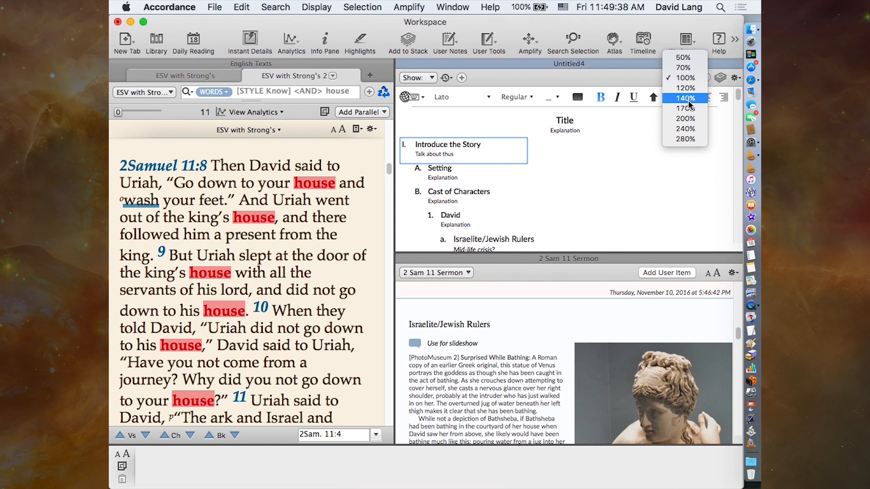
{"action": "left_click", "coordinate": [692, 118]}
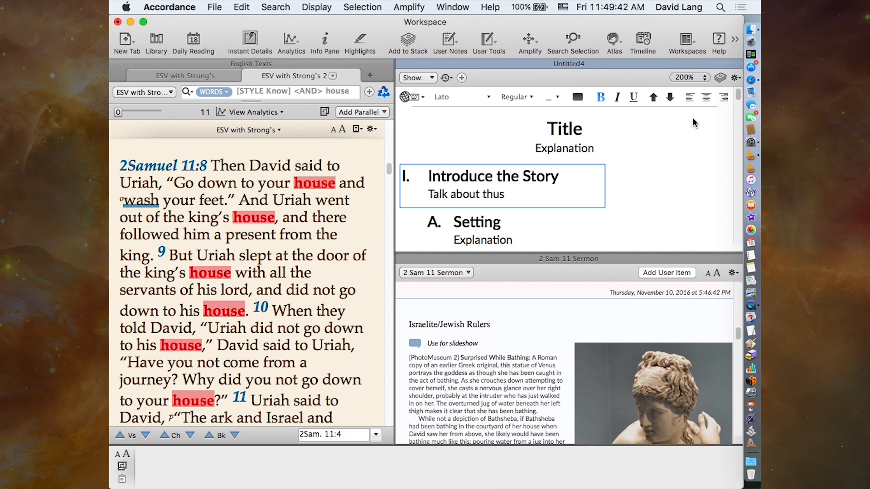
{"action": "mouse_move", "coordinate": [587, 138]}
{"action": "left_click", "coordinate": [407, 262]}
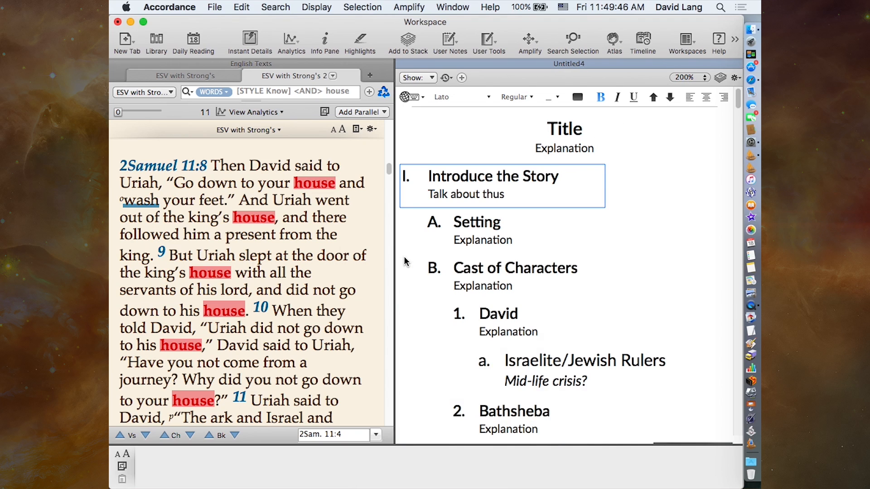
- Display the notes in the paper and replace the Notes placeholder under Introduce the Story with "click to slide 3"
{"action": "left_click", "coordinate": [432, 79]}
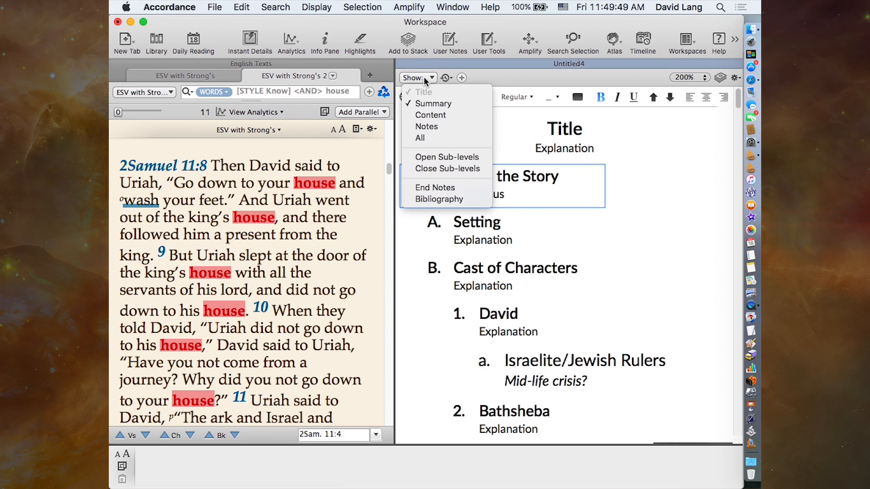
{"action": "left_click", "coordinate": [452, 126]}
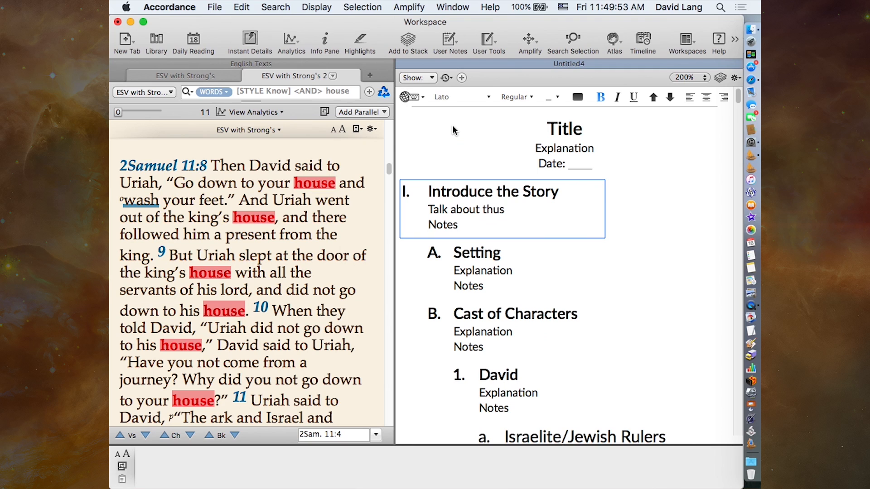
{"action": "double_click", "coordinate": [446, 225]}
{"action": "type", "text": "click to slide 3"}
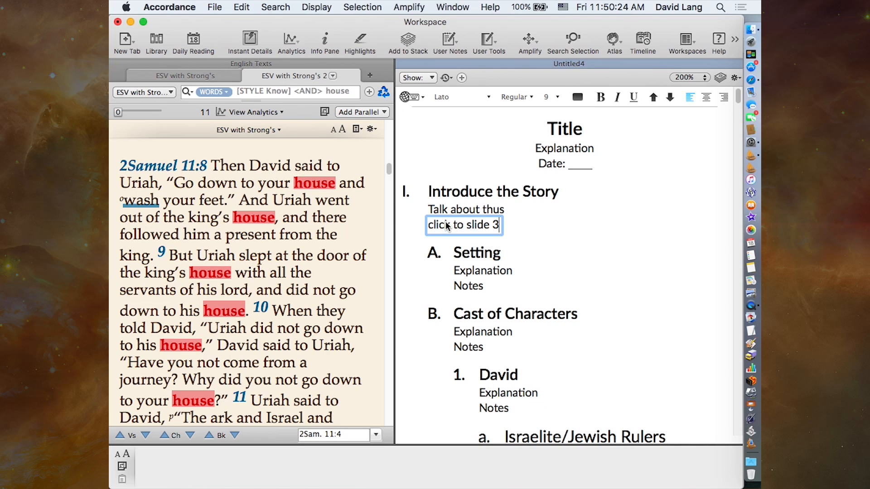
- Reopen the 2 Sam 11 Sermon stack from the paper, view it expanded across the workspace, and close it
{"action": "left_click", "coordinate": [721, 78]}
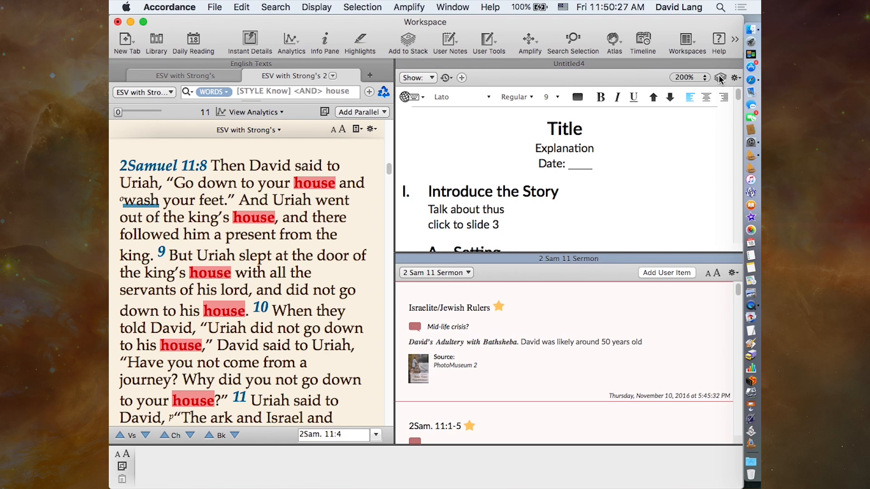
{"action": "left_click", "coordinate": [736, 257]}
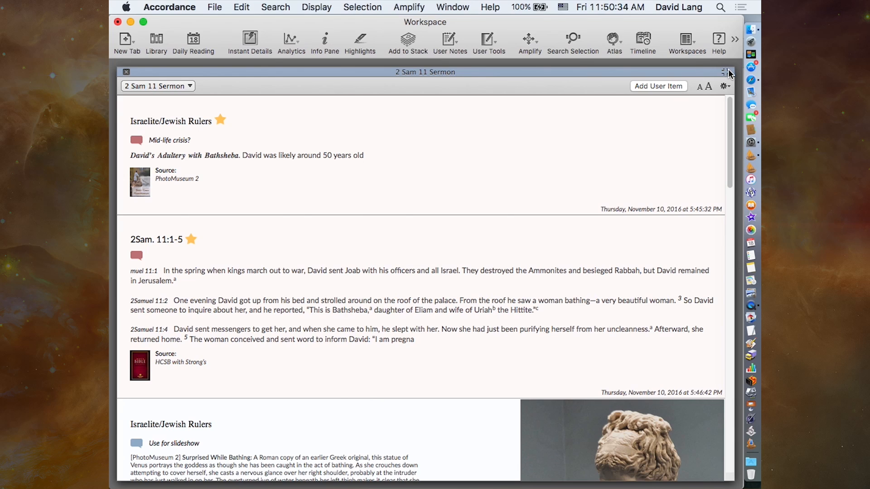
{"action": "left_click", "coordinate": [123, 72]}
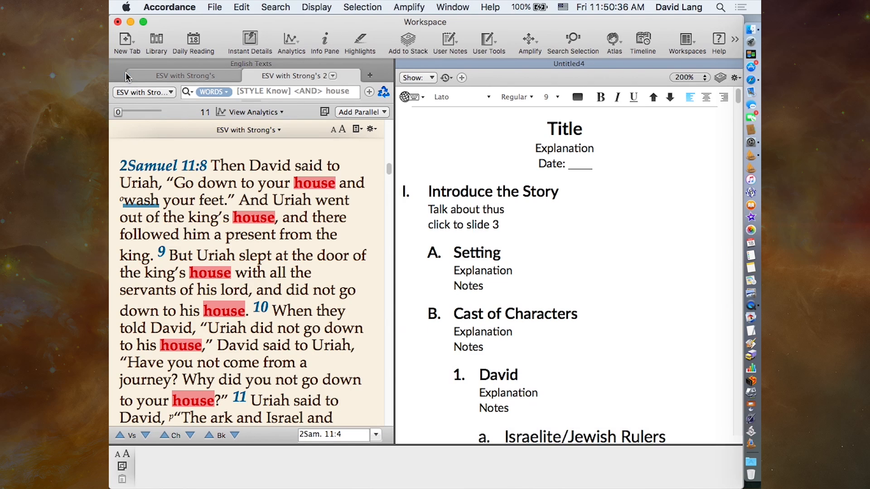
- Examine the User Files commands for creating a new paper or stack without running any of them
{"action": "left_click", "coordinate": [213, 7]}
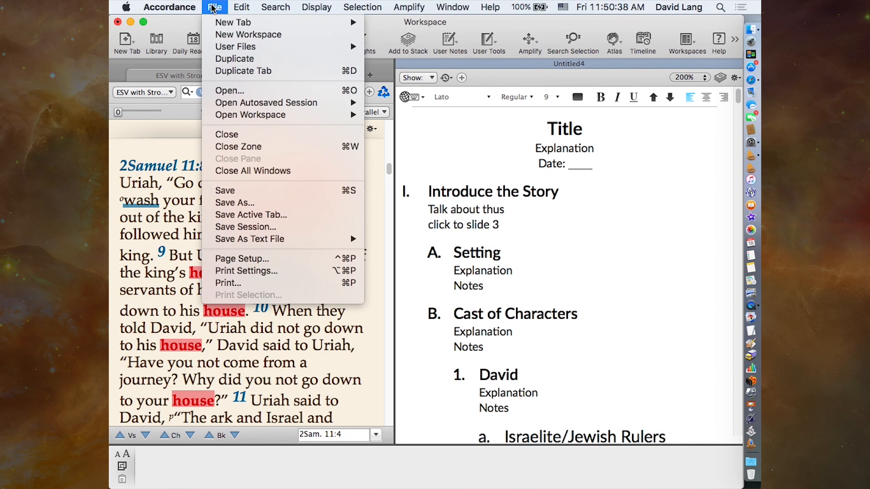
{"action": "mouse_move", "coordinate": [232, 47]}
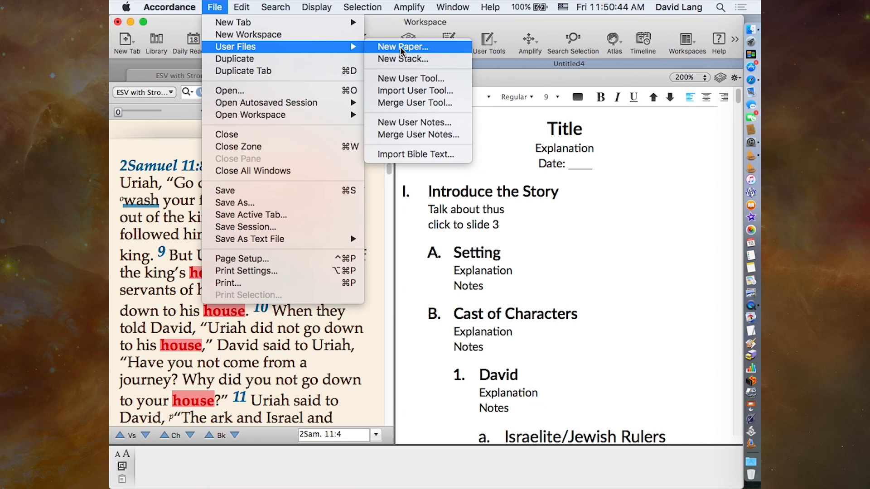
{"action": "left_click", "coordinate": [216, 6]}
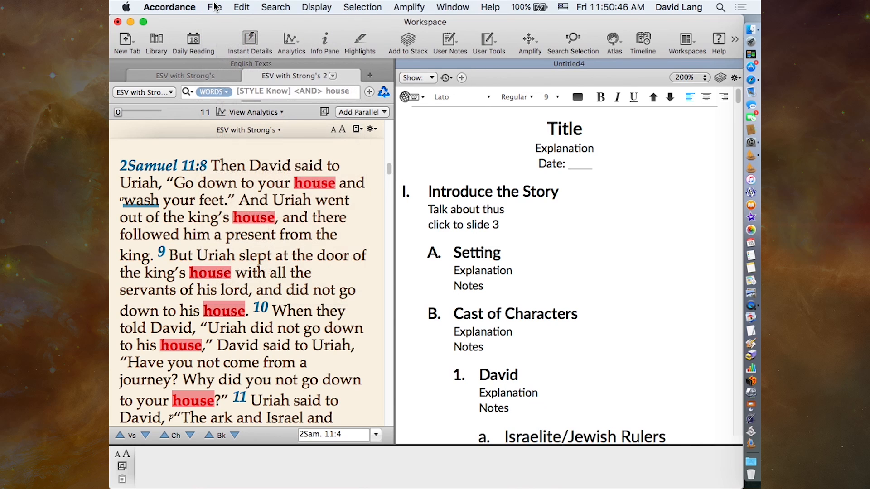
- Show the library filtered to My Stuff and view the papers stored in My Papers
{"action": "left_click", "coordinate": [156, 43]}
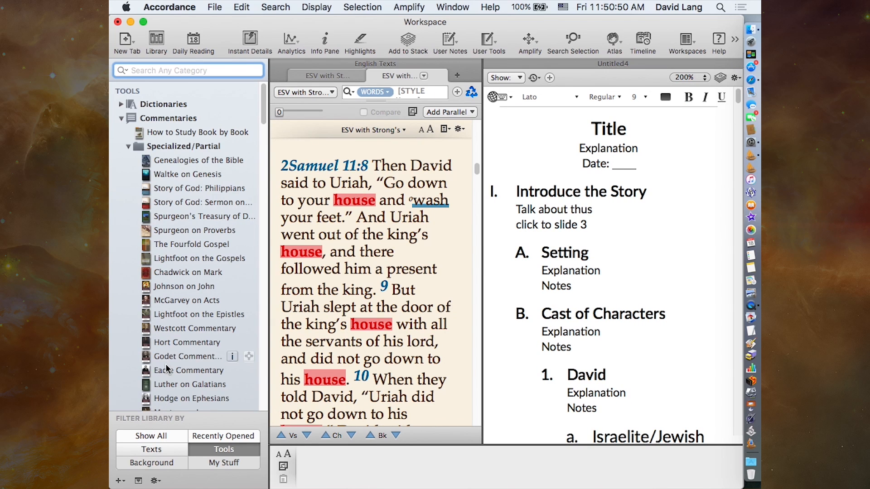
{"action": "left_click", "coordinate": [211, 463]}
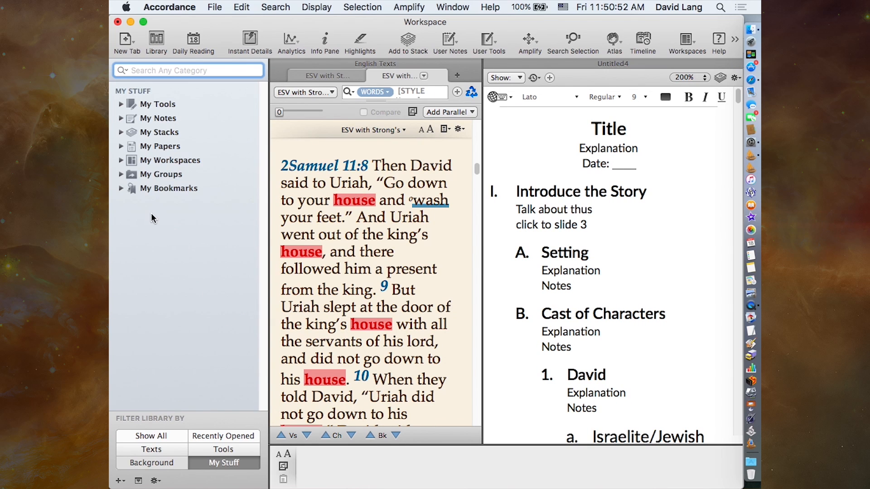
{"action": "left_click", "coordinate": [121, 146]}
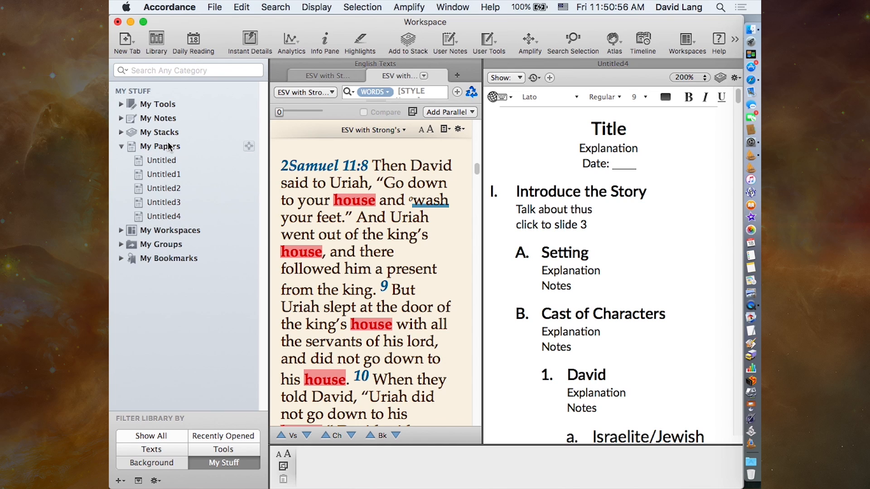
{"action": "left_click", "coordinate": [122, 146]}
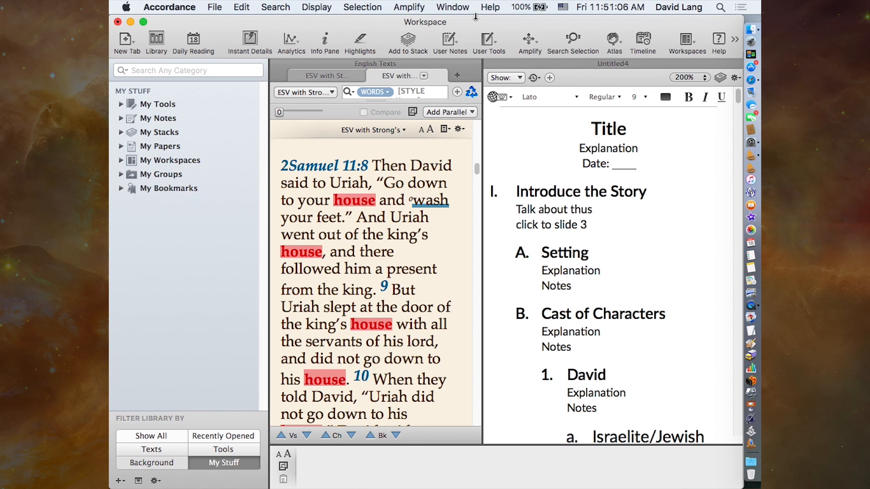
- Customize the toolbar by adding the Papers item between Highlights and Add to Stack
{"action": "right_click", "coordinate": [383, 26]}
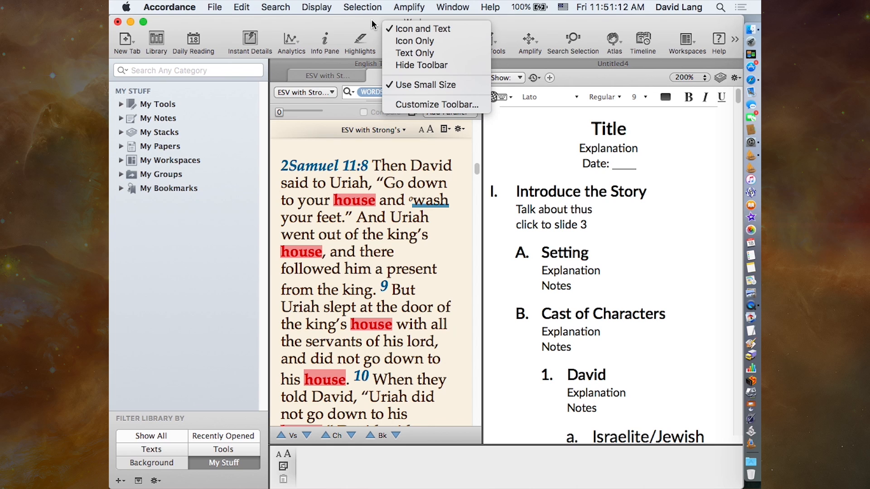
{"action": "left_click", "coordinate": [420, 106]}
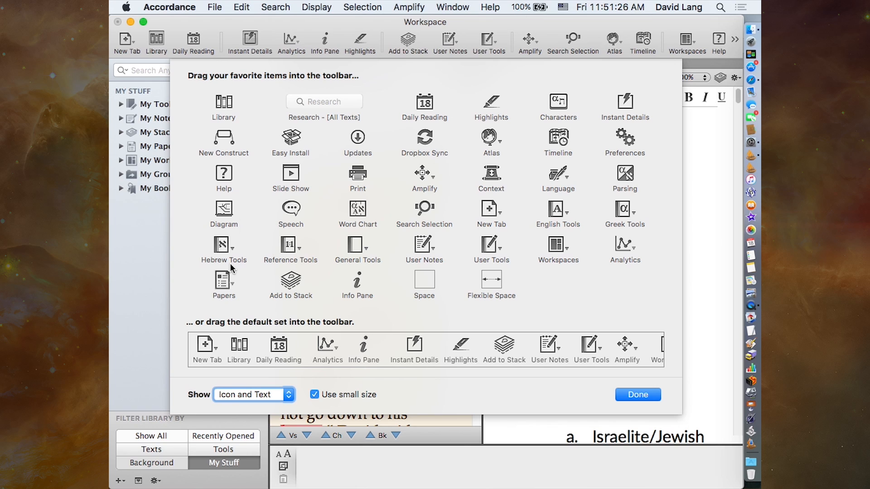
{"action": "left_click_drag", "start_coordinate": [222, 286], "coordinate": [416, 40]}
{"action": "left_click_drag", "start_coordinate": [426, 45], "coordinate": [419, 44]}
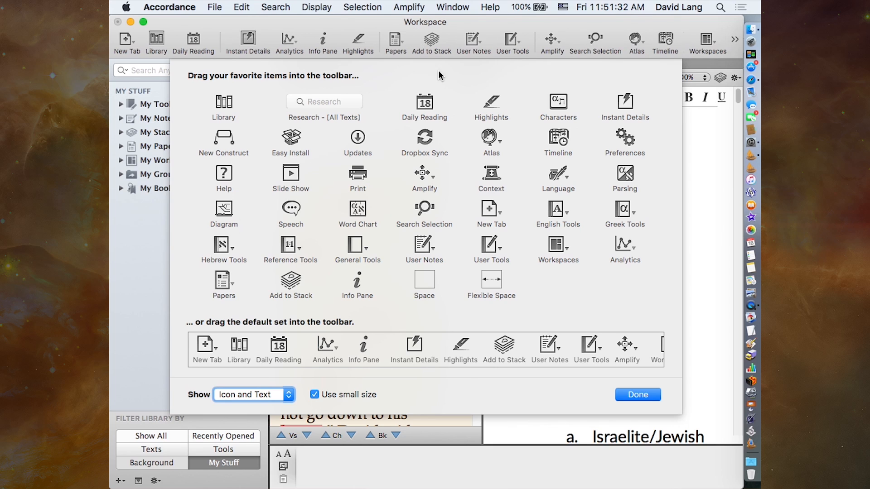
{"action": "left_click", "coordinate": [637, 398]}
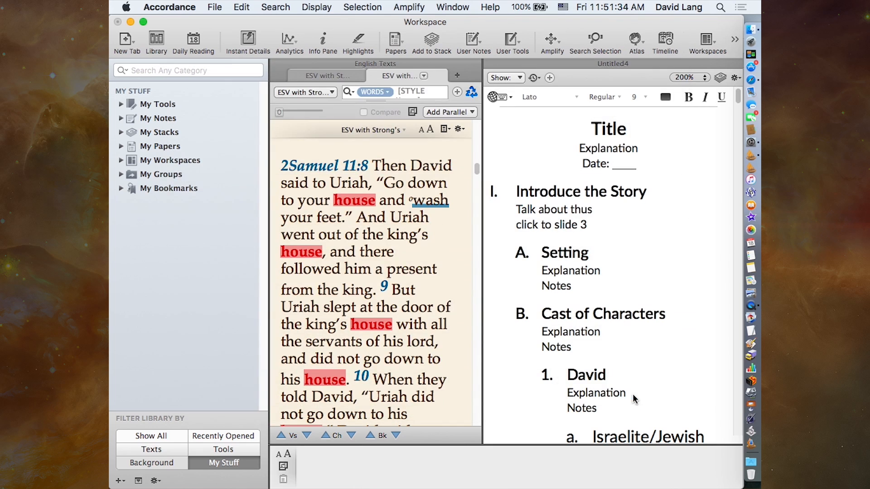
- View the saved papers and New Paper option offered by the Papers toolbar item, and close the Untitled4 paper
{"action": "left_click", "coordinate": [396, 43]}
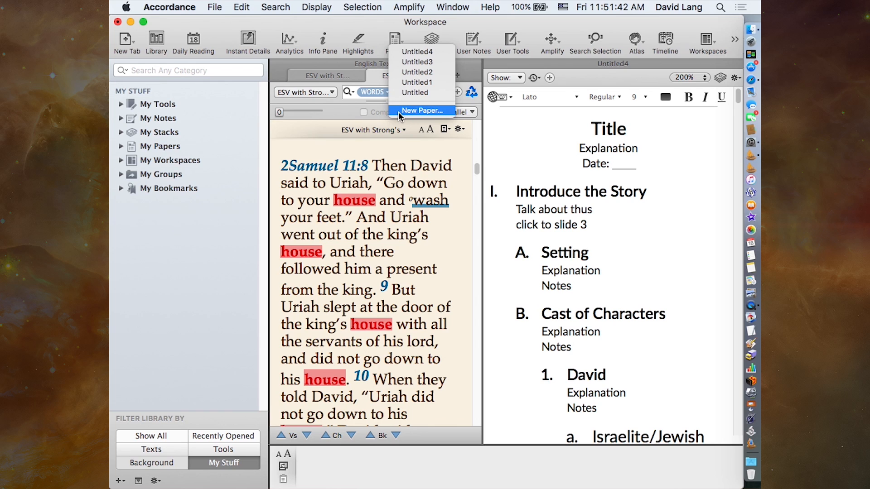
{"action": "left_click", "coordinate": [411, 165]}
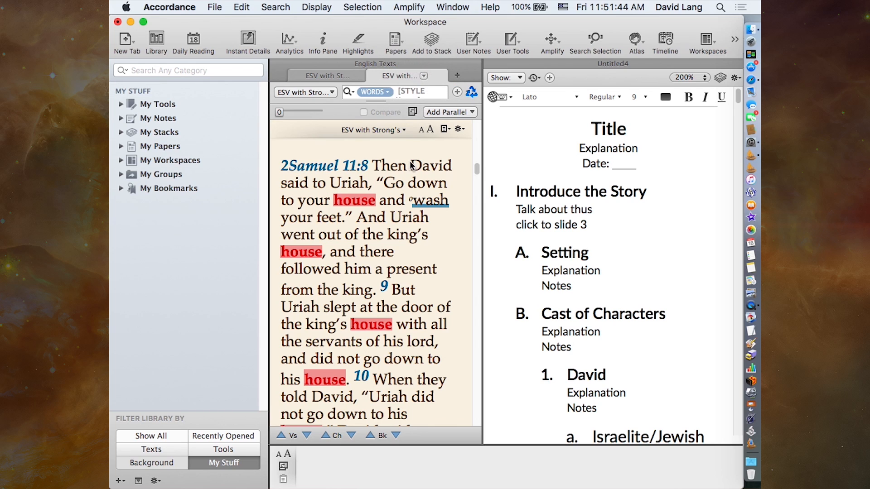
{"action": "left_click", "coordinate": [411, 165]}
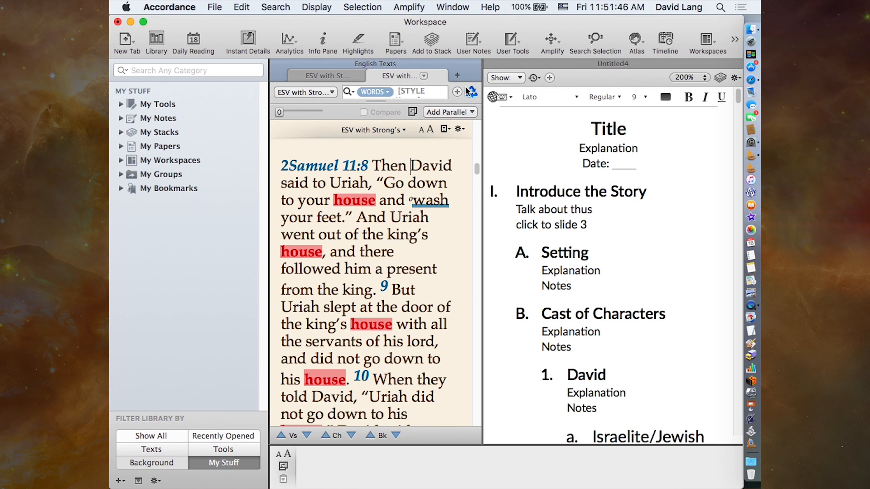
{"action": "left_click", "coordinate": [493, 64]}
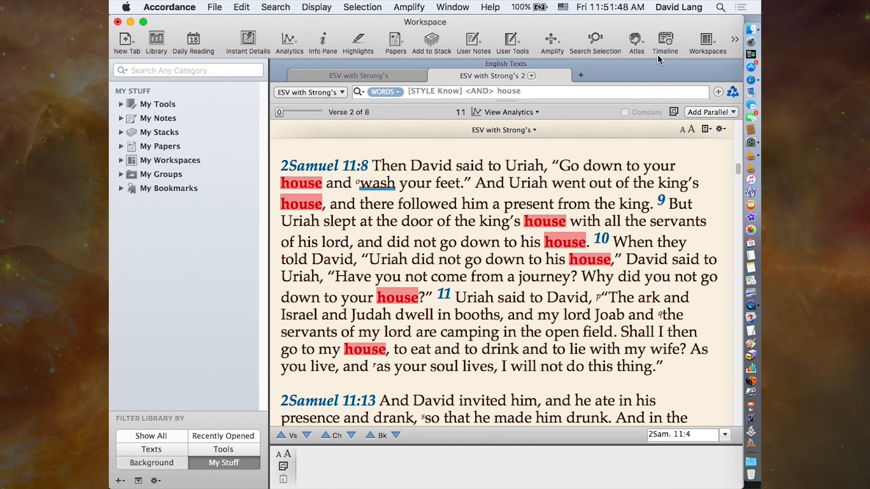
- Open the current stack, 2 Sam 11 Sermon, and expand it to fill the workspace
{"action": "right_click", "coordinate": [433, 42]}
{"action": "left_click", "coordinate": [418, 43]}
{"action": "left_click", "coordinate": [433, 40]}
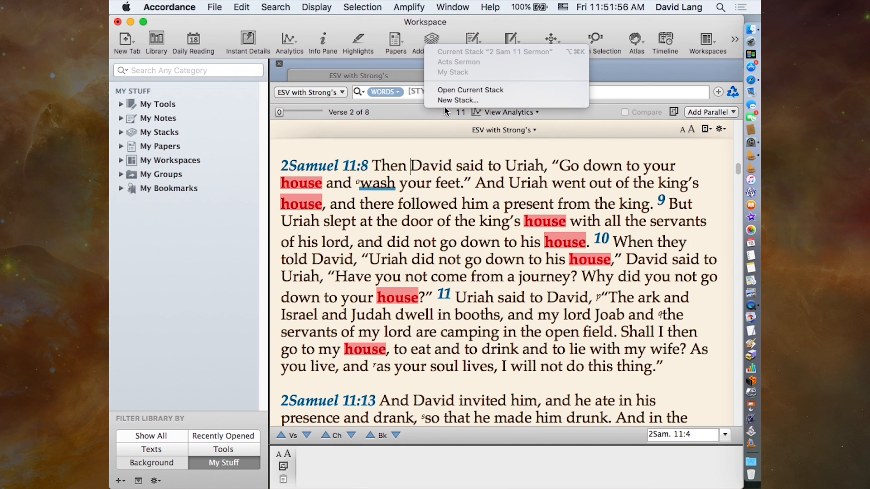
{"action": "left_click", "coordinate": [452, 89]}
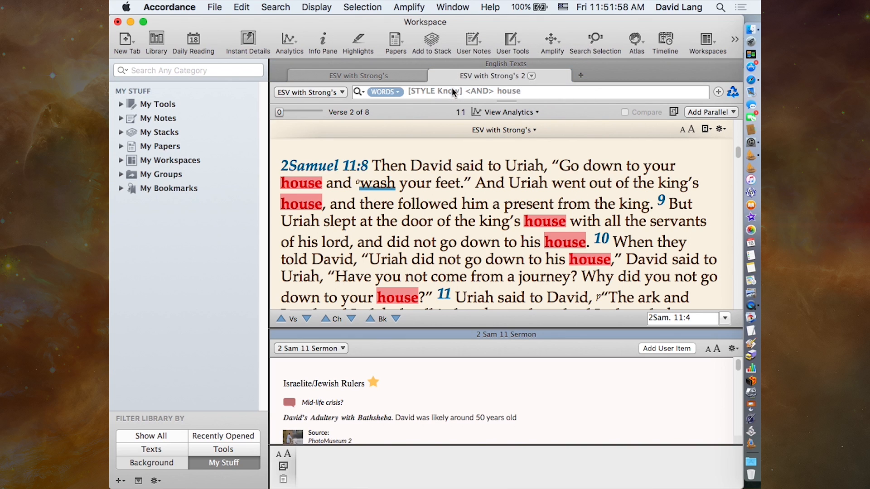
{"action": "left_click", "coordinate": [734, 334]}
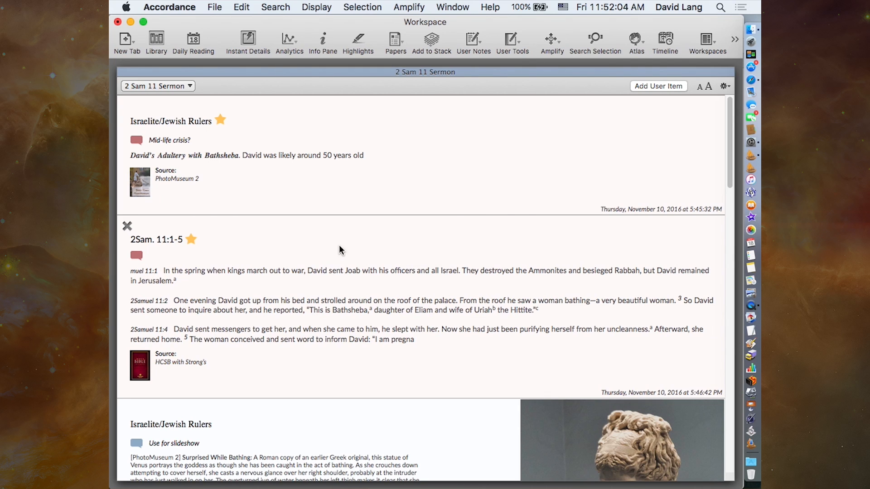
- Move the 2Sam. 11:1-5 item to the start of the stack and star the Surprised While Bathing item
{"action": "left_click_drag", "start_coordinate": [311, 237], "coordinate": [291, 69]}
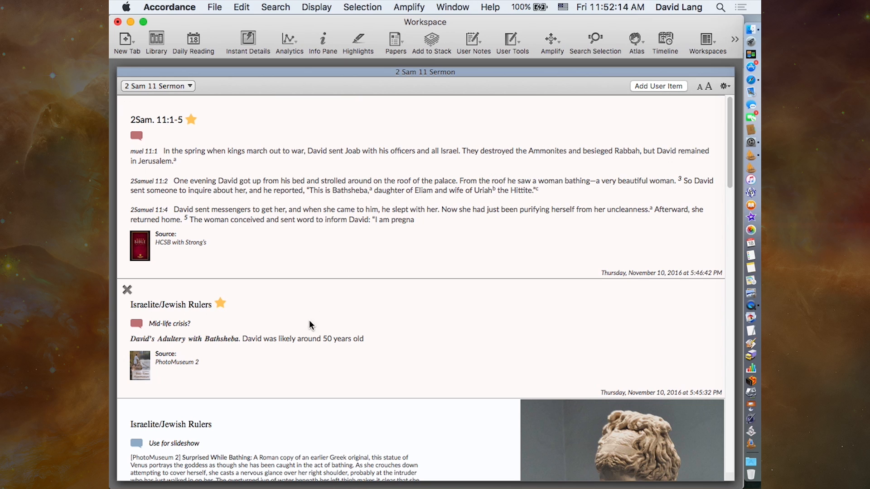
{"action": "scroll", "coordinate": [302, 344], "scroll_direction": "down", "scroll_amount": 5}
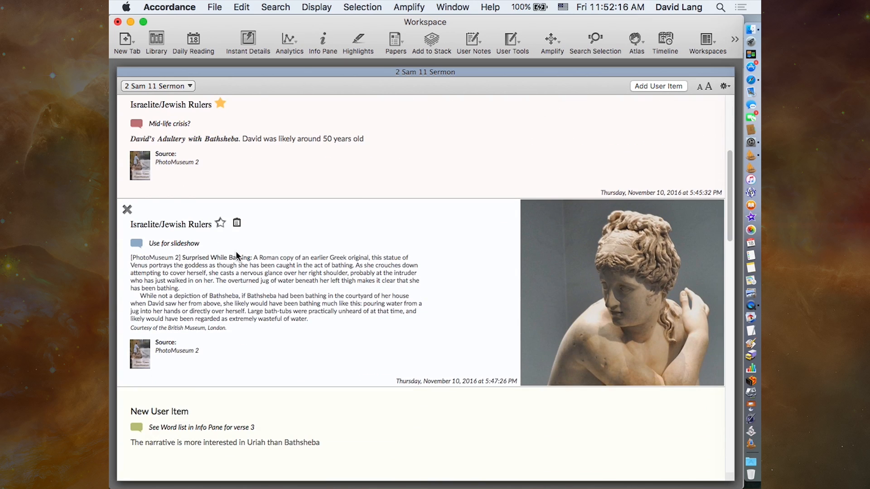
{"action": "left_click", "coordinate": [221, 224]}
{"action": "scroll", "coordinate": [318, 317], "scroll_direction": "down", "scroll_amount": 15}
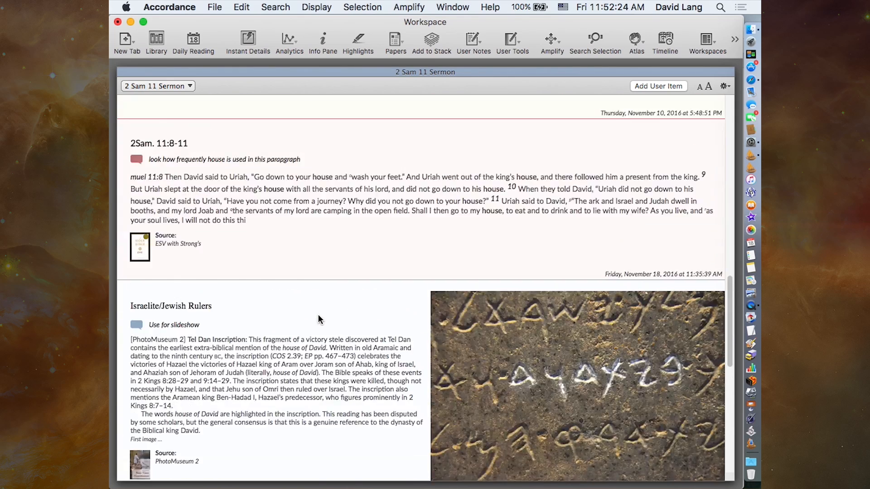
{"action": "scroll", "coordinate": [318, 320], "scroll_direction": "up", "scroll_amount": 8}
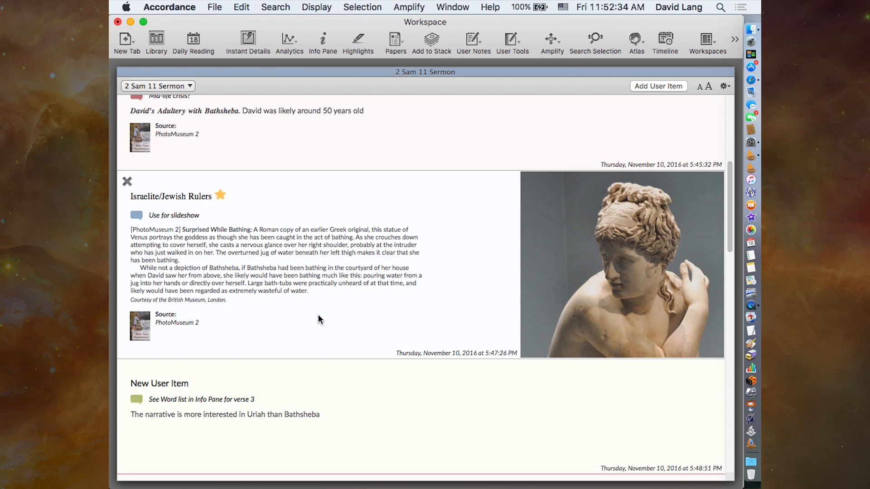
- Sort the stack items by newest date and then by title
{"action": "left_click", "coordinate": [724, 86]}
{"action": "mouse_move", "coordinate": [696, 100]}
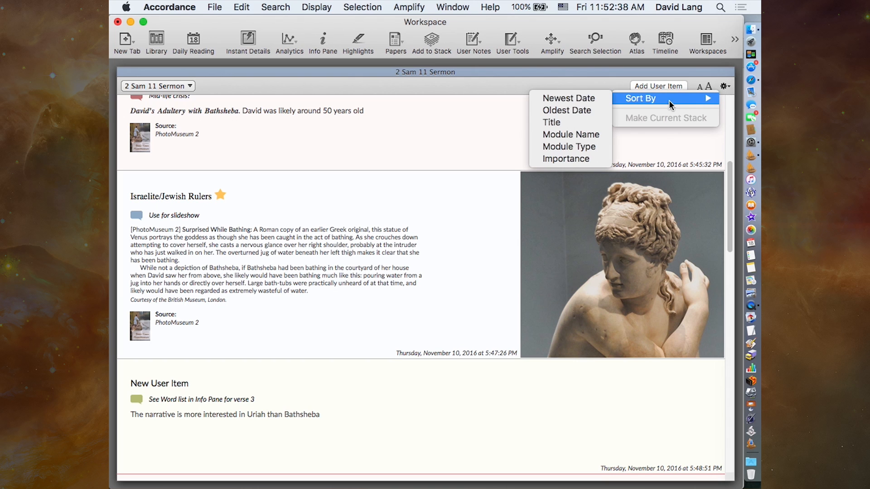
{"action": "left_click", "coordinate": [581, 99]}
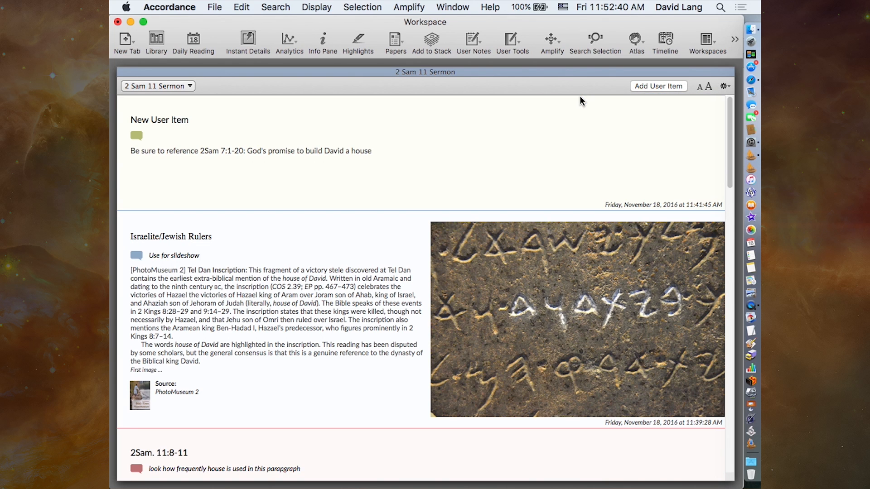
{"action": "left_click", "coordinate": [724, 86]}
{"action": "mouse_move", "coordinate": [692, 107]}
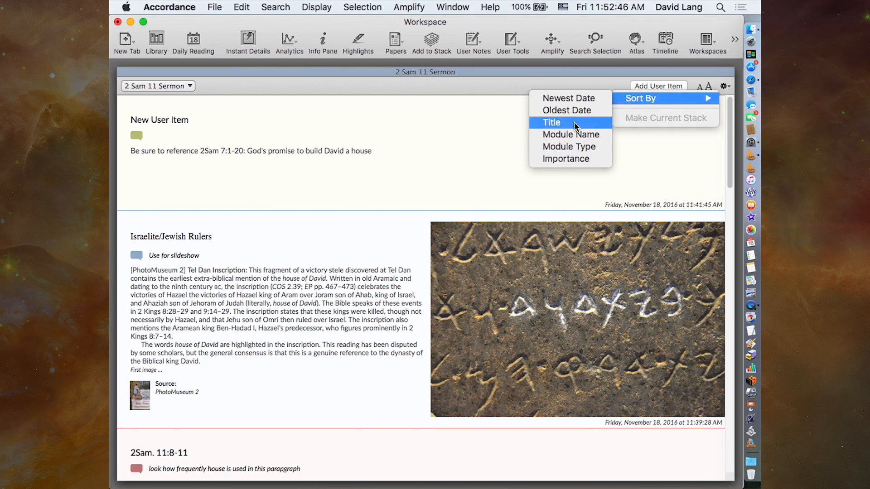
{"action": "left_click", "coordinate": [574, 122]}
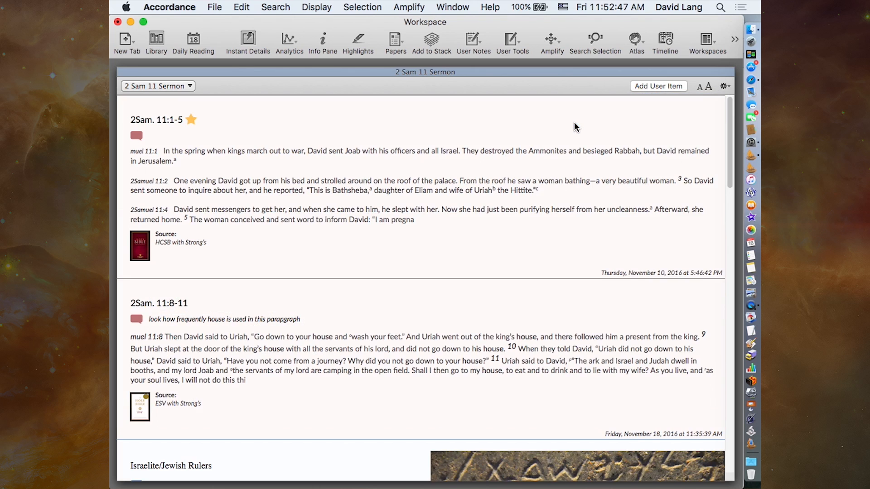
- Sort the stack items by module name and review the resulting order
{"action": "left_click", "coordinate": [725, 86]}
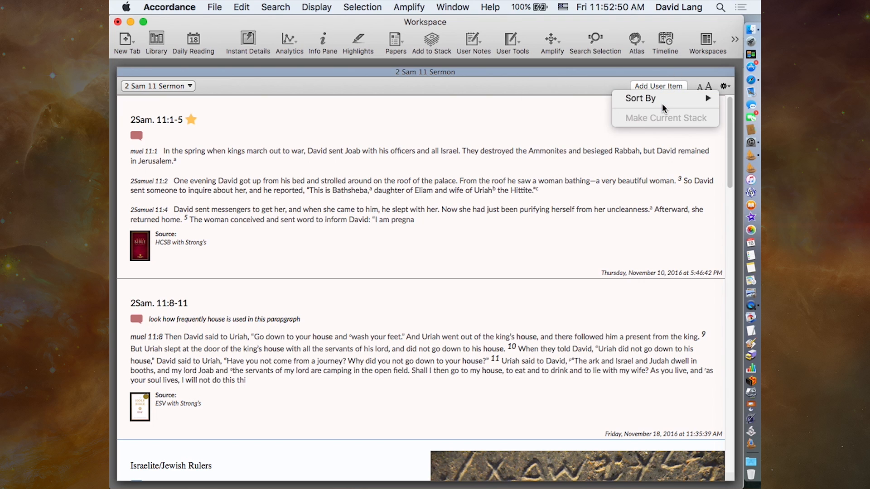
{"action": "mouse_move", "coordinate": [637, 101]}
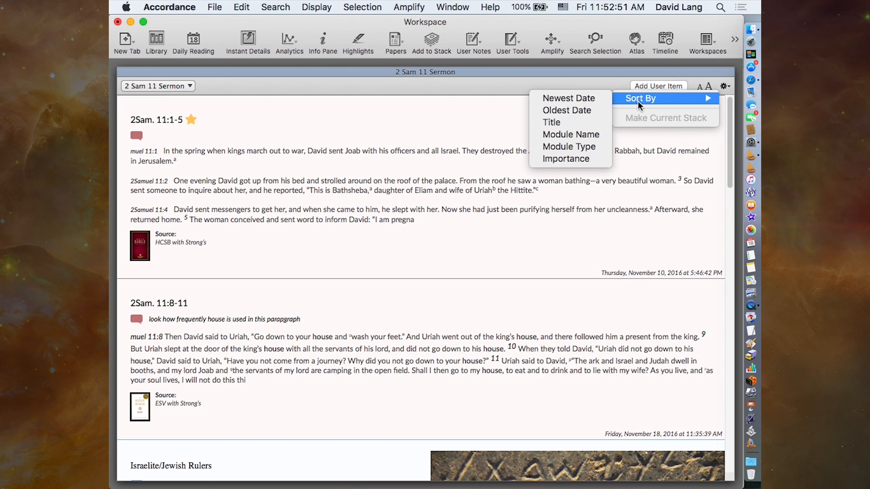
{"action": "left_click", "coordinate": [570, 135]}
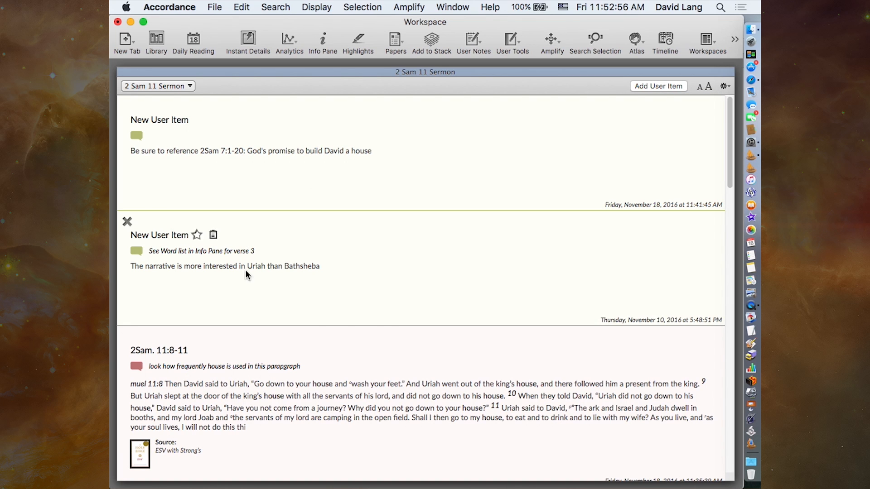
{"action": "scroll", "coordinate": [413, 312], "scroll_direction": "down", "scroll_amount": 2}
{"action": "scroll", "coordinate": [412, 313], "scroll_direction": "down", "scroll_amount": 10}
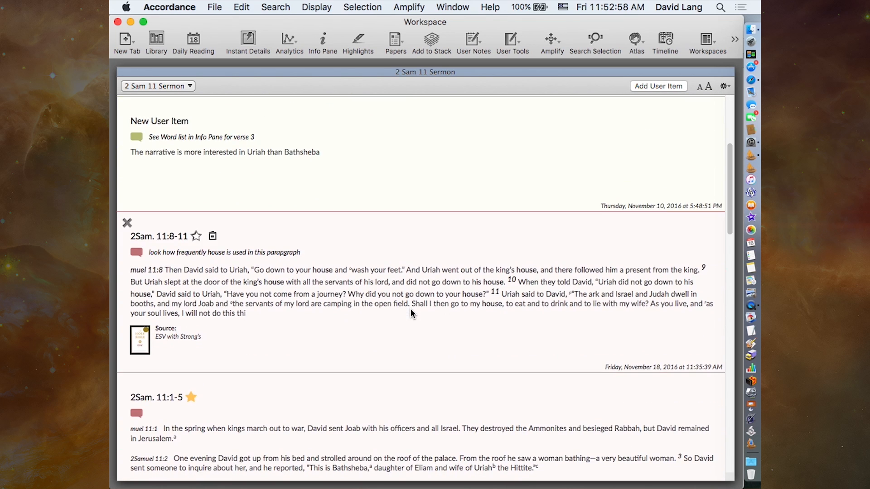
{"action": "scroll", "coordinate": [412, 313], "scroll_direction": "down", "scroll_amount": 20}
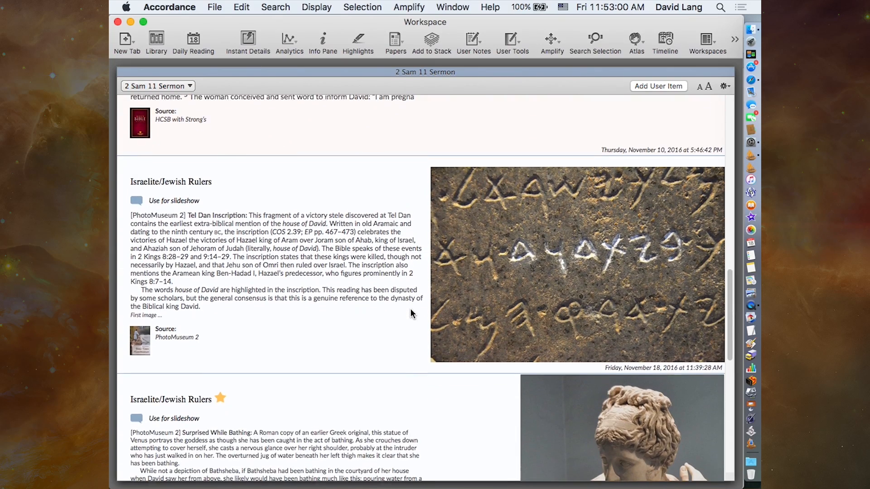
{"action": "scroll", "coordinate": [412, 313], "scroll_direction": "up", "scroll_amount": 20}
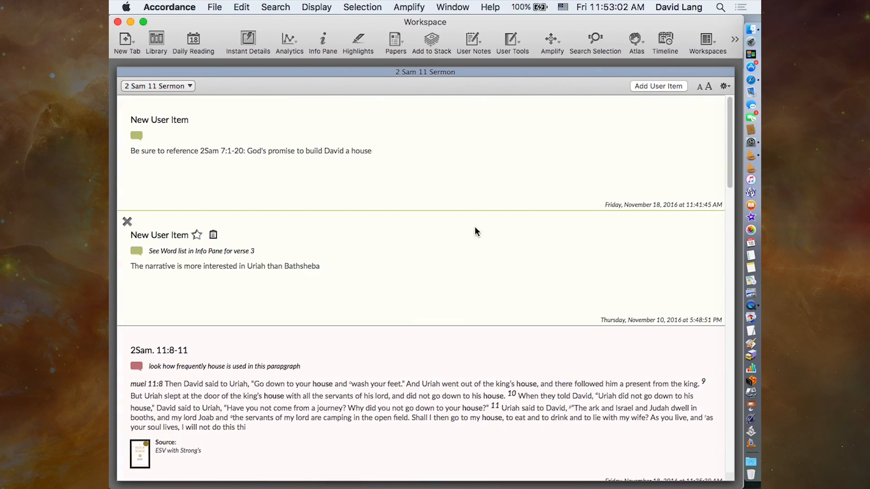
- Sort the stack items by importance, look through them, and close the stack
{"action": "left_click", "coordinate": [725, 86]}
{"action": "mouse_move", "coordinate": [681, 99]}
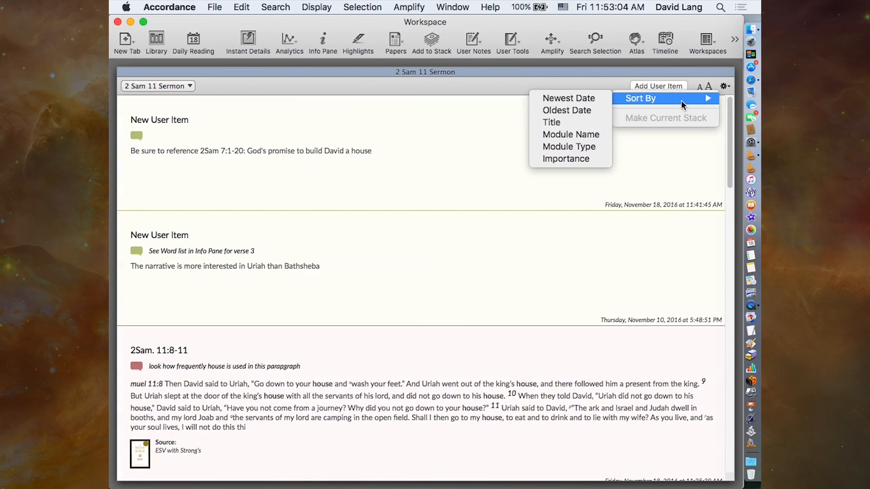
{"action": "left_click", "coordinate": [556, 158]}
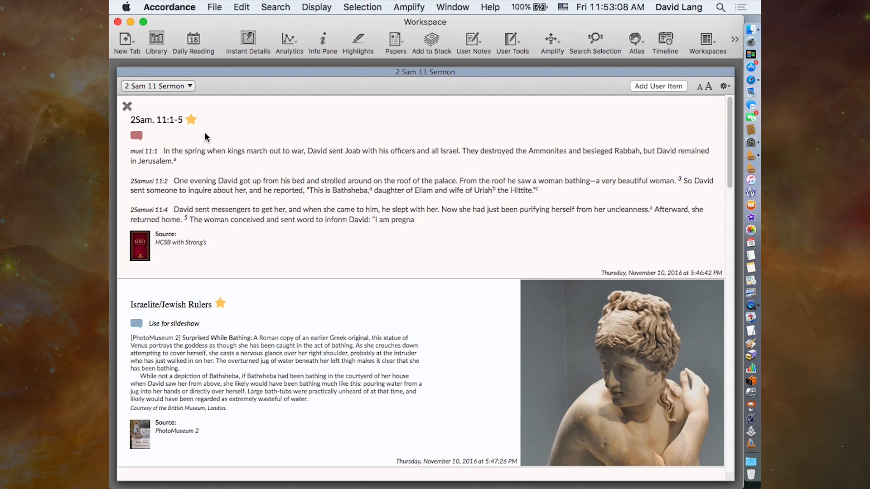
{"action": "scroll", "coordinate": [418, 356], "scroll_direction": "down", "scroll_amount": 5}
{"action": "scroll", "coordinate": [418, 356], "scroll_direction": "down", "scroll_amount": 4}
{"action": "scroll", "coordinate": [418, 356], "scroll_direction": "up", "scroll_amount": 9}
{"action": "left_click", "coordinate": [126, 73]}
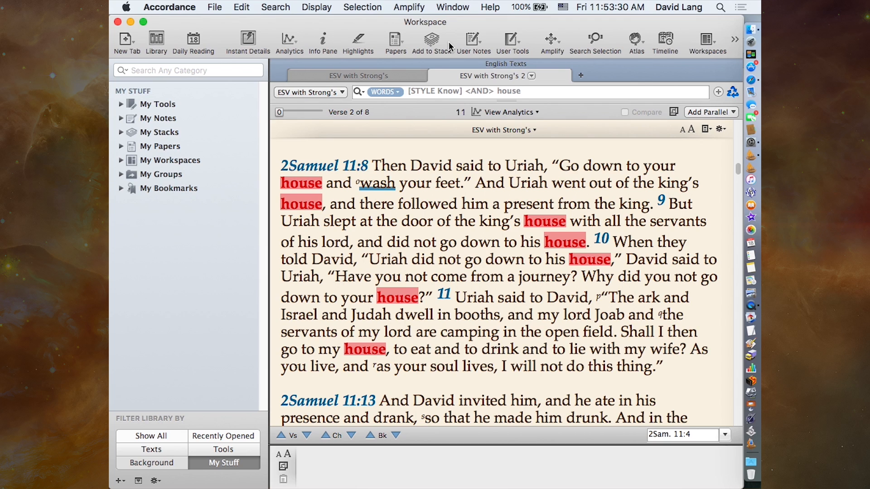
- Open the saved Untitled4 paper, expand it to fill the workspace, and look over its outline
{"action": "left_click", "coordinate": [396, 44]}
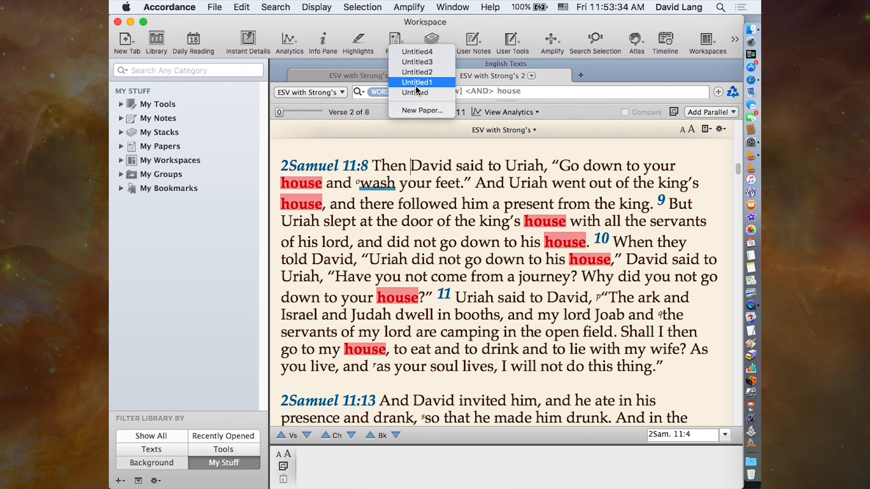
{"action": "left_click", "coordinate": [427, 51]}
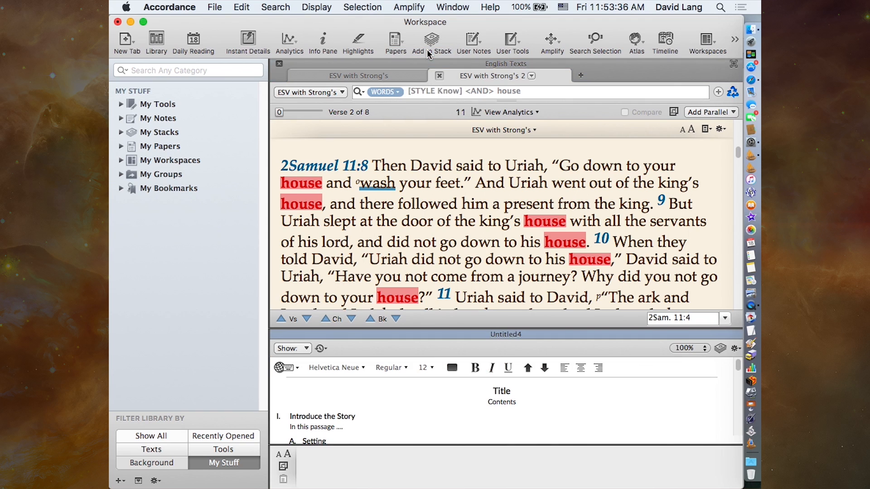
{"action": "left_click", "coordinate": [735, 336]}
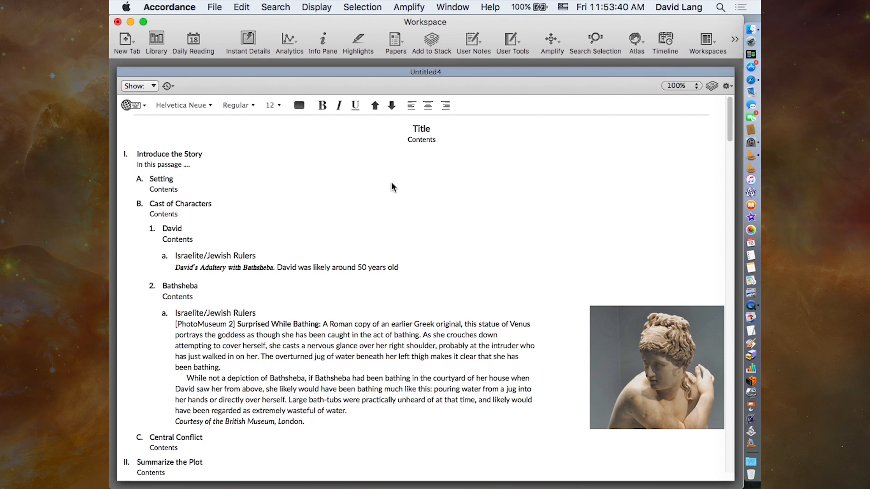
{"action": "mouse_move", "coordinate": [219, 187]}
{"action": "scroll", "coordinate": [410, 207], "scroll_direction": "down", "scroll_amount": 3}
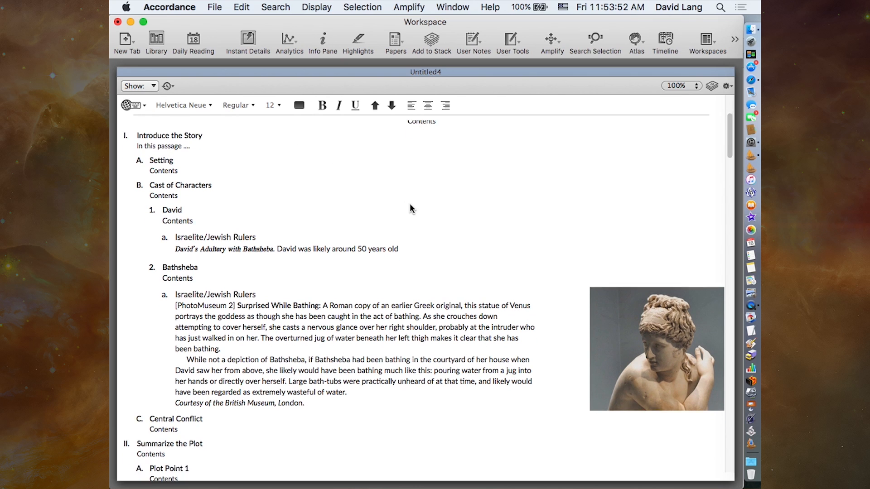
{"action": "scroll", "coordinate": [410, 207], "scroll_direction": "down", "scroll_amount": 15}
{"action": "scroll", "coordinate": [410, 206], "scroll_direction": "up", "scroll_amount": 20}
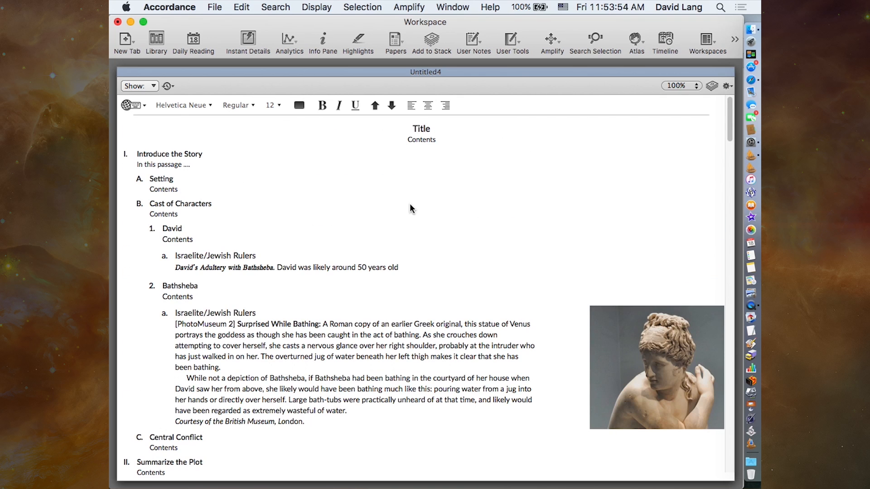
- View the paper's rename and template options and its list of saved versions without choosing any
{"action": "left_click", "coordinate": [728, 87]}
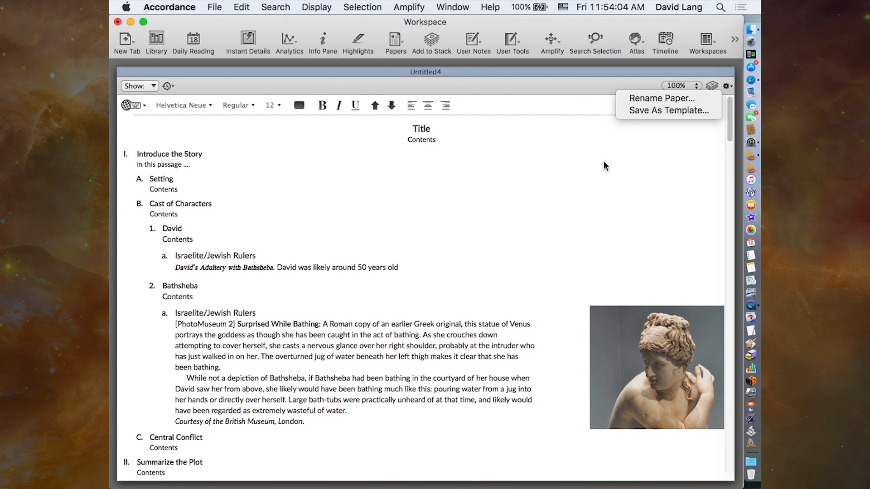
{"action": "left_click", "coordinate": [532, 172]}
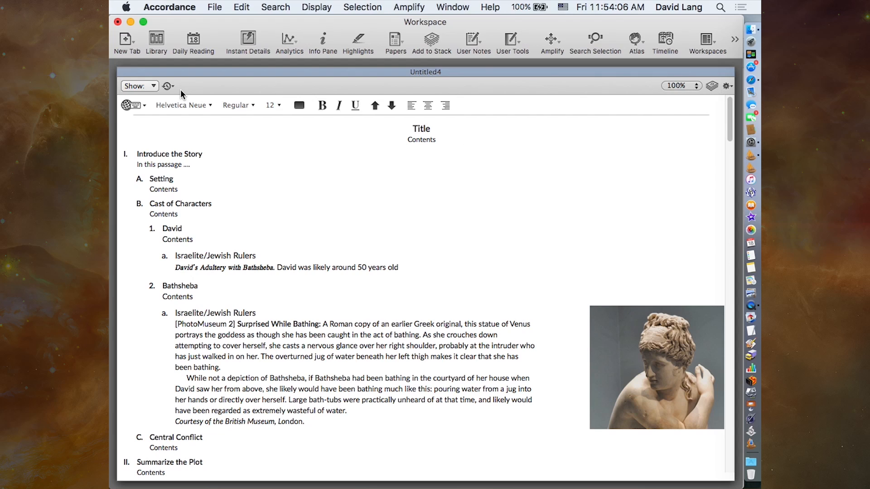
{"action": "left_click", "coordinate": [167, 86]}
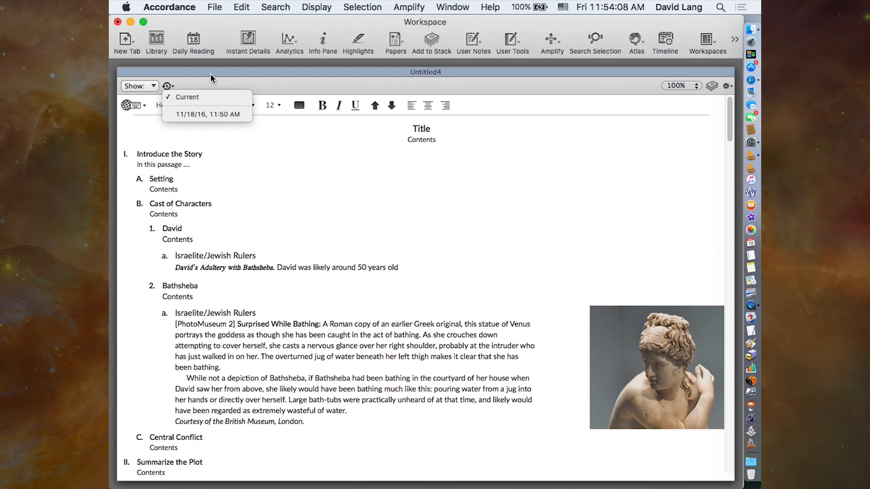
{"action": "left_click", "coordinate": [275, 84]}
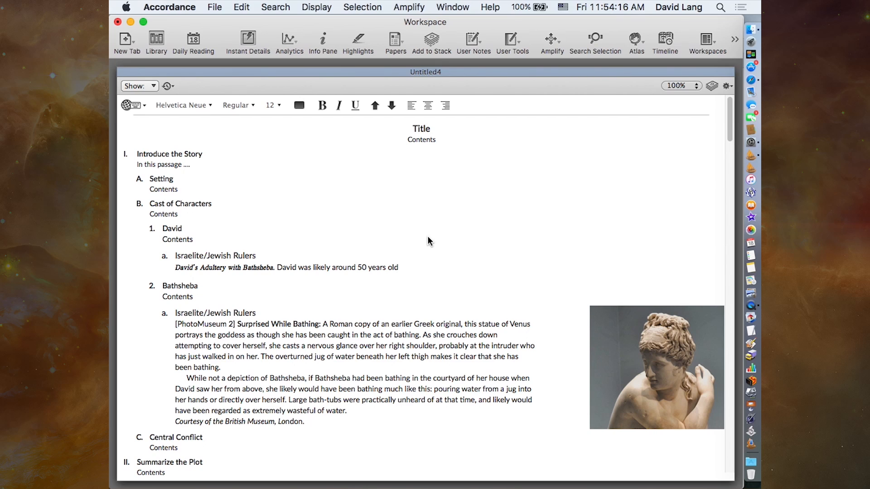
- View the text file formats available for exporting the paper without saving it
{"action": "left_click", "coordinate": [216, 7]}
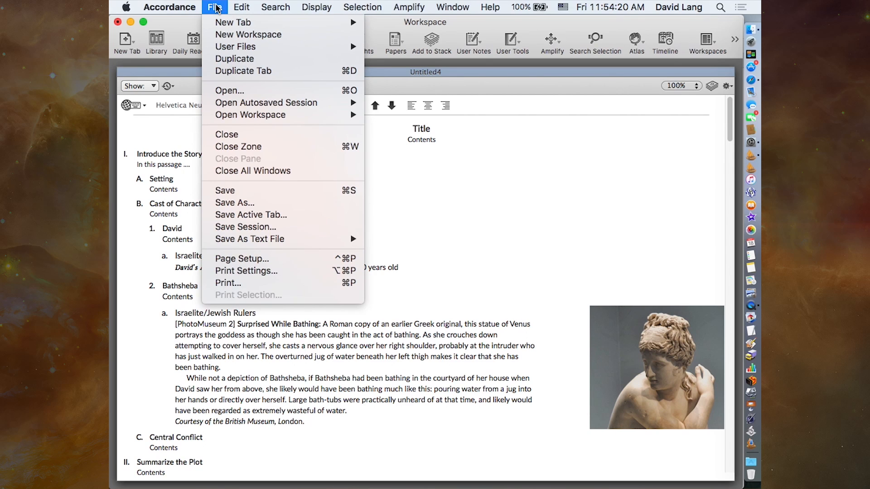
{"action": "mouse_move", "coordinate": [281, 241]}
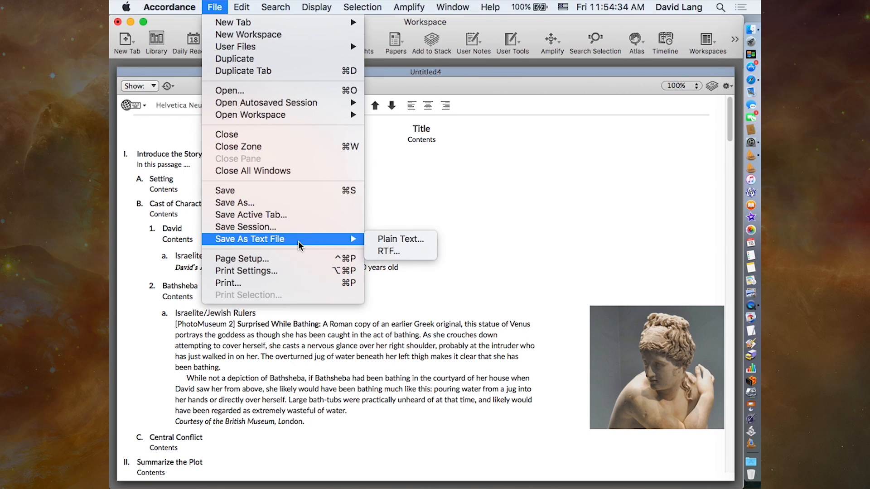
{"action": "left_click", "coordinate": [334, 373]}
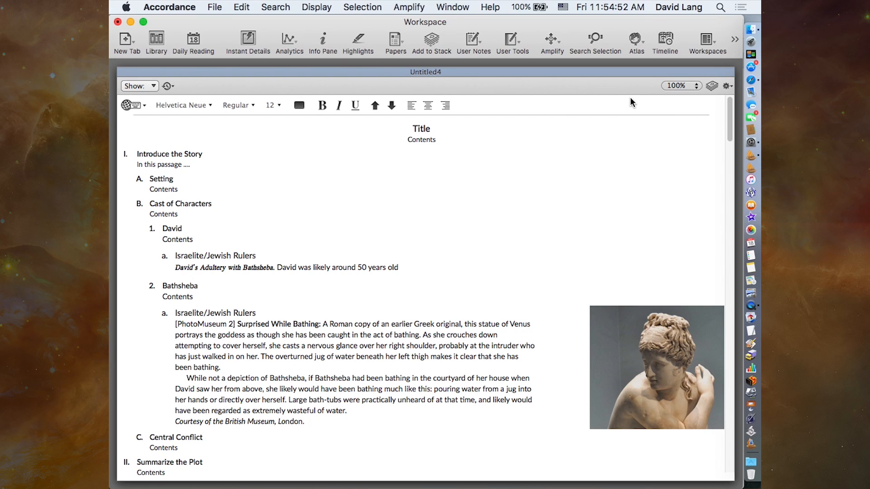
- Look through the paper and return it to its zone below the Bible text
{"action": "scroll", "coordinate": [573, 229], "scroll_direction": "down", "scroll_amount": 1}
{"action": "scroll", "coordinate": [573, 230], "scroll_direction": "down", "scroll_amount": 10}
{"action": "scroll", "coordinate": [573, 230], "scroll_direction": "up", "scroll_amount": 10}
{"action": "left_click", "coordinate": [725, 71]}
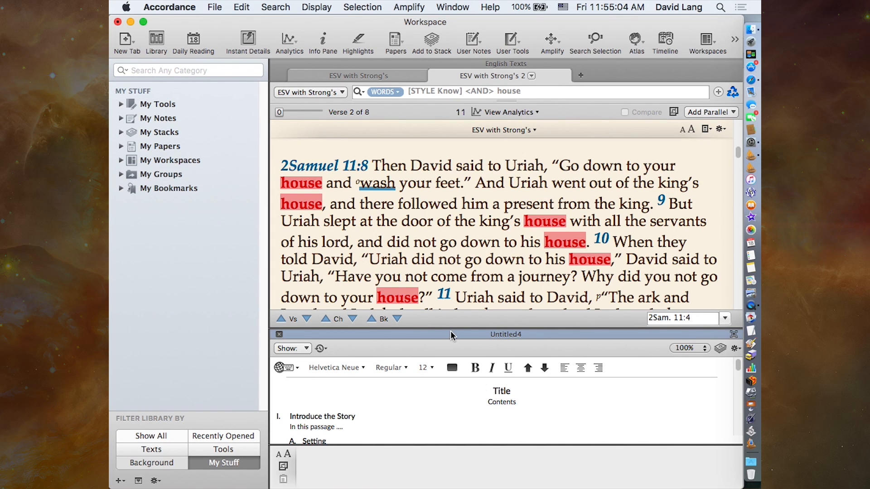
- Go to the Apply the Story section and open the 2 Sam 11 Sermon stack beneath the paper
{"action": "scroll", "coordinate": [474, 417], "scroll_direction": "down", "scroll_amount": 1}
{"action": "scroll", "coordinate": [471, 415], "scroll_direction": "down", "scroll_amount": 10}
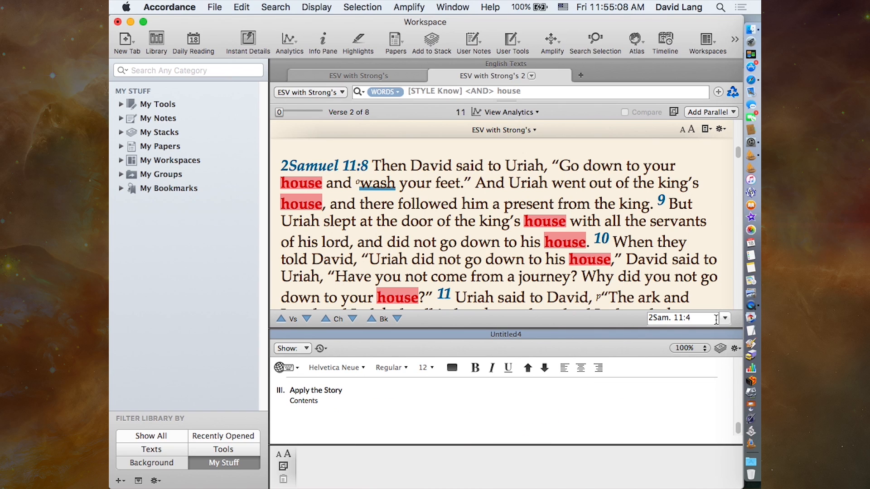
{"action": "left_click", "coordinate": [720, 348]}
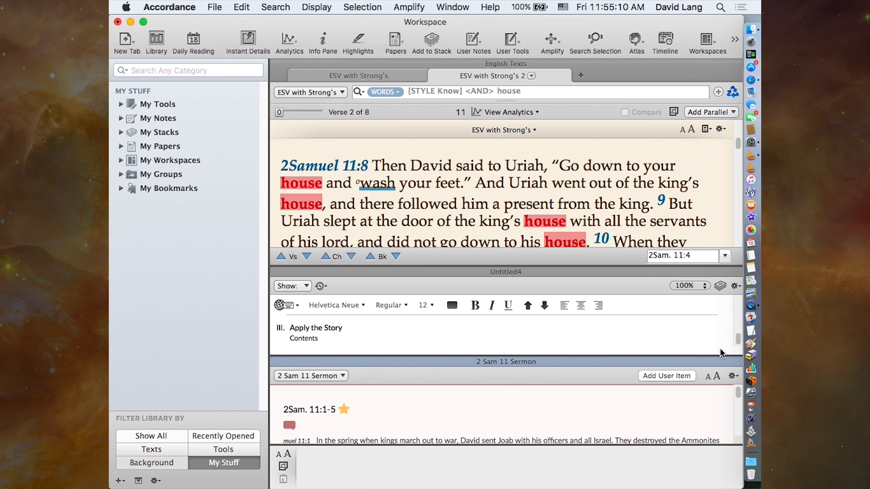
- Expand the stack and edit the 2Sam 7:1-20 user item, removing the colon and putting "God's promise to build David a house" on its own line
{"action": "left_click", "coordinate": [733, 361]}
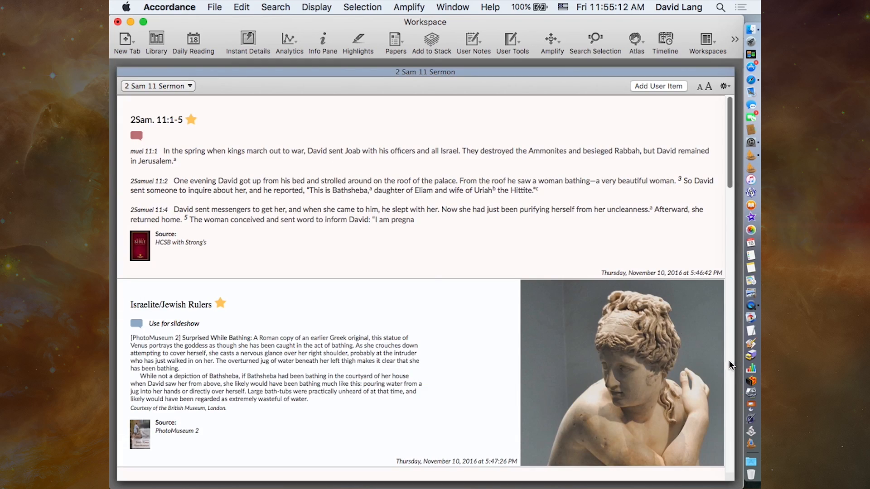
{"action": "scroll", "coordinate": [311, 371], "scroll_direction": "down", "scroll_amount": 3}
{"action": "scroll", "coordinate": [311, 371], "scroll_direction": "down", "scroll_amount": 10}
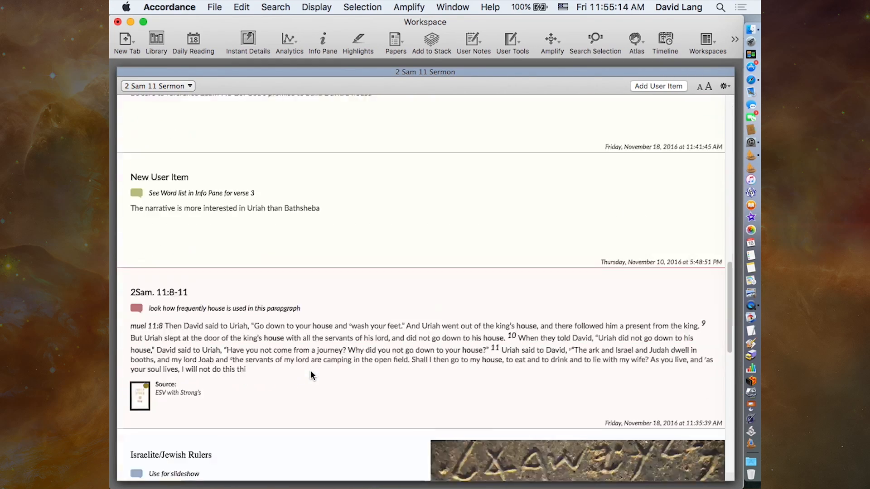
{"action": "scroll", "coordinate": [310, 371], "scroll_direction": "up", "scroll_amount": 8}
{"action": "scroll", "coordinate": [311, 375], "scroll_direction": "up", "scroll_amount": 1}
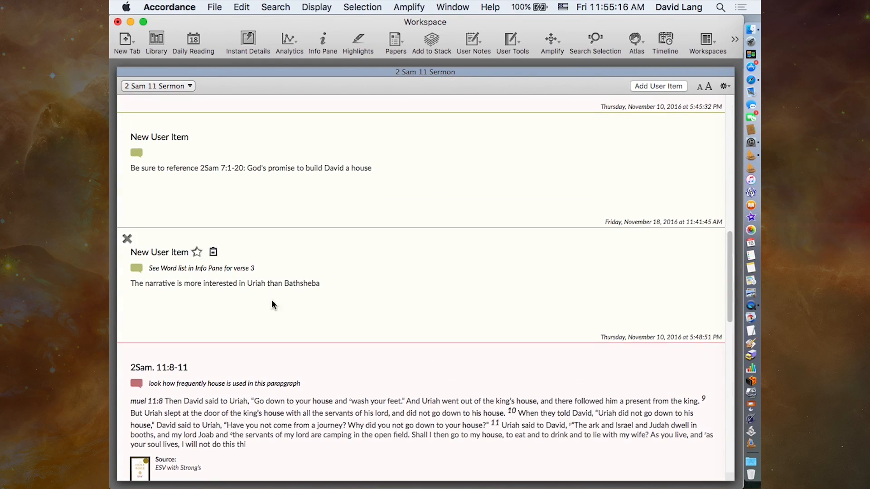
{"action": "left_click", "coordinate": [245, 169]}
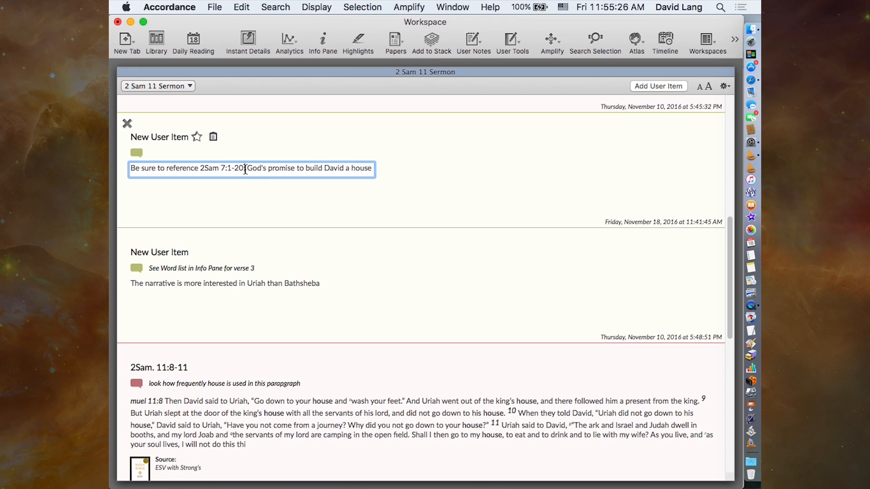
{"action": "key", "text": "Return"}
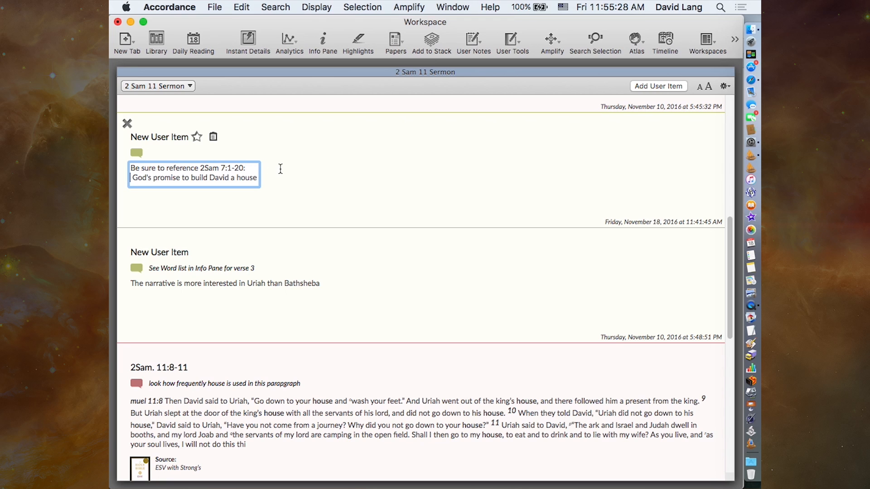
{"action": "left_click", "coordinate": [250, 169]}
{"action": "key", "text": "BackSpace"}
{"action": "left_click", "coordinate": [276, 176]}
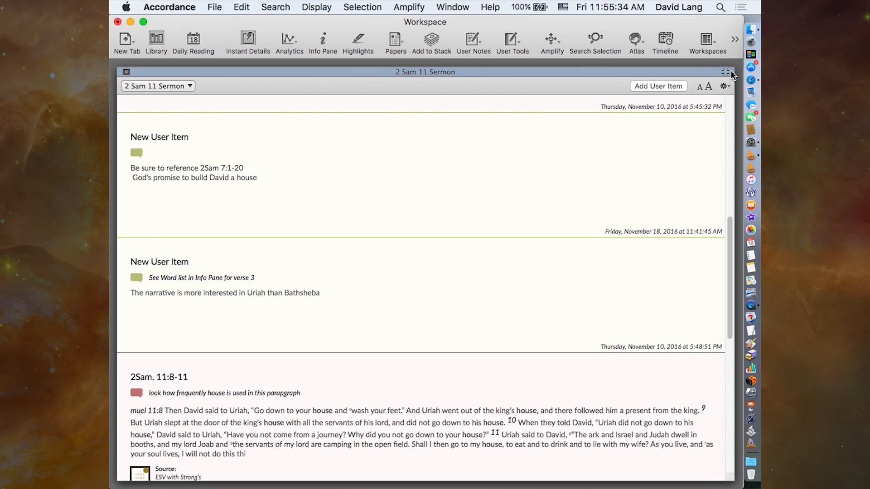
- Close and reopen the current stack, review its edited user item at full size, and return the stack to its zone
{"action": "left_click", "coordinate": [126, 72]}
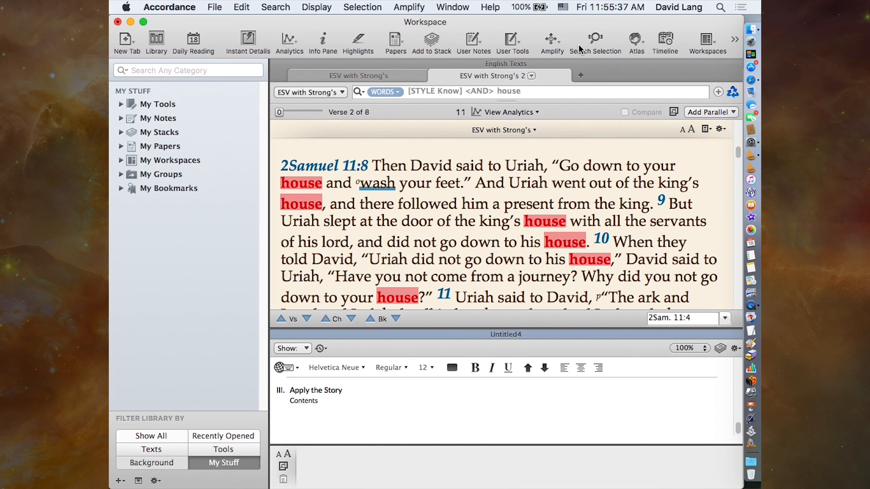
{"action": "left_click", "coordinate": [430, 42]}
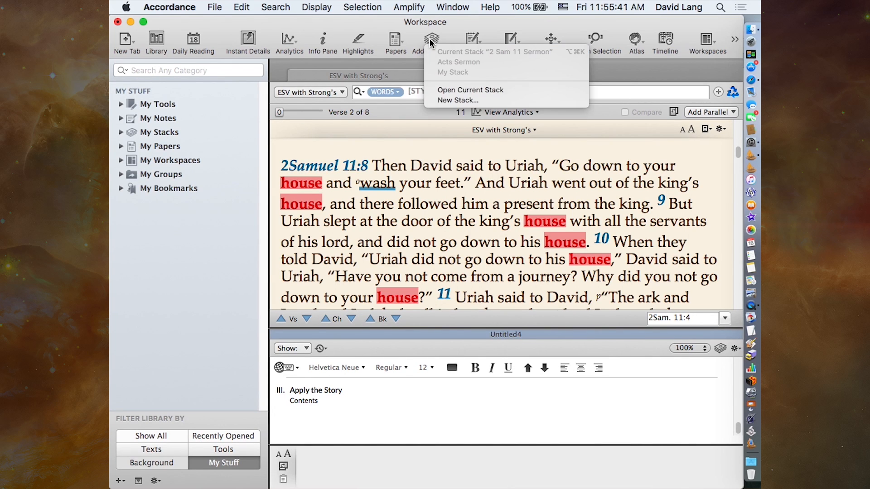
{"action": "left_click", "coordinate": [446, 91]}
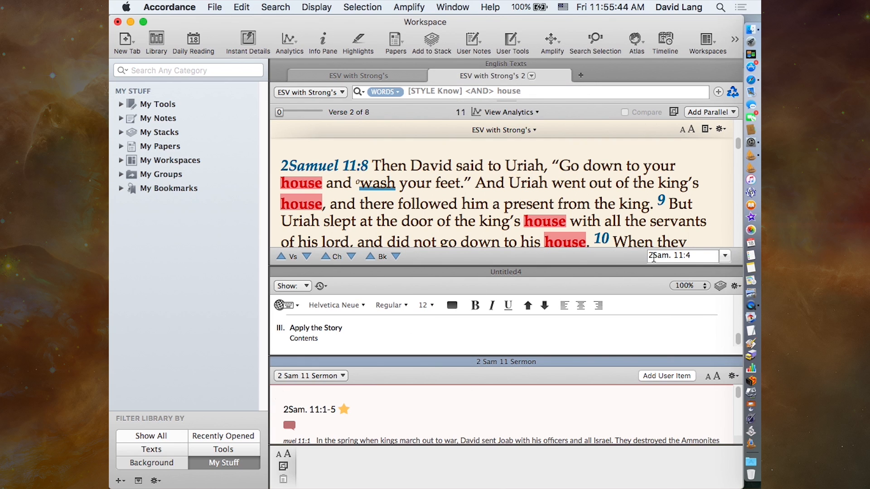
{"action": "left_click", "coordinate": [732, 361]}
{"action": "scroll", "coordinate": [352, 323], "scroll_direction": "down", "scroll_amount": 5}
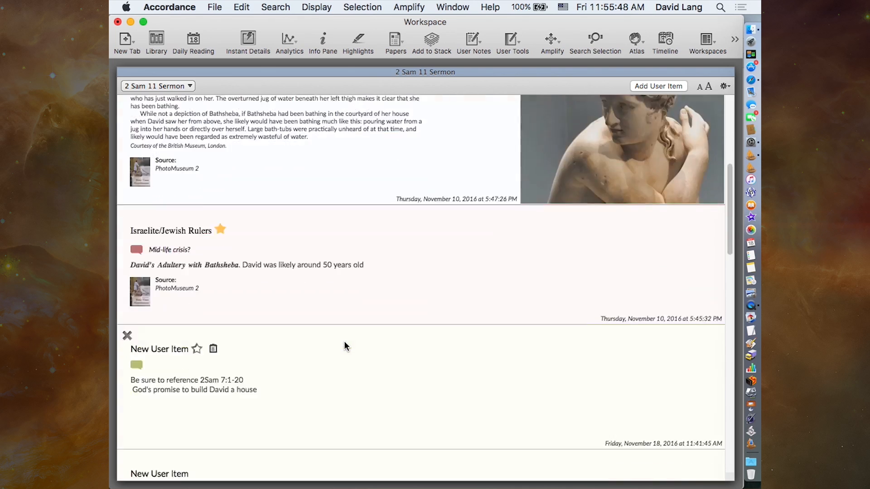
{"action": "scroll", "coordinate": [346, 347], "scroll_direction": "down", "scroll_amount": 5}
{"action": "scroll", "coordinate": [345, 347], "scroll_direction": "up", "scroll_amount": 1}
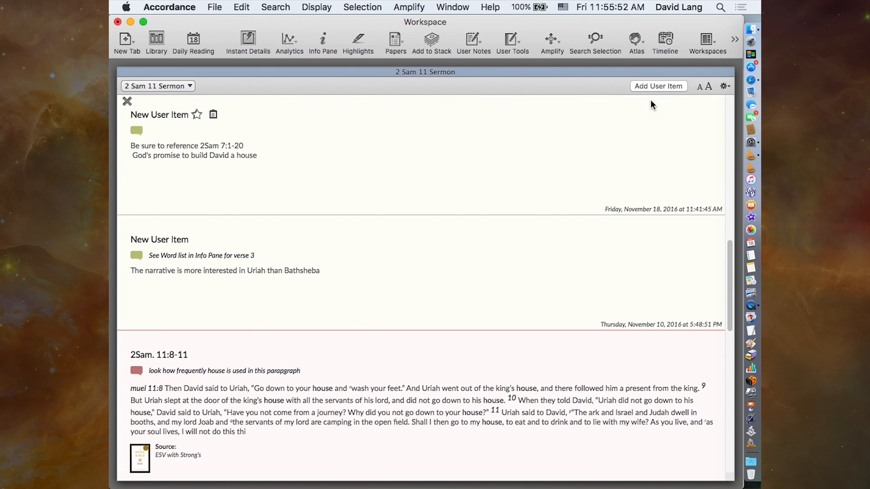
{"action": "left_click", "coordinate": [725, 75]}
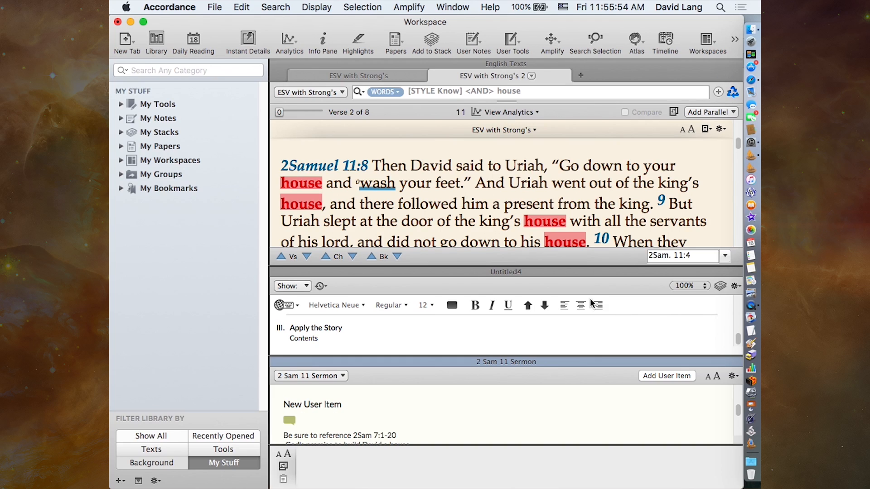
- Close the paper and the library, and dock the 2 Sam 11 Sermon stack to the right of the Bible text
{"action": "left_click", "coordinate": [279, 272]}
{"action": "left_click_drag", "start_coordinate": [511, 338], "coordinate": [706, 240]}
{"action": "left_click", "coordinate": [506, 197]}
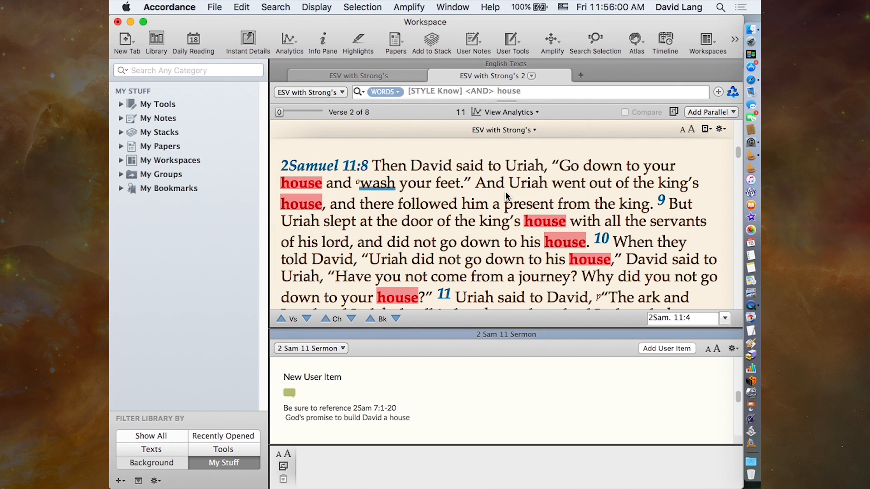
{"action": "left_click", "coordinate": [154, 43]}
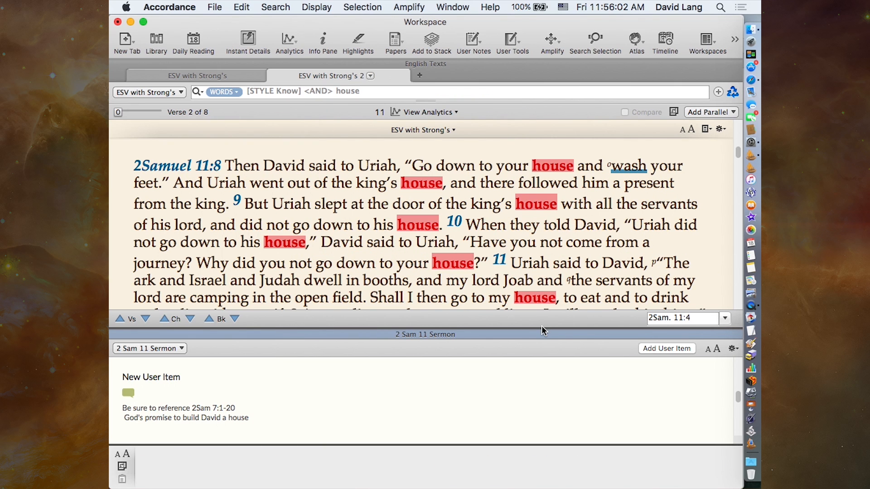
{"action": "left_click_drag", "start_coordinate": [538, 334], "coordinate": [709, 236]}
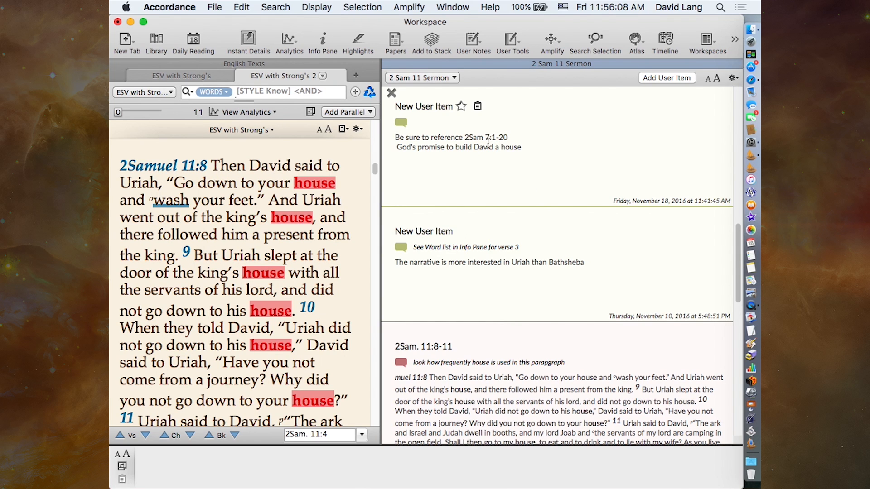
- Change the user item's reference to "2 Samuel 7:1-20" and close the stack
{"action": "left_click", "coordinate": [476, 138]}
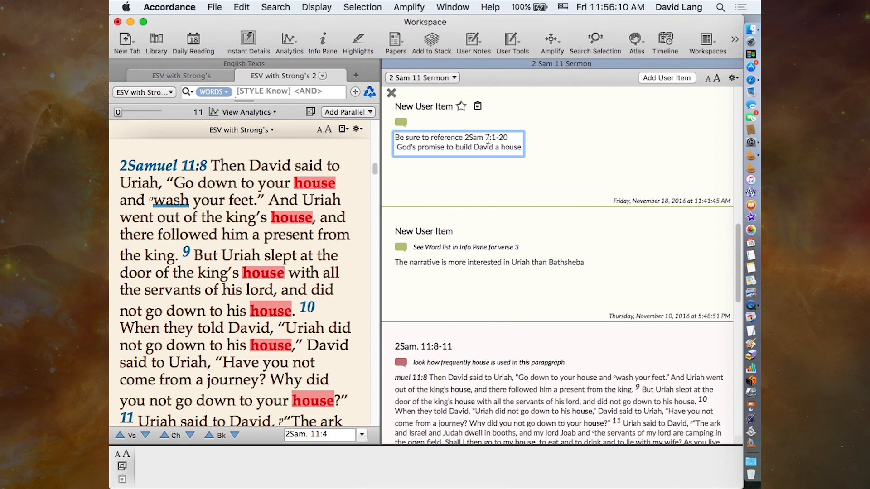
{"action": "left_click", "coordinate": [469, 138]}
{"action": "left_click", "coordinate": [484, 138]}
{"action": "type", "text": "uel"}
{"action": "left_click", "coordinate": [582, 157]}
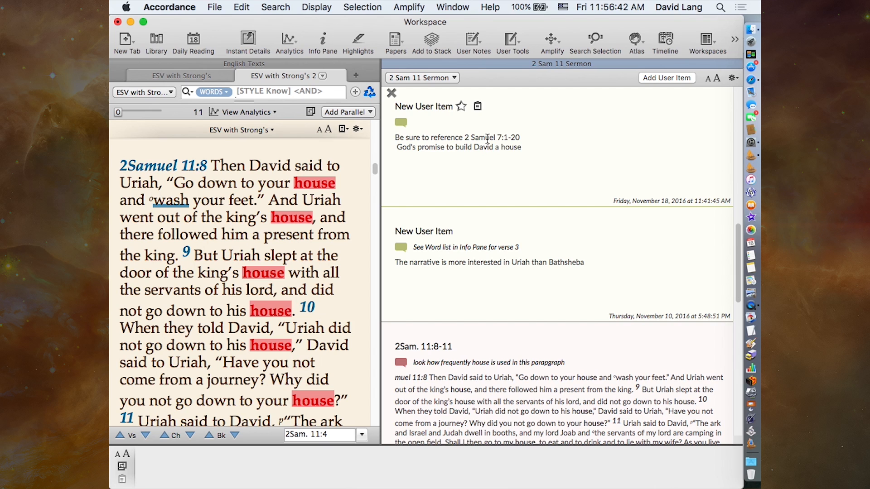
{"action": "mouse_move", "coordinate": [388, 64]}
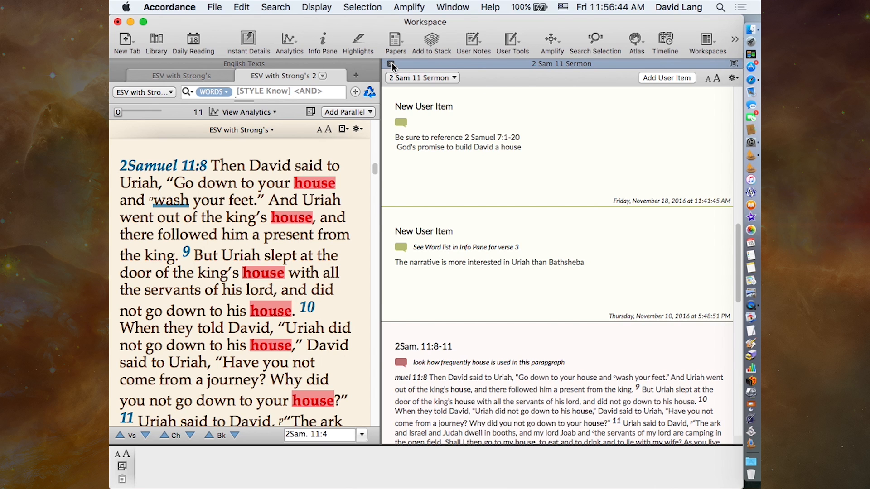
{"action": "left_click", "coordinate": [391, 64]}
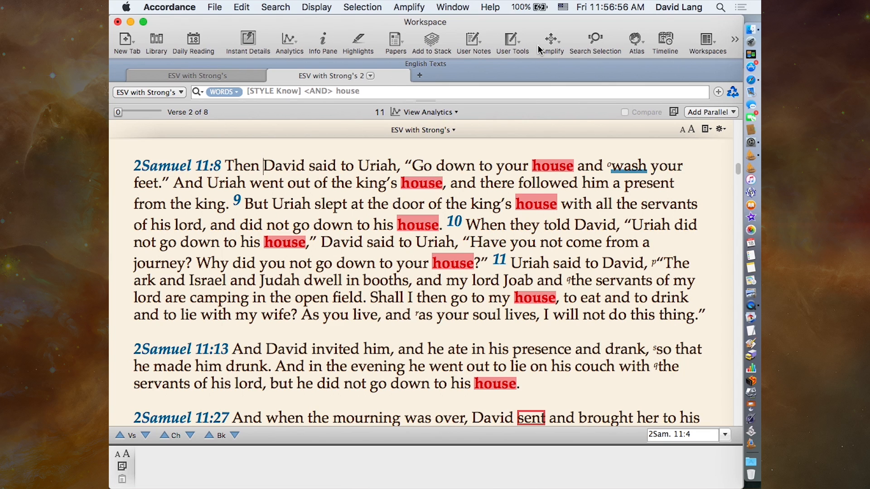
- Select the word "house" in 2 Samuel 11:8 and amplify it to a new search of the ESVS text
{"action": "left_click", "coordinate": [552, 41]}
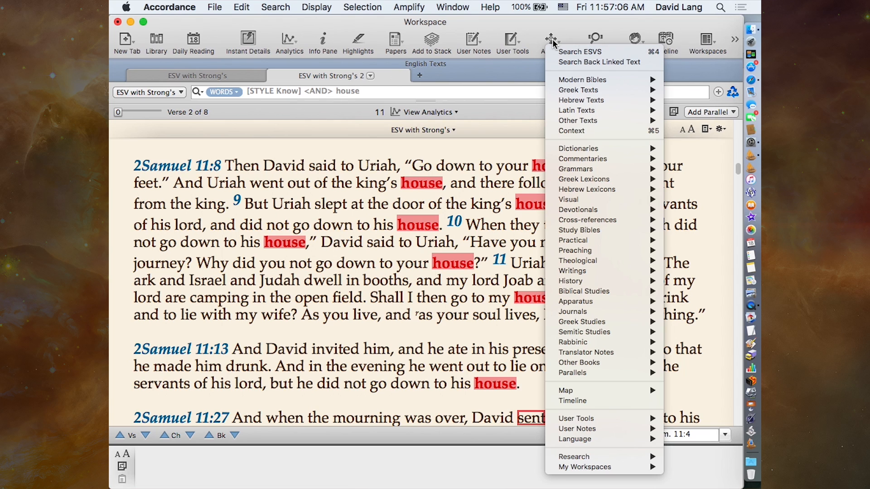
{"action": "left_click", "coordinate": [478, 226]}
{"action": "mouse_move", "coordinate": [522, 204]}
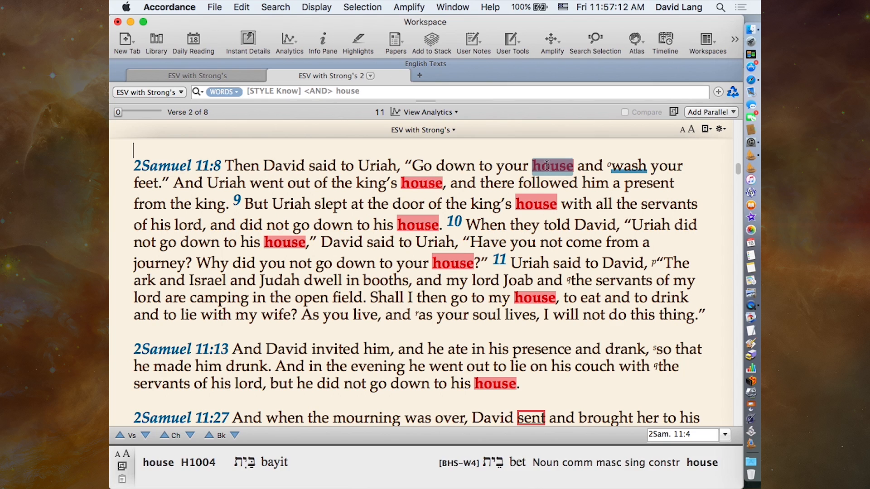
{"action": "left_click", "coordinate": [552, 38]}
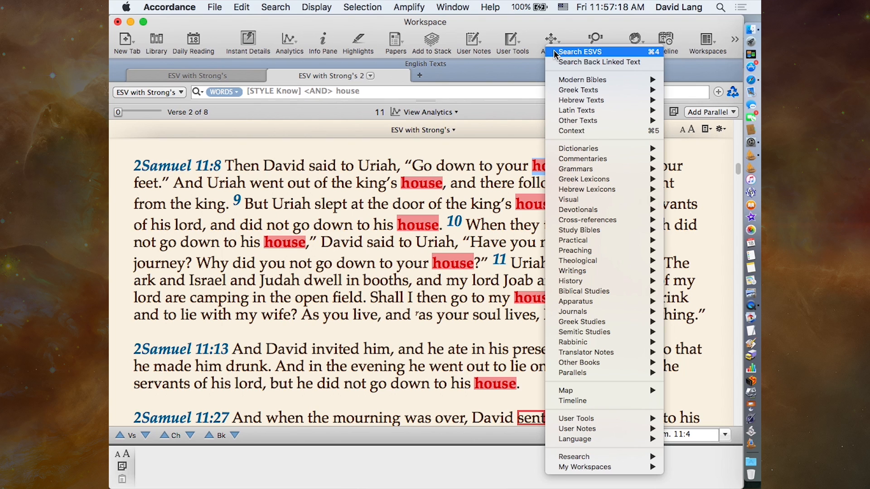
{"action": "left_click", "coordinate": [554, 52]}
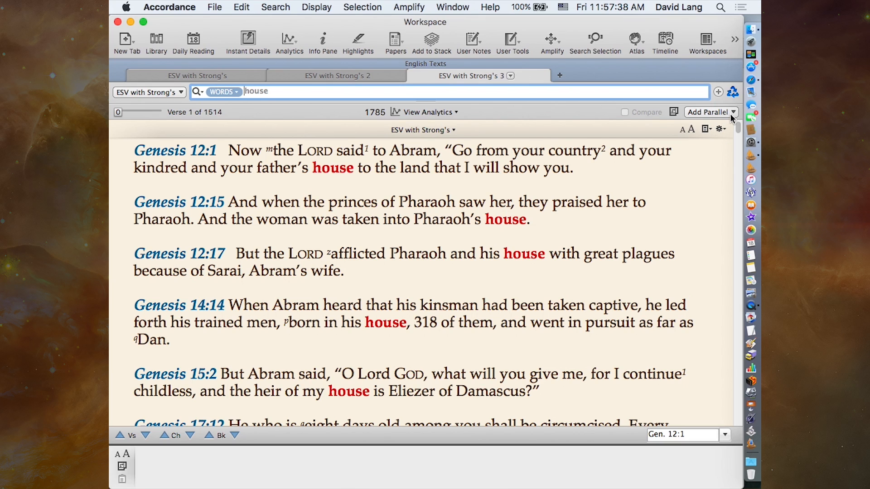
- Add HCSB with Strong's as a parallel text beside the ESV and go to 2 Samuel 11 in the search results
{"action": "left_click", "coordinate": [702, 112]}
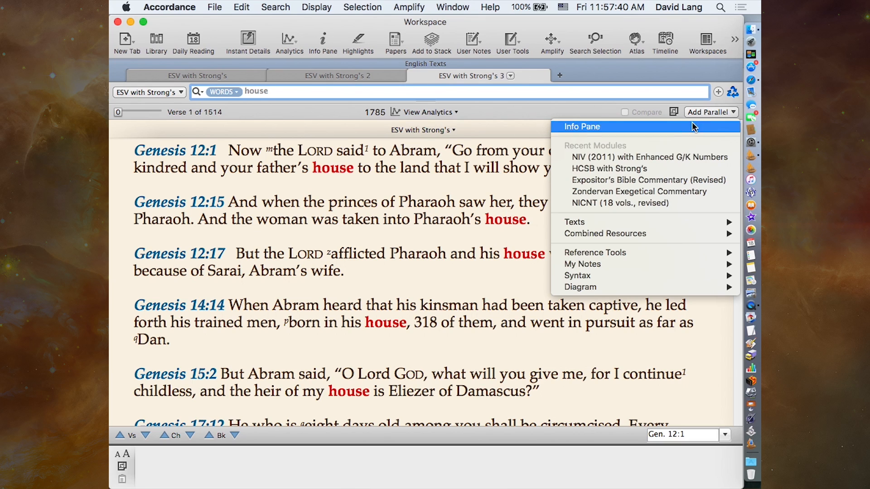
{"action": "left_click", "coordinate": [638, 168]}
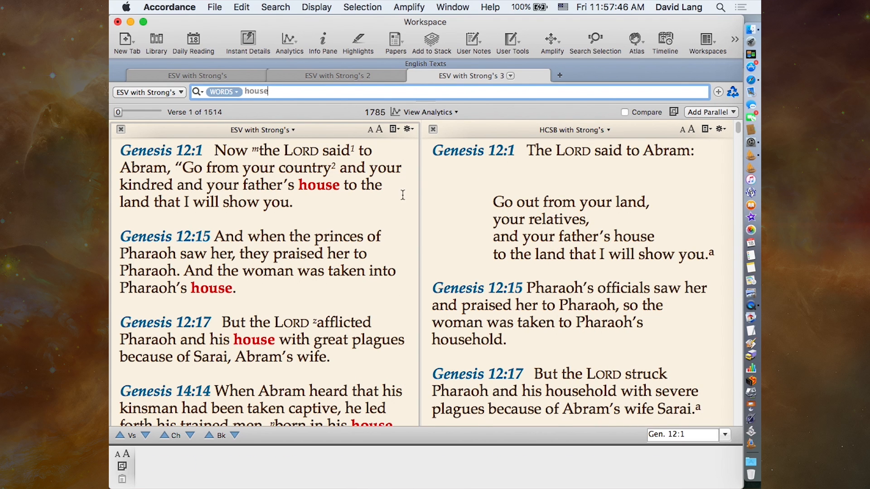
{"action": "left_click_drag", "start_coordinate": [687, 436], "coordinate": [566, 416]}
{"action": "type", "text": "2sam 11"}
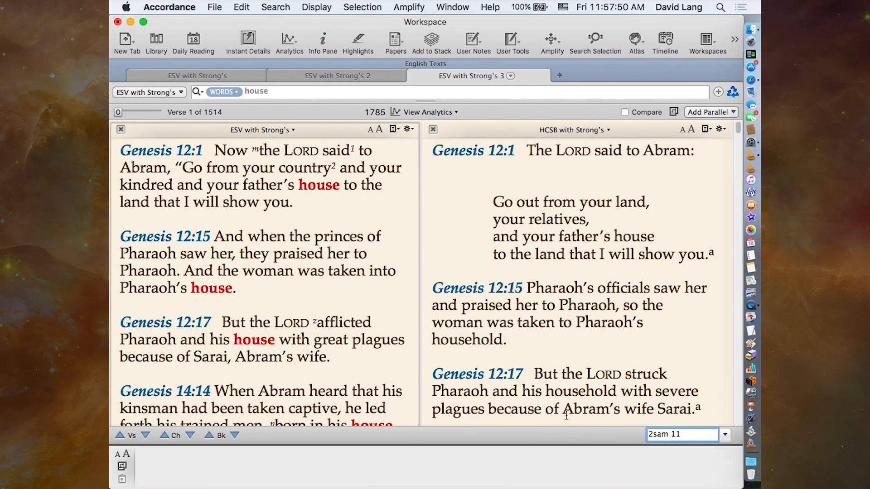
{"action": "key", "text": "Return"}
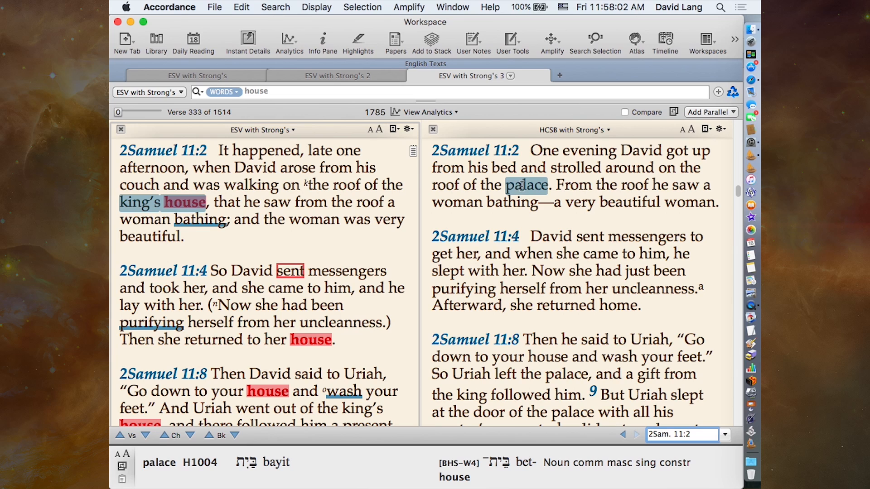
- Select "palace" in the HCSB text of 2 Samuel 11:2 and amplify it to a search of HCSBS
{"action": "left_click", "coordinate": [522, 185]}
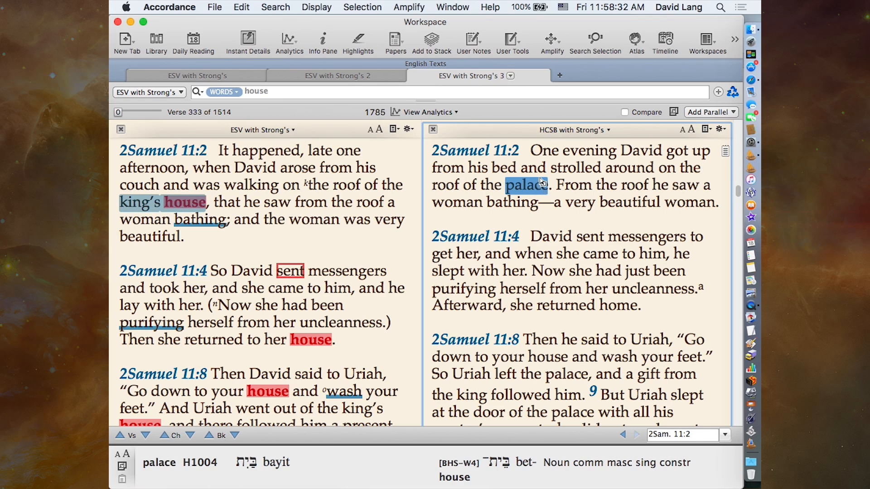
{"action": "left_click", "coordinate": [552, 41]}
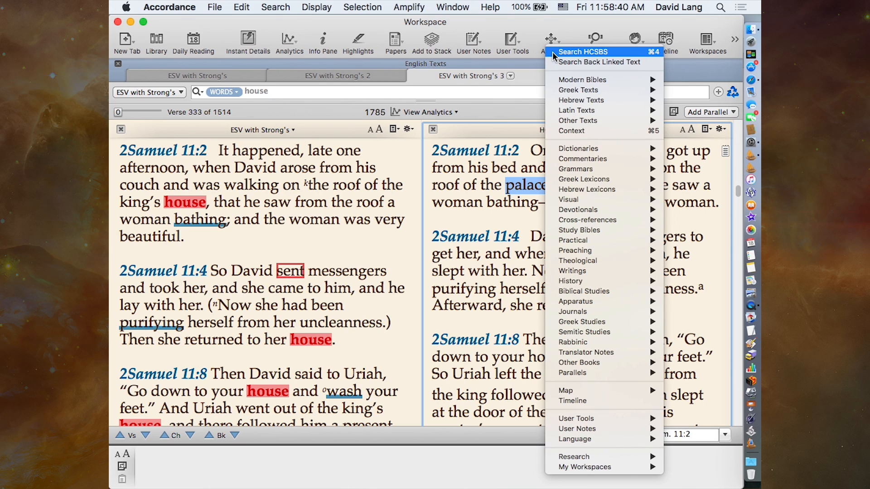
{"action": "left_click", "coordinate": [553, 55]}
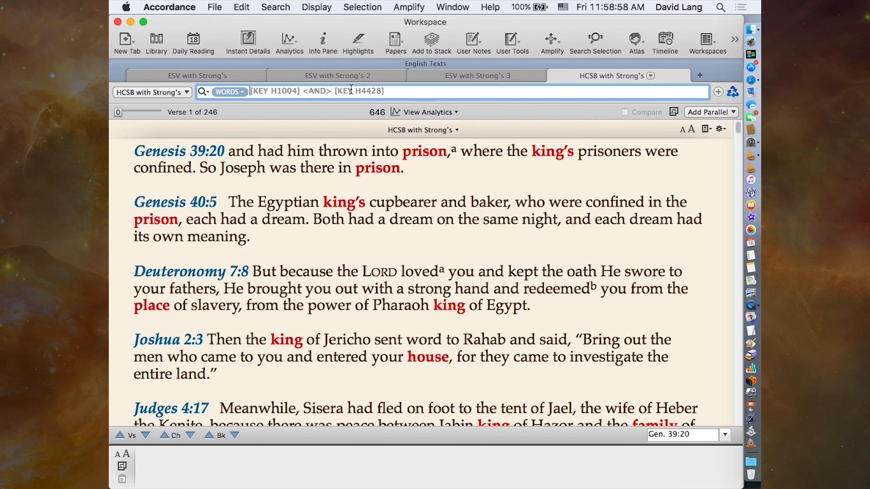
- Examine the Strong's details of "palace" in 2 Samuel 11:2 against the HCSB search, and close the HCSB search tab
{"action": "left_click", "coordinate": [512, 73]}
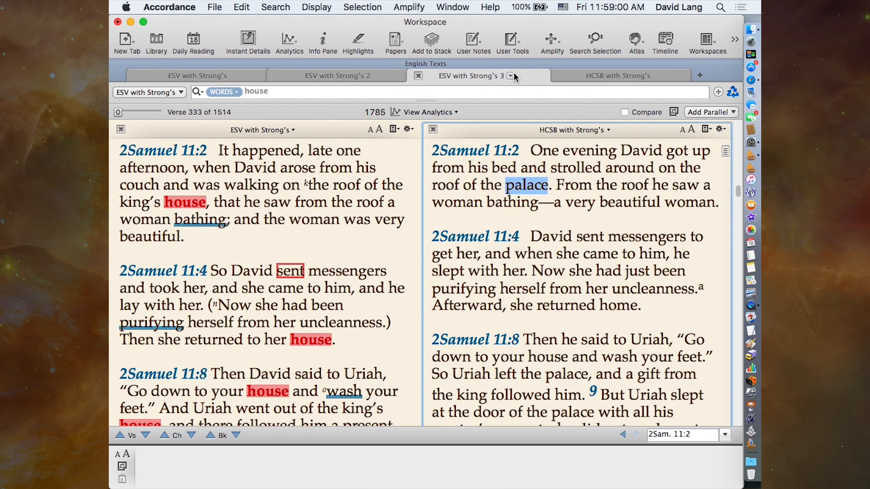
{"action": "mouse_move", "coordinate": [520, 190]}
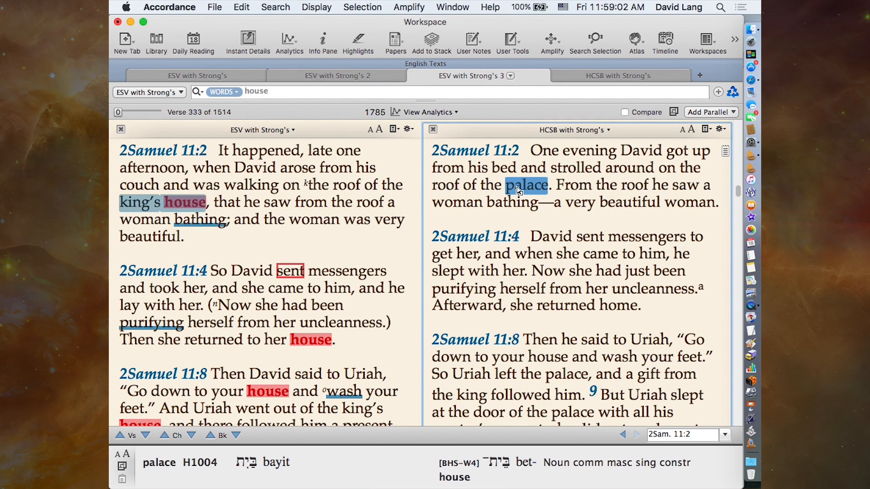
{"action": "mouse_move", "coordinate": [520, 191]}
{"action": "left_mouse_down"}
{"action": "mouse_move", "coordinate": [507, 192]}
{"action": "mouse_move", "coordinate": [525, 190]}
{"action": "left_mouse_up"}
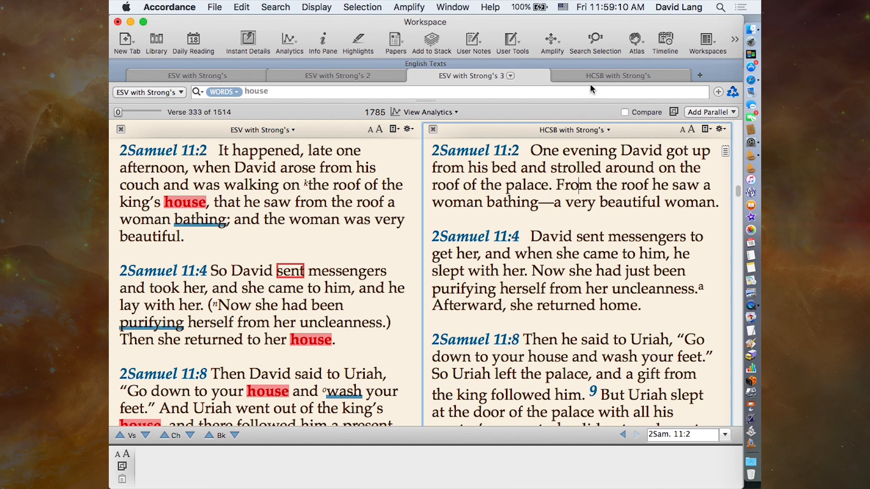
{"action": "left_click", "coordinate": [576, 73]}
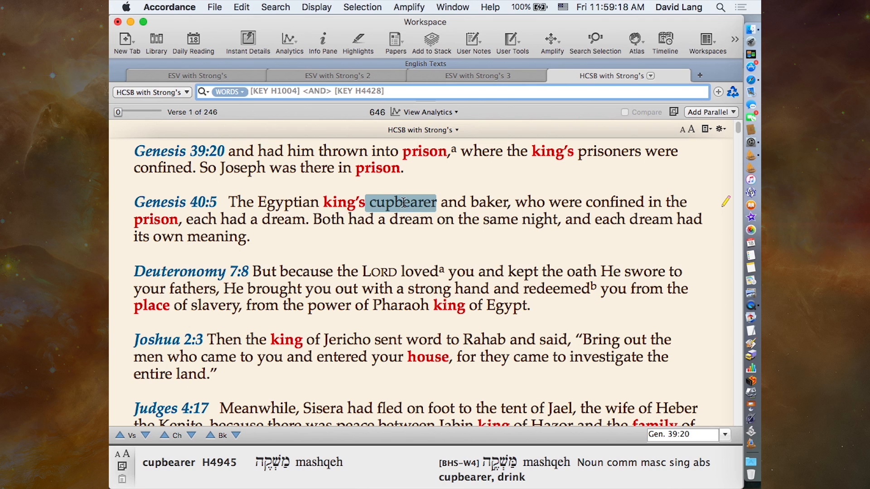
{"action": "left_click", "coordinate": [559, 75]}
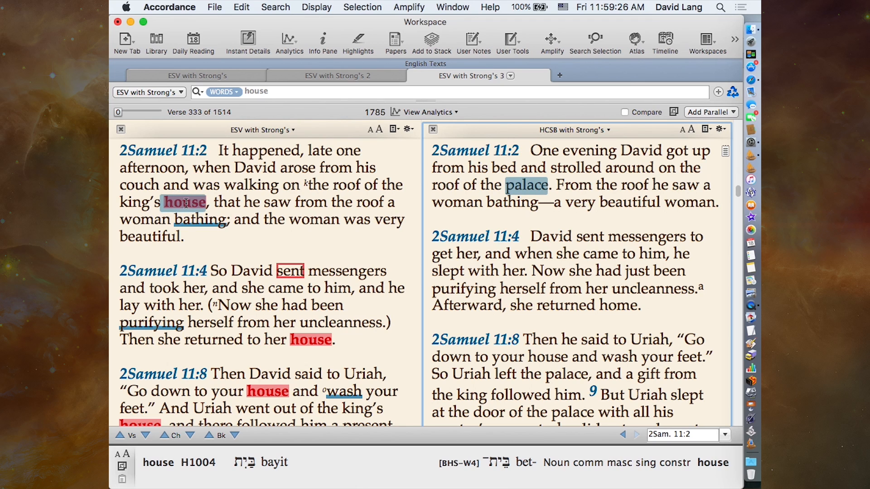
- Examine the search options for "palace" in the HCSB text of 2 Samuel 11:2, including Word and Key Number
{"action": "left_click_drag", "start_coordinate": [186, 203], "coordinate": [265, 200]}
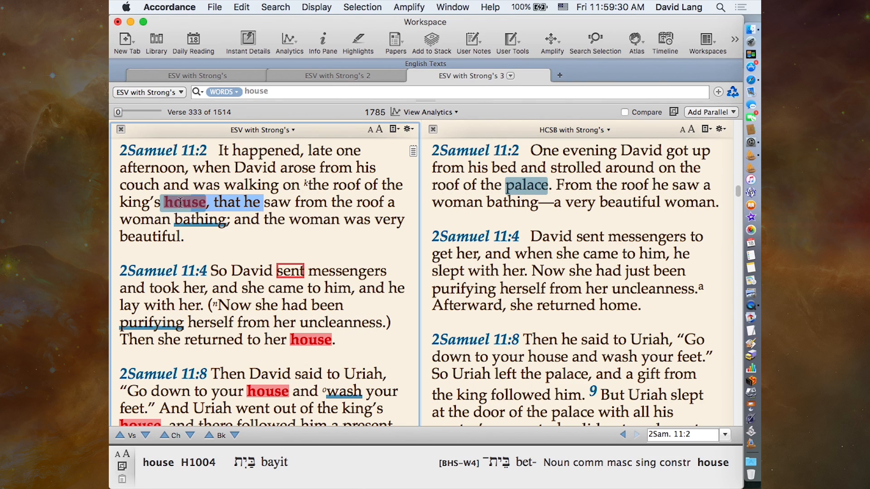
{"action": "right_click", "coordinate": [517, 185]}
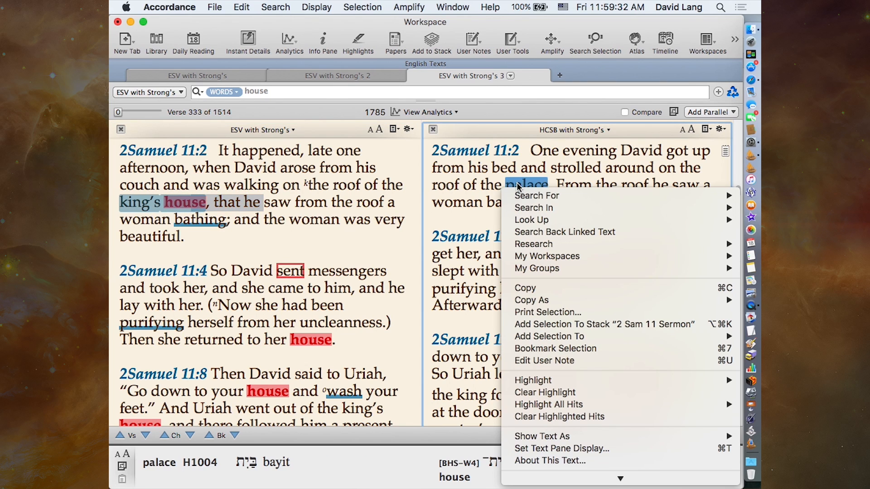
{"action": "mouse_move", "coordinate": [521, 197]}
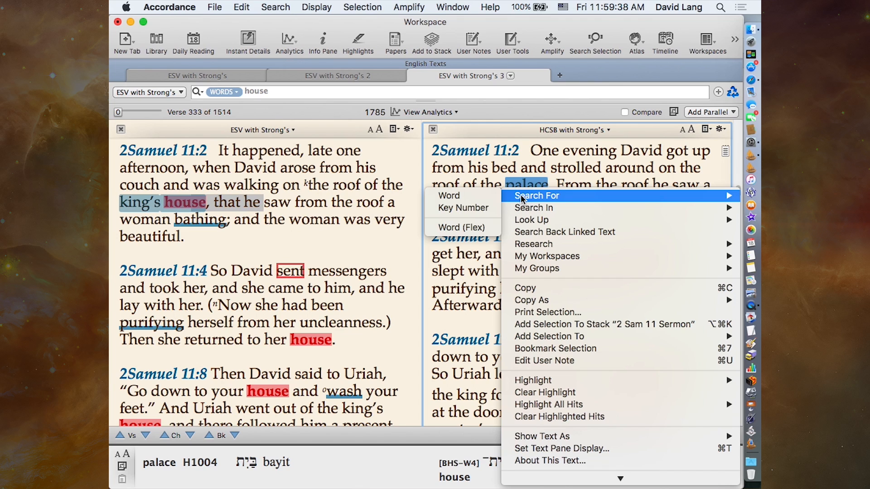
{"action": "left_click", "coordinate": [475, 209]}
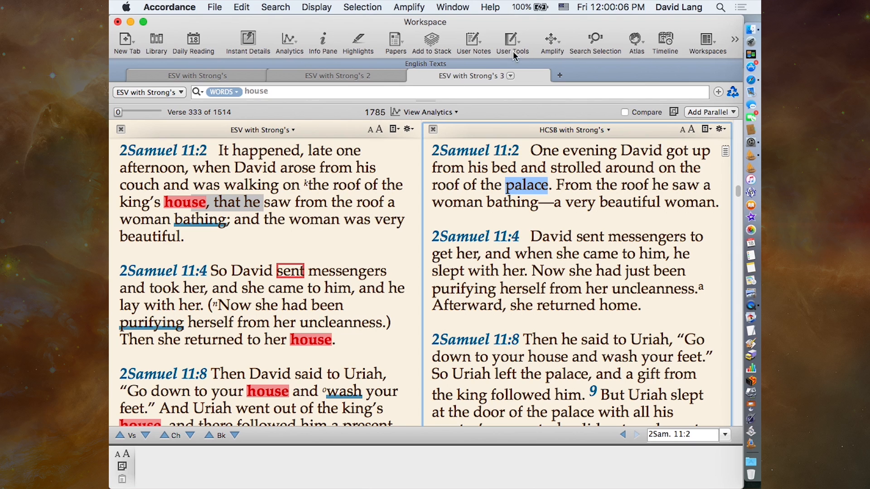
- Return to the ESV tab showing 2 Samuel 11 and open the NA28 Greek NT in a new tab
{"action": "left_click", "coordinate": [216, 75]}
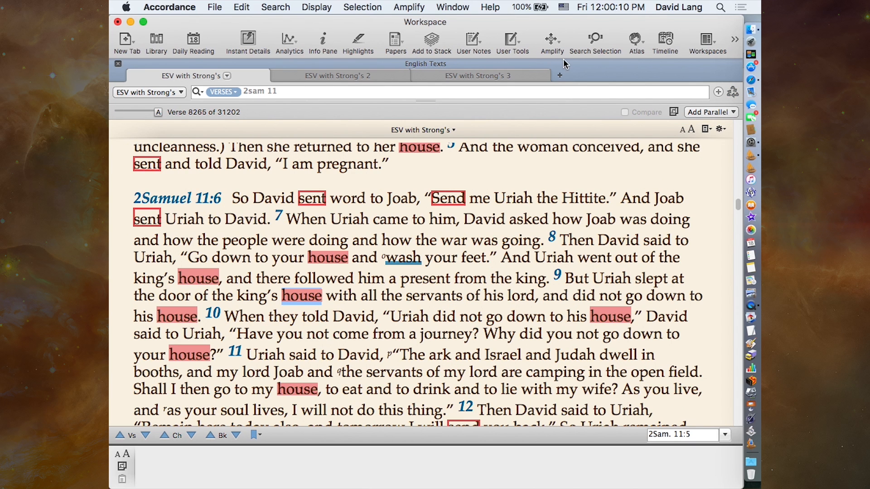
{"action": "left_click", "coordinate": [559, 75]}
{"action": "mouse_move", "coordinate": [578, 101]}
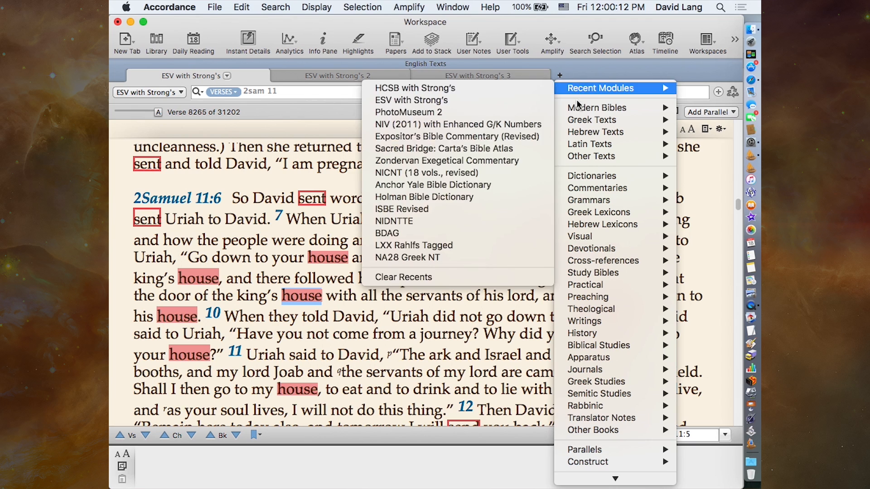
{"action": "mouse_move", "coordinate": [582, 121]}
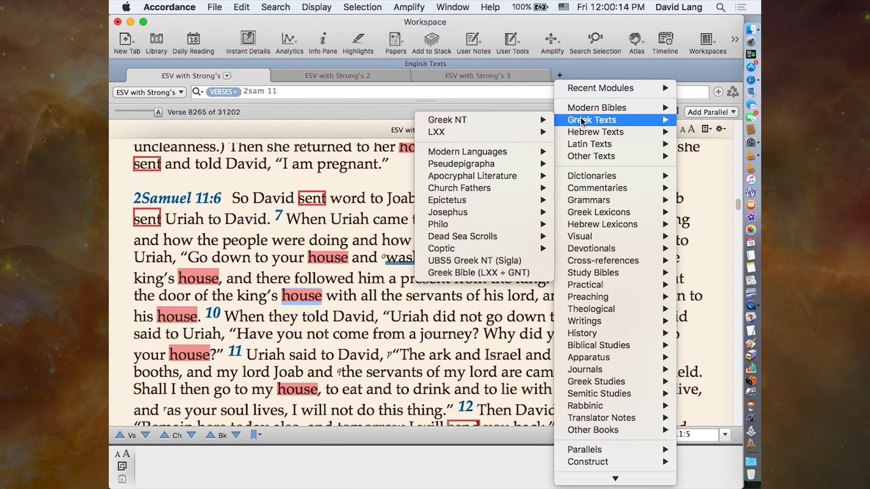
{"action": "mouse_move", "coordinate": [488, 123]}
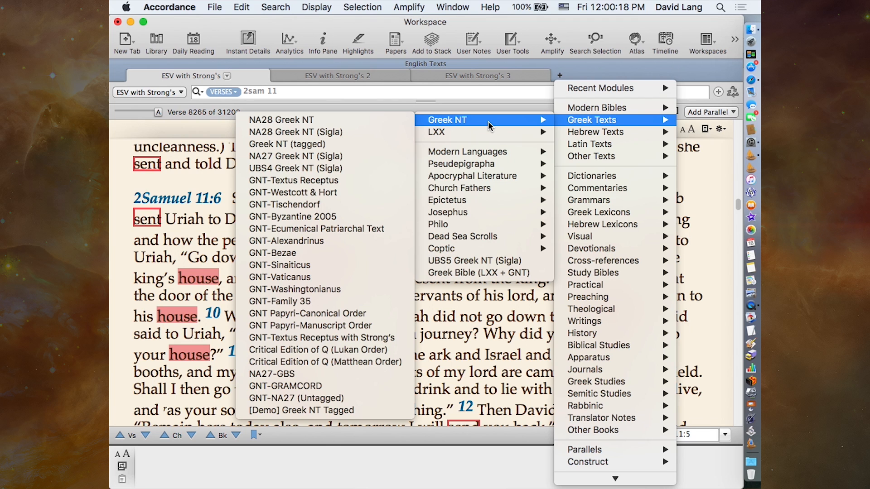
{"action": "left_click", "coordinate": [350, 121]}
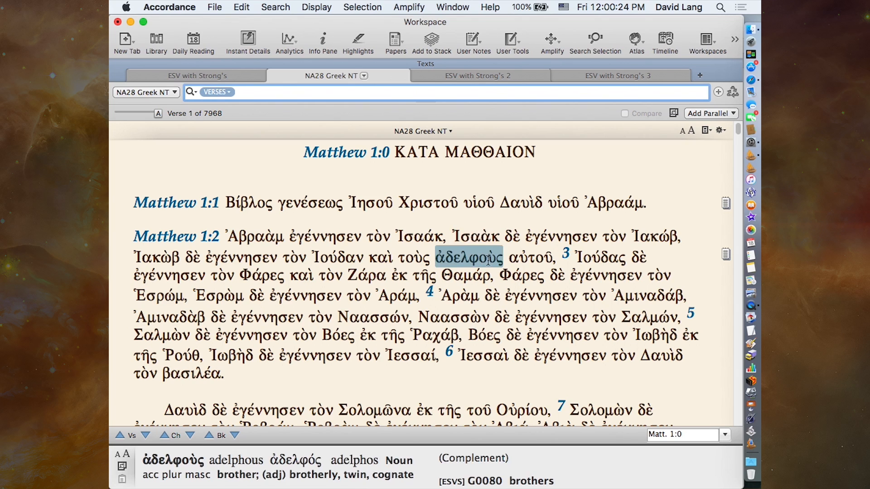
- Select Χριστοῦ in Matthew 1:1 and amplify it to a lexeme search of GNT28-T
{"action": "left_click", "coordinate": [424, 204]}
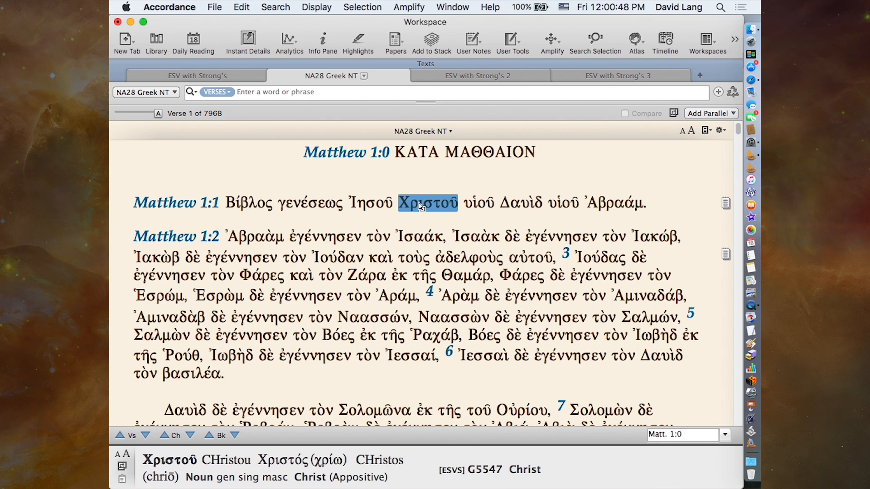
{"action": "left_click", "coordinate": [550, 39]}
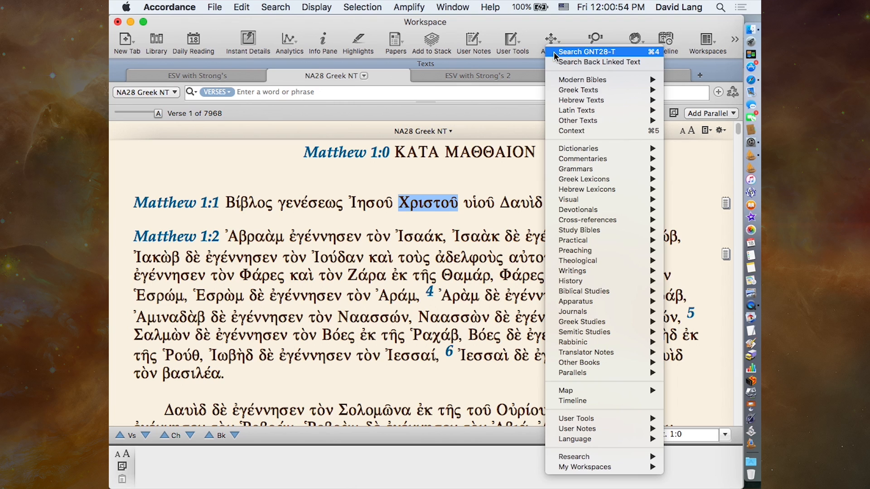
{"action": "left_click", "coordinate": [555, 52]}
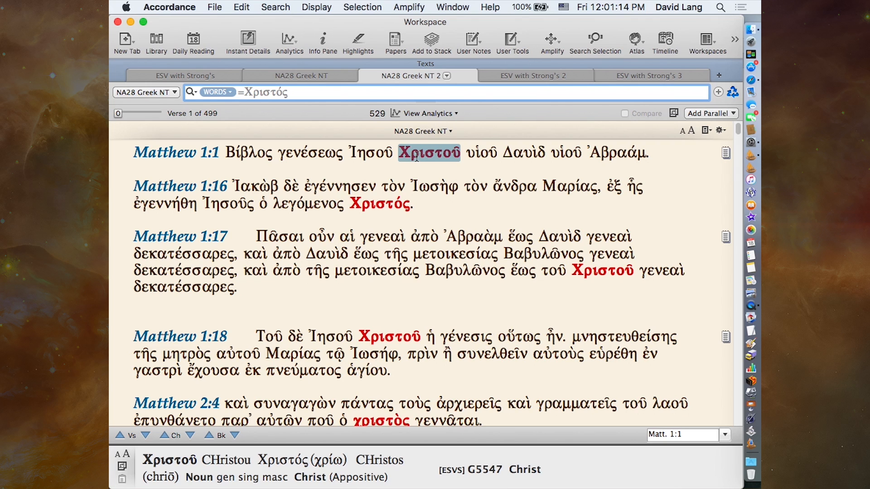
- Select Χριστοῦ in the Matthew 1:1 search result and amplify it to a GNT28-T search for that exact inflected form
{"action": "mouse_move", "coordinate": [438, 160]}
{"action": "double_click", "coordinate": [432, 156]}
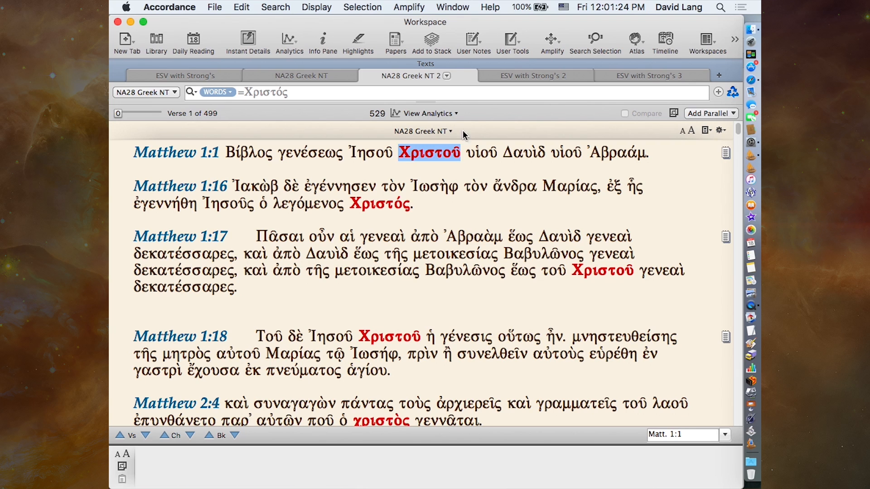
{"action": "left_click", "coordinate": [552, 40]}
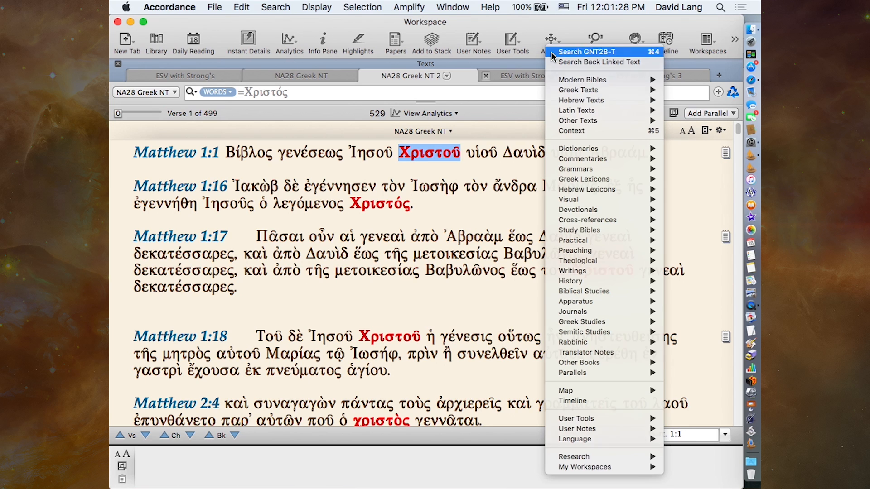
{"action": "left_click", "coordinate": [553, 53]}
{"action": "left_click", "coordinate": [552, 54]}
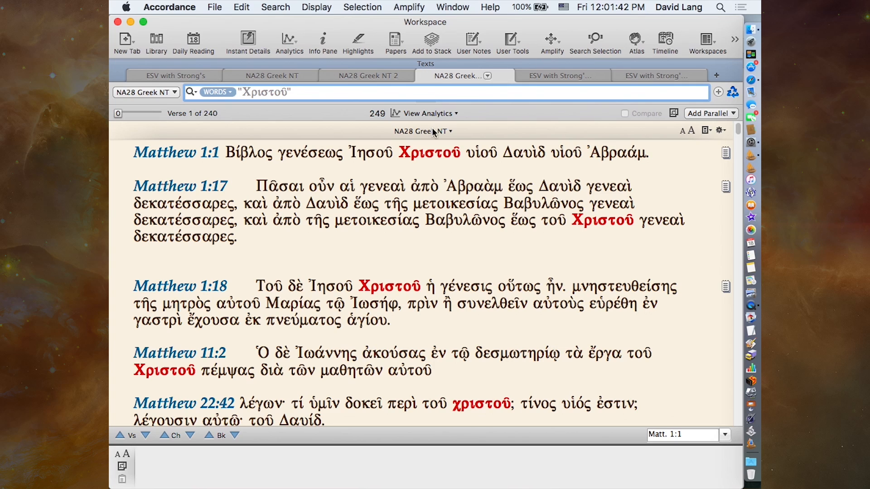
- Examine the lexeme, inflected, root and tag search options for Χριστοῦ in Matthew 1:1, and clear the selection
{"action": "mouse_move", "coordinate": [425, 153]}
{"action": "right_click", "coordinate": [431, 154]}
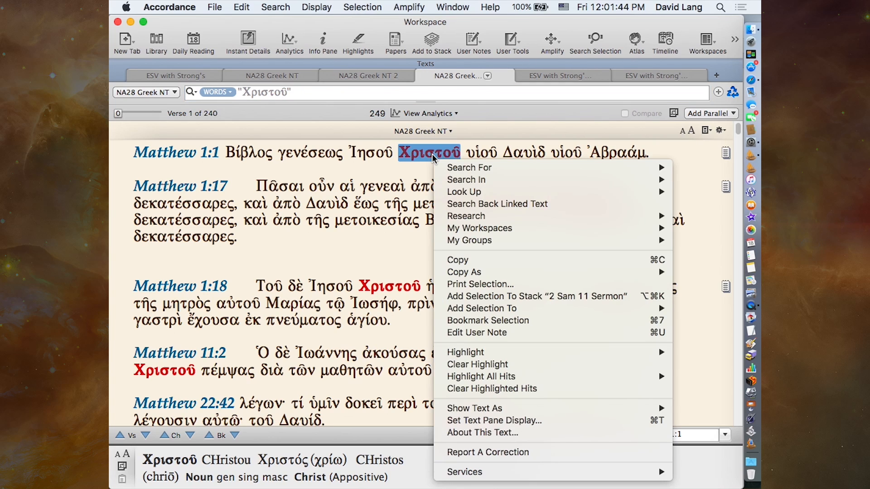
{"action": "mouse_move", "coordinate": [451, 164]}
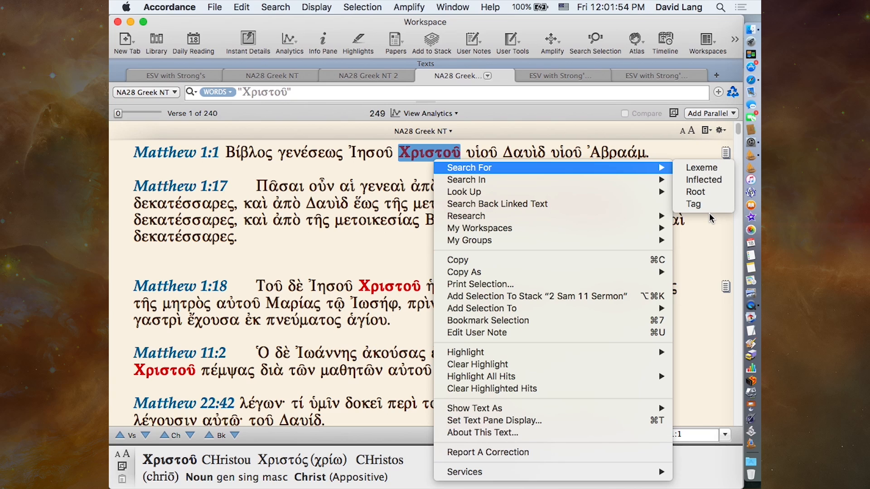
{"action": "left_click", "coordinate": [698, 258]}
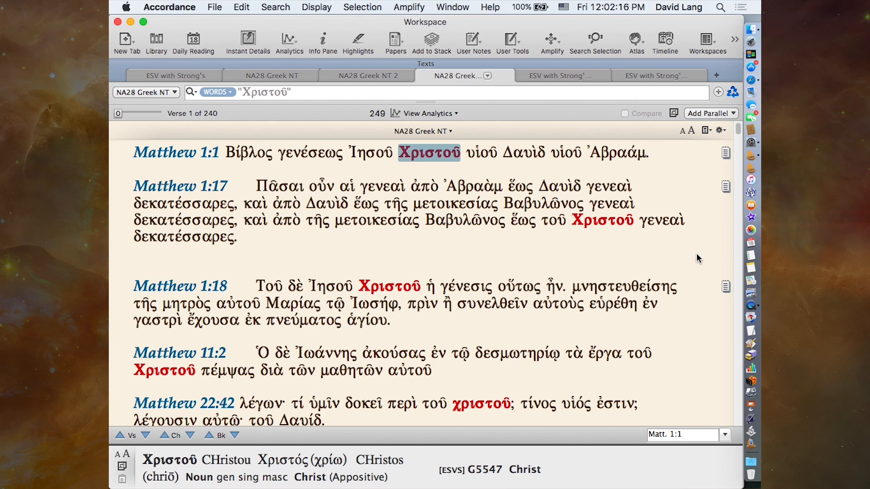
{"action": "left_click", "coordinate": [544, 243]}
{"action": "double_click", "coordinate": [469, 222]}
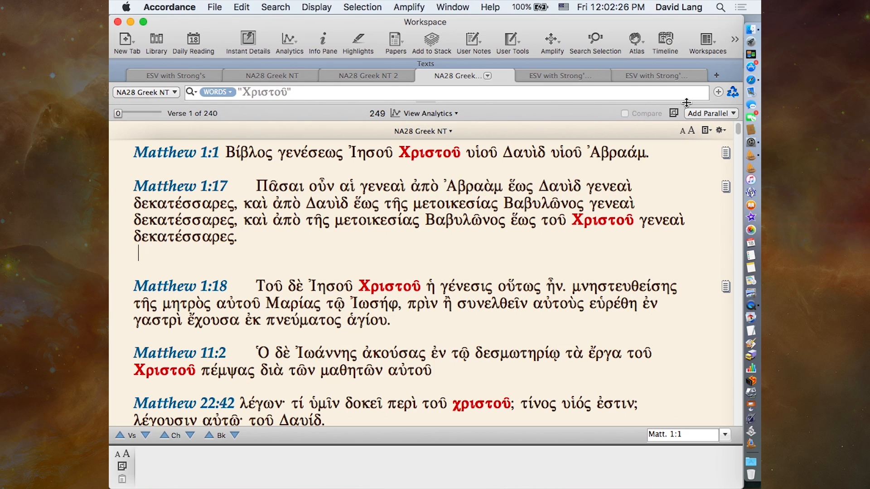
- Open the Hebrew Bible (Biblia Hebraica) Tagged text in a new tab
{"action": "left_click", "coordinate": [717, 74]}
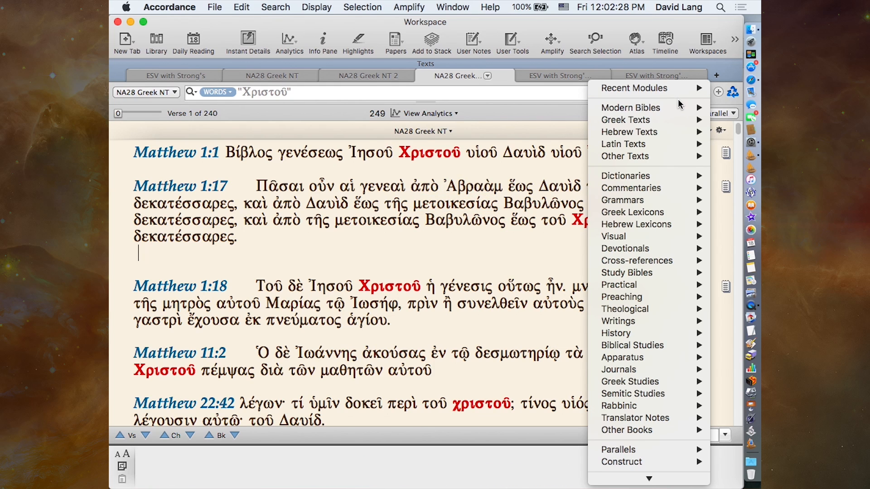
{"action": "mouse_move", "coordinate": [679, 108]}
{"action": "mouse_move", "coordinate": [662, 135]}
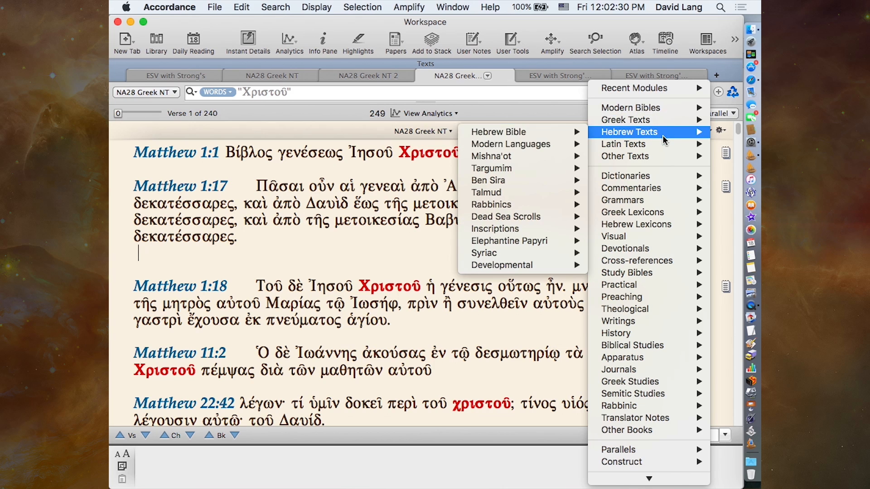
{"action": "mouse_move", "coordinate": [526, 132]}
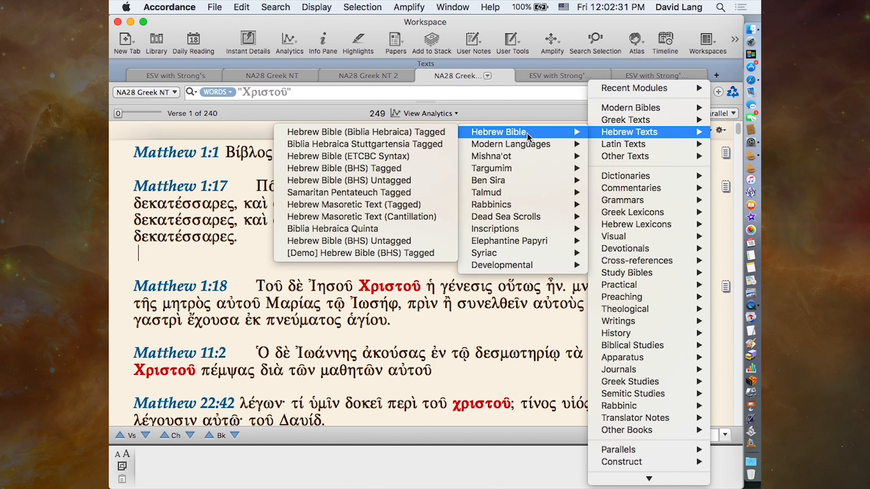
{"action": "left_click", "coordinate": [357, 133]}
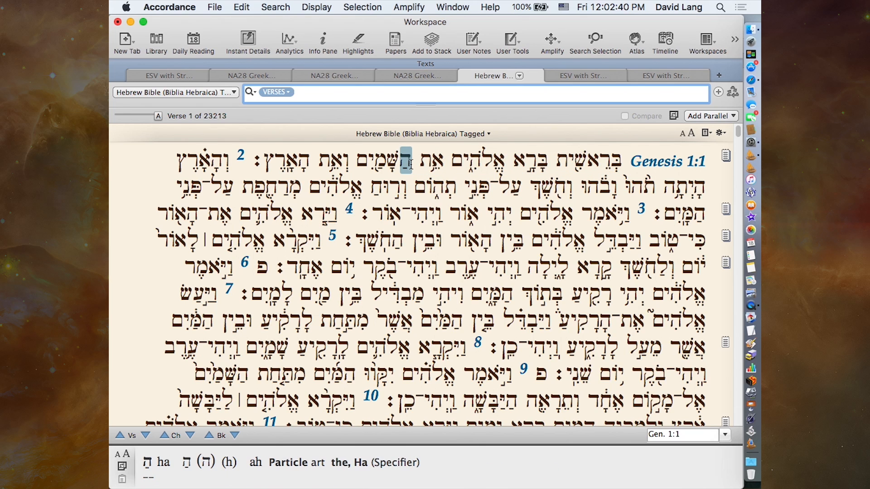
- Copy the phrase הַשָּׁמַיִם וְאֵת הָאָרֶץ from Genesis 1:1 and paste it as a Words search of the Hebrew Bible
{"action": "left_click_drag", "start_coordinate": [410, 164], "coordinate": [264, 159]}
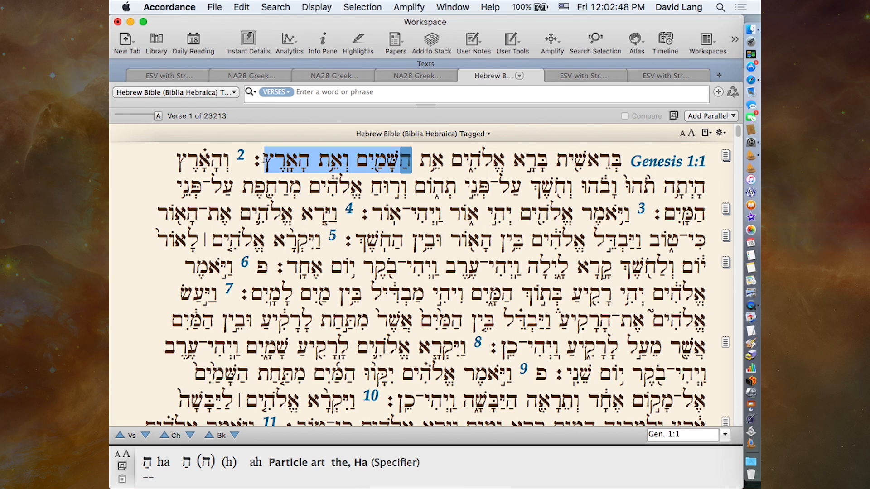
{"action": "key", "text": "super+c"}
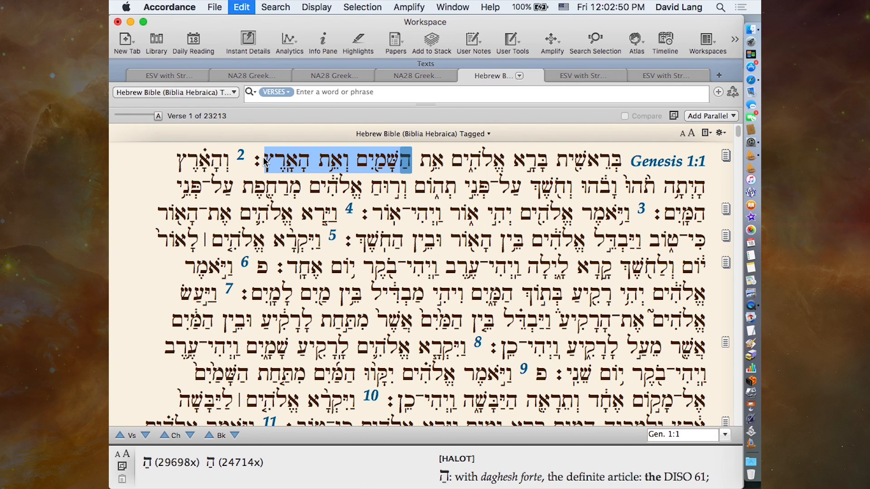
{"action": "left_click", "coordinate": [309, 94]}
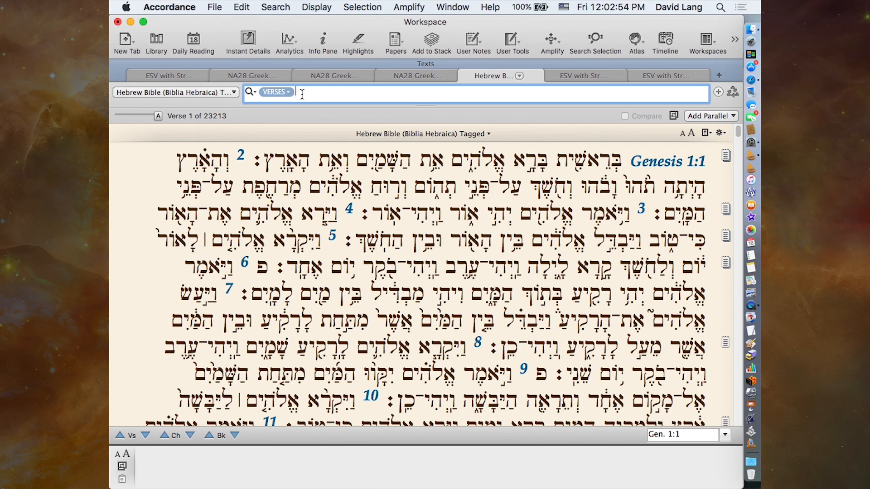
{"action": "left_click", "coordinate": [289, 91]}
{"action": "left_click", "coordinate": [289, 103]}
{"action": "key", "text": "super+v"}
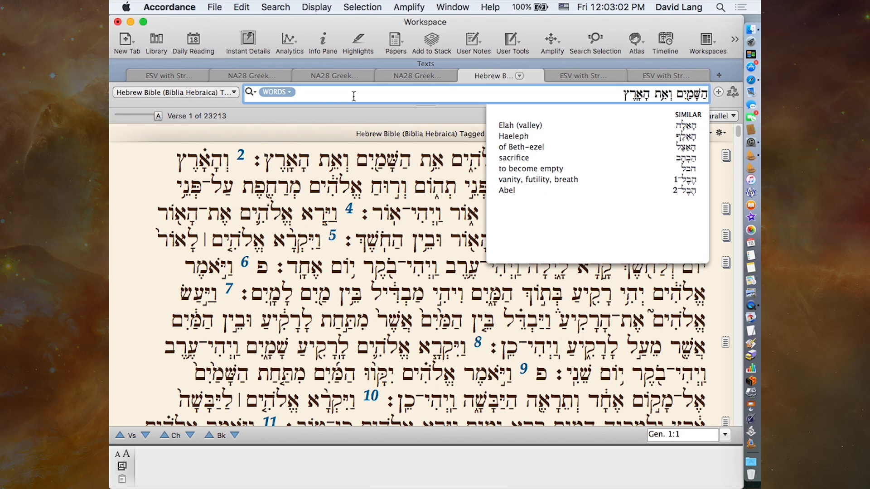
- Check the phrase's words in Genesis 1:1, run the Hebrew phrase search, and accept the switch to Literal Search
{"action": "mouse_move", "coordinate": [282, 167]}
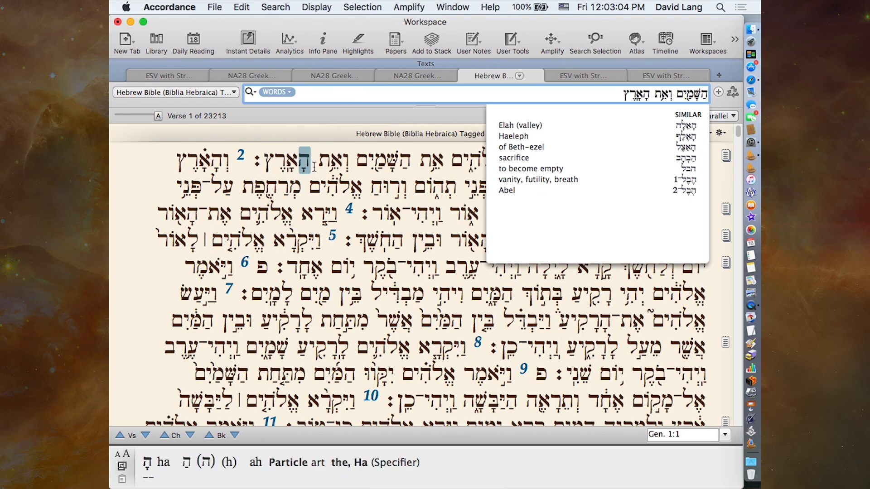
{"action": "mouse_move", "coordinate": [386, 168]}
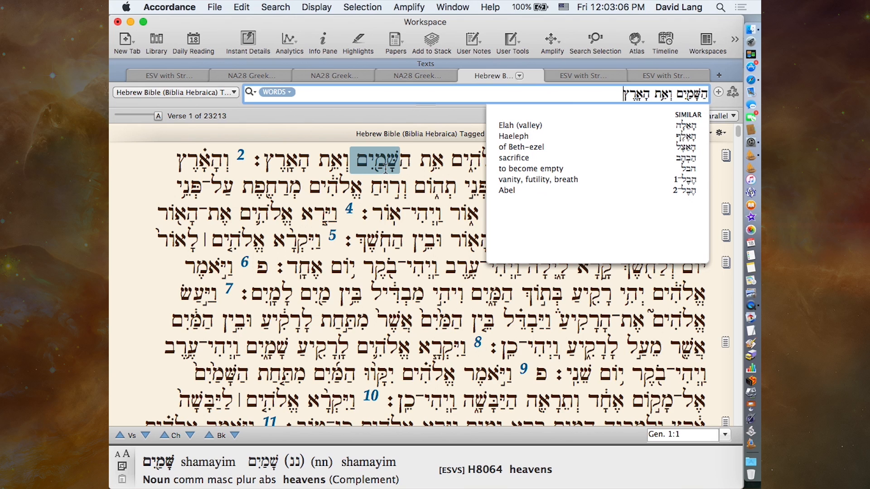
{"action": "left_click", "coordinate": [379, 167]}
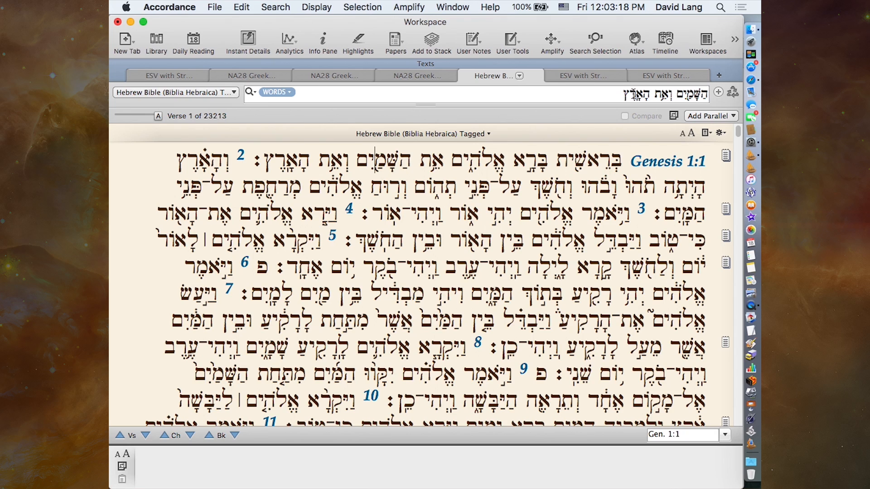
{"action": "left_click", "coordinate": [616, 95]}
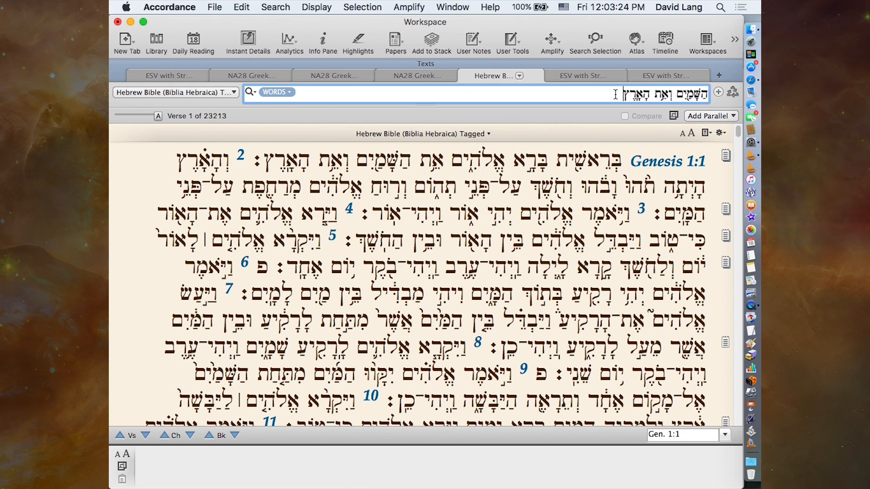
{"action": "key", "text": "Return"}
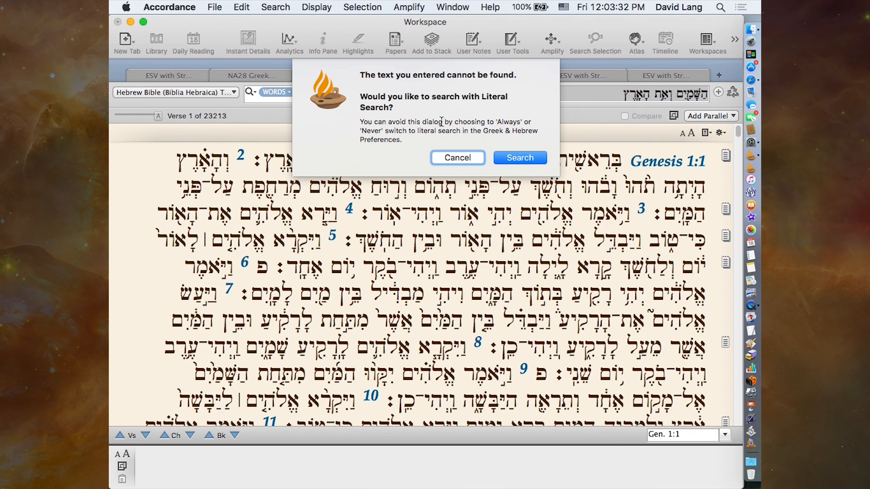
{"action": "left_click", "coordinate": [504, 158]}
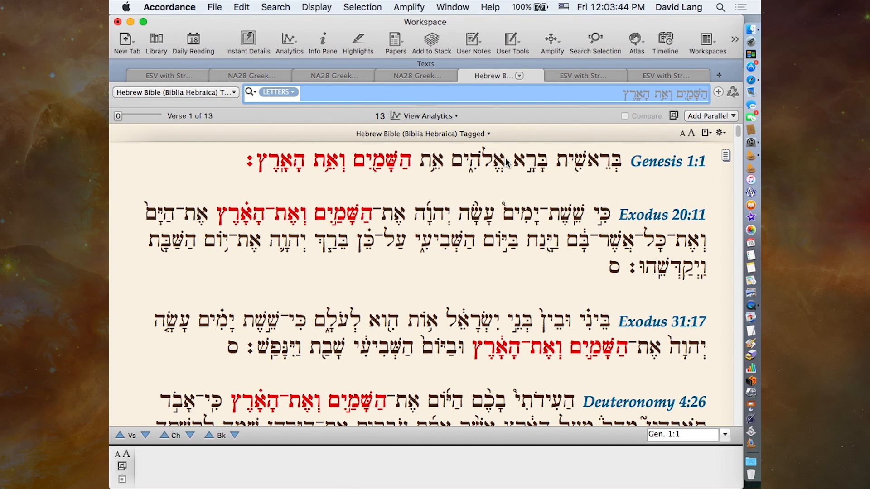
- Set the Hebrew search back to Words and separate the prefixes ה and ו from הַשָּׁמַיִם and וְאֵת with spaces
{"action": "left_click", "coordinate": [289, 93]}
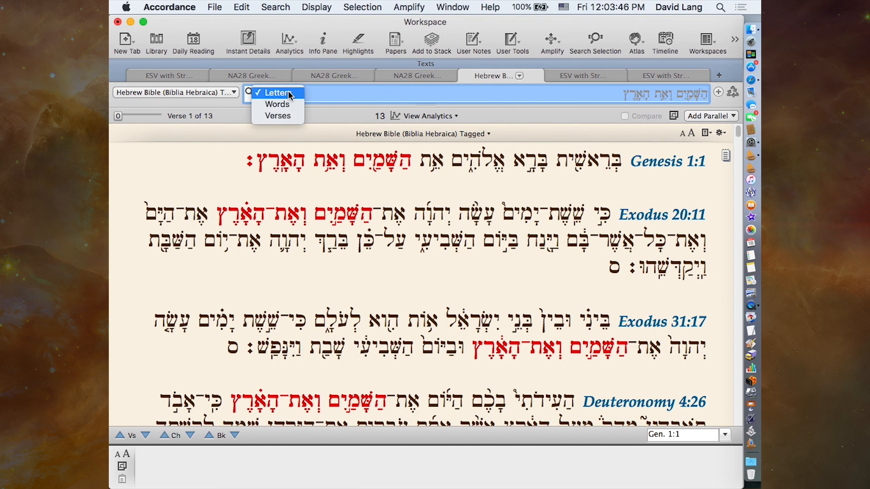
{"action": "left_click", "coordinate": [288, 103]}
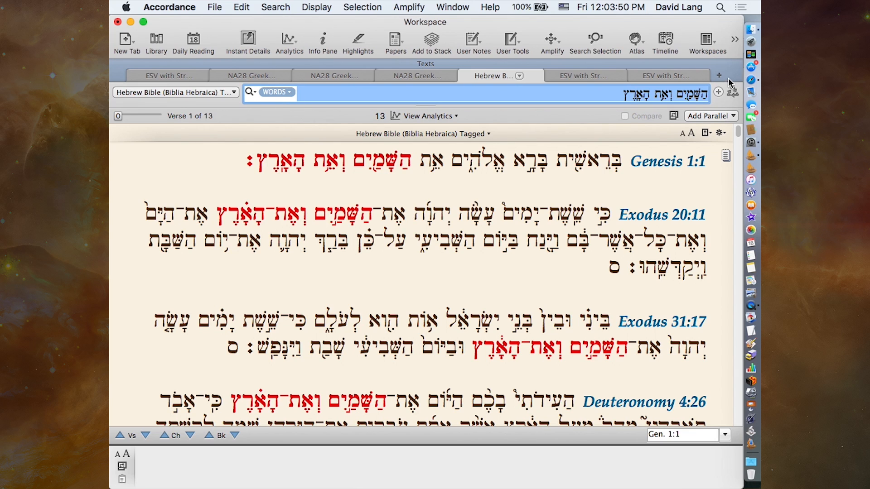
{"action": "left_click", "coordinate": [703, 96]}
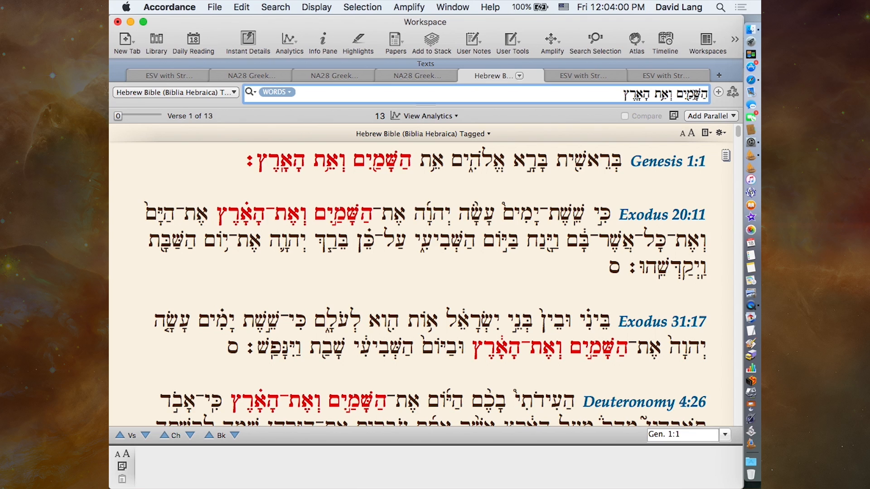
{"action": "double_click", "coordinate": [682, 93]}
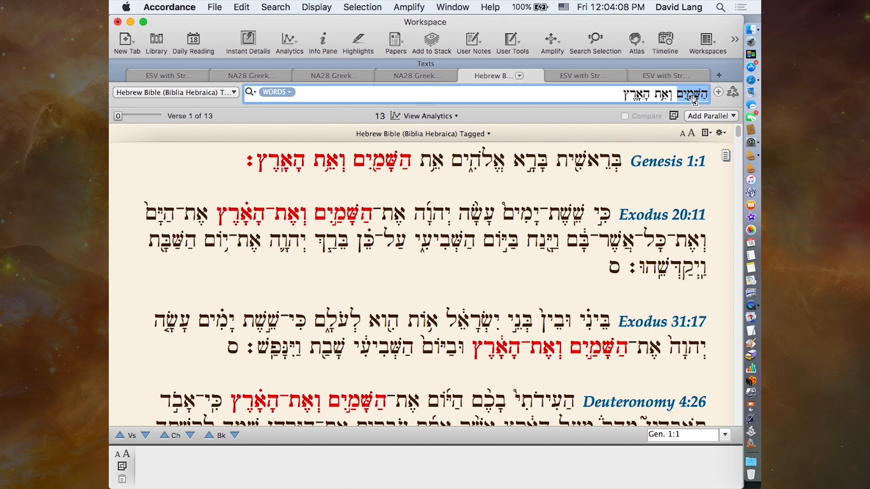
{"action": "left_click", "coordinate": [702, 100]}
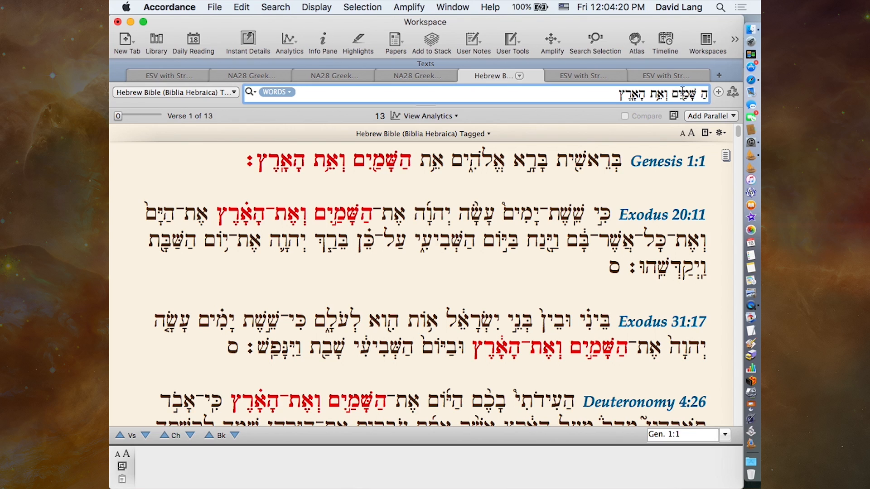
{"action": "left_click_drag", "start_coordinate": [669, 96], "coordinate": [652, 98]}
{"action": "left_click", "coordinate": [666, 99]}
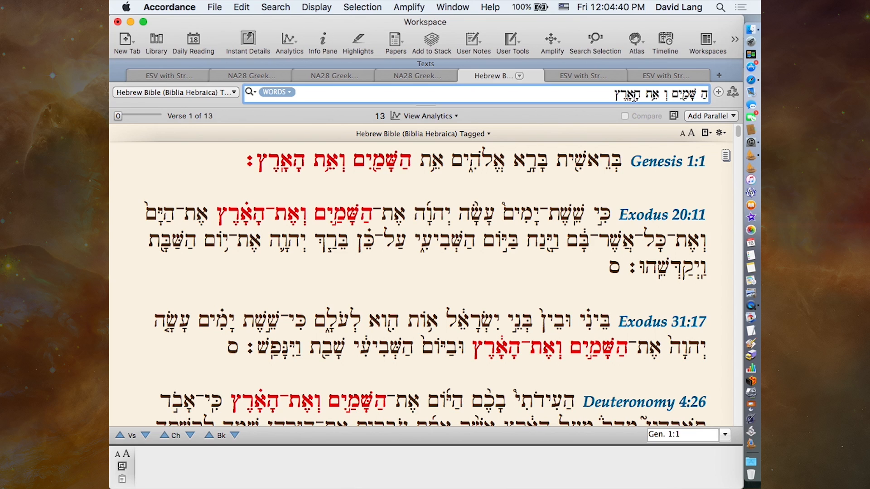
- Amplify the phrase הַשָּׁמַיִם וְאֵת הָאָרֶץ from Genesis 1:1 to a search of HMT-W4
{"action": "mouse_move", "coordinate": [413, 161]}
{"action": "left_click_drag", "start_coordinate": [411, 161], "coordinate": [255, 161]}
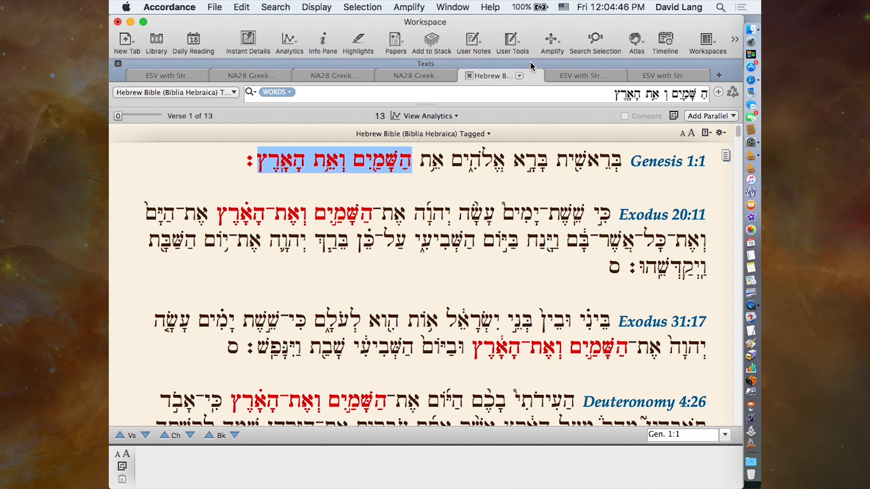
{"action": "left_click", "coordinate": [552, 40]}
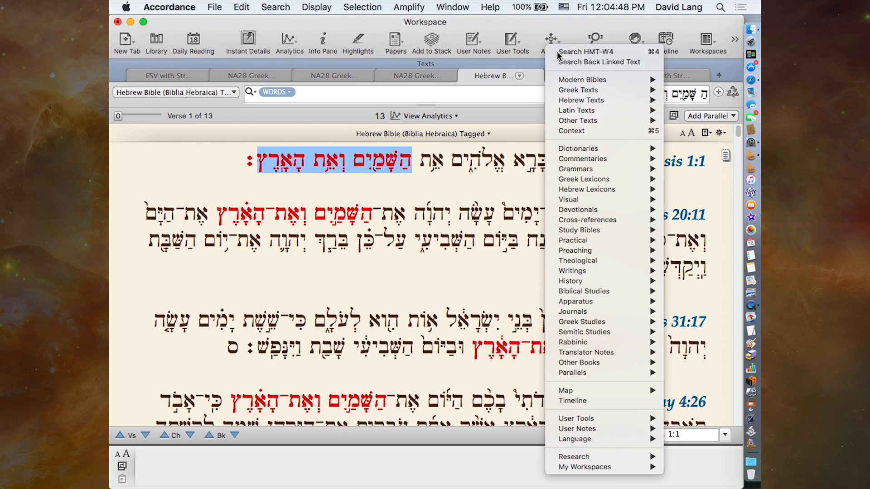
{"action": "left_click", "coordinate": [558, 54]}
{"action": "left_click", "coordinate": [552, 43]}
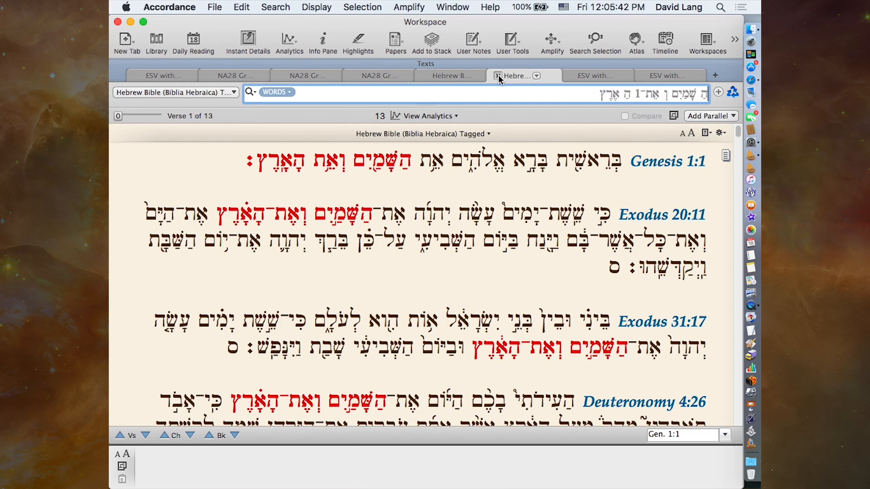
- Replace the search entry with the phrase copied from Genesis 1:1, run the Words search, and decline the switch to Literal Search
{"action": "left_click_drag", "start_coordinate": [409, 163], "coordinate": [252, 171]}
{"action": "key", "text": "super+c"}
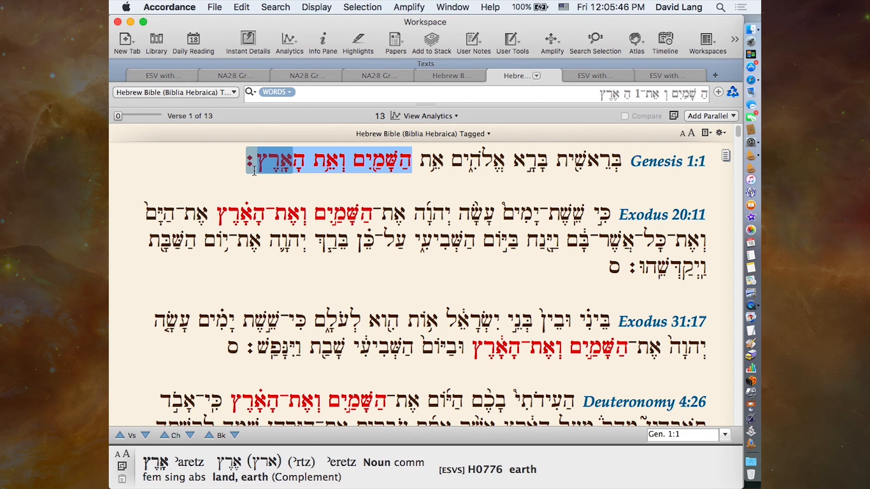
{"action": "left_click", "coordinate": [552, 41]}
{"action": "left_click", "coordinate": [536, 32]}
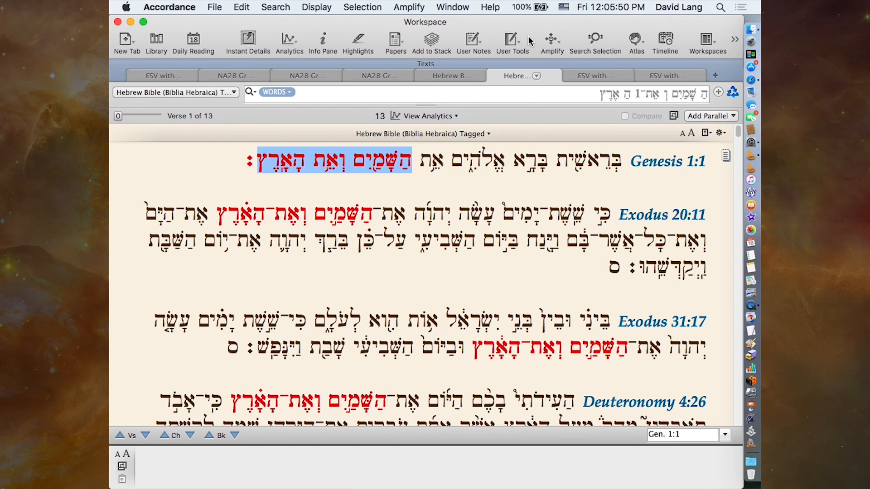
{"action": "left_click_drag", "start_coordinate": [394, 88], "coordinate": [671, 96]}
{"action": "left_click", "coordinate": [589, 96]}
{"action": "left_click_drag", "start_coordinate": [580, 95], "coordinate": [733, 88]}
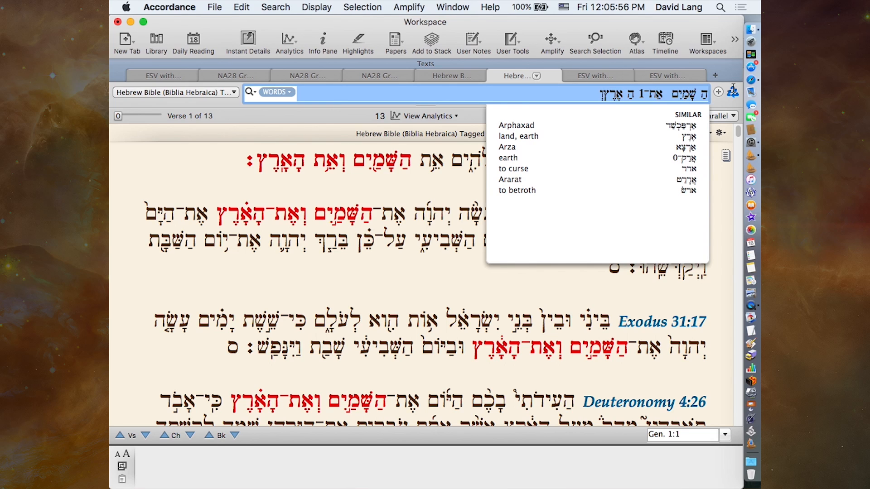
{"action": "key", "text": "super+v"}
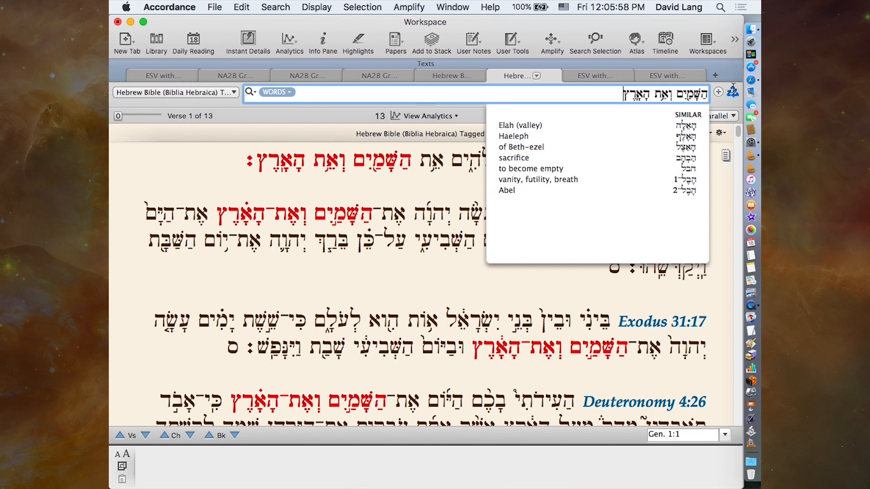
{"action": "key", "text": "Return"}
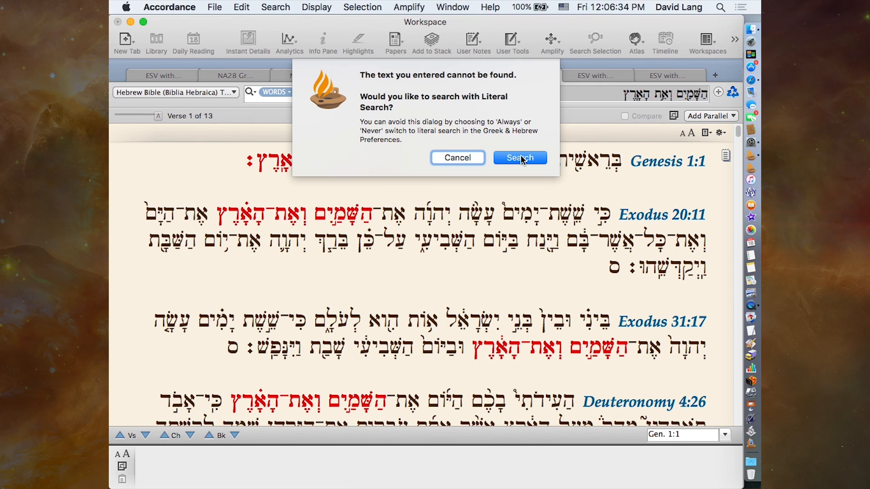
{"action": "left_click", "coordinate": [457, 158]}
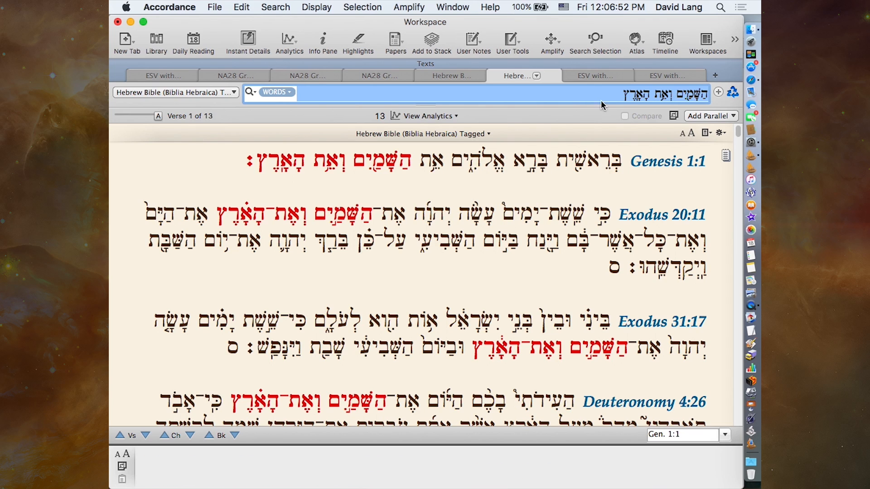
- Review the search and lookup options offered for the word שָּׁמַיִם in Genesis 1:1, and dismiss them
{"action": "left_click", "coordinate": [550, 40]}
{"action": "left_click", "coordinate": [534, 10]}
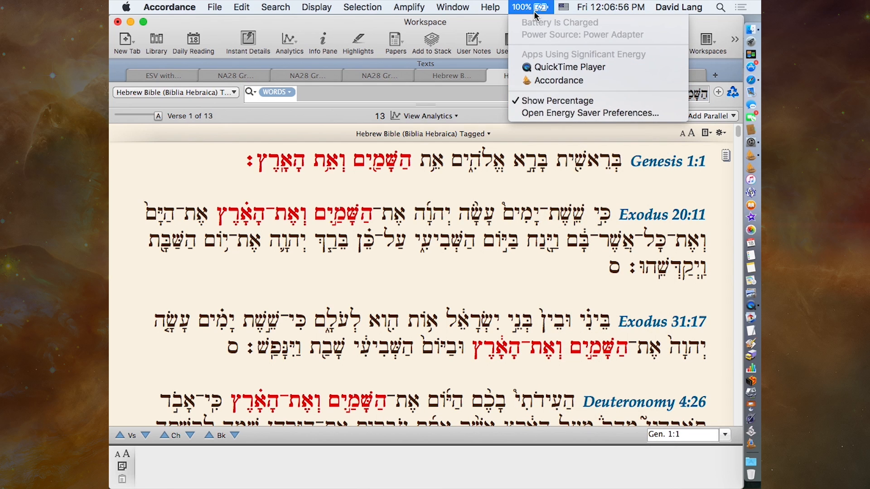
{"action": "left_click", "coordinate": [534, 10]}
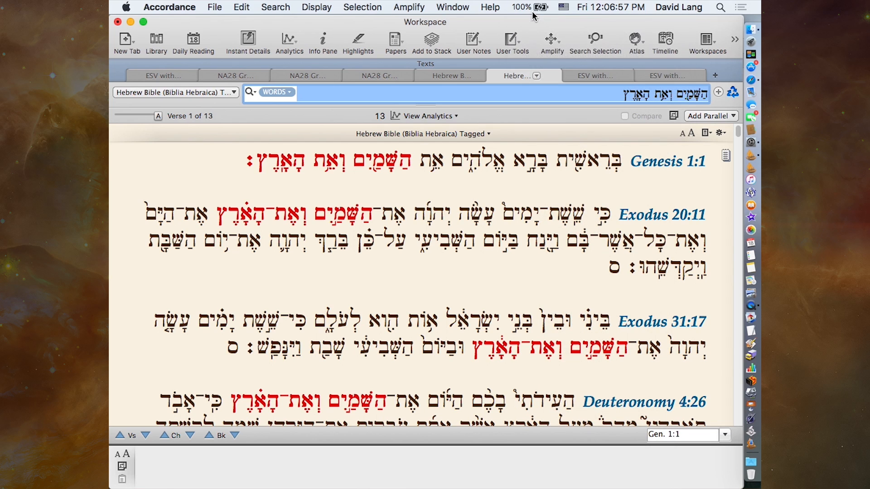
{"action": "right_click", "coordinate": [368, 163]}
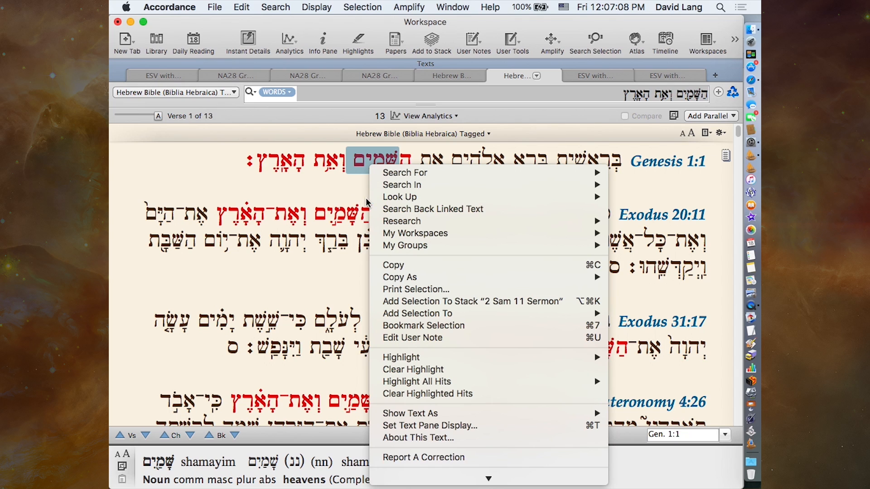
{"action": "mouse_move", "coordinate": [427, 175]}
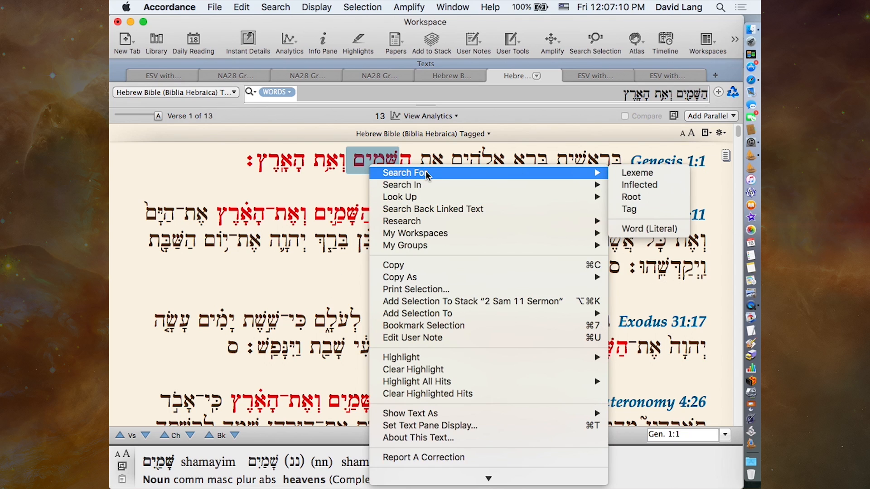
{"action": "left_click", "coordinate": [334, 200]}
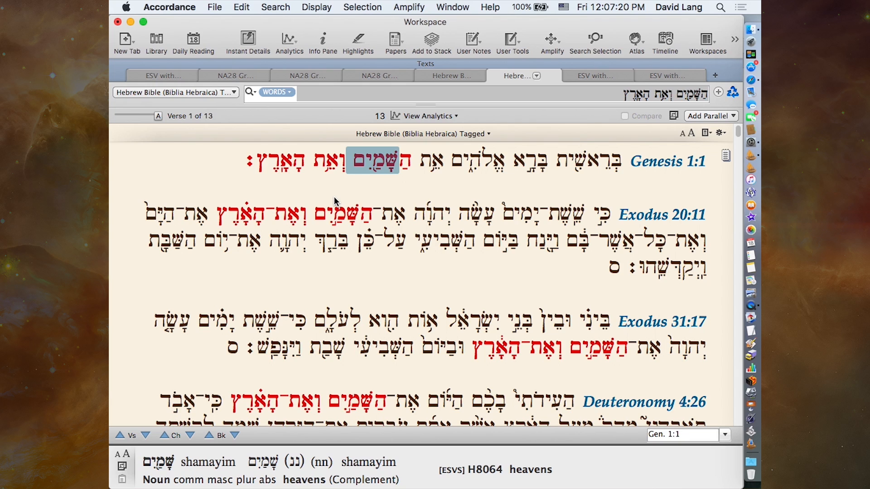
- Look up אֱלֹהִים from Genesis 1:1 in the BDB Complete Hebrew lexicon
{"action": "double_click", "coordinate": [473, 166]}
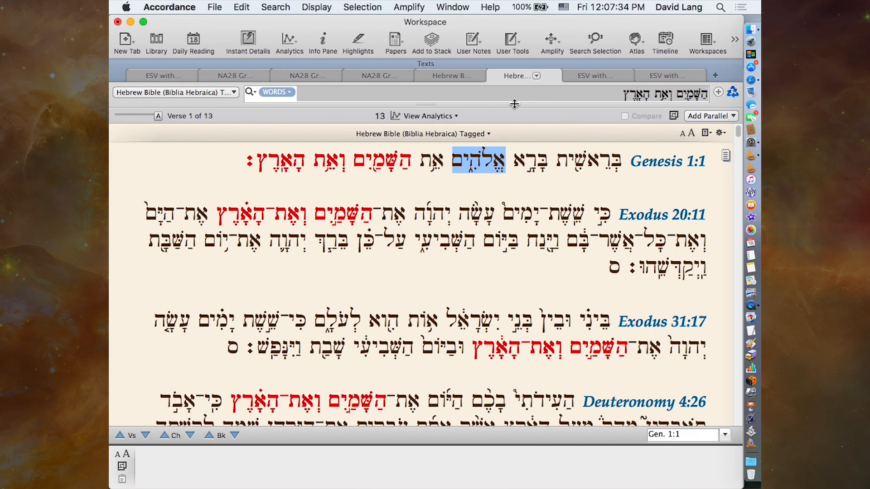
{"action": "mouse_move", "coordinate": [489, 171]}
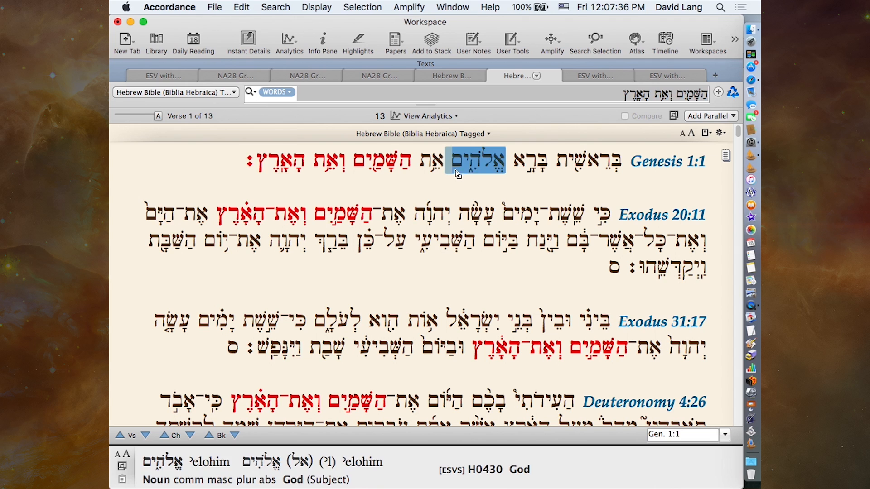
{"action": "left_click", "coordinate": [551, 40]}
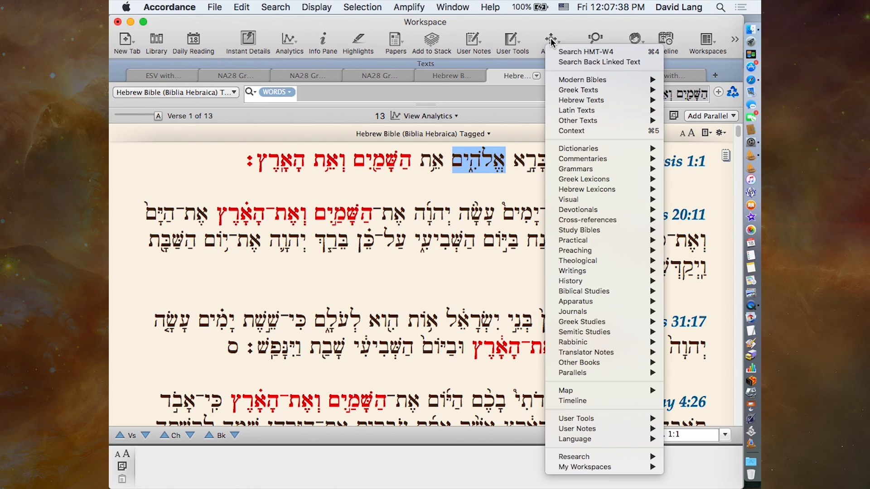
{"action": "mouse_move", "coordinate": [572, 190]}
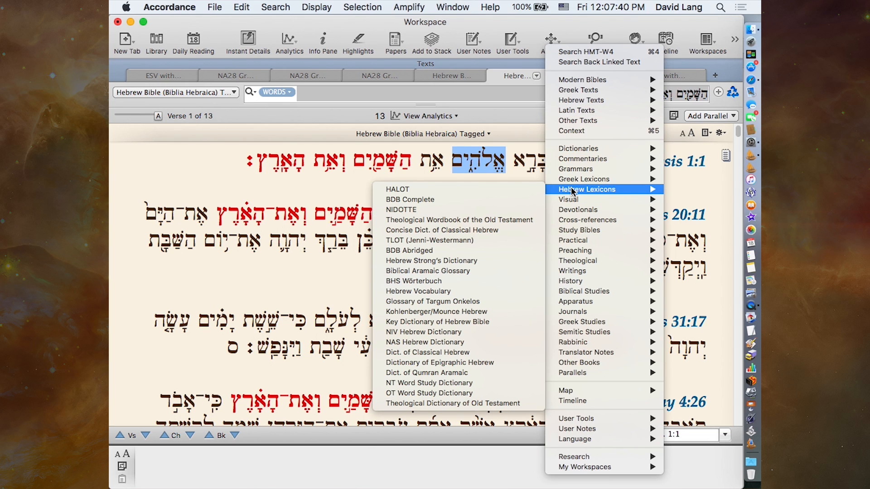
{"action": "left_click", "coordinate": [456, 202]}
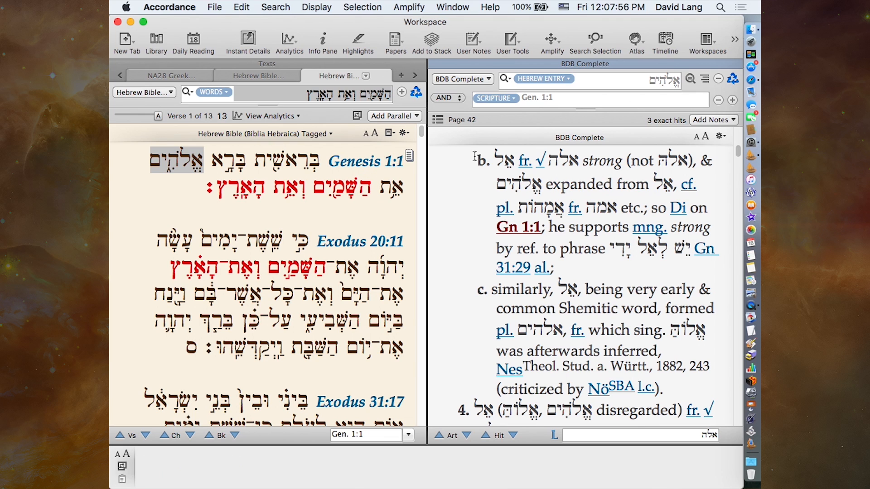
- Examine the BDB Complete entry around its Gn 1:1 reference, and close the lexicon's zone
{"action": "scroll", "coordinate": [596, 236], "scroll_direction": "up", "scroll_amount": 4}
{"action": "scroll", "coordinate": [596, 236], "scroll_direction": "down", "scroll_amount": 1}
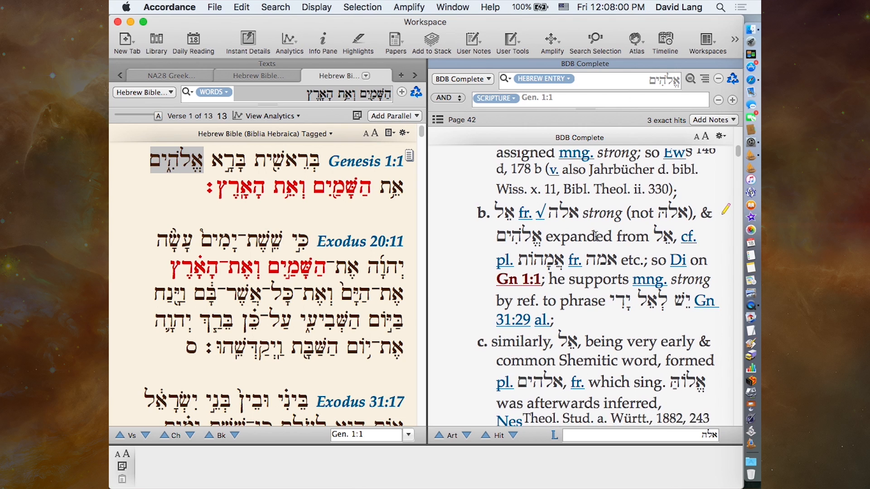
{"action": "mouse_move", "coordinate": [512, 271]}
{"action": "mouse_move", "coordinate": [539, 294]}
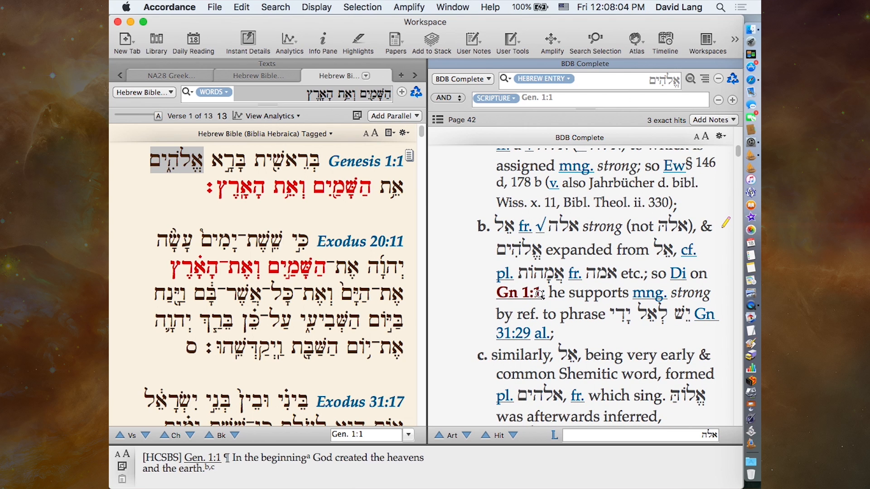
{"action": "scroll", "coordinate": [465, 213], "scroll_direction": "up", "scroll_amount": 1}
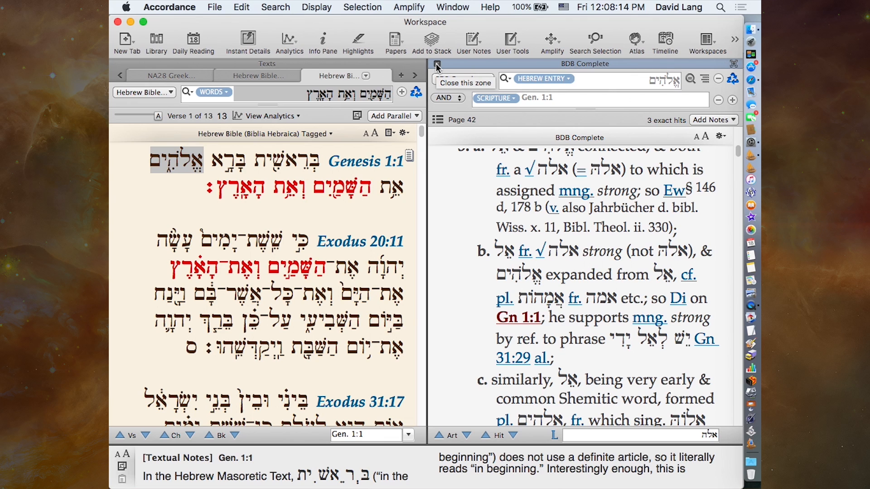
{"action": "left_click", "coordinate": [437, 65]}
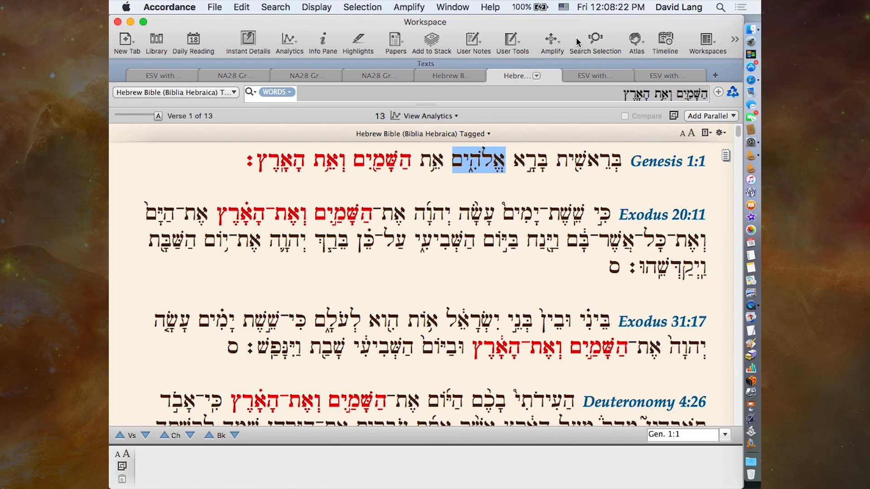
- Look up אֱלֹהִים from Genesis 1:1 in the Anchor Yale Bible Dictionary and check its search field choices, keeping Hebrew Content
{"action": "left_click", "coordinate": [553, 40]}
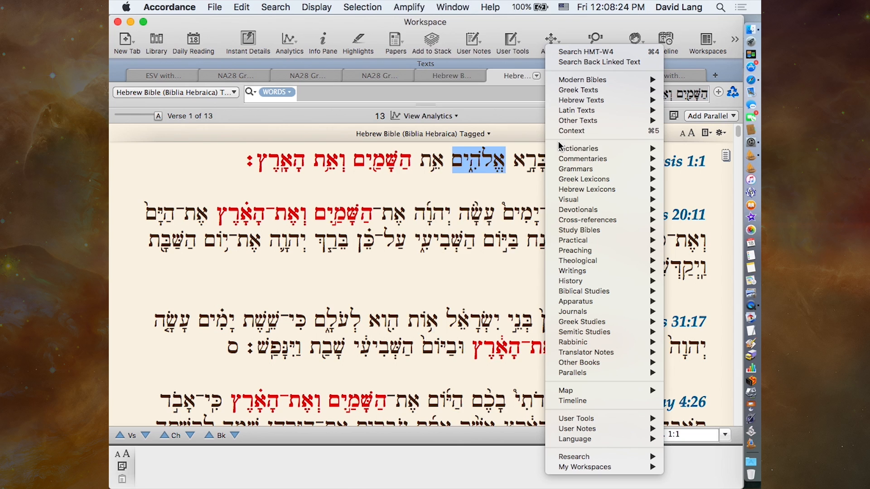
{"action": "mouse_move", "coordinate": [561, 149]}
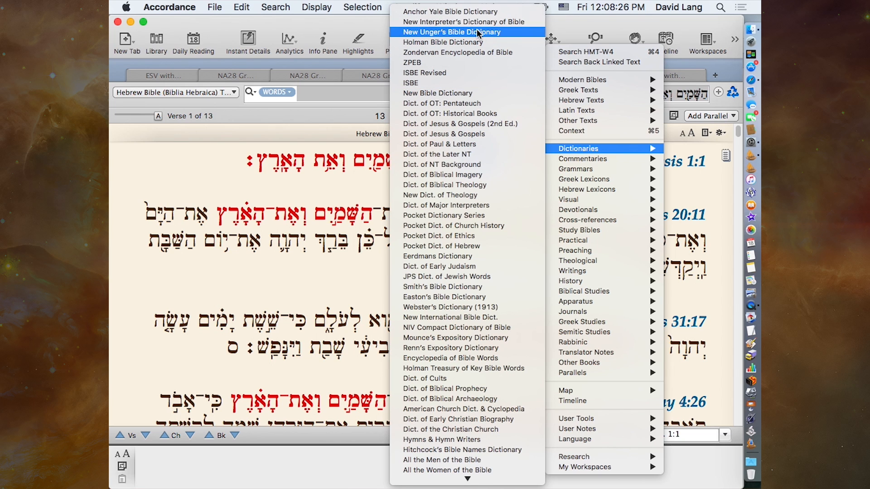
{"action": "left_click", "coordinate": [473, 12]}
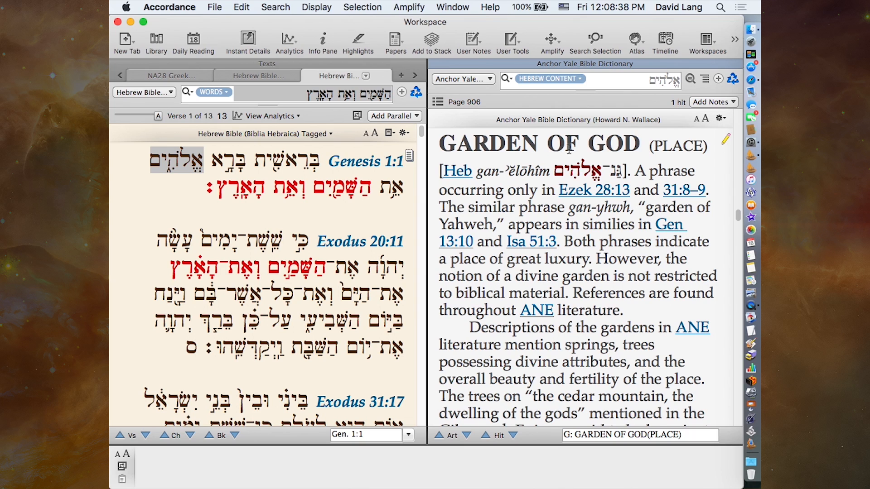
{"action": "mouse_move", "coordinate": [575, 167]}
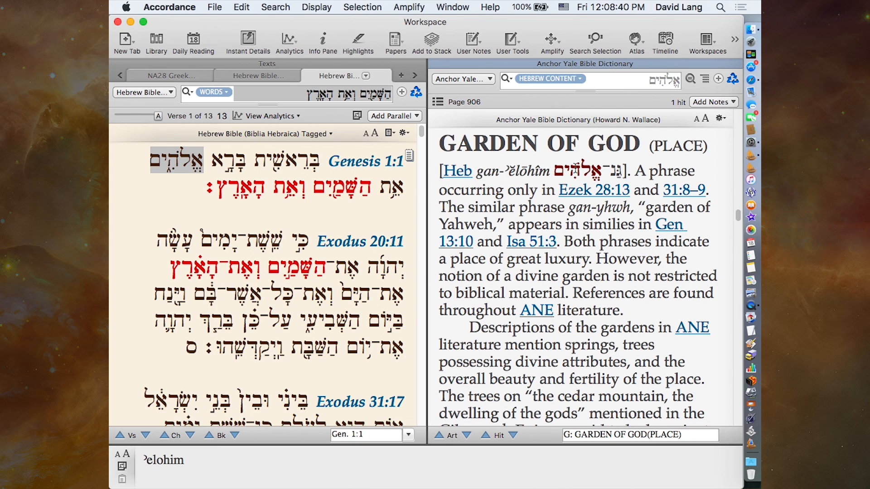
{"action": "left_click", "coordinate": [556, 79]}
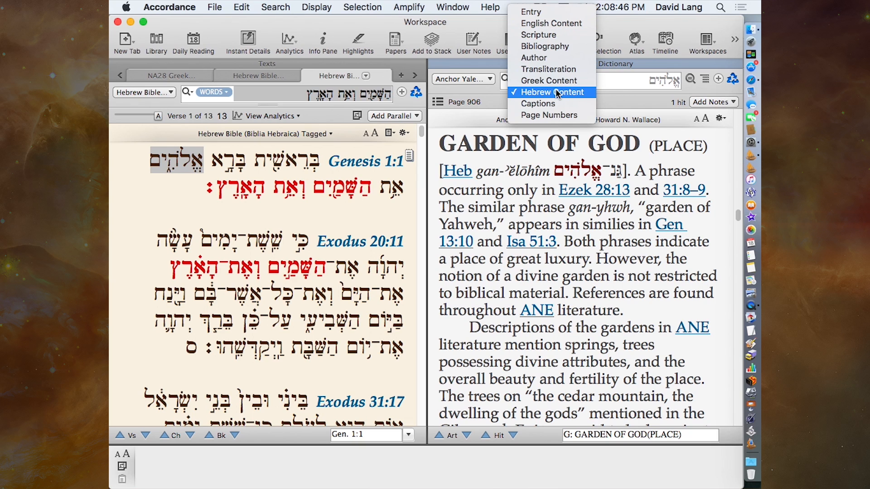
{"action": "left_click", "coordinate": [633, 82]}
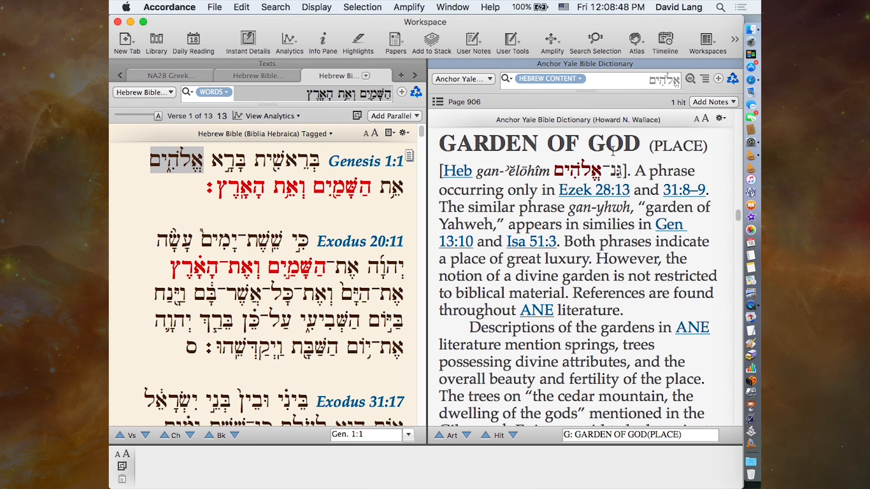
{"action": "mouse_move", "coordinate": [613, 175]}
- Look up the word "divine" from the Garden of God article in the HALOT Hebrew lexicon
{"action": "double_click", "coordinate": [525, 361]}
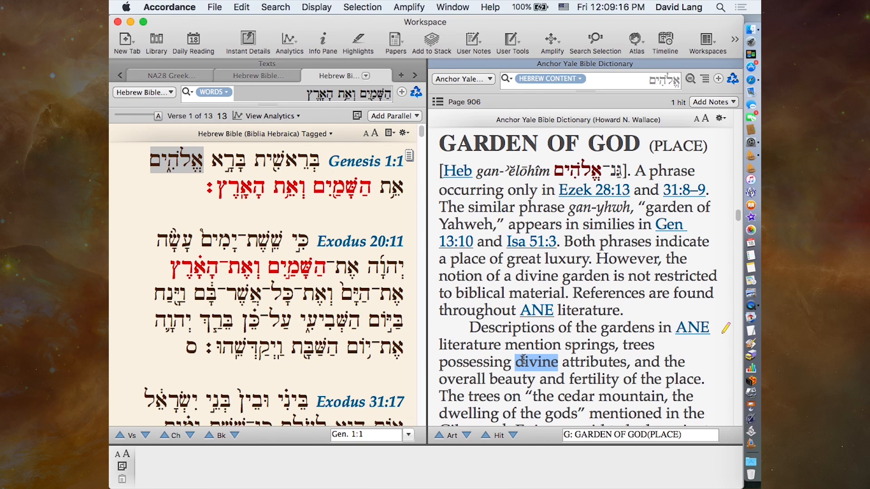
{"action": "left_click", "coordinate": [552, 40]}
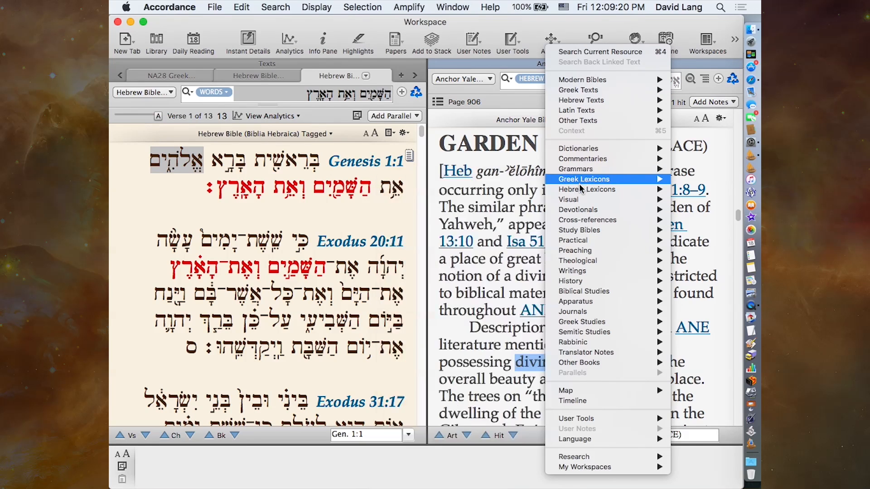
{"action": "mouse_move", "coordinate": [581, 191]}
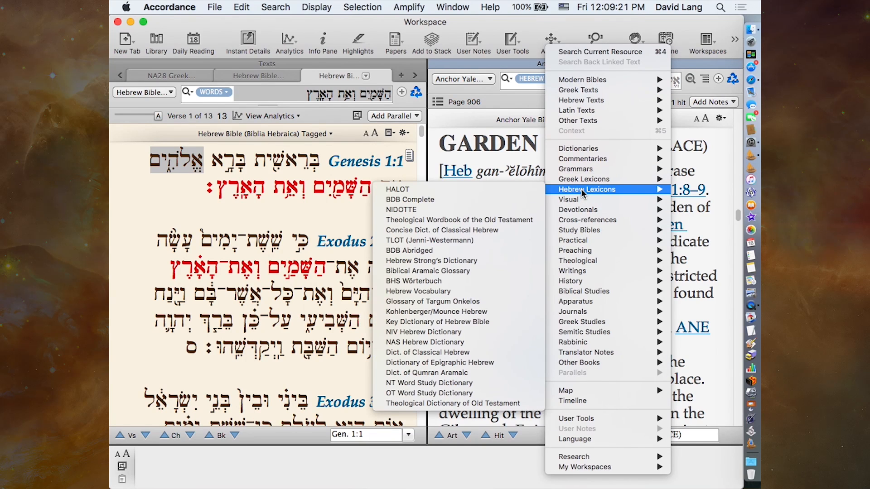
{"action": "left_click", "coordinate": [469, 188]}
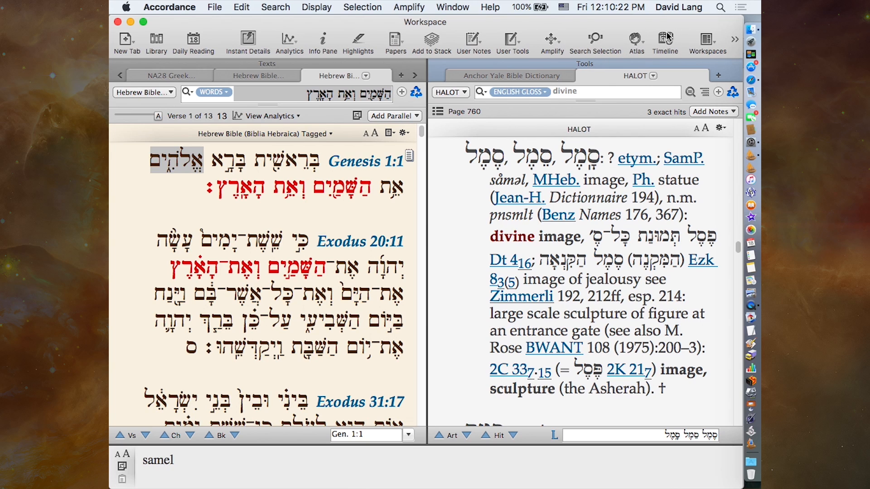
{"action": "right_click", "coordinate": [565, 29]}
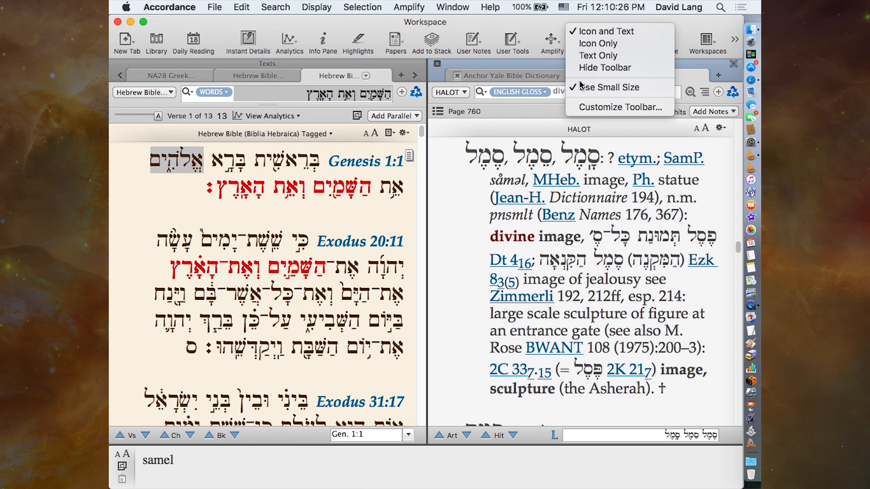
{"action": "left_click", "coordinate": [582, 108]}
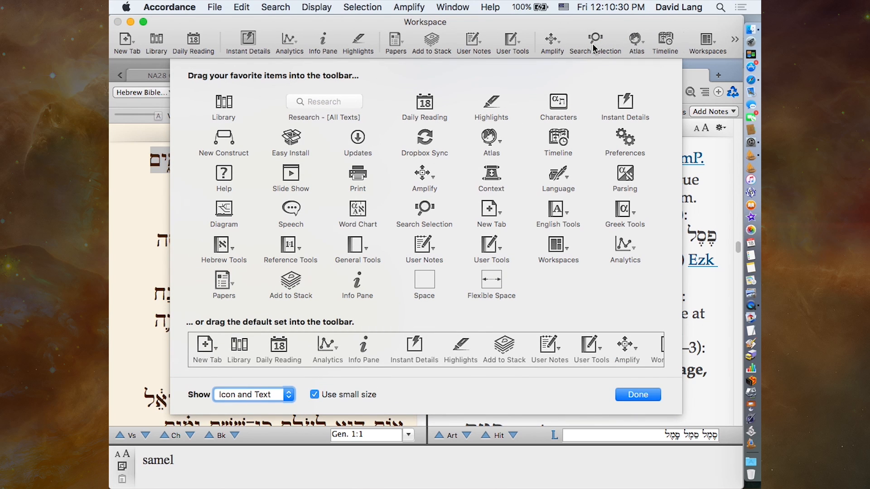
{"action": "left_click", "coordinate": [625, 398]}
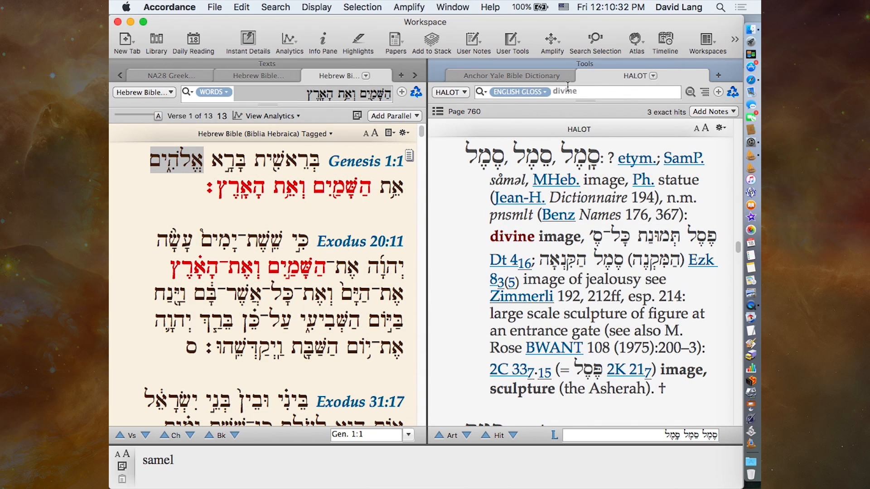
- Compare the Amplify choices for "divine" in the HALOT entry with the resources offered for a new tab
{"action": "left_click", "coordinate": [551, 41]}
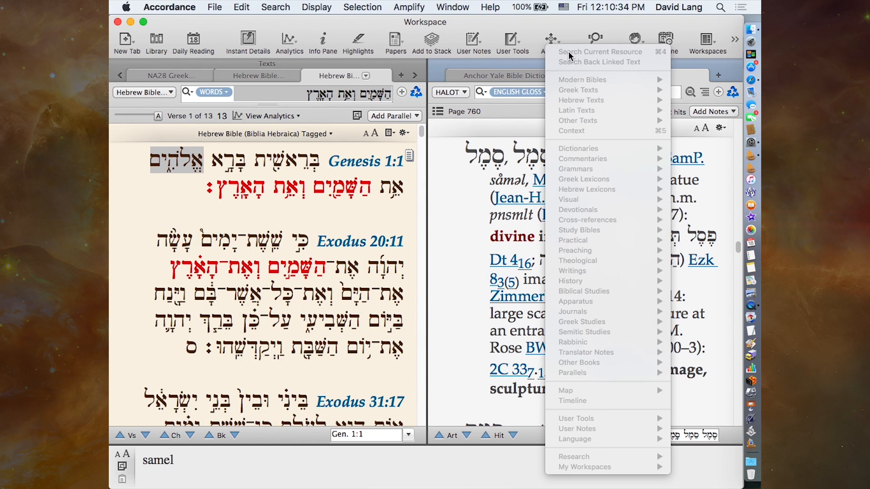
{"action": "left_click", "coordinate": [501, 196]}
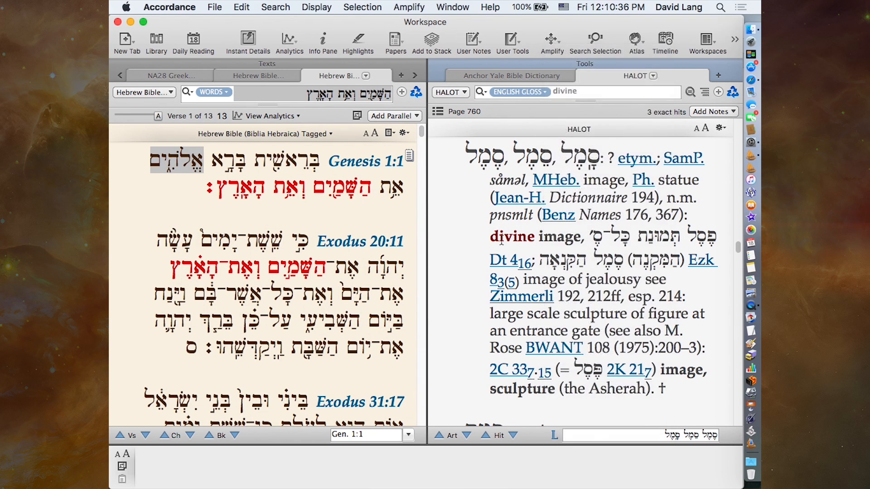
{"action": "double_click", "coordinate": [507, 229]}
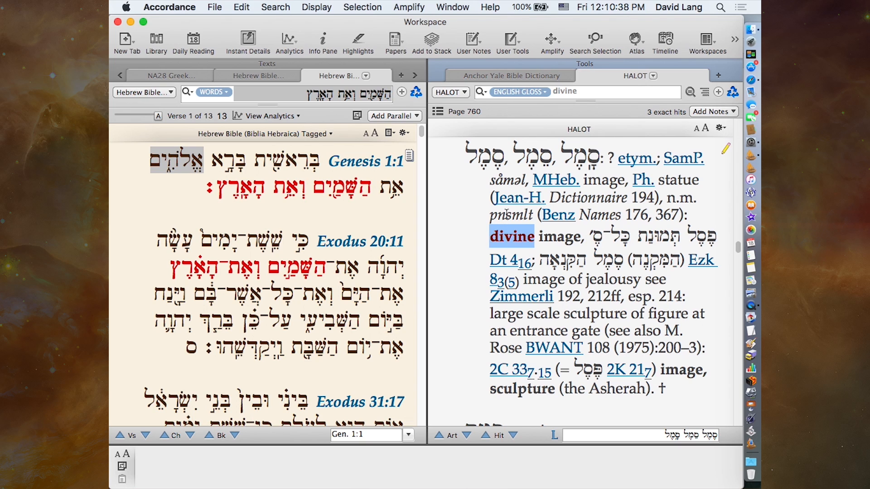
{"action": "left_click", "coordinate": [552, 41]}
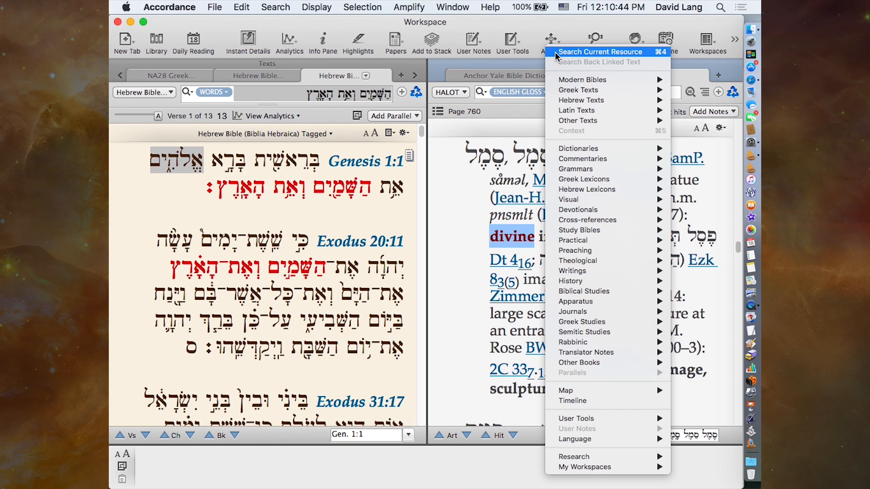
{"action": "left_click", "coordinate": [556, 53]}
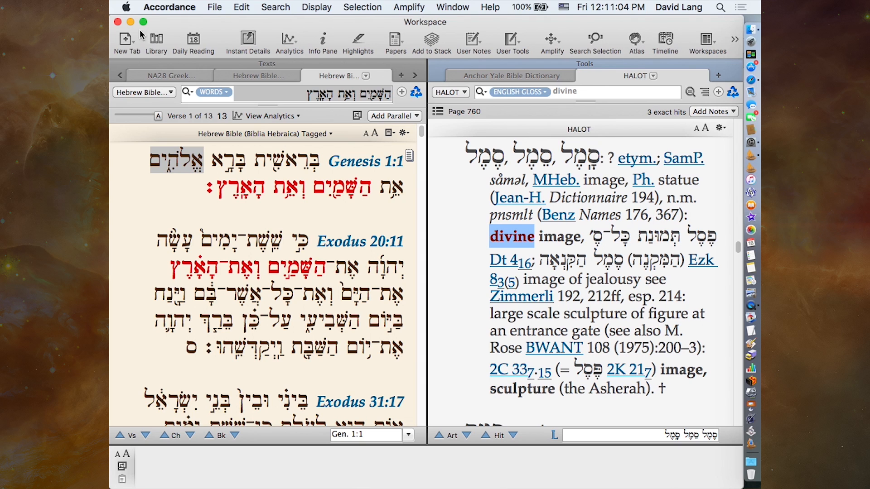
{"action": "left_click", "coordinate": [127, 43]}
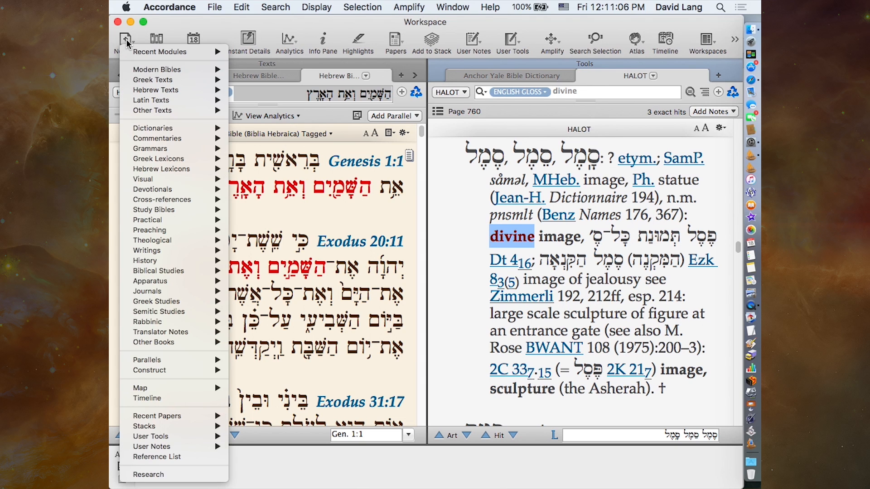
{"action": "left_click", "coordinate": [126, 42]}
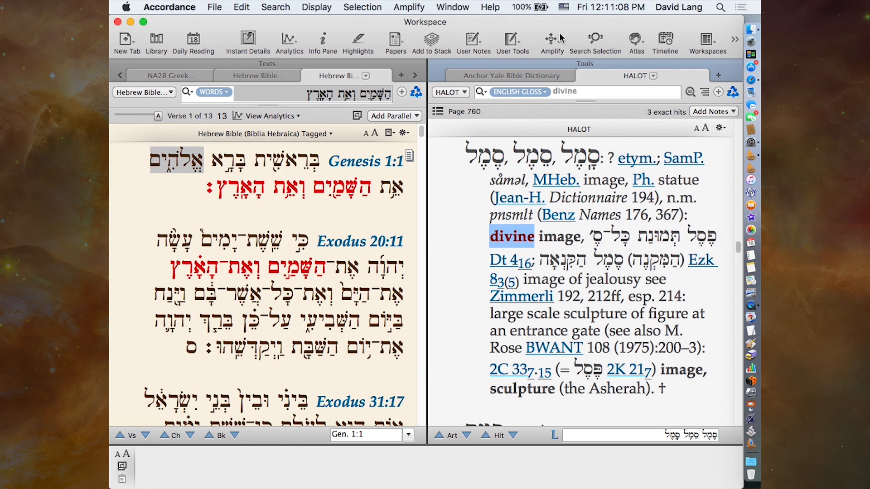
{"action": "left_click", "coordinate": [548, 38]}
{"action": "left_click", "coordinate": [548, 29]}
- Switch to the ESV with Strong's text and go up to 2 Samuel 11:1
{"action": "left_click", "coordinate": [635, 41]}
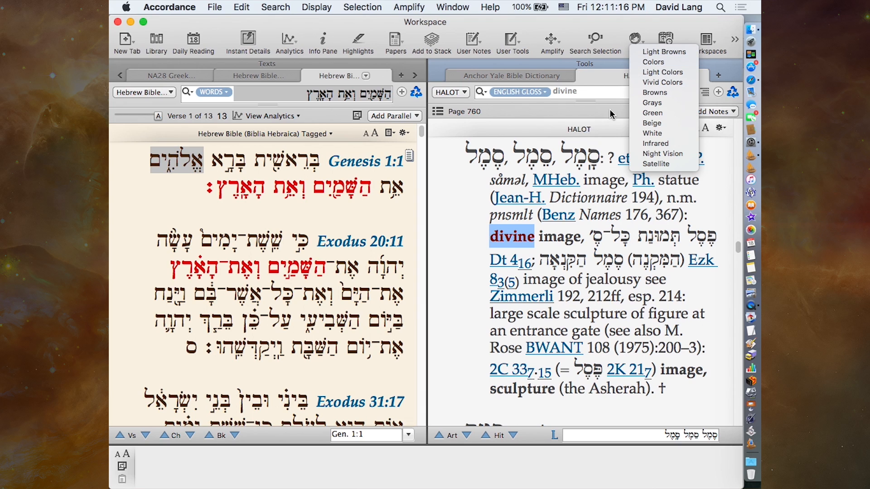
{"action": "left_click", "coordinate": [198, 71]}
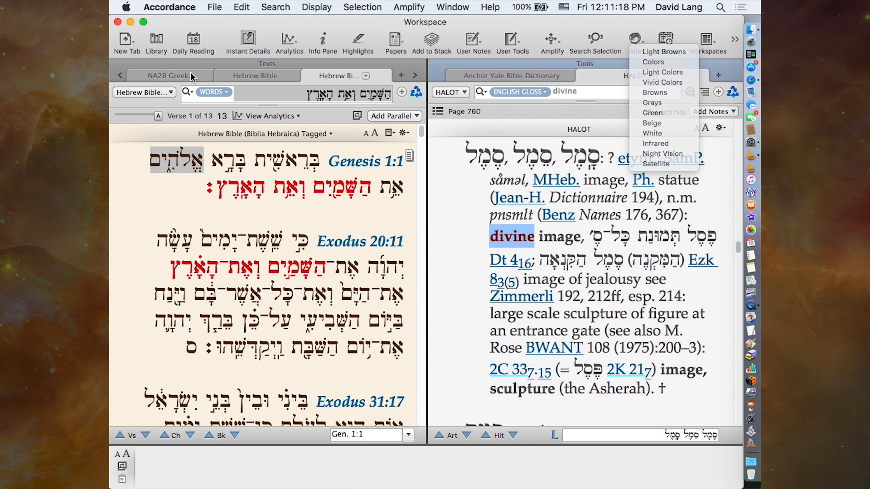
{"action": "left_click", "coordinate": [119, 75]}
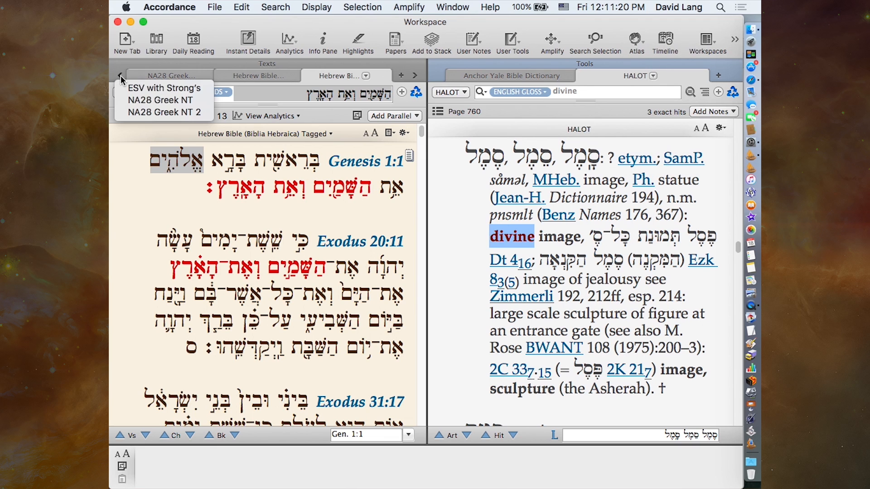
{"action": "left_click", "coordinate": [128, 90]}
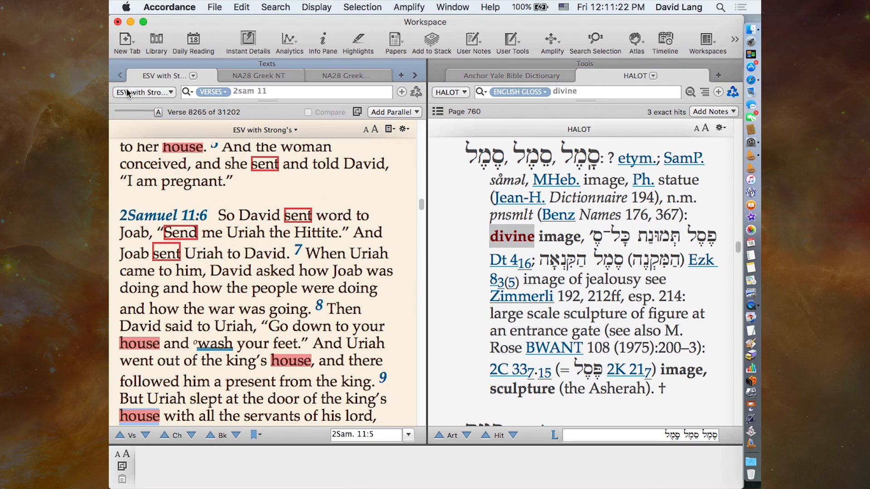
{"action": "scroll", "coordinate": [256, 281], "scroll_direction": "up", "scroll_amount": 3}
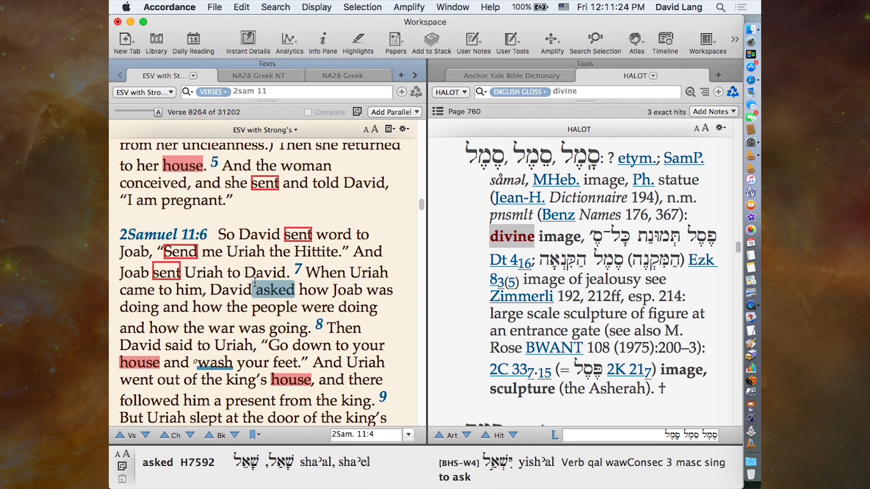
{"action": "scroll", "coordinate": [255, 282], "scroll_direction": "up", "scroll_amount": 10}
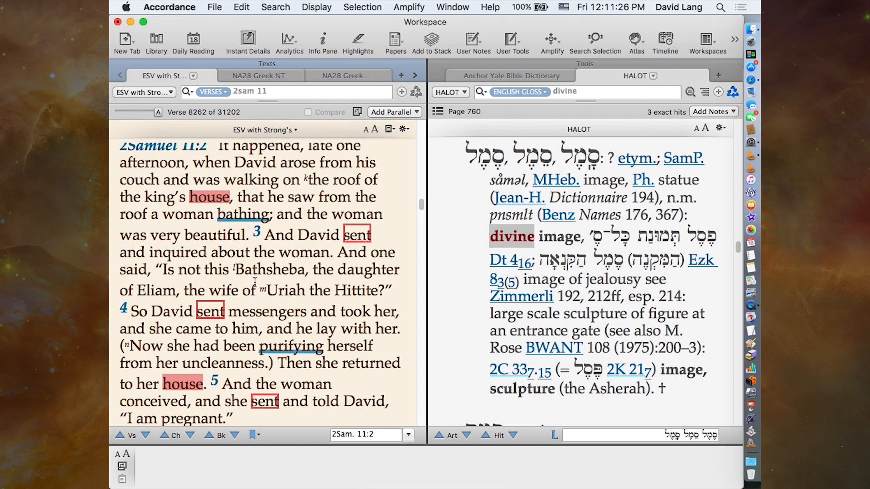
{"action": "scroll", "coordinate": [255, 282], "scroll_direction": "up", "scroll_amount": 2}
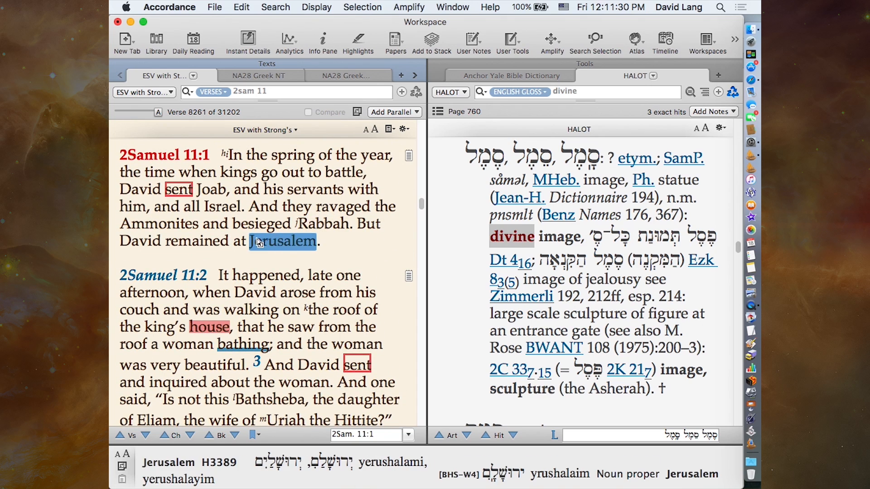
- Show Jerusalem from 2 Samuel 11:1 on the Light Browns atlas map and select it on the map
{"action": "left_click", "coordinate": [636, 40]}
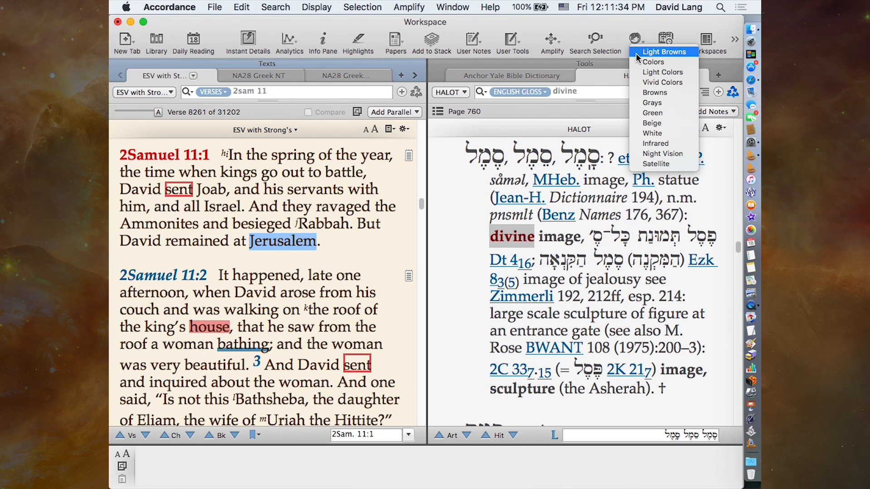
{"action": "left_click", "coordinate": [639, 53]}
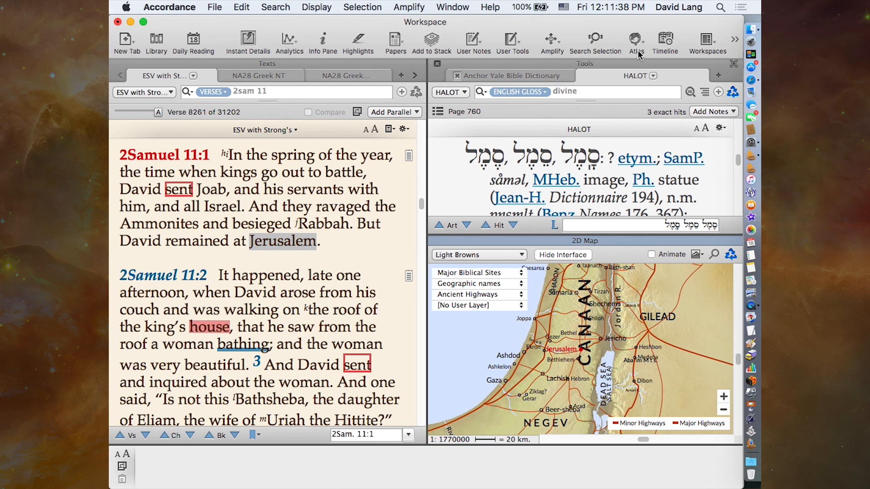
{"action": "left_click", "coordinate": [559, 351]}
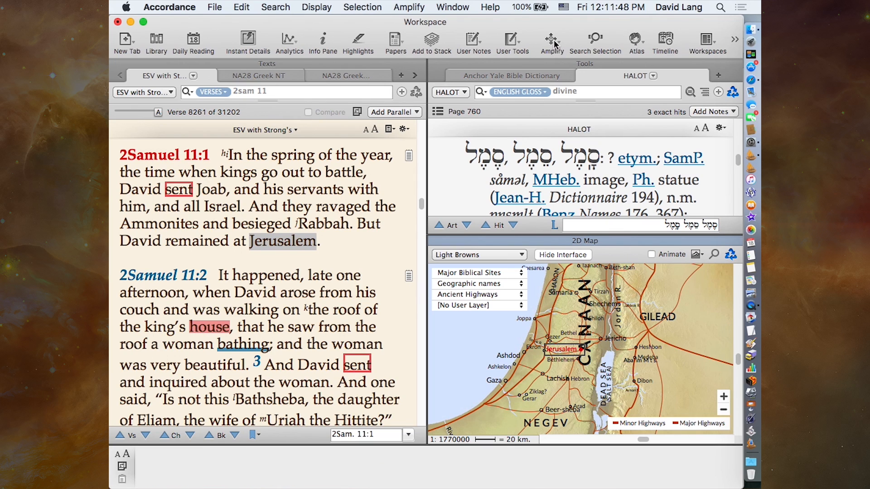
- Open a second atlas map in the Colors style without a selected place name, and close it
{"action": "left_click", "coordinate": [597, 72]}
{"action": "left_click", "coordinate": [635, 39]}
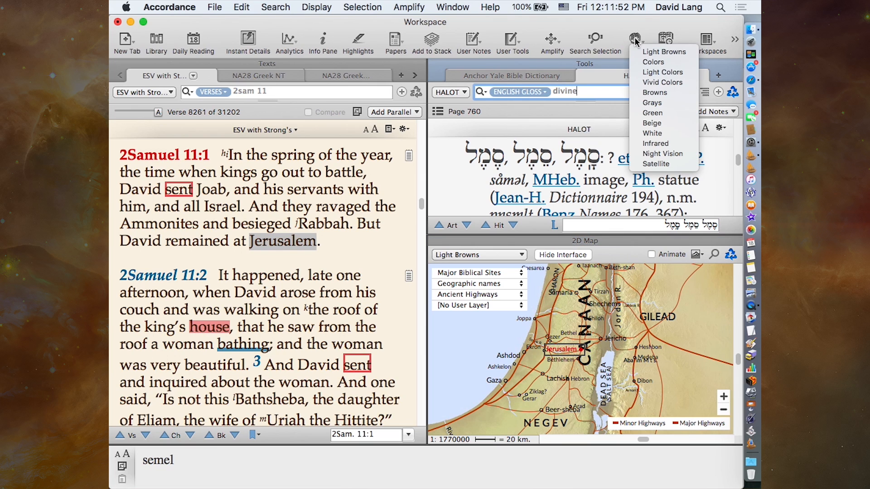
{"action": "left_click", "coordinate": [636, 63]}
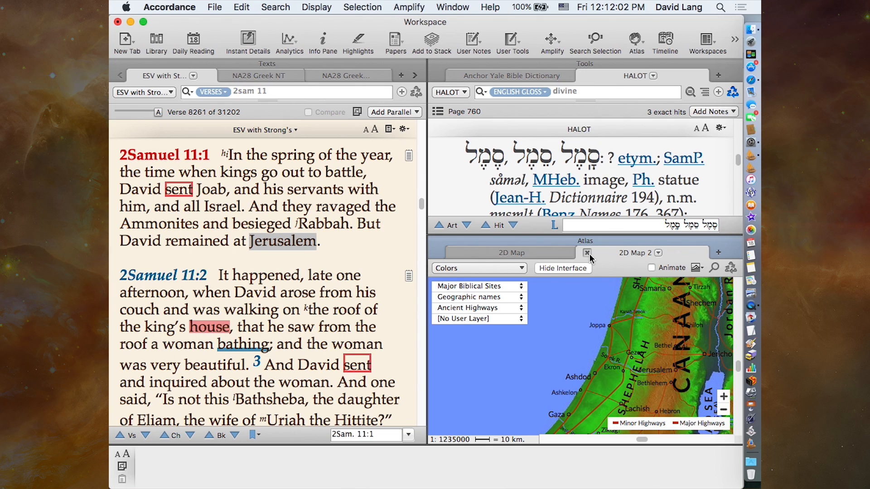
{"action": "left_click", "coordinate": [587, 253]}
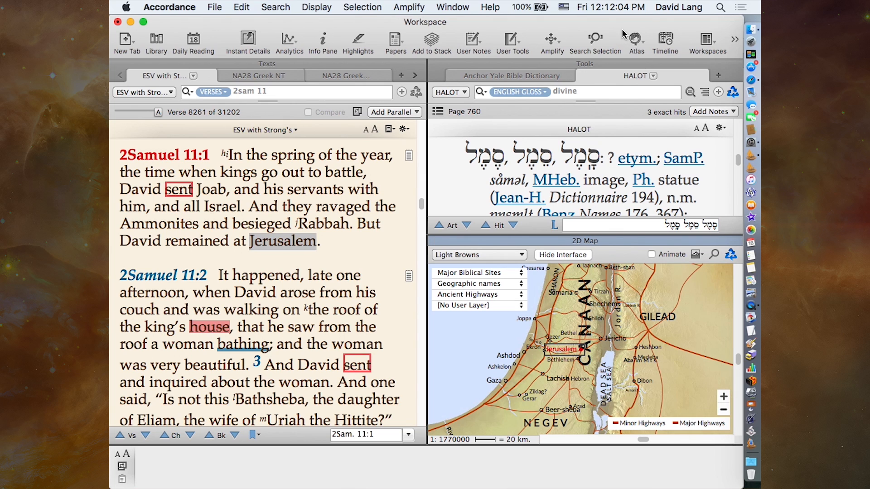
- Amplify Jerusalem to the Light Browns map
{"action": "left_click", "coordinate": [553, 41]}
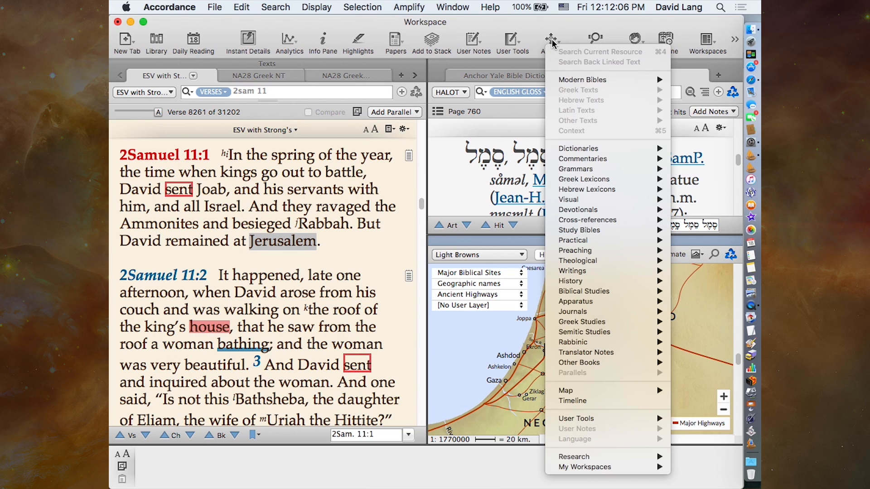
{"action": "mouse_move", "coordinate": [580, 391]}
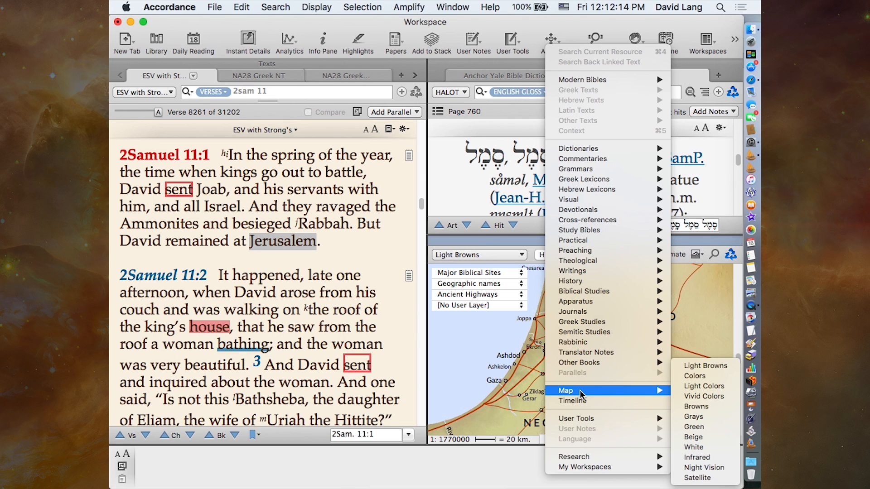
{"action": "left_click", "coordinate": [705, 366]}
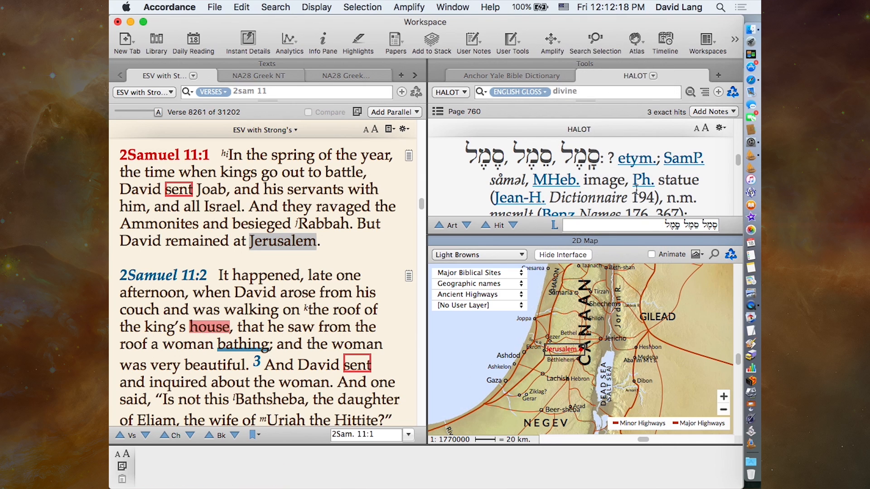
- Close the map zone and the Tools zone holding HALOT and the Anchor Yale Bible Dictionary
{"action": "left_click", "coordinate": [436, 240]}
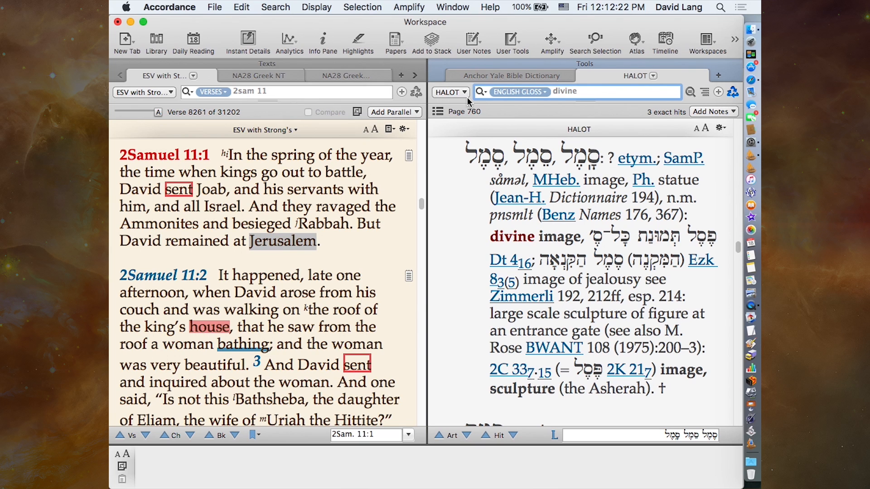
{"action": "mouse_move", "coordinate": [437, 67]}
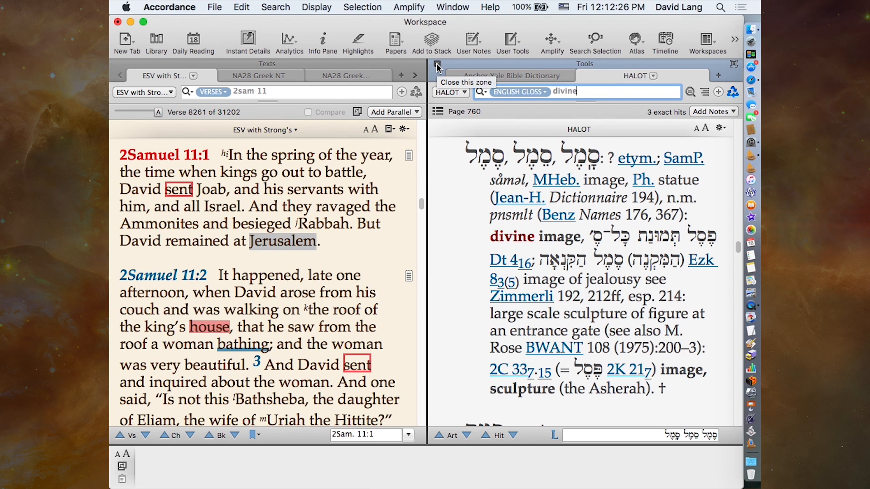
{"action": "left_click", "coordinate": [438, 67]}
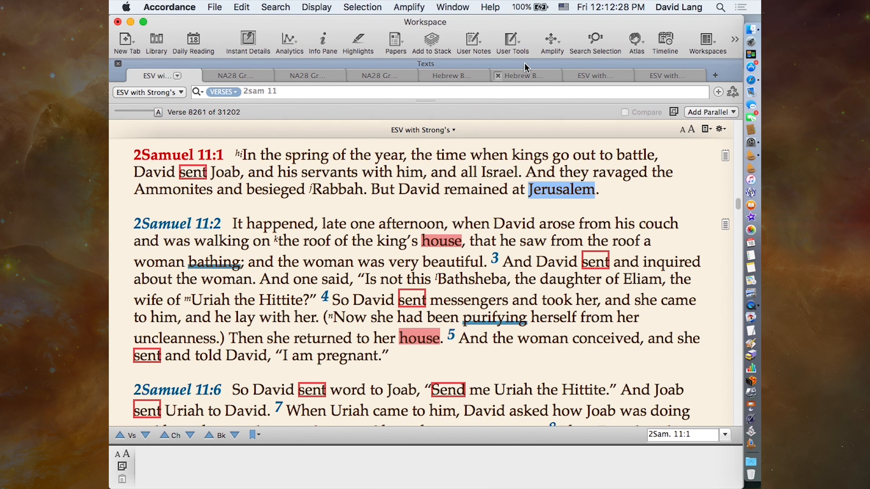
- Review the list of saved workspaces available to open, and dismiss it
{"action": "left_click", "coordinate": [706, 40]}
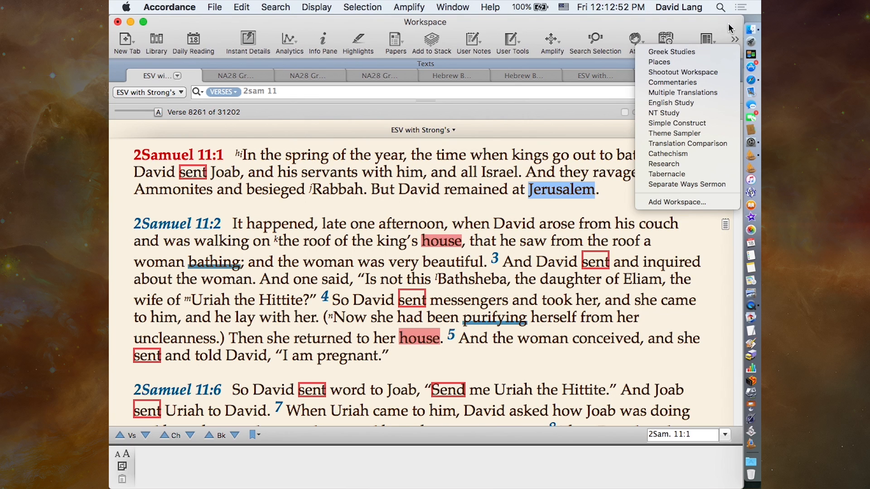
{"action": "left_click", "coordinate": [734, 40]}
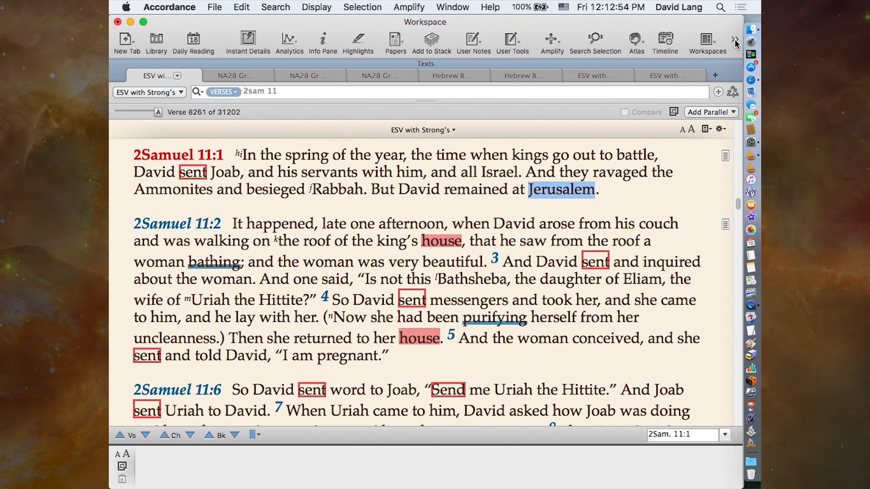
- Open the help topic on the Search tab in Safari, display it with navigation, and return to Accordance
{"action": "left_click", "coordinate": [735, 41]}
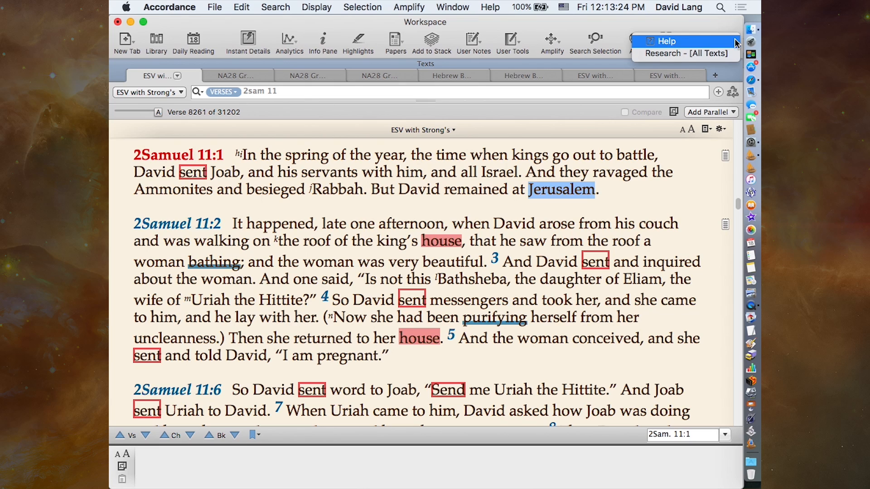
{"action": "left_click", "coordinate": [690, 42]}
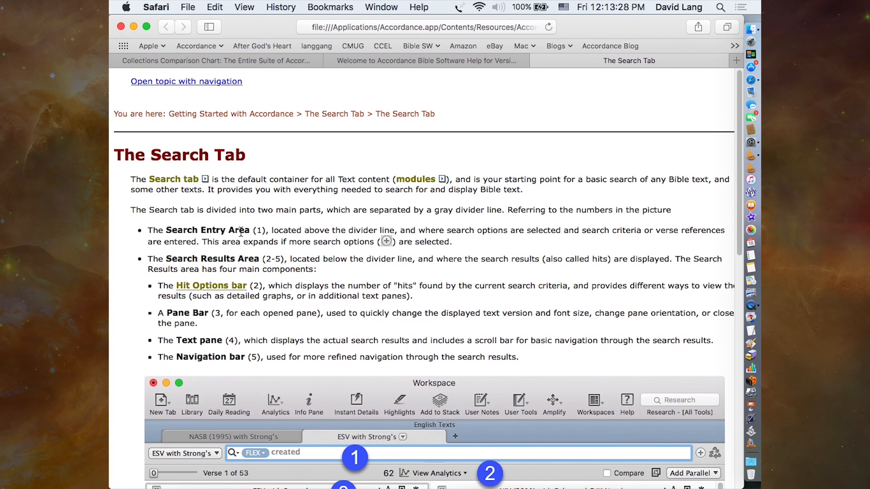
{"action": "left_click", "coordinate": [173, 84]}
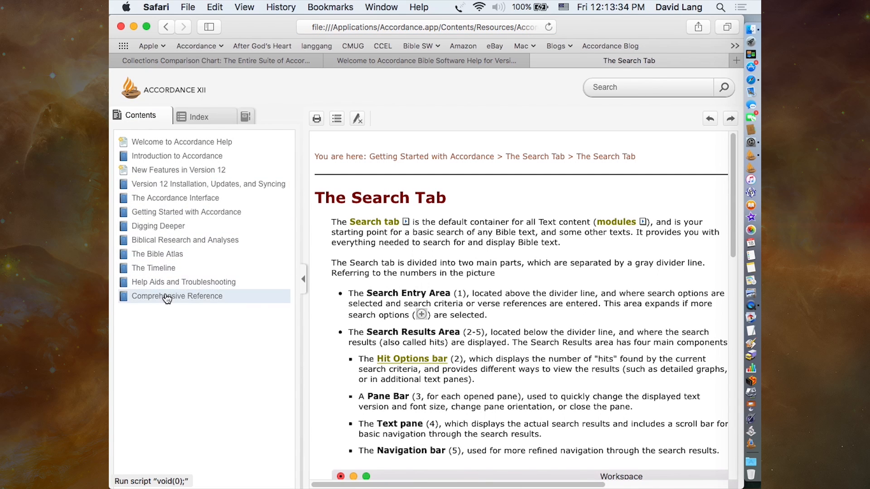
{"action": "left_click", "coordinate": [621, 83]}
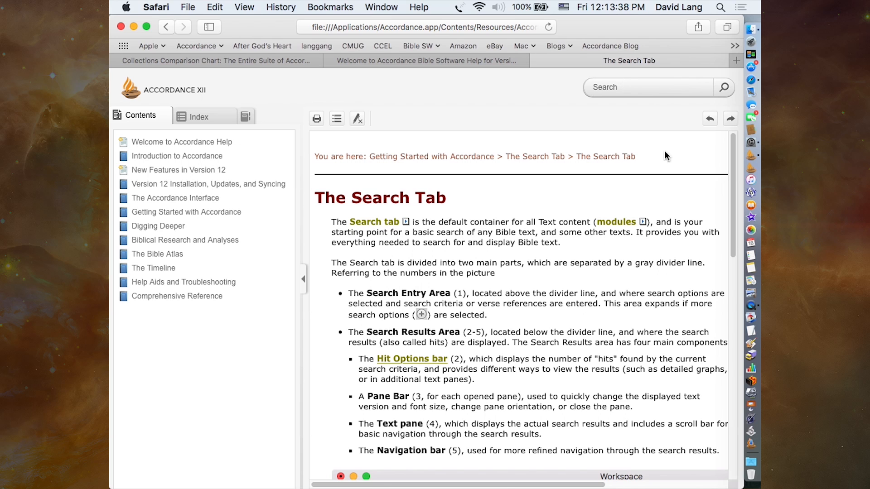
{"action": "left_click", "coordinate": [751, 155]}
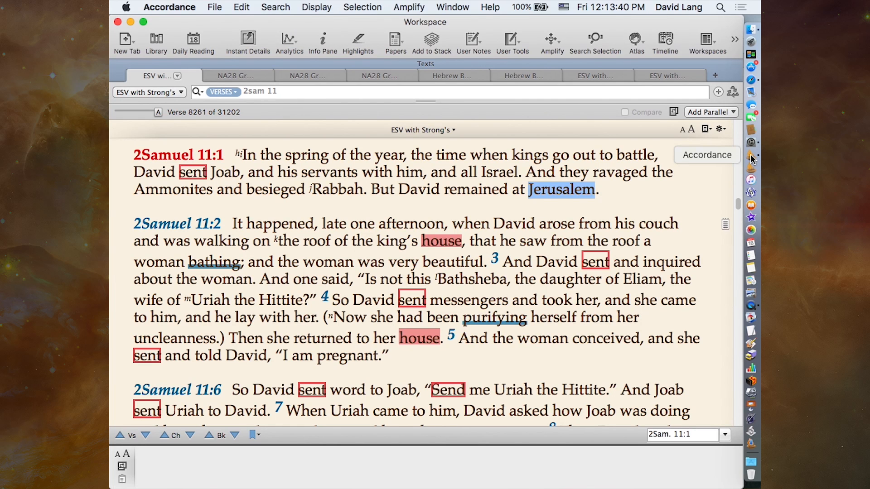
{"action": "mouse_move", "coordinate": [534, 196]}
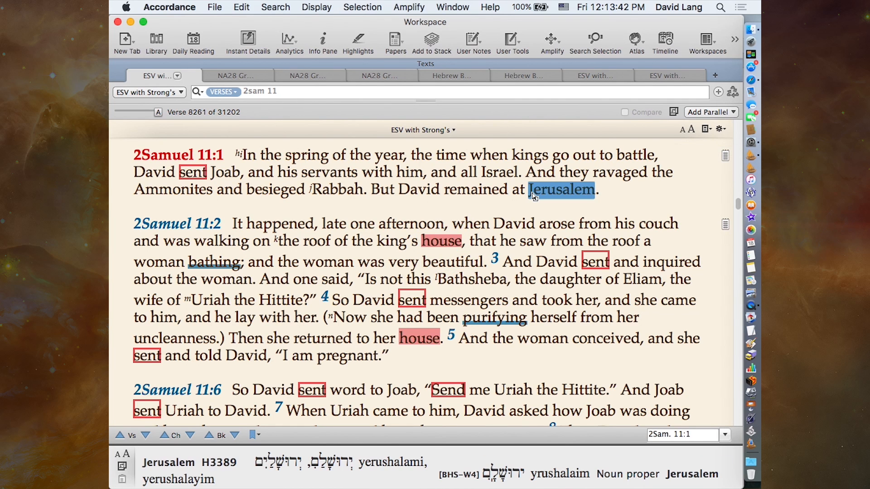
- Open the help topic for the Search Tabs preferences, then return to Accordance and cancel the Preferences dialog
{"action": "left_click", "coordinate": [164, 7]}
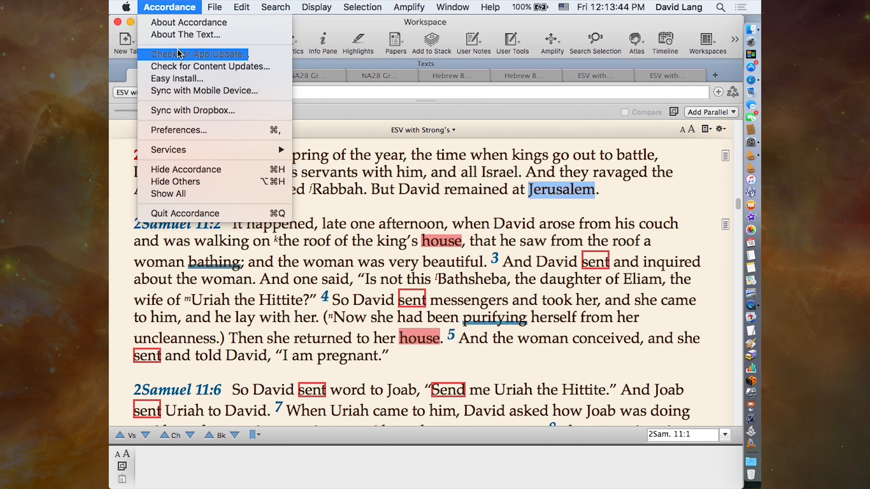
{"action": "left_click", "coordinate": [178, 129]}
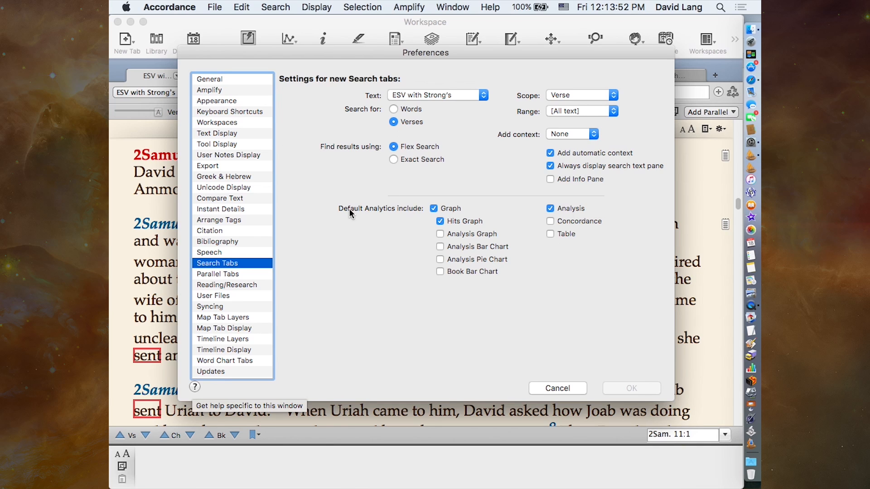
{"action": "left_click", "coordinate": [455, 8]}
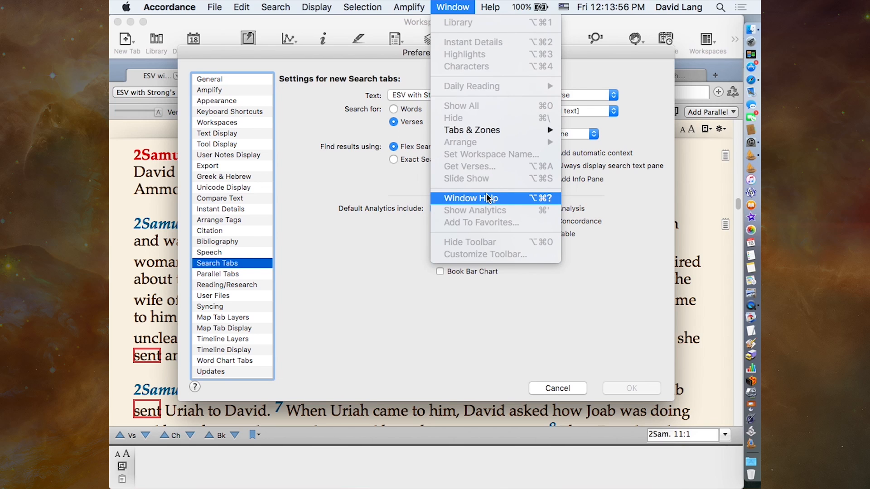
{"action": "left_click", "coordinate": [469, 198]}
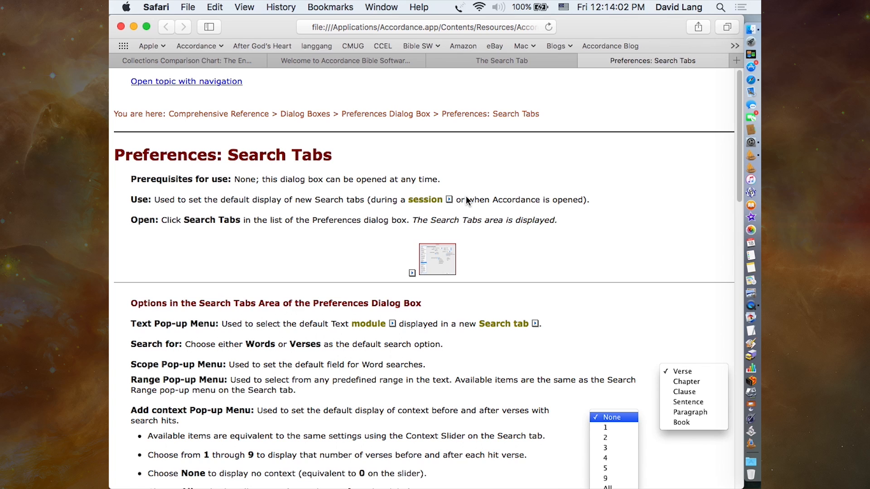
{"action": "left_click", "coordinate": [531, 326]}
{"action": "left_click", "coordinate": [535, 324]}
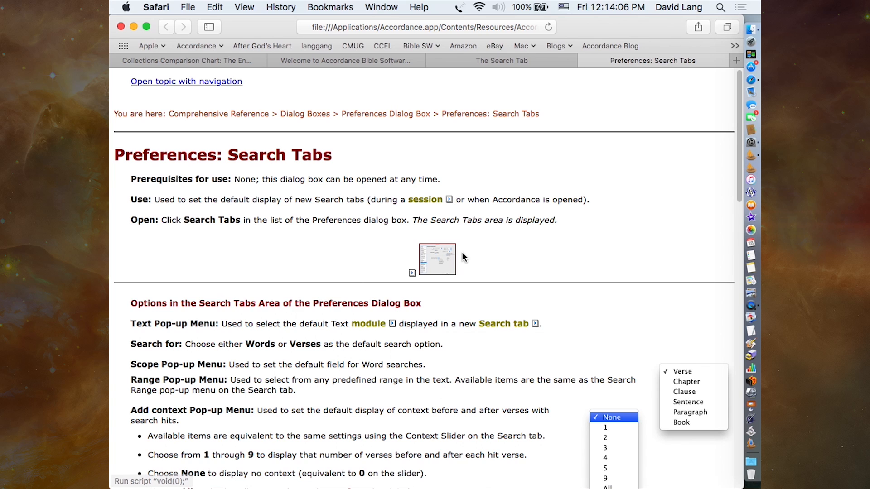
{"action": "left_click", "coordinate": [751, 157]}
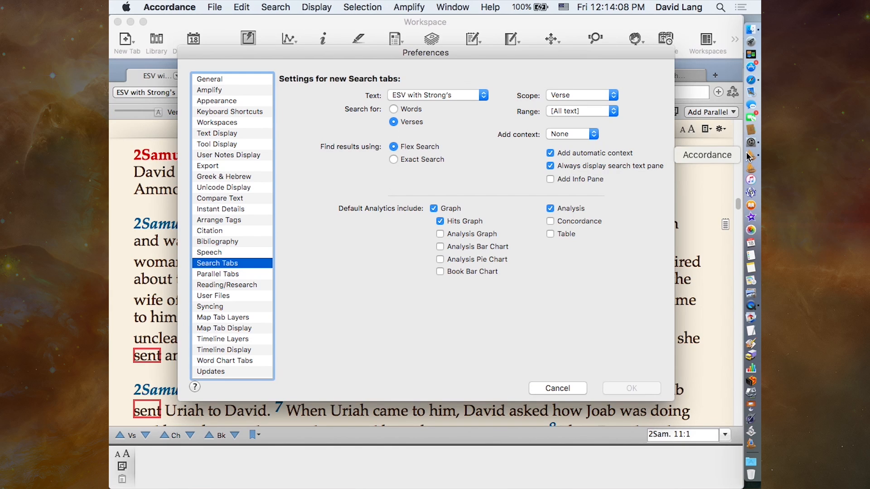
{"action": "left_click", "coordinate": [557, 388]}
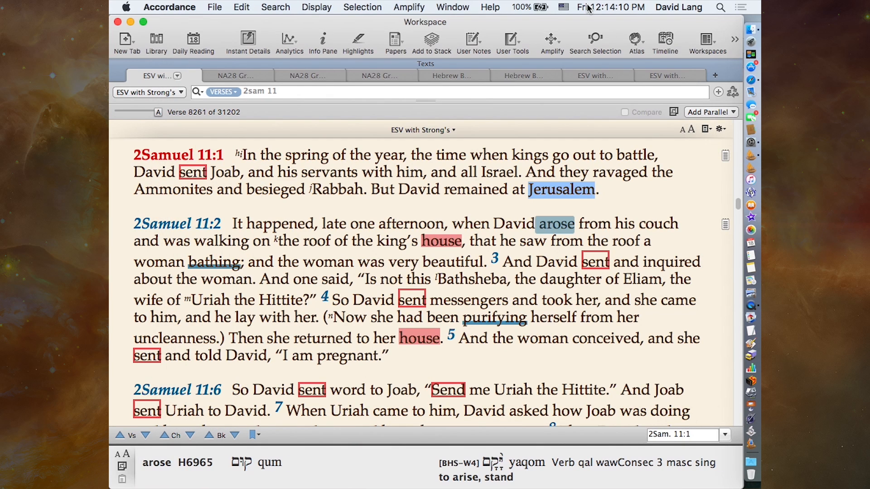
- Open the current 2 Sam 11 Sermon stack, check whether Window Help is offered for it, and close the stack
{"action": "right_click", "coordinate": [434, 38]}
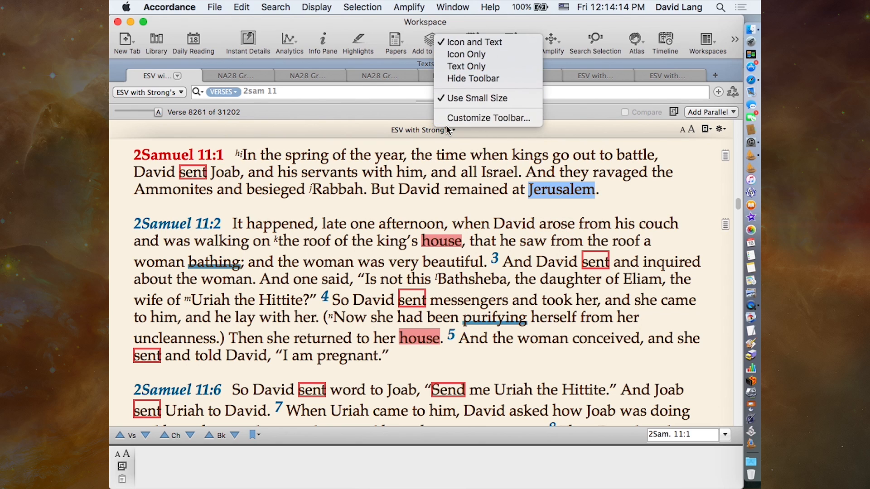
{"action": "left_click", "coordinate": [400, 127]}
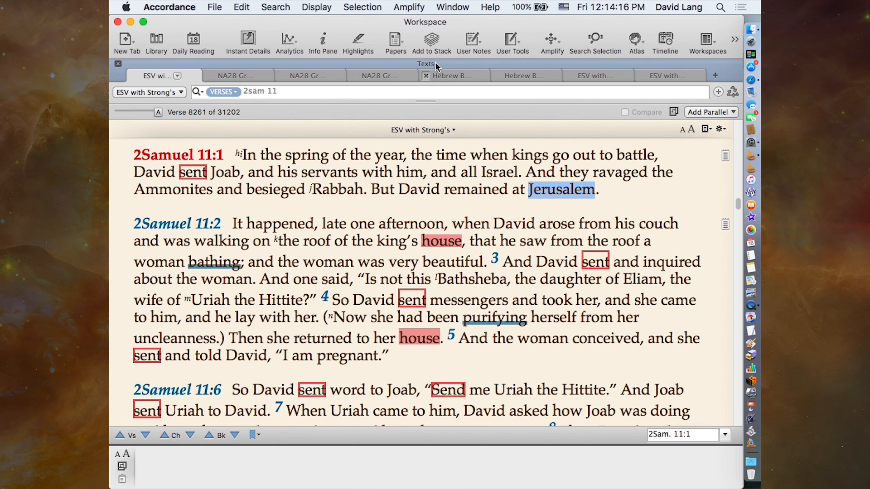
{"action": "left_click", "coordinate": [432, 39]}
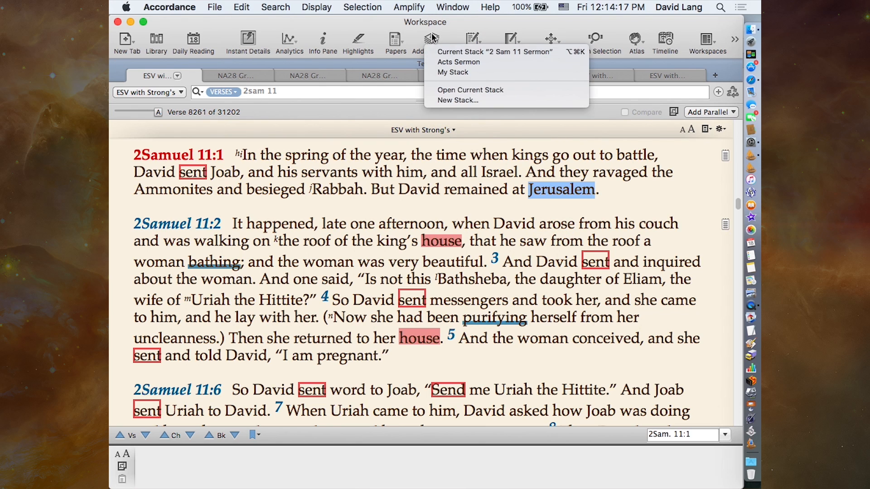
{"action": "left_click", "coordinate": [450, 90]}
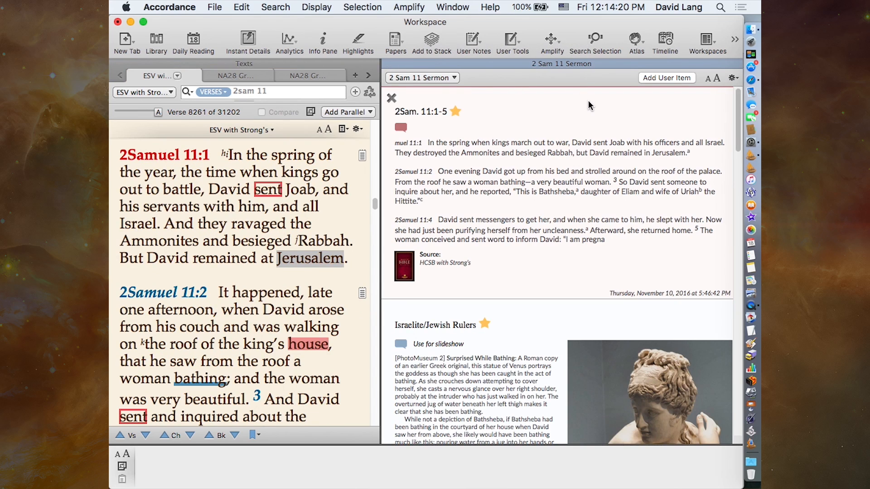
{"action": "left_click", "coordinate": [452, 7]}
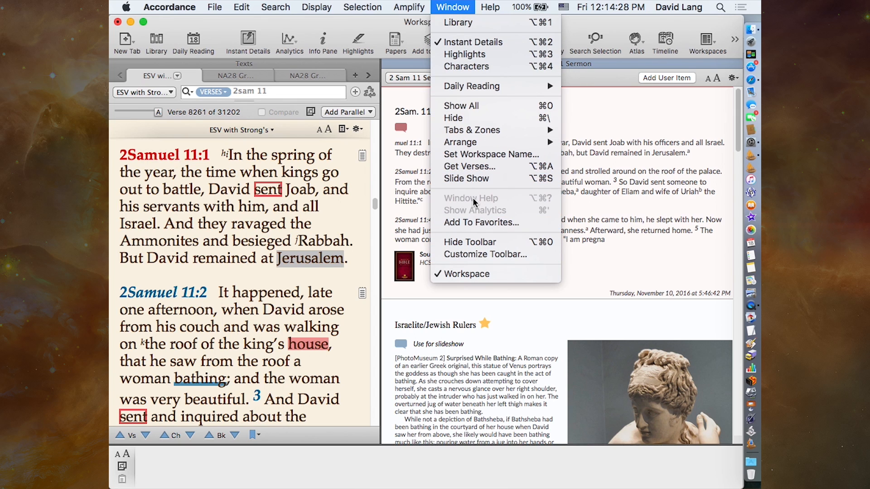
{"action": "left_click", "coordinate": [473, 5]}
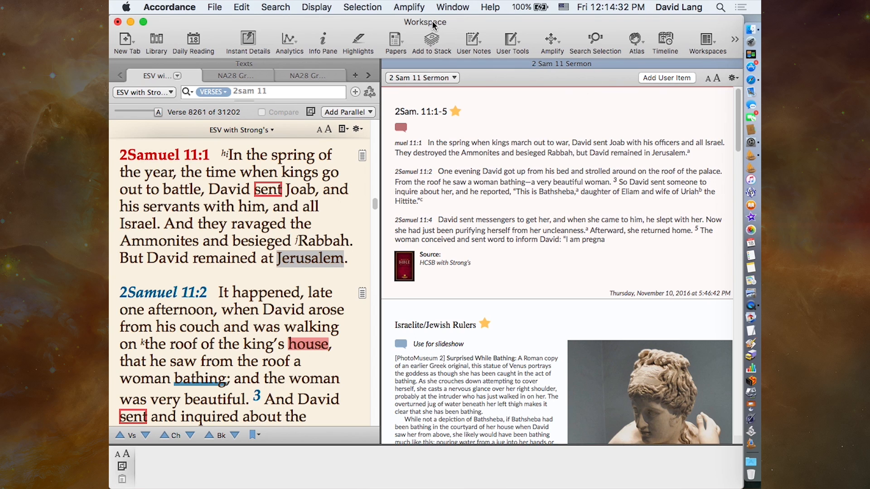
{"action": "left_click", "coordinate": [453, 5]}
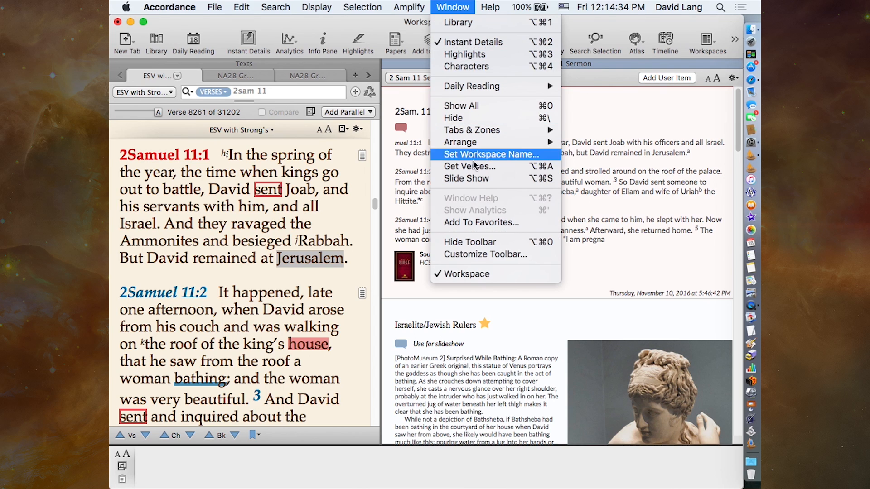
{"action": "left_click", "coordinate": [626, 198]}
{"action": "left_click", "coordinate": [392, 64]}
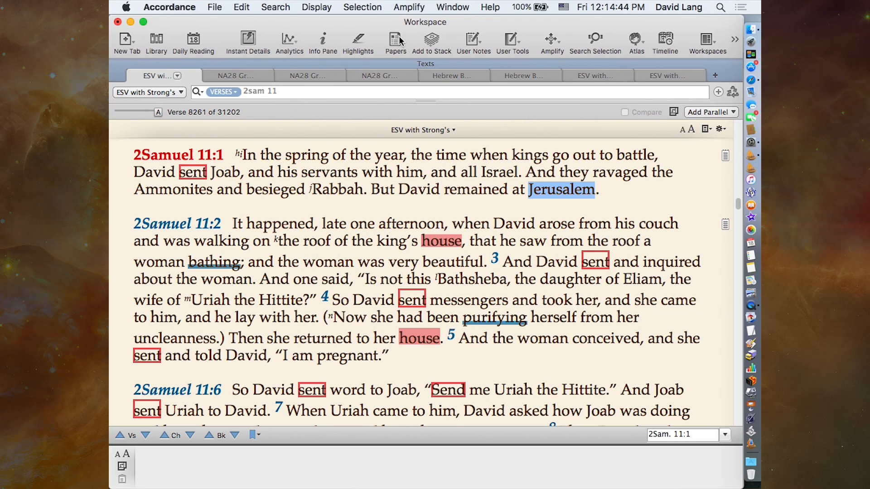
- Reopen the current 2 Sam 11 Sermon stack beside the ESV text and review the window commands available for it
{"action": "left_click", "coordinate": [432, 40]}
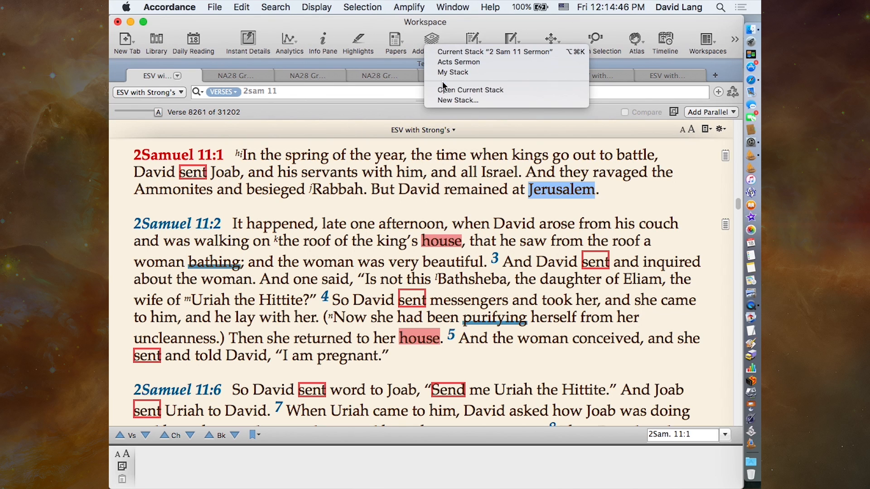
{"action": "left_click", "coordinate": [444, 104]}
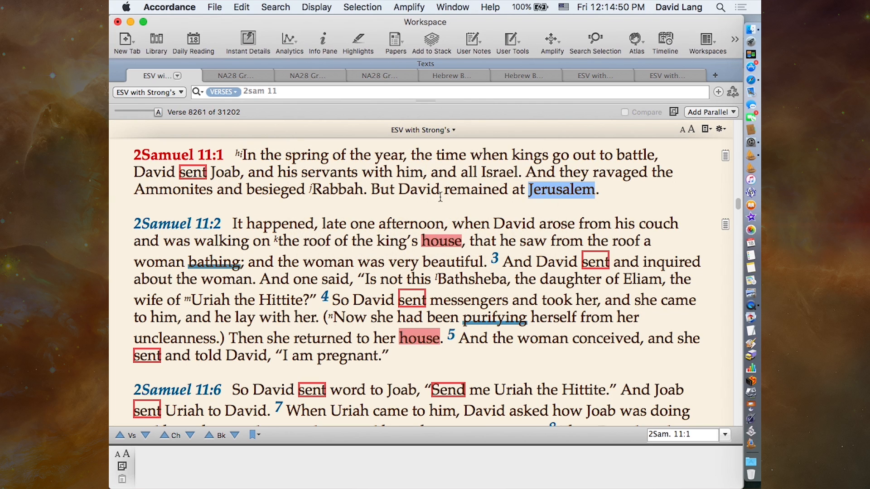
{"action": "left_click", "coordinate": [432, 40]}
{"action": "left_click", "coordinate": [457, 90]}
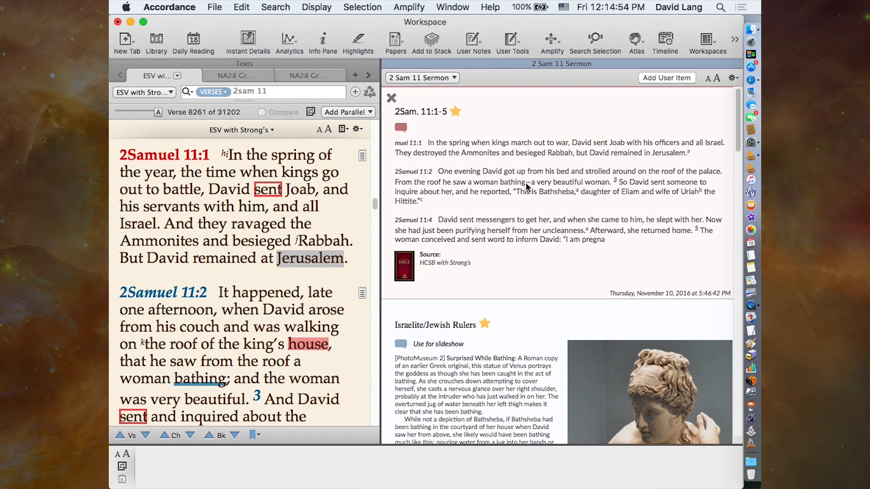
{"action": "left_click", "coordinate": [448, 6]}
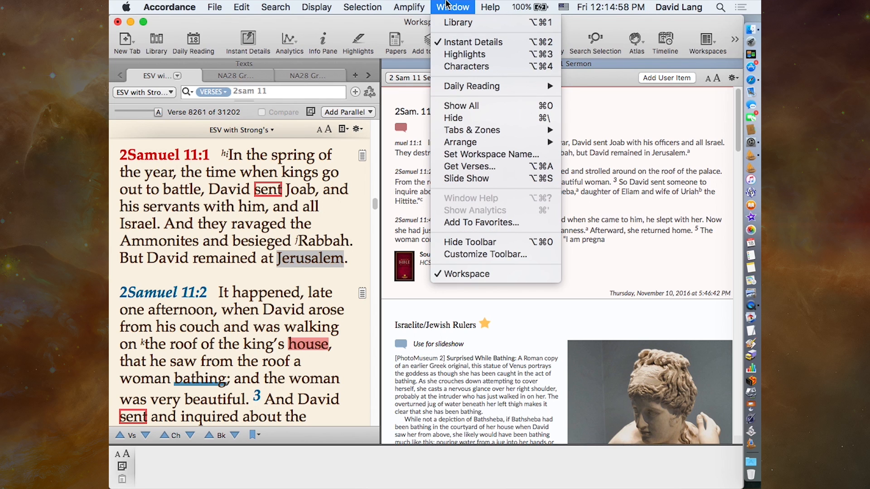
{"action": "left_click", "coordinate": [448, 3]}
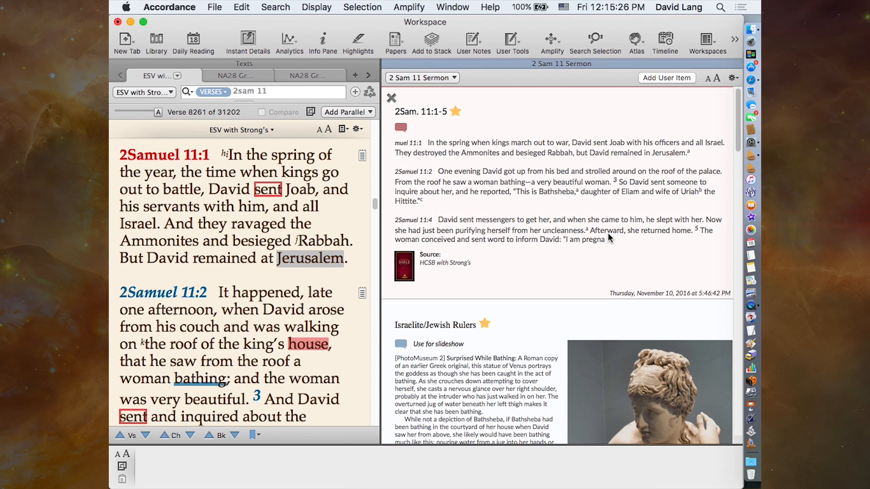
- Open a Research tab, and search the ESV with Strong's text for the word Adam
{"action": "left_click", "coordinate": [735, 40]}
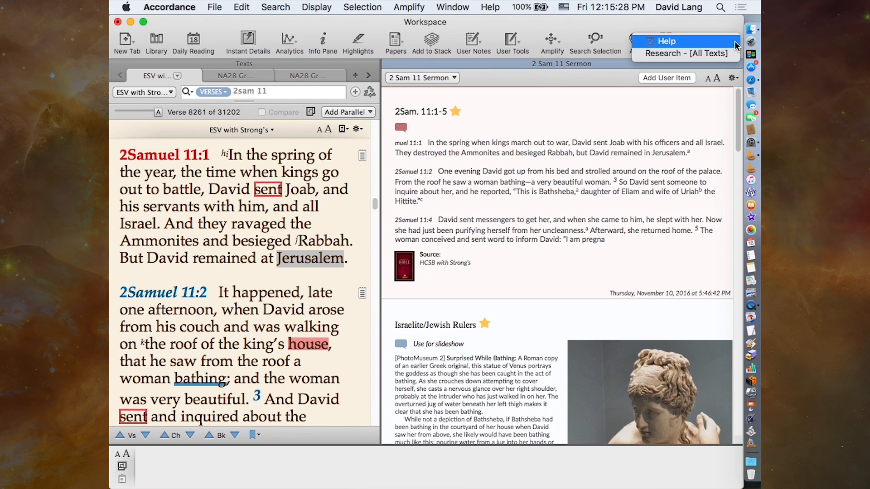
{"action": "left_click", "coordinate": [715, 54]}
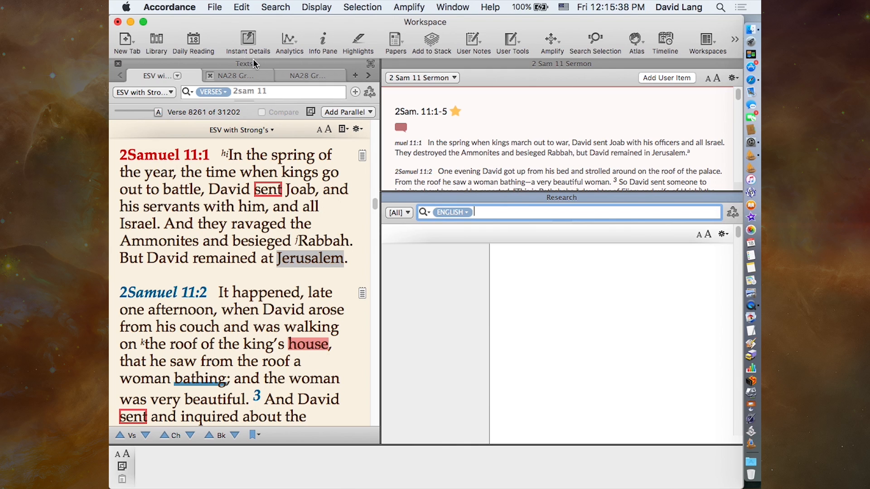
{"action": "left_click", "coordinate": [274, 93]}
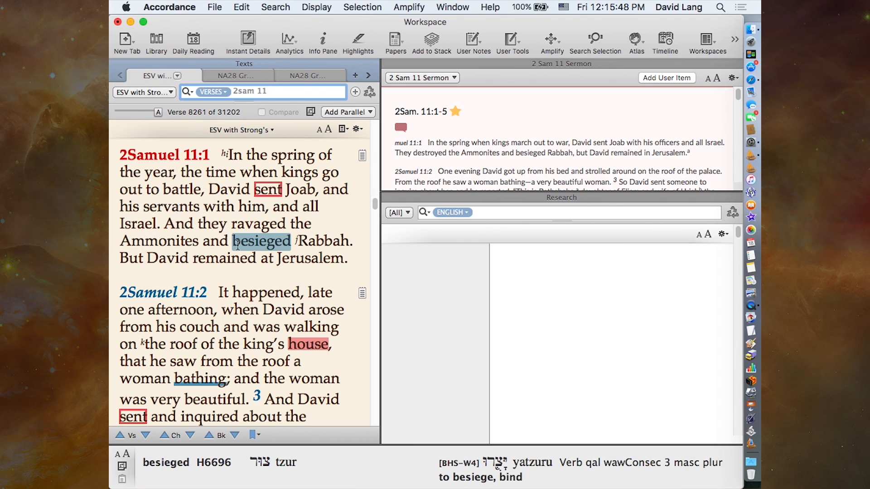
{"action": "left_click", "coordinate": [271, 93]}
{"action": "type", "text": "adam"}
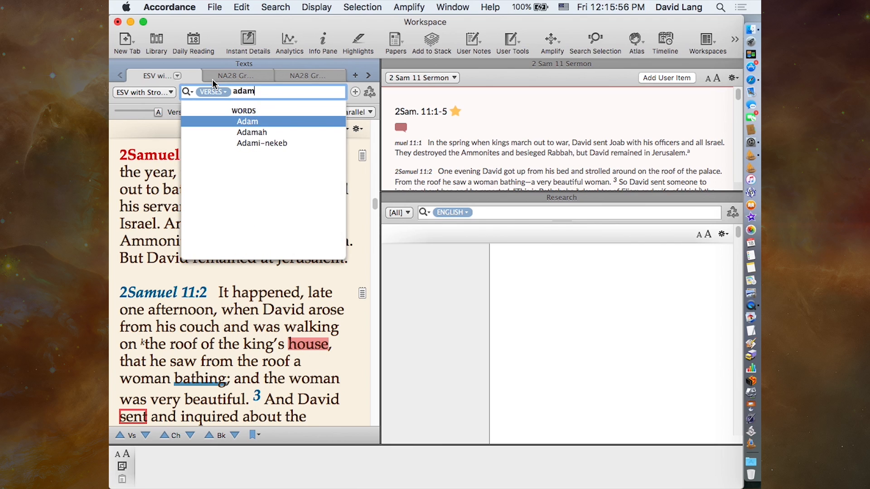
{"action": "key", "text": "Return"}
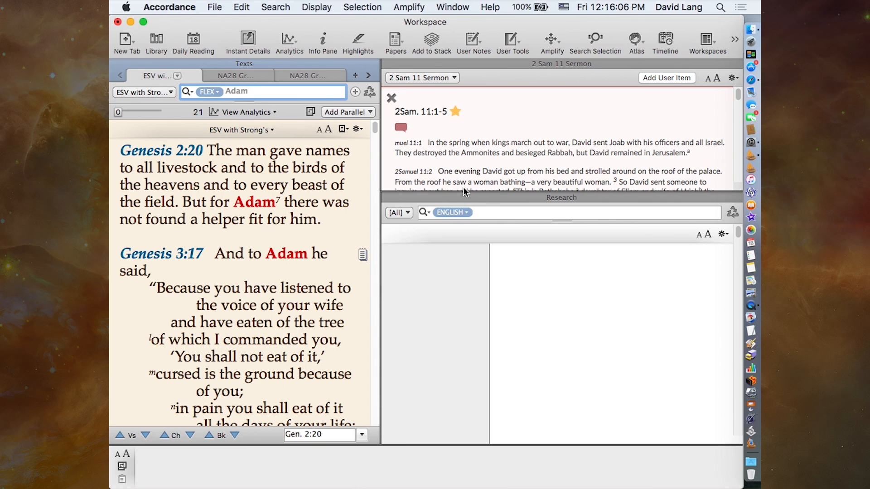
- Run a Research search for the English word adam across [All Texts], and dismiss the notice about missing resources
{"action": "left_click", "coordinate": [483, 211]}
{"action": "type", "text": "adam"}
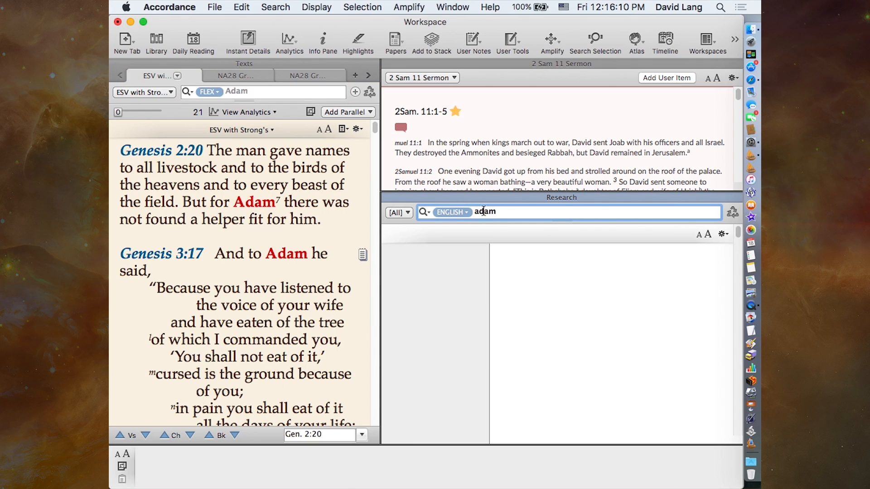
{"action": "left_click", "coordinate": [459, 213]}
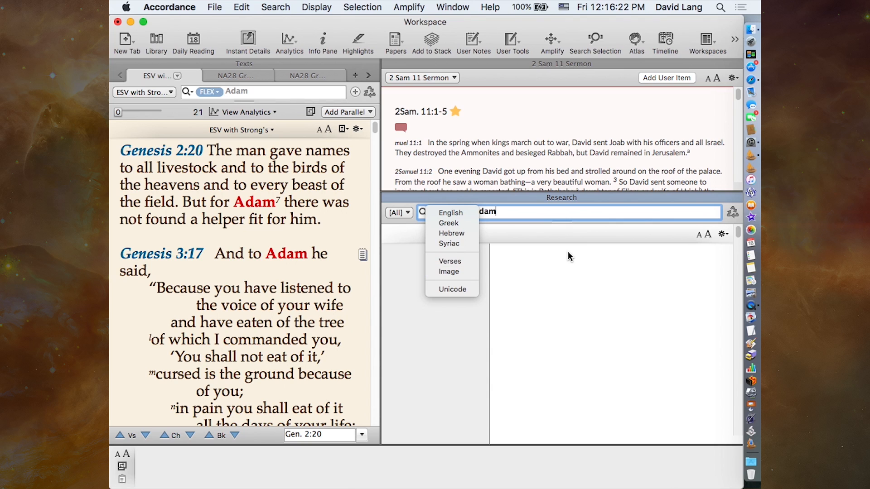
{"action": "left_click", "coordinate": [555, 270]}
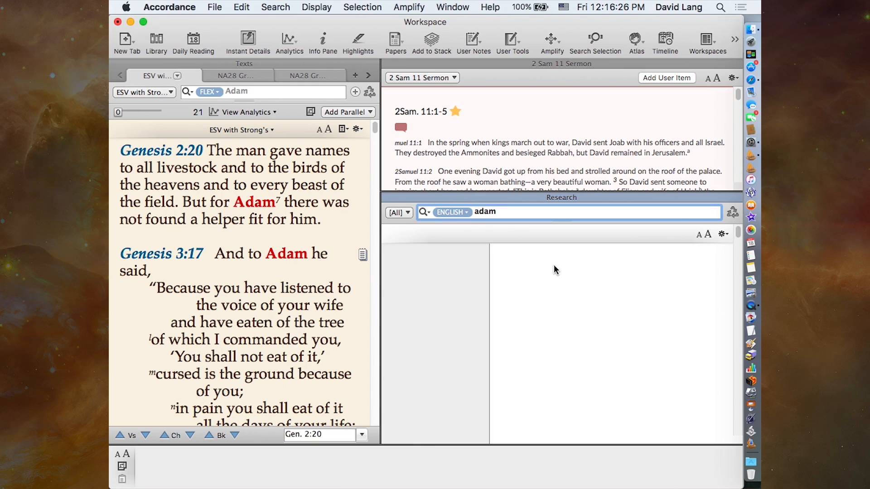
{"action": "left_click", "coordinate": [406, 213]}
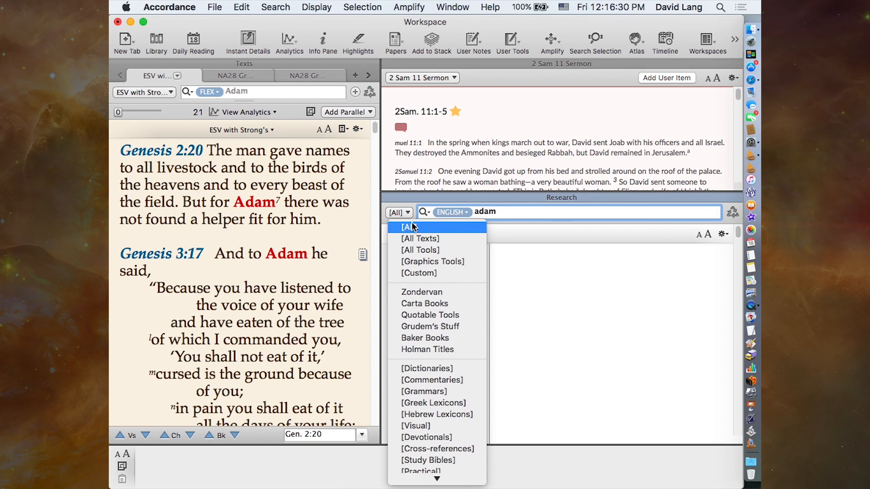
{"action": "left_click", "coordinate": [426, 239]}
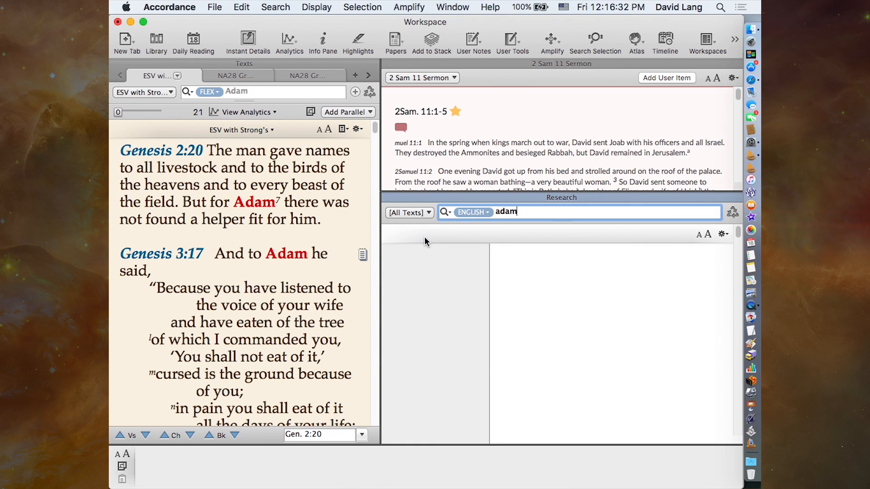
{"action": "key", "text": "Return"}
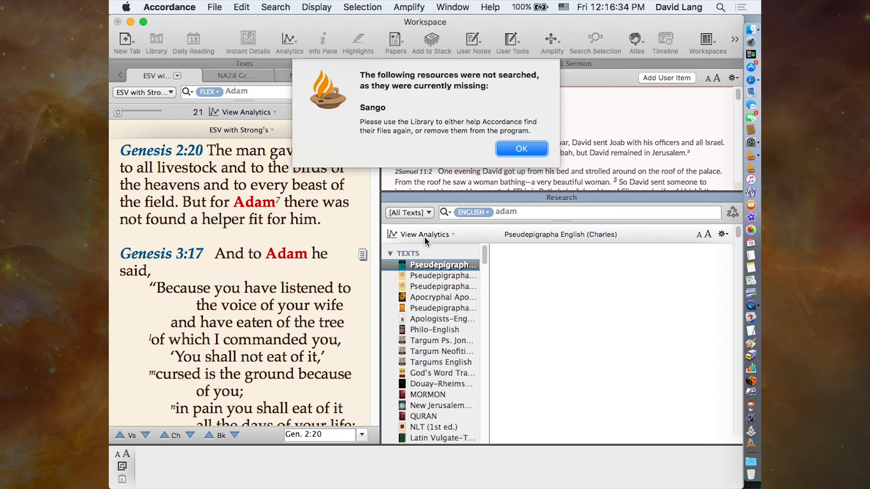
{"action": "left_click", "coordinate": [502, 153]}
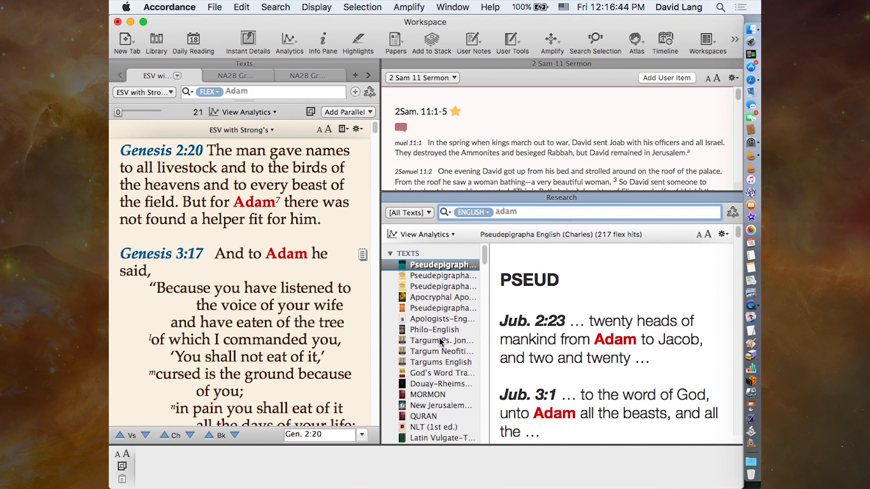
- Look through the list of texts in the Research results for adam
{"action": "scroll", "coordinate": [441, 342], "scroll_direction": "down", "scroll_amount": 3}
{"action": "scroll", "coordinate": [440, 342], "scroll_direction": "up", "scroll_amount": 3}
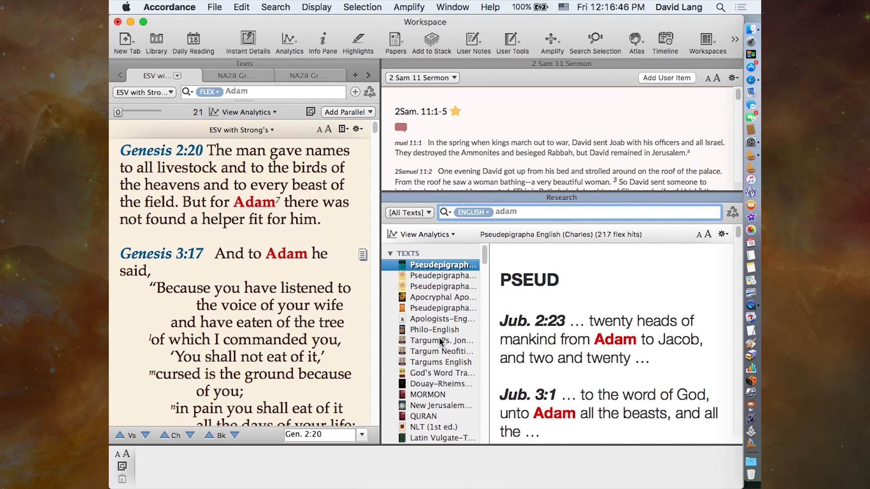
{"action": "scroll", "coordinate": [440, 369], "scroll_direction": "down", "scroll_amount": 3}
{"action": "scroll", "coordinate": [440, 368], "scroll_direction": "down", "scroll_amount": 5}
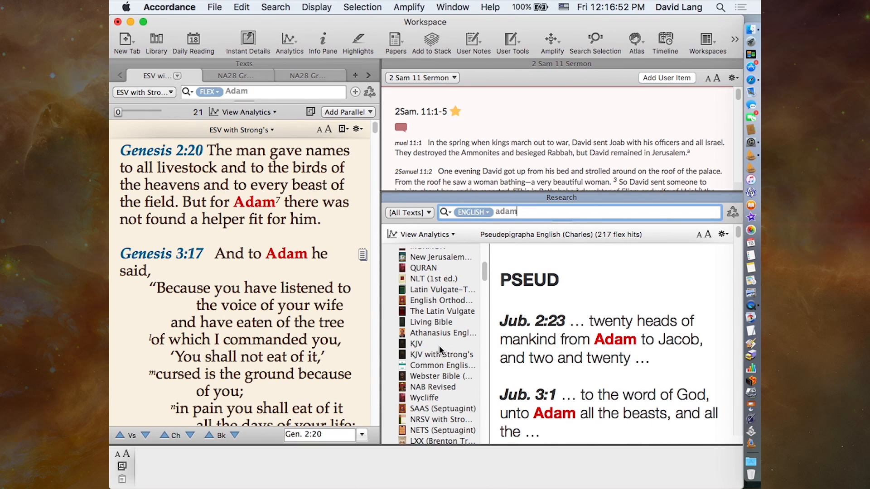
{"action": "scroll", "coordinate": [434, 371], "scroll_direction": "down", "scroll_amount": 5}
{"action": "scroll", "coordinate": [439, 383], "scroll_direction": "down", "scroll_amount": 10}
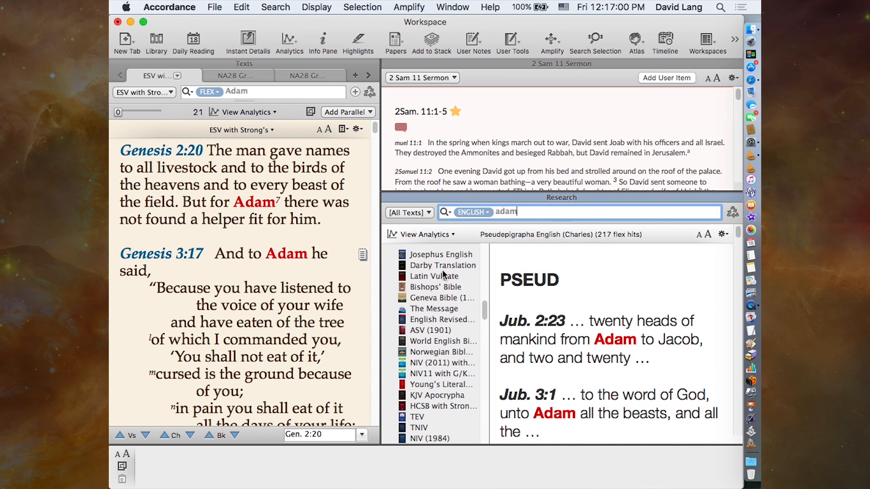
- Switch the Research search for adam to [All Tools], and view the Rose Guide to End-Times Prophecy results in the Visual category
{"action": "left_click", "coordinate": [420, 213]}
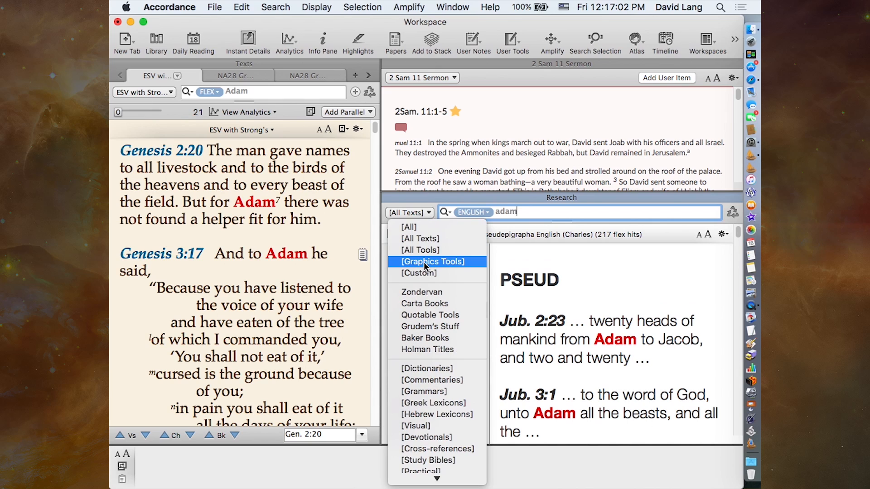
{"action": "left_click", "coordinate": [430, 250]}
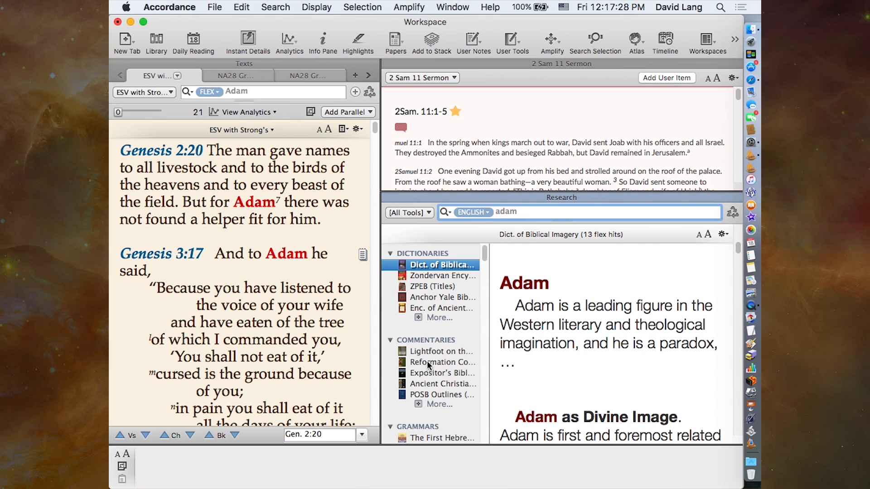
{"action": "scroll", "coordinate": [428, 362], "scroll_direction": "down", "scroll_amount": 8}
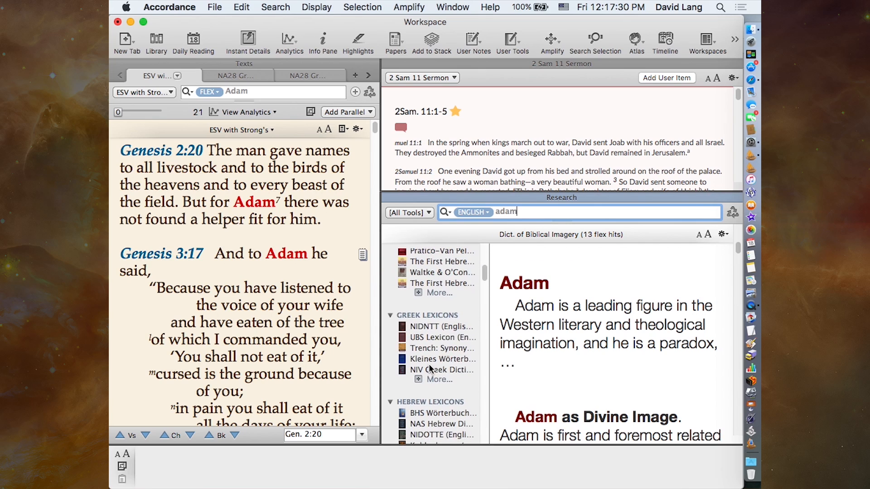
{"action": "scroll", "coordinate": [429, 364], "scroll_direction": "down", "scroll_amount": 3}
{"action": "scroll", "coordinate": [429, 364], "scroll_direction": "down", "scroll_amount": 10}
{"action": "scroll", "coordinate": [429, 365], "scroll_direction": "down", "scroll_amount": 1}
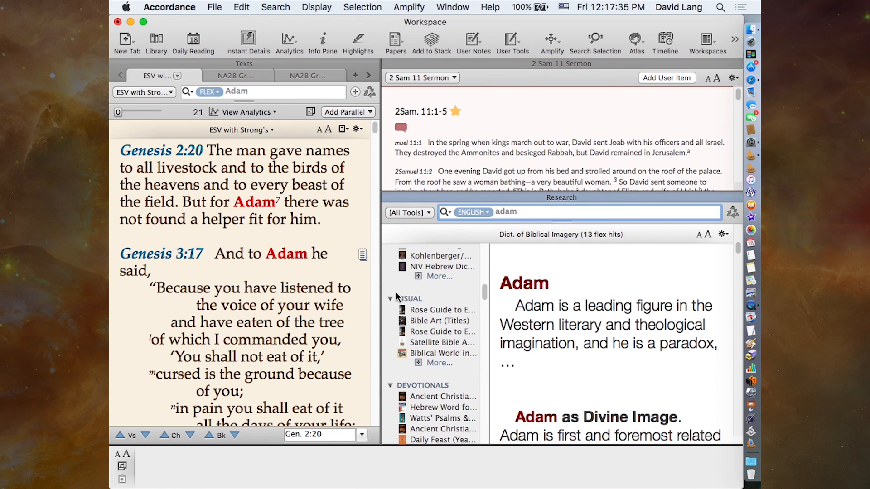
{"action": "left_click", "coordinate": [426, 310]}
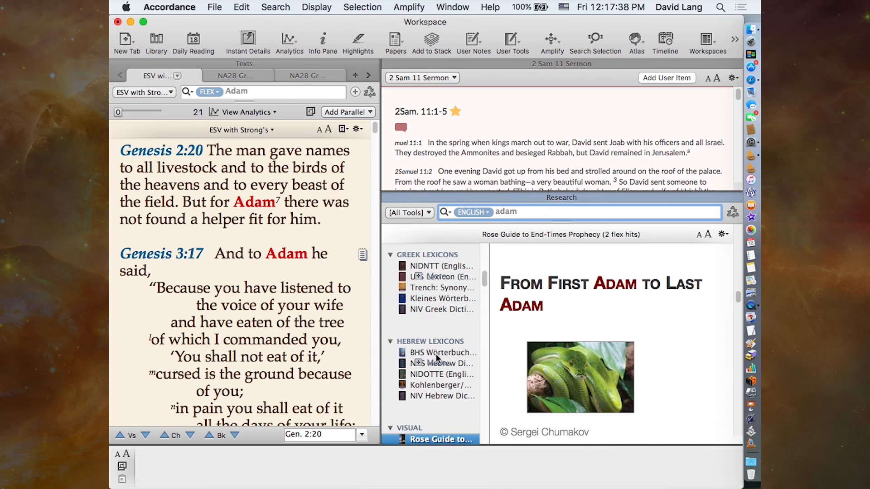
{"action": "scroll", "coordinate": [443, 393], "scroll_direction": "down", "scroll_amount": 10}
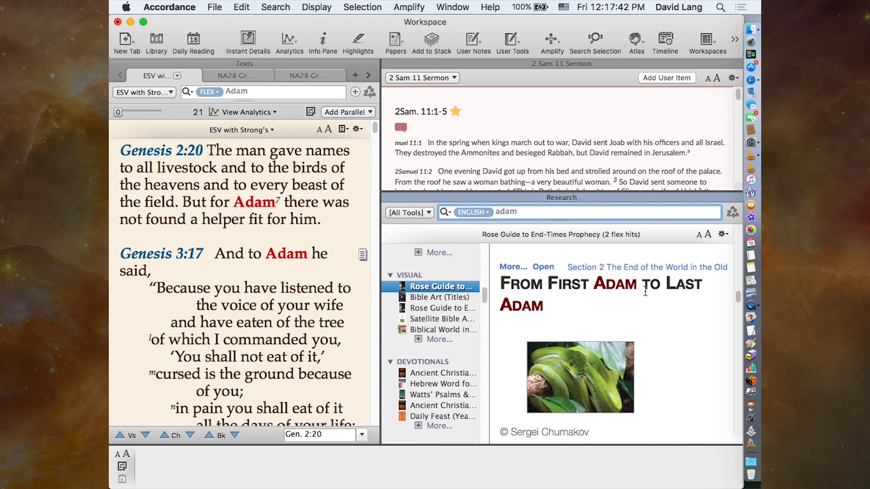
{"action": "scroll", "coordinate": [698, 371], "scroll_direction": "down", "scroll_amount": 8}
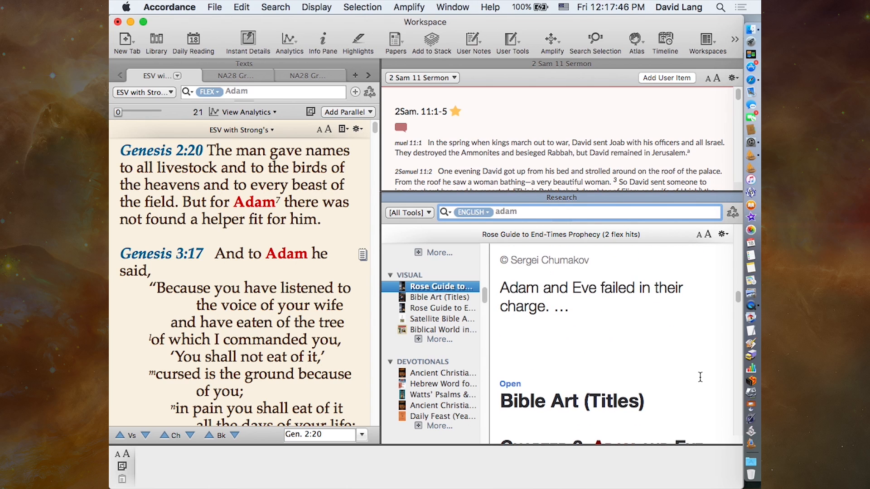
- Search the Image field of all tools for adam, and browse the captioned pictures from Zondervan Encyclopedia of Bible through ISBE Revised
{"action": "left_click", "coordinate": [474, 211]}
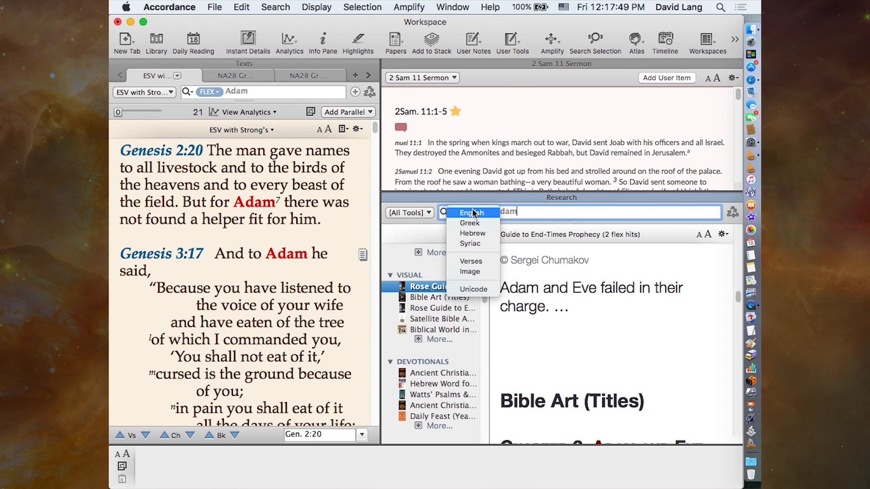
{"action": "left_click", "coordinate": [484, 273]}
{"action": "key", "text": "Return"}
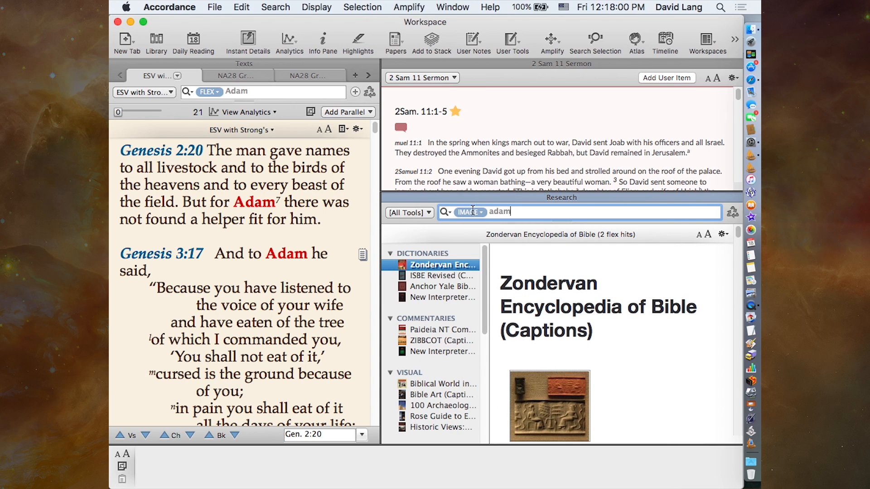
{"action": "mouse_move", "coordinate": [590, 368]}
{"action": "scroll", "coordinate": [639, 393], "scroll_direction": "down", "scroll_amount": 5}
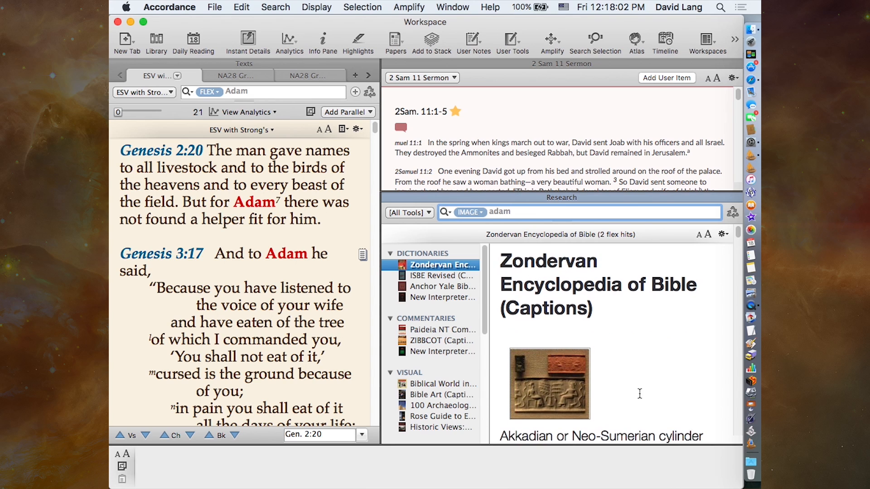
{"action": "scroll", "coordinate": [639, 393], "scroll_direction": "down", "scroll_amount": 4}
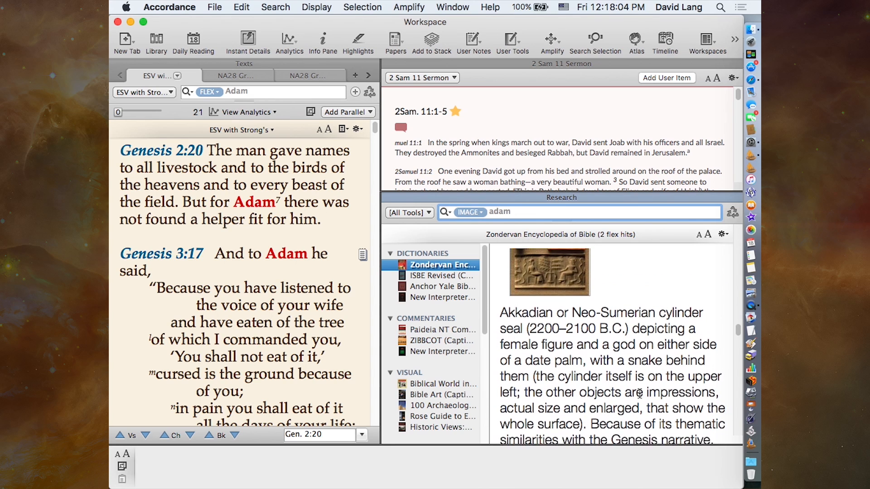
{"action": "scroll", "coordinate": [639, 393], "scroll_direction": "down", "scroll_amount": 6}
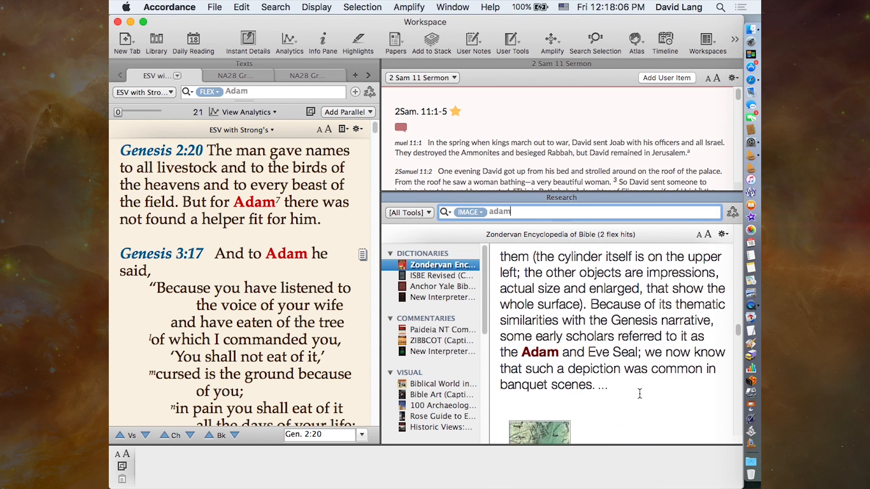
{"action": "scroll", "coordinate": [639, 394], "scroll_direction": "down", "scroll_amount": 8}
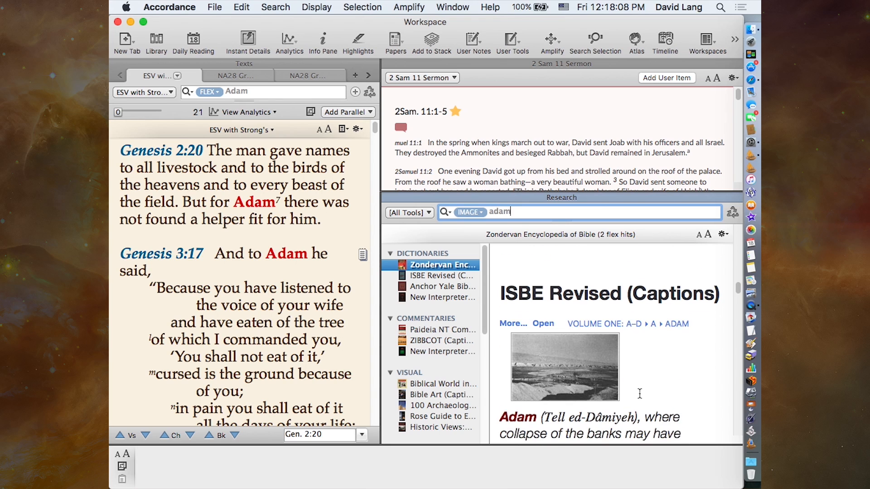
{"action": "scroll", "coordinate": [639, 394], "scroll_direction": "down", "scroll_amount": 5}
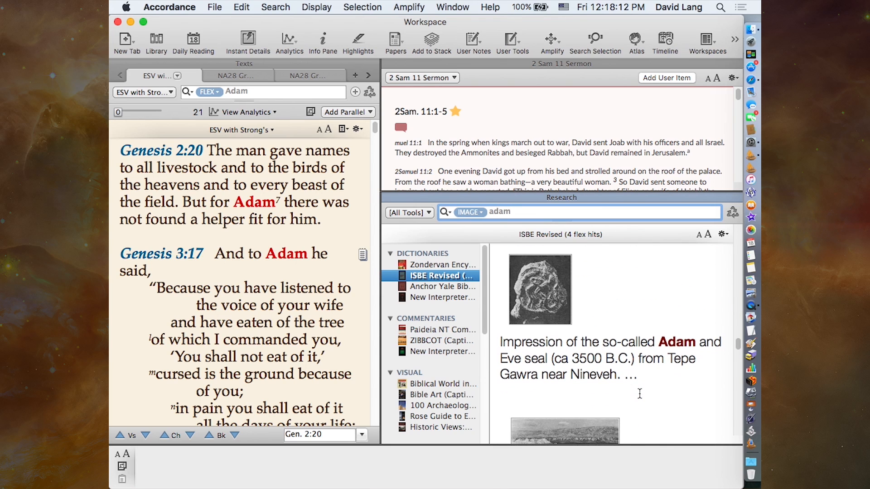
- Enlarge the ISBE Revised picture of the Adam and Eve seal impression, and close the enlarged view
{"action": "scroll", "coordinate": [640, 394], "scroll_direction": "down", "scroll_amount": 1}
{"action": "scroll", "coordinate": [640, 393], "scroll_direction": "up", "scroll_amount": 1}
{"action": "left_click", "coordinate": [538, 285]}
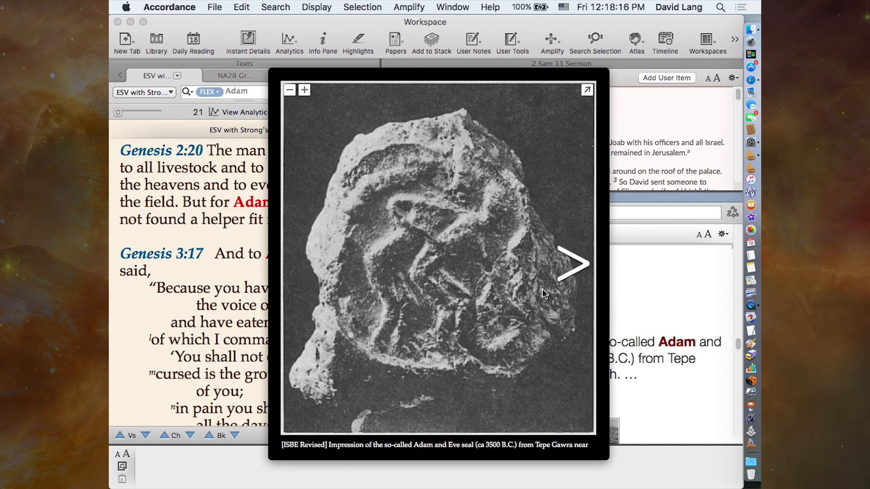
{"action": "left_click", "coordinate": [642, 293]}
- Go to the Bible Art captions in the Visual category, and examine the artworks found for adam
{"action": "scroll", "coordinate": [656, 369], "scroll_direction": "down", "scroll_amount": 6}
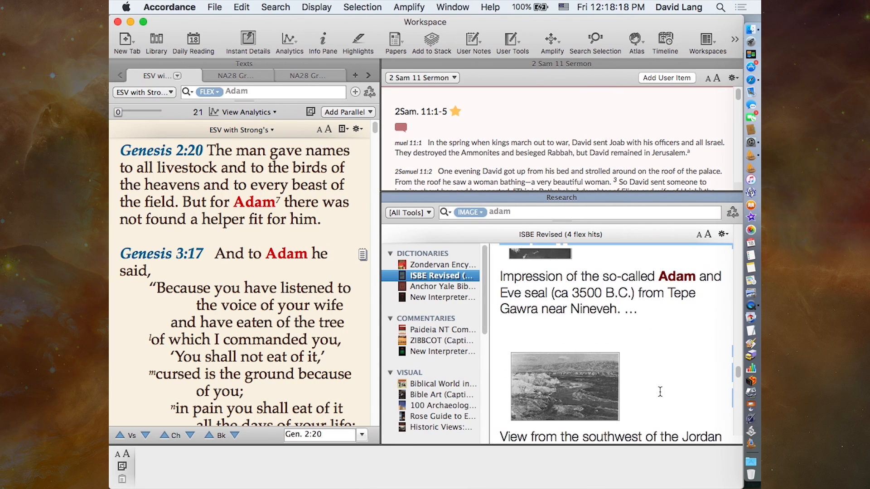
{"action": "scroll", "coordinate": [660, 392], "scroll_direction": "down", "scroll_amount": 4}
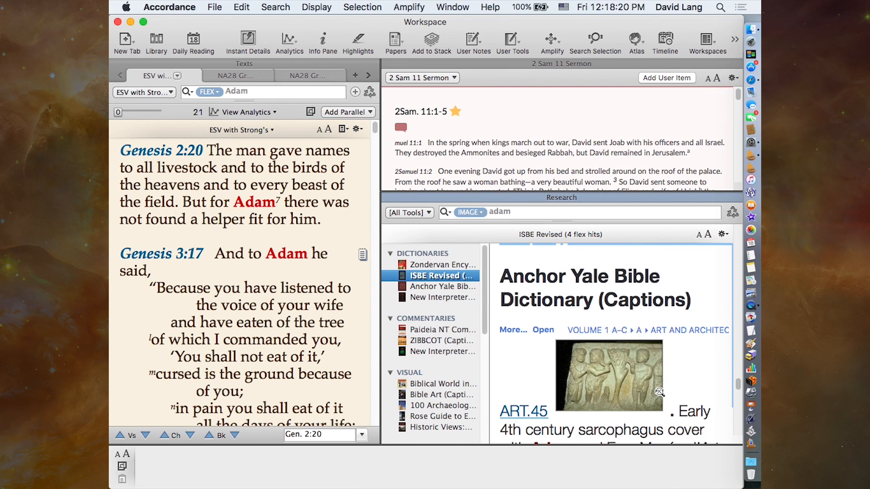
{"action": "scroll", "coordinate": [433, 307], "scroll_direction": "down", "scroll_amount": 5}
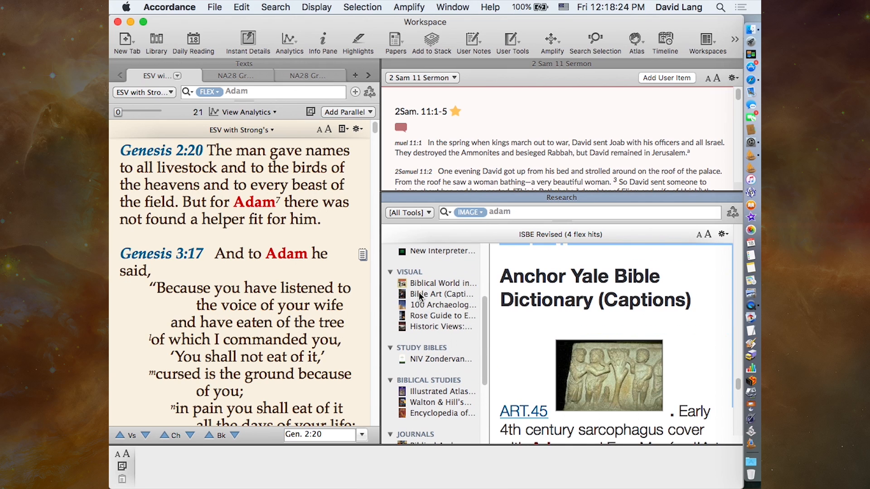
{"action": "left_click", "coordinate": [419, 295]}
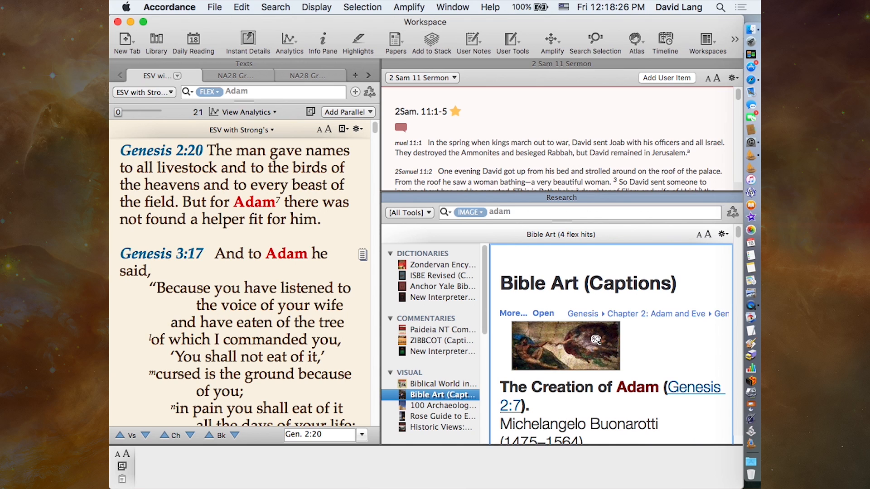
{"action": "scroll", "coordinate": [679, 345], "scroll_direction": "down", "scroll_amount": 8}
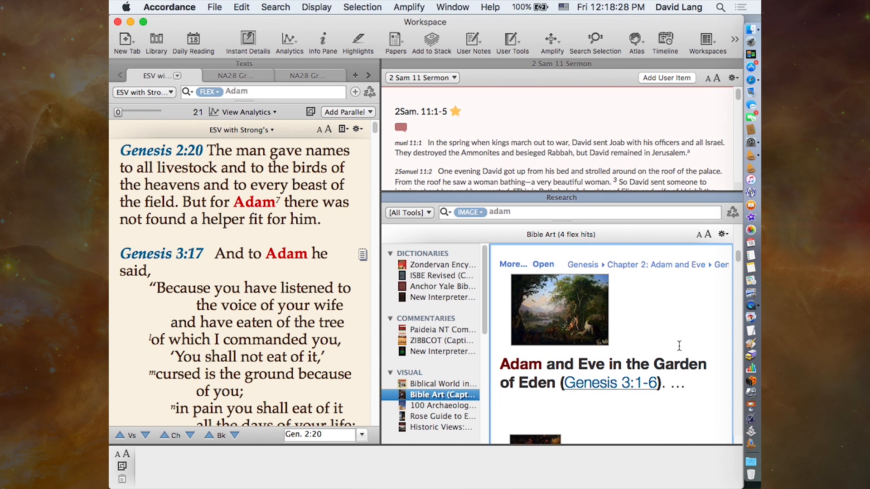
{"action": "scroll", "coordinate": [679, 345], "scroll_direction": "down", "scroll_amount": 10}
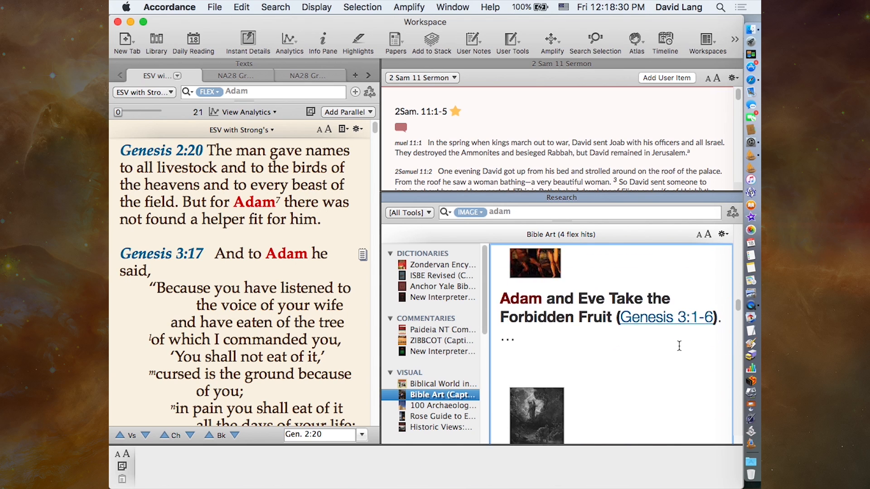
{"action": "scroll", "coordinate": [679, 345], "scroll_direction": "down", "scroll_amount": 5}
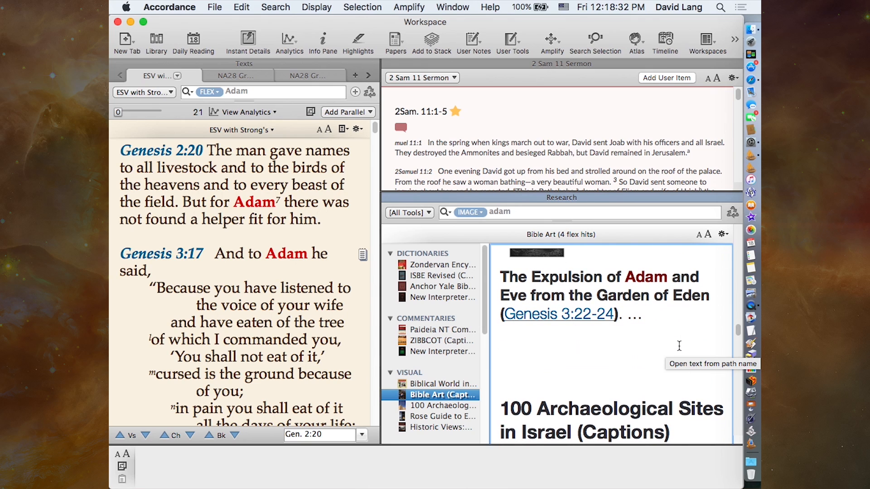